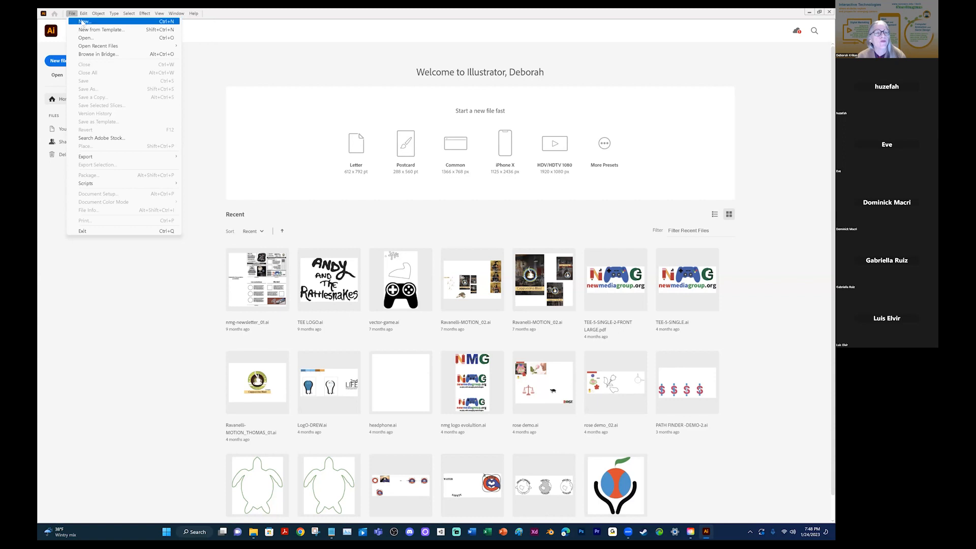
Start a new document and browse the Mobile, Web, Print, Film & Video, and Art & Illustration presets.
{"action": "left_click", "coordinate": [84, 22]}
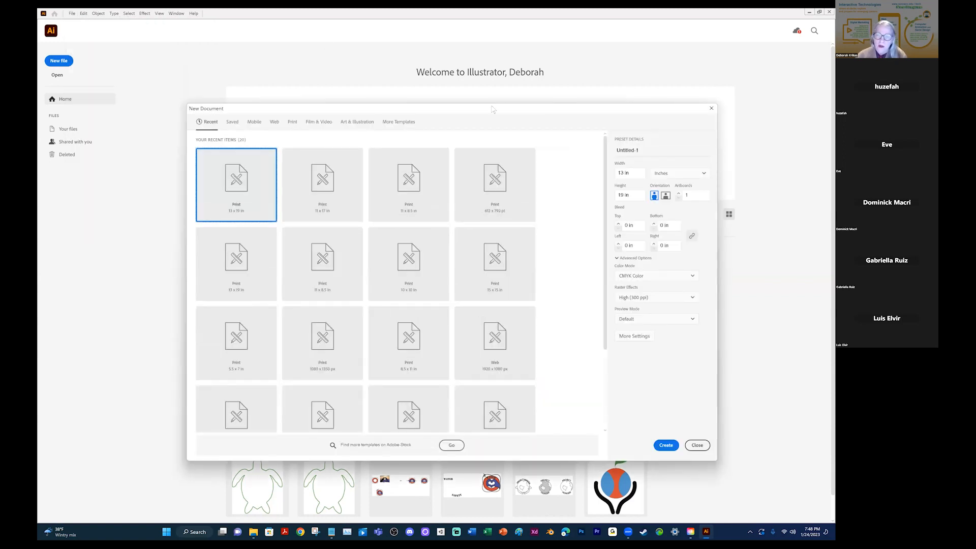
{"action": "left_click_drag", "start_coordinate": [490, 107], "coordinate": [476, 99]}
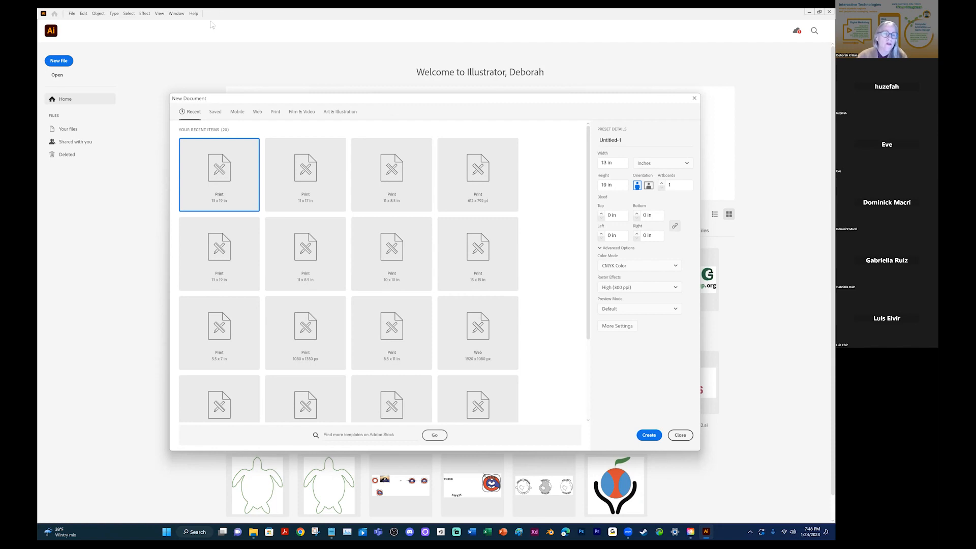
{"action": "left_click", "coordinate": [238, 111]}
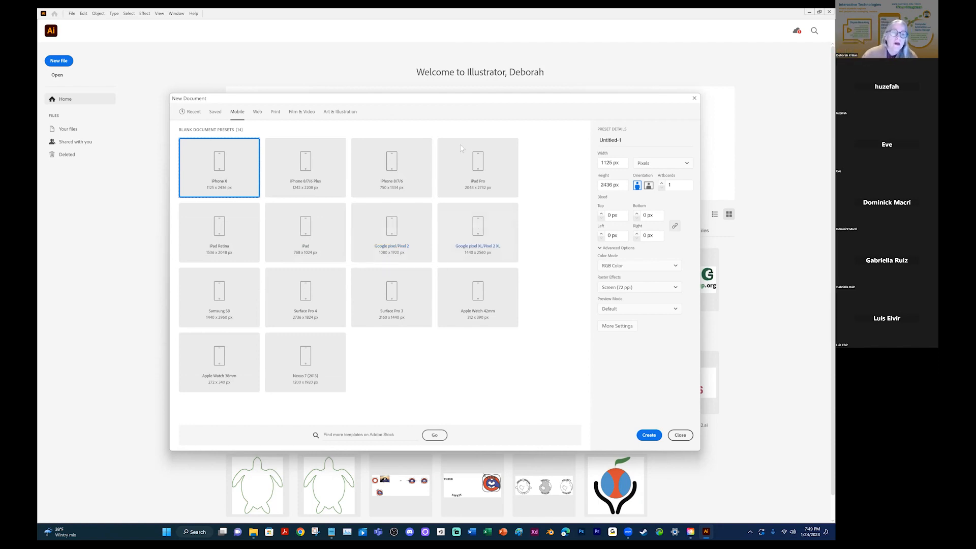
{"action": "left_click", "coordinate": [258, 114]}
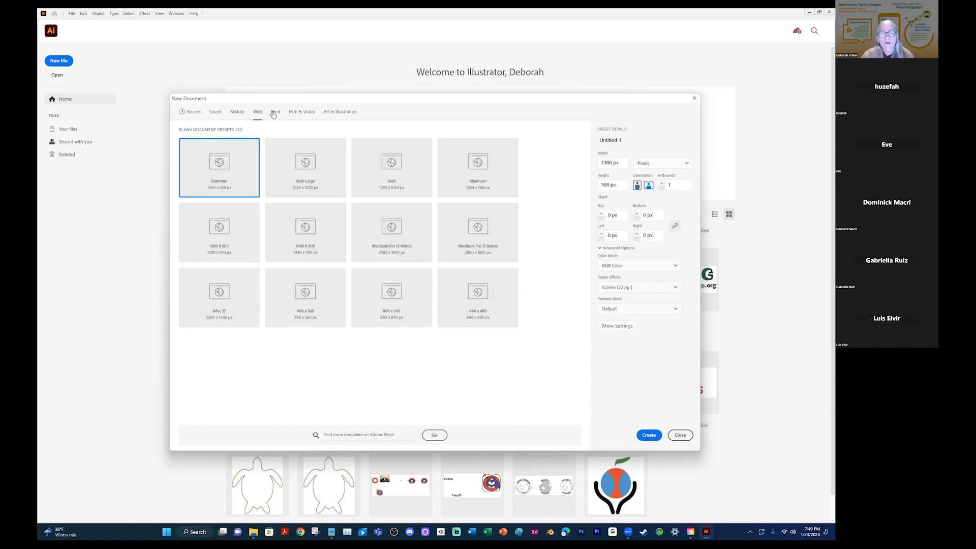
{"action": "left_click", "coordinate": [273, 113]}
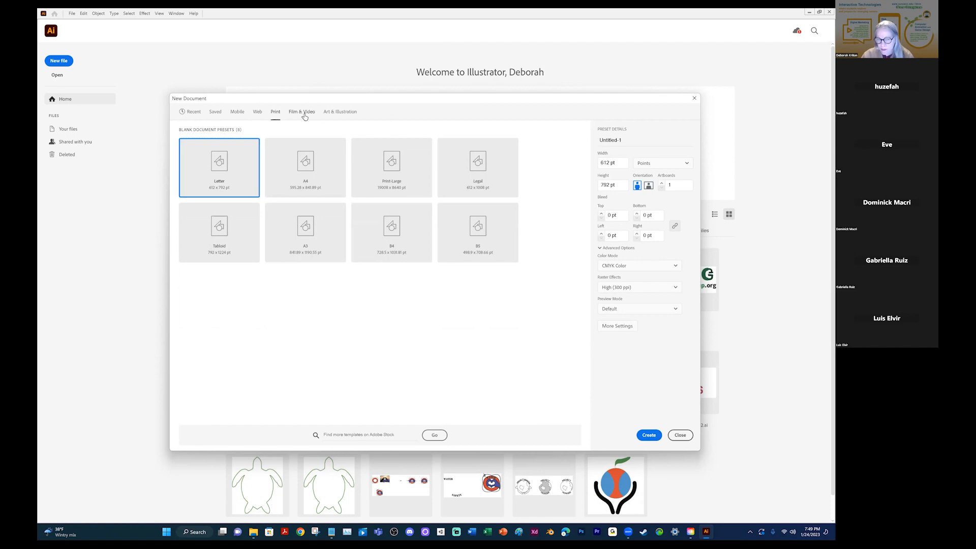
{"action": "left_click", "coordinate": [305, 116]}
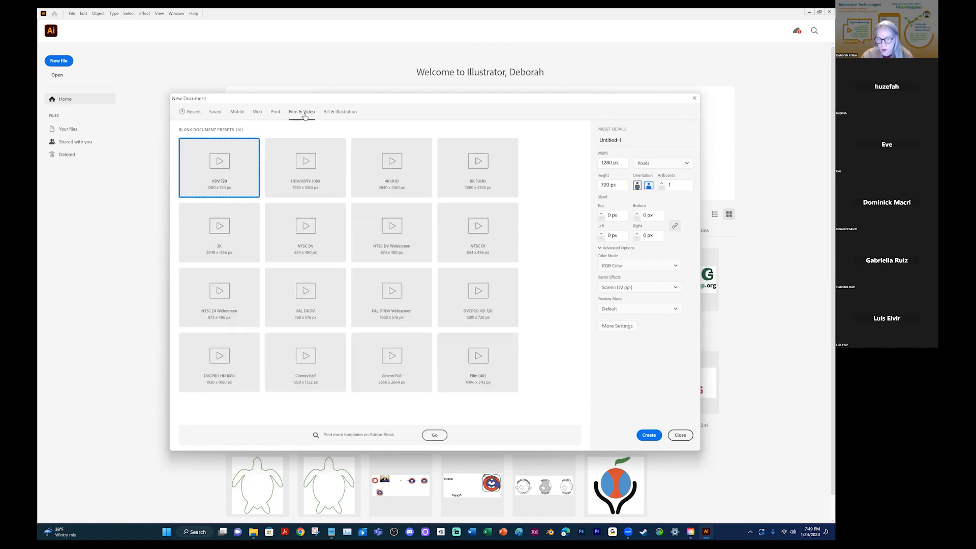
{"action": "left_click", "coordinate": [348, 114]}
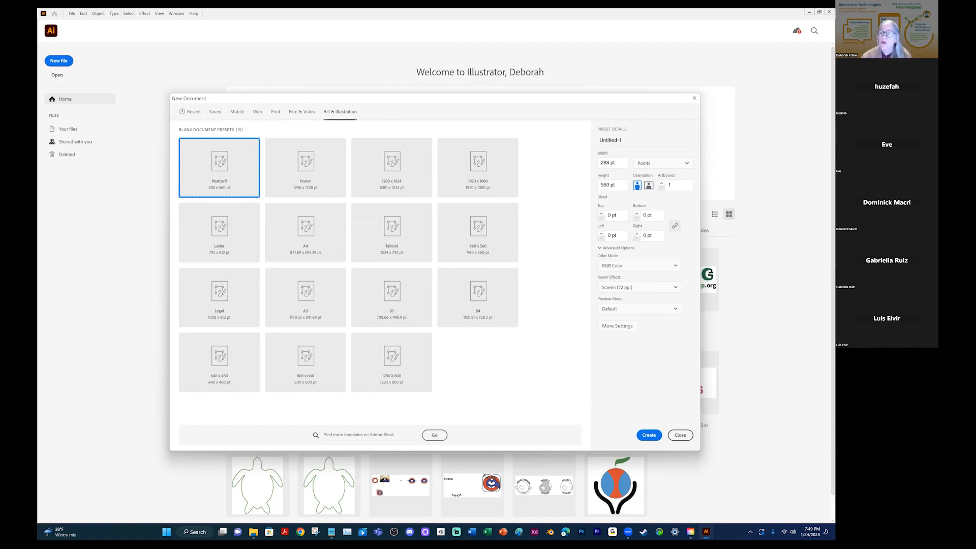
Examine the Postcard, Poster, 1280 x 1024 and 1920 x 1080 art presets with their dimensions in inches.
{"action": "left_click", "coordinate": [662, 162]}
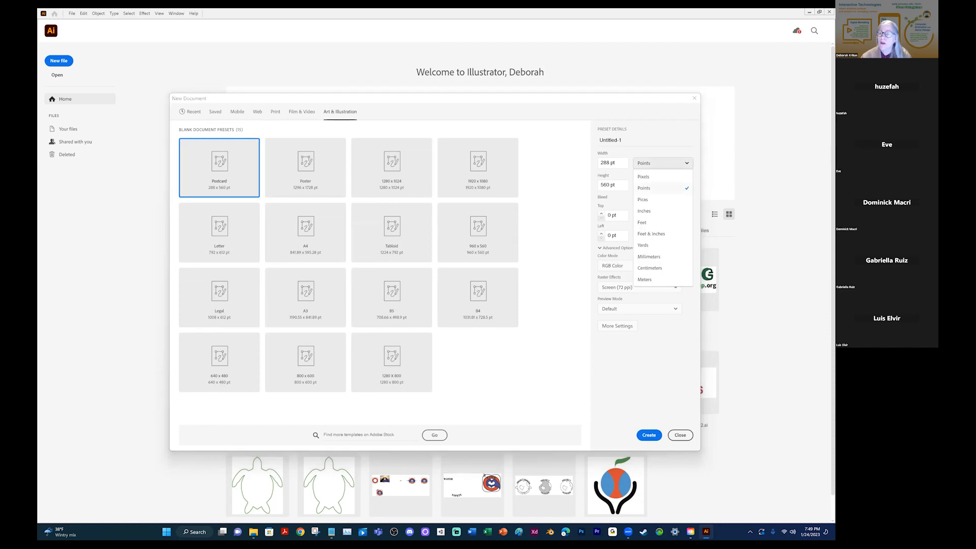
{"action": "left_click", "coordinate": [644, 211]}
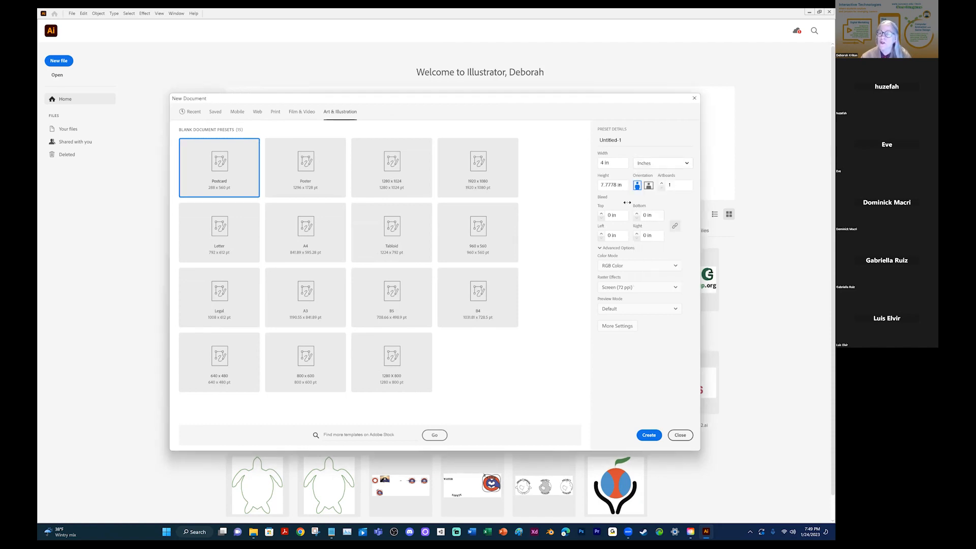
{"action": "left_click", "coordinate": [322, 161]}
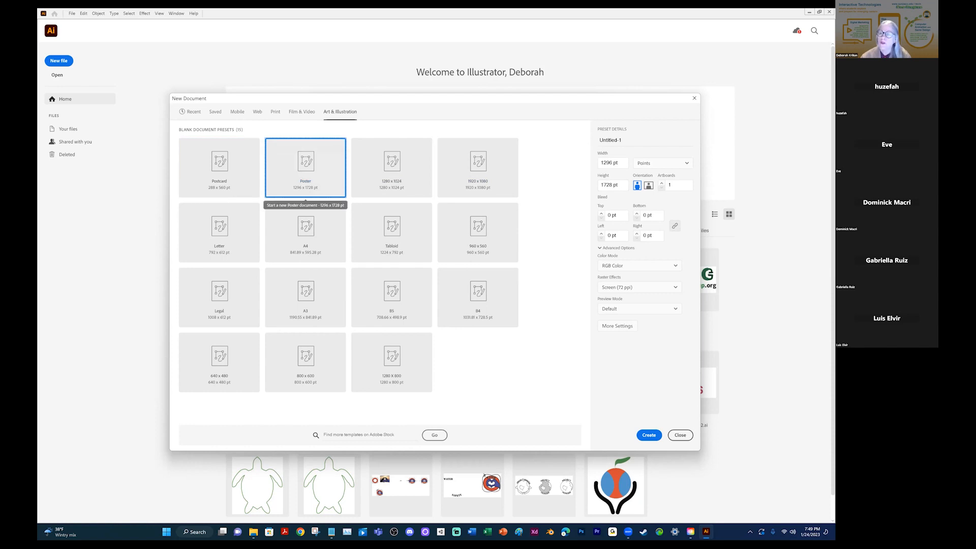
{"action": "left_click", "coordinate": [662, 162]}
{"action": "left_click", "coordinate": [644, 212]}
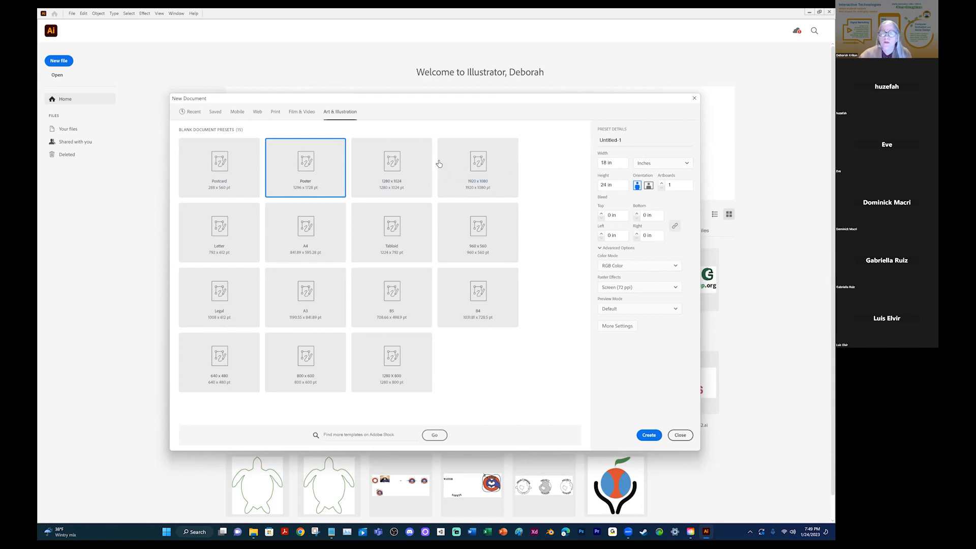
{"action": "left_click", "coordinate": [398, 161]}
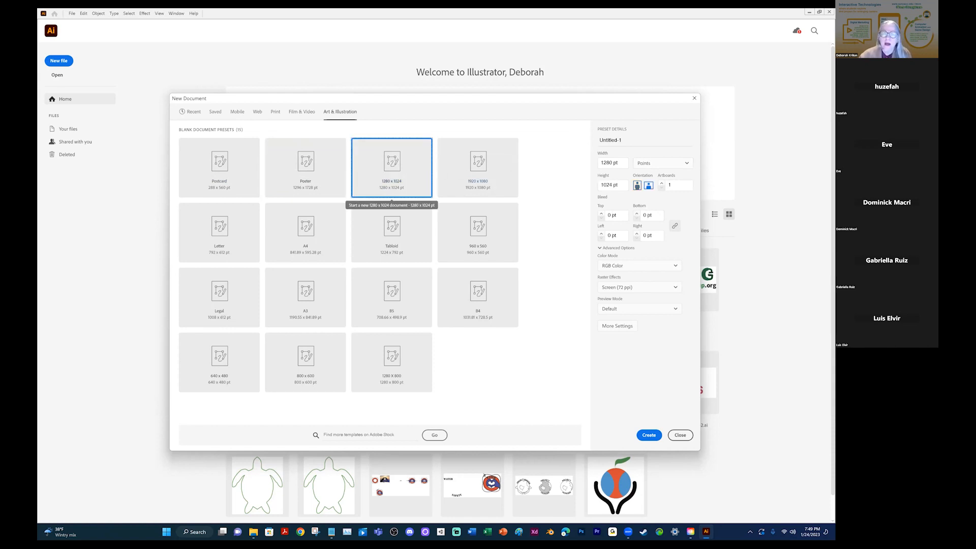
{"action": "left_click", "coordinate": [662, 163]}
{"action": "left_click", "coordinate": [643, 214]}
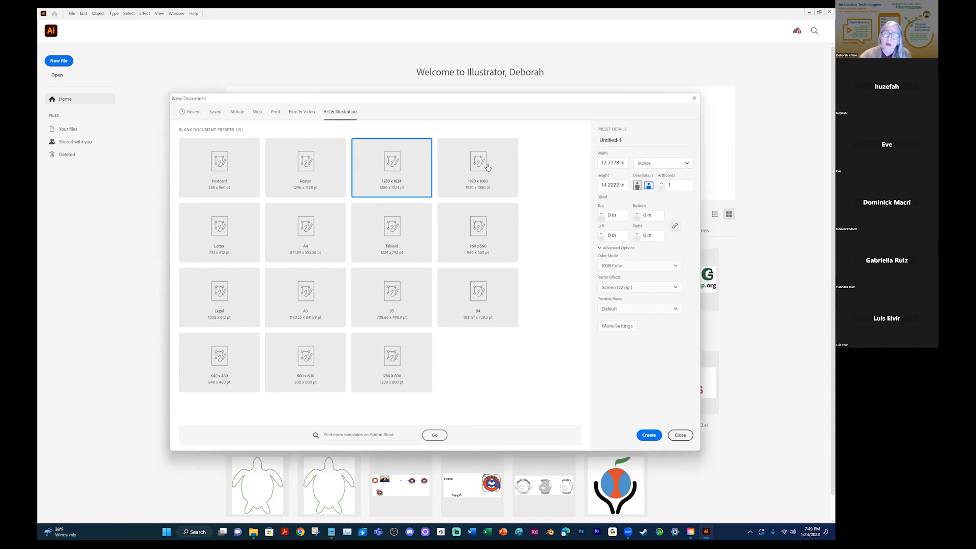
{"action": "left_click", "coordinate": [462, 166]}
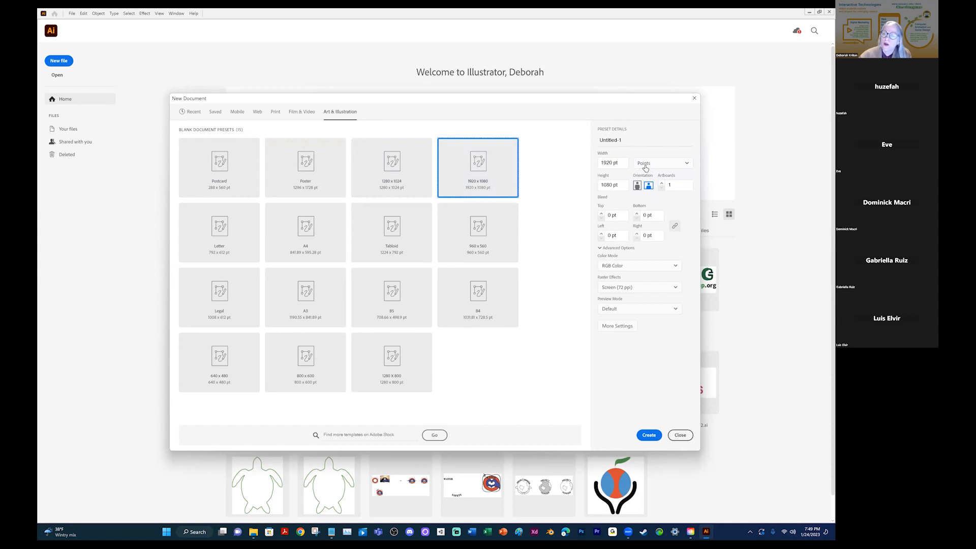
{"action": "left_click", "coordinate": [645, 163]}
{"action": "left_click", "coordinate": [644, 211]}
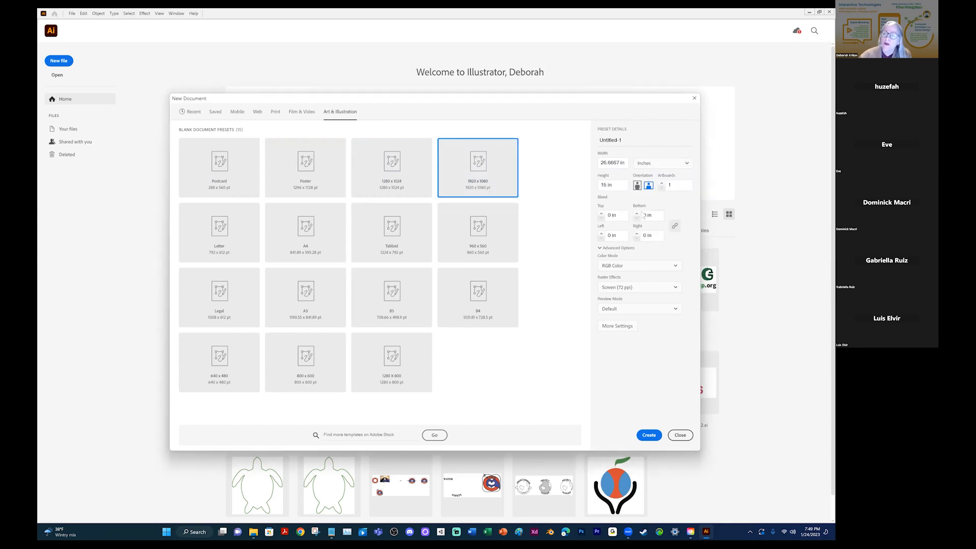
{"action": "left_click", "coordinate": [413, 169]}
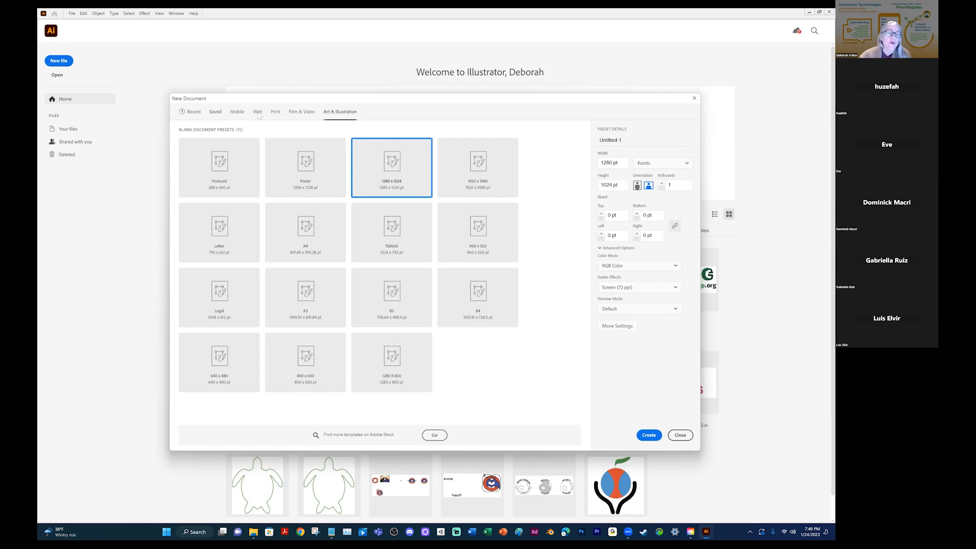
Examine the A4, Print-Large and Tabloid print presets with their dimensions in inches.
{"action": "left_click", "coordinate": [275, 112]}
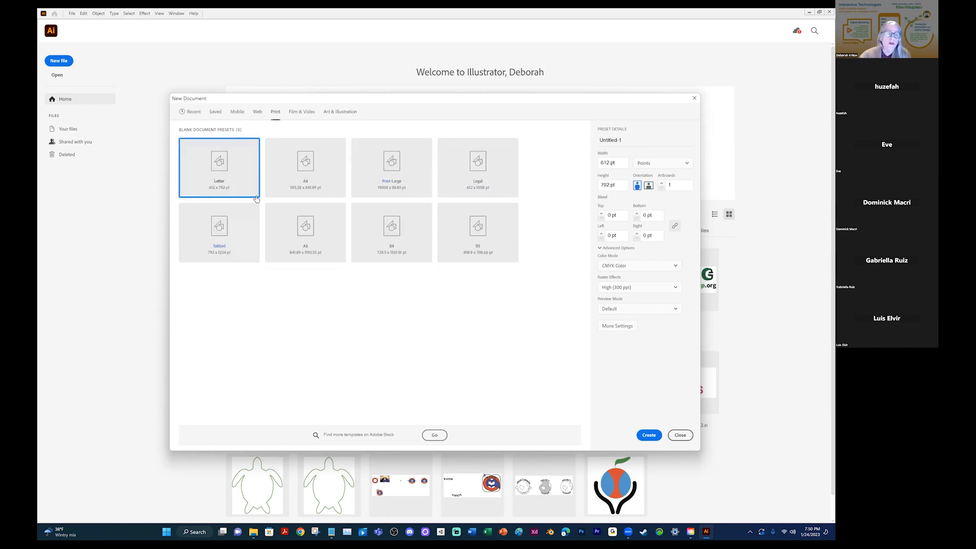
{"action": "left_click", "coordinate": [328, 165]}
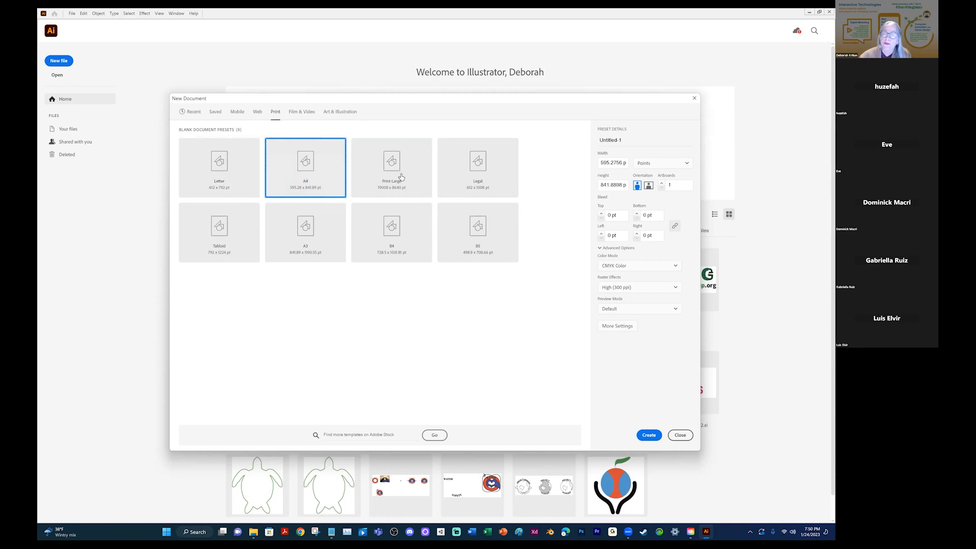
{"action": "left_click", "coordinate": [645, 165]}
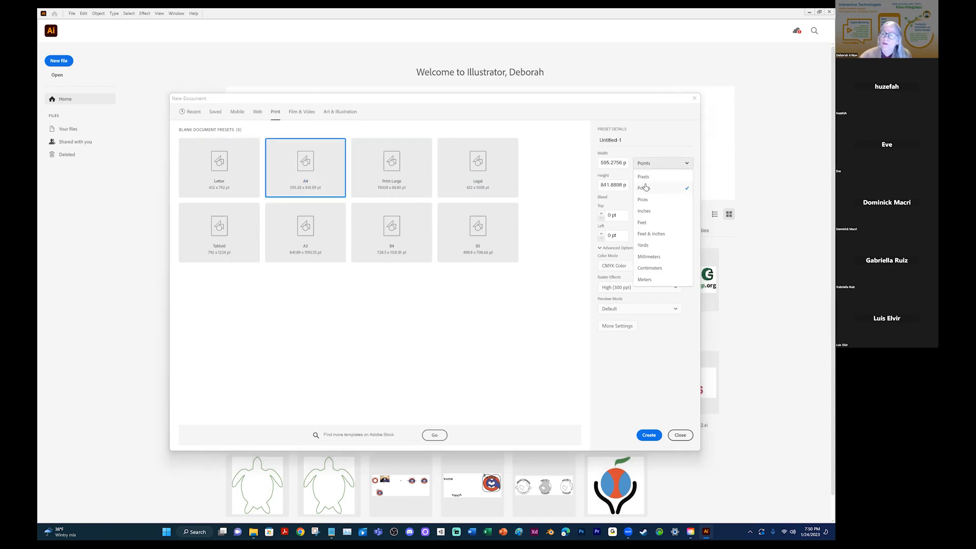
{"action": "left_click", "coordinate": [644, 215]}
{"action": "left_click", "coordinate": [416, 155]}
{"action": "left_click", "coordinate": [645, 164]}
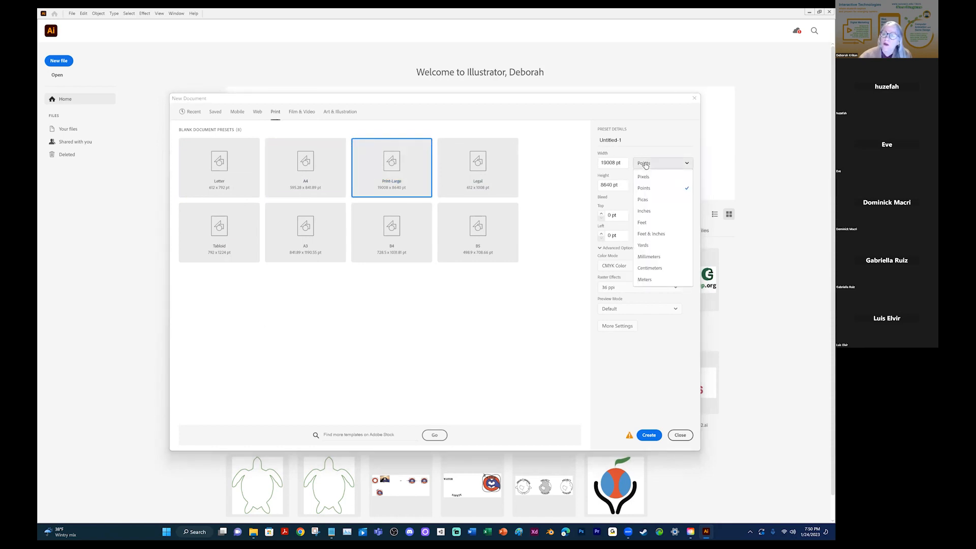
{"action": "left_click", "coordinate": [644, 212]}
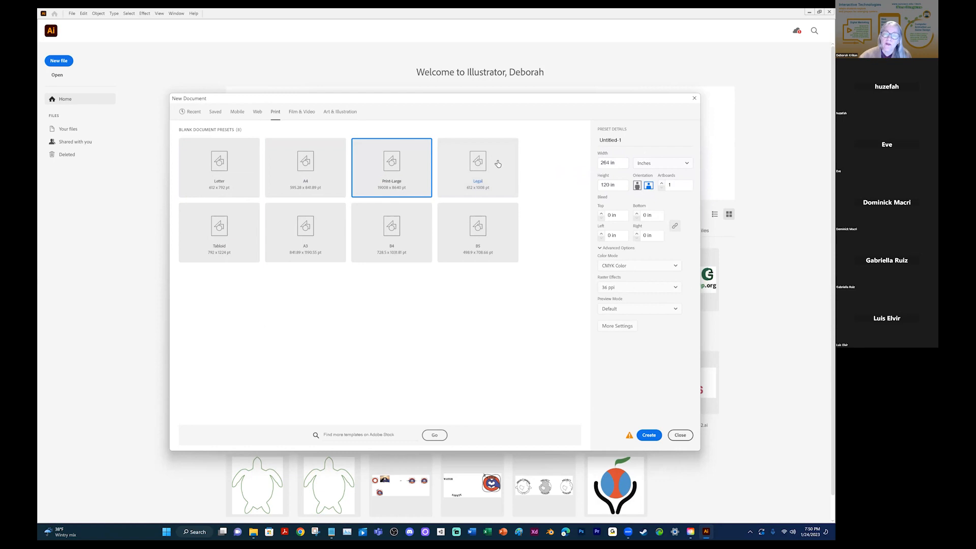
{"action": "left_click", "coordinate": [257, 227]}
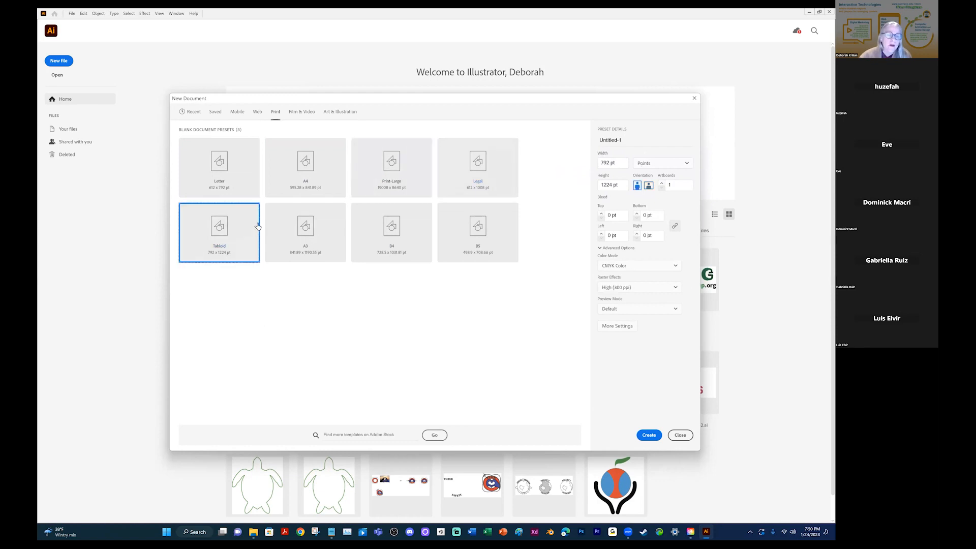
{"action": "left_click", "coordinate": [662, 163]}
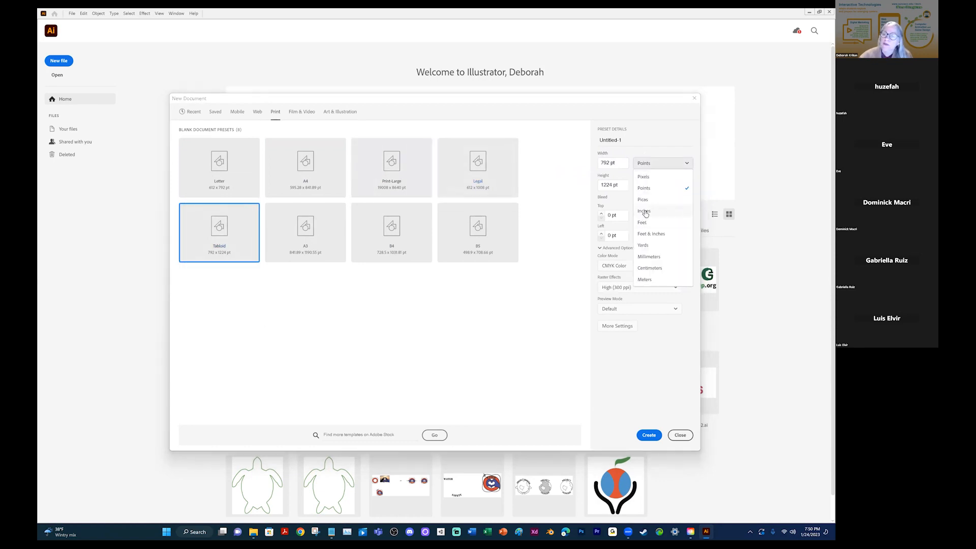
{"action": "left_click", "coordinate": [644, 215]}
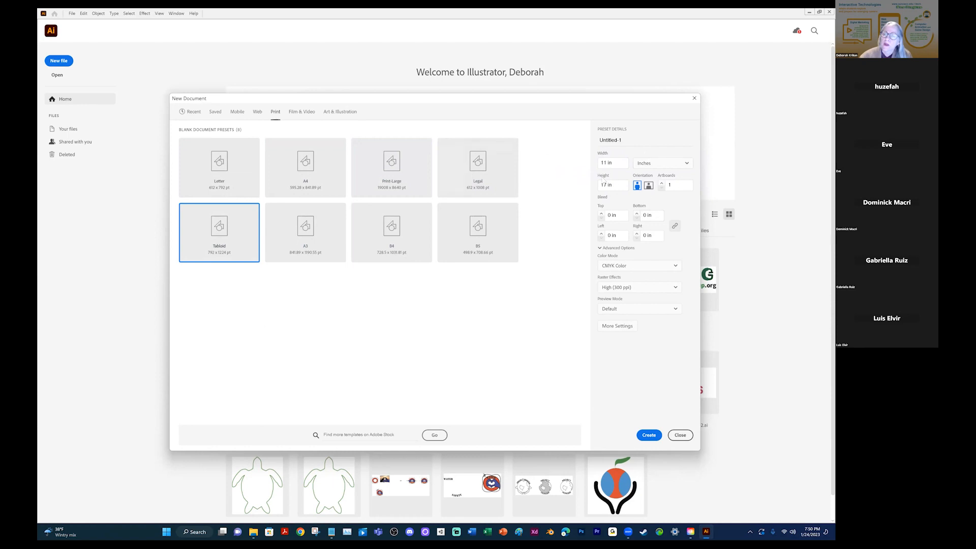
Choose the A3 print preset for the new document and switch its units to inches.
{"action": "left_click", "coordinate": [331, 214]}
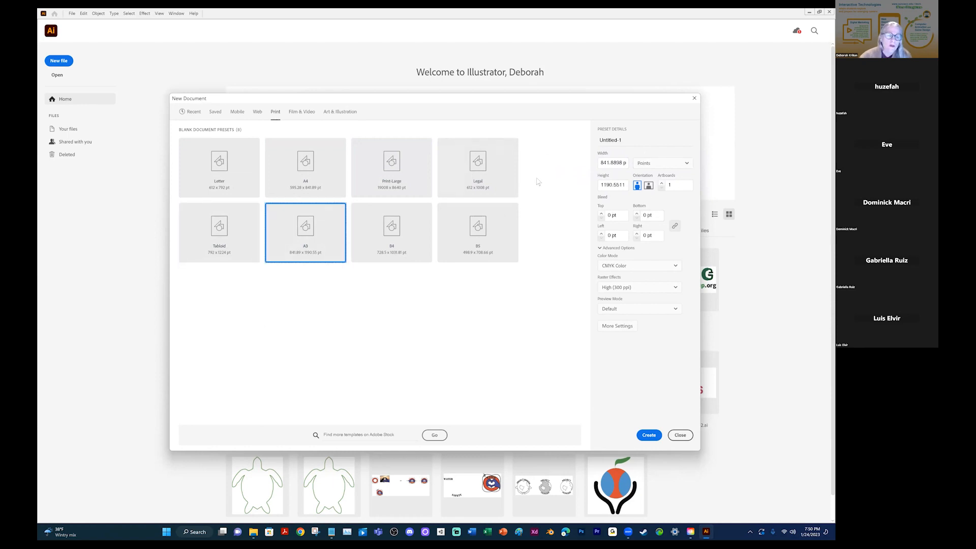
{"action": "left_click", "coordinate": [678, 163]}
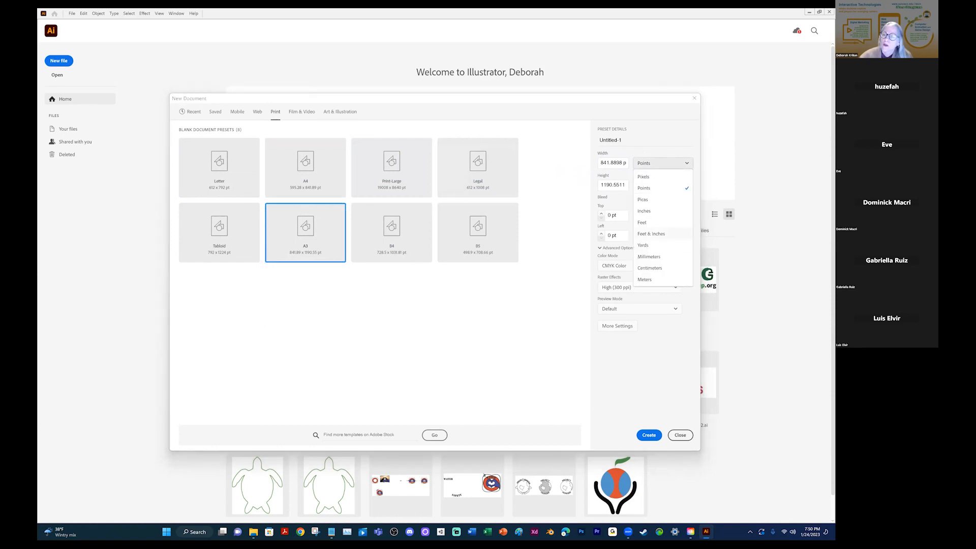
{"action": "left_click", "coordinate": [644, 211]}
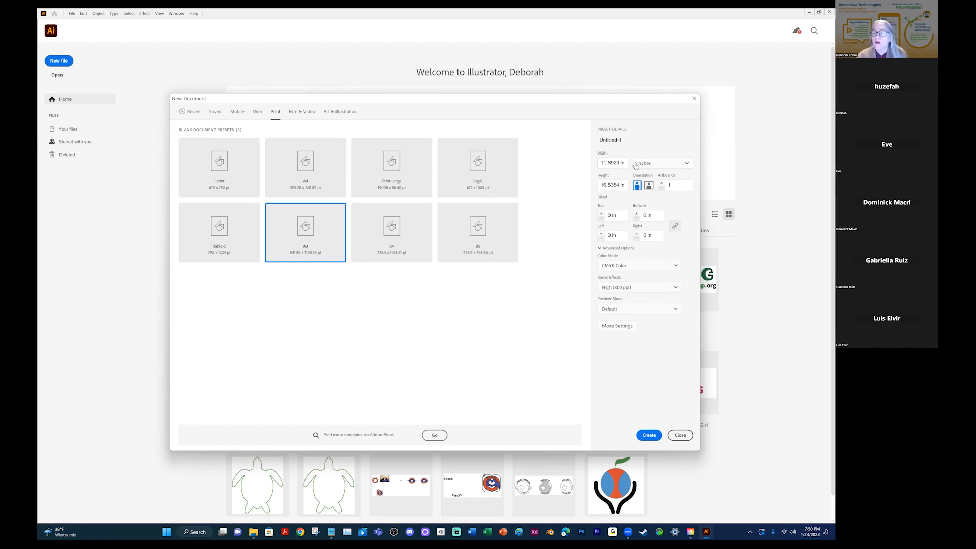
Set the new document's width to 19 in and height to 13 in.
{"action": "left_click_drag", "start_coordinate": [624, 163], "coordinate": [596, 162]}
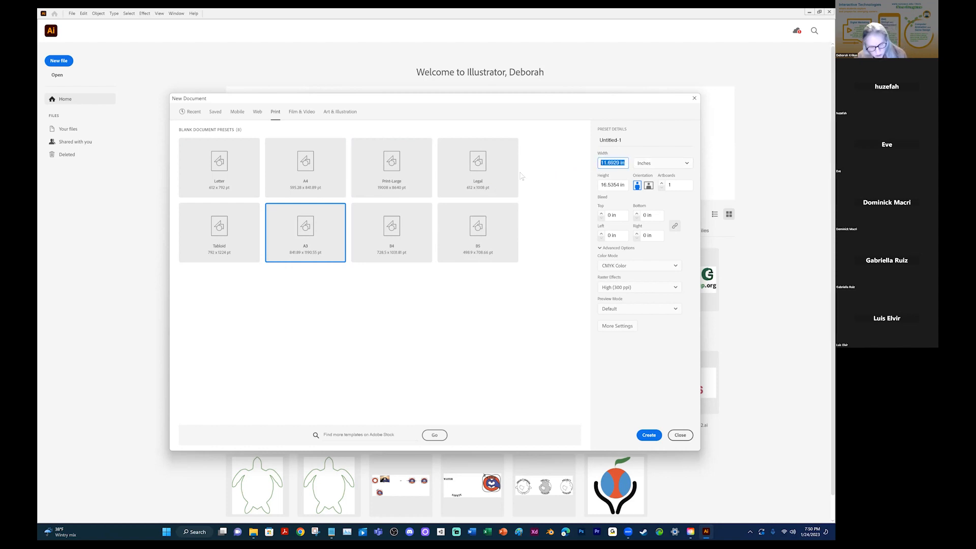
{"action": "type", "text": "13"}
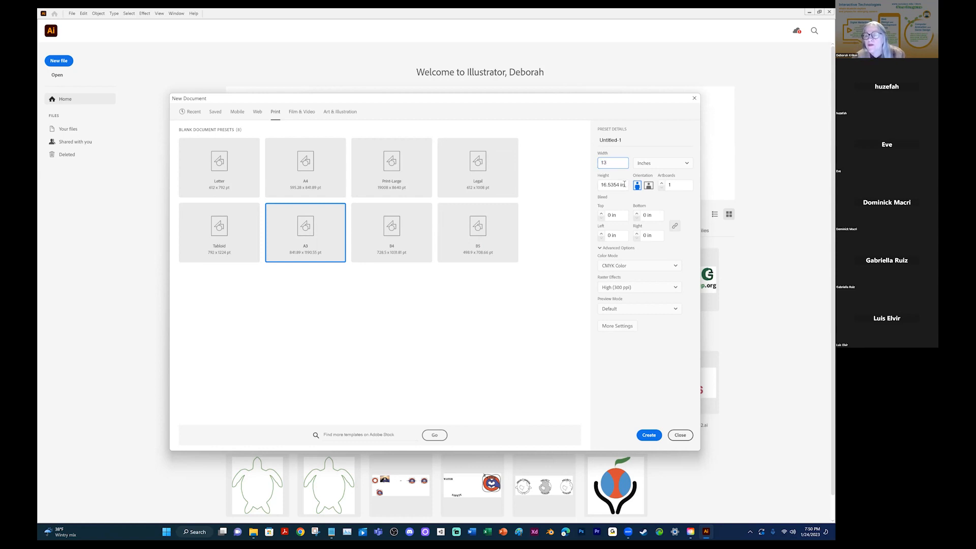
{"action": "left_click", "coordinate": [624, 184]}
{"action": "left_click", "coordinate": [615, 163]}
{"action": "type", "text": "19"}
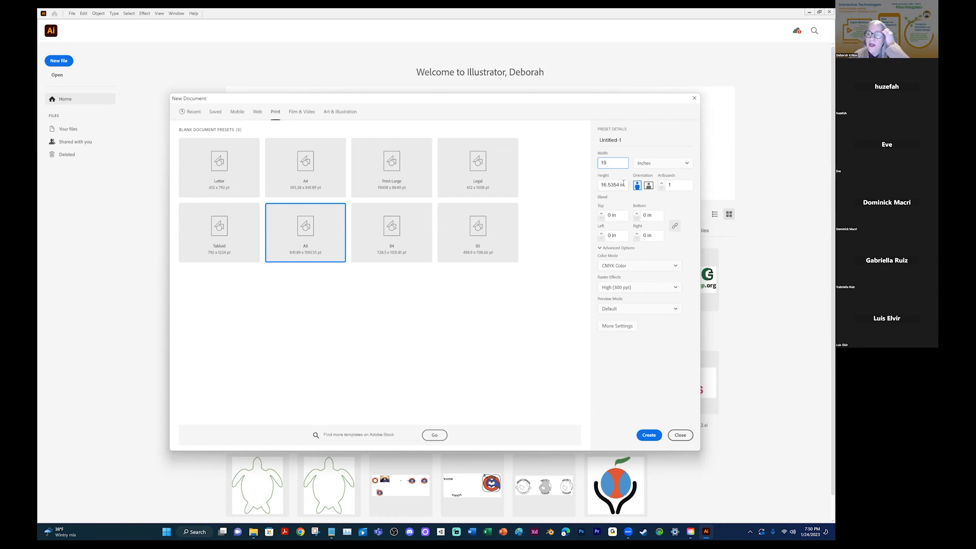
{"action": "left_click", "coordinate": [624, 185]}
{"action": "left_click_drag", "start_coordinate": [624, 185], "coordinate": [554, 186]}
{"action": "type", "text": "13"}
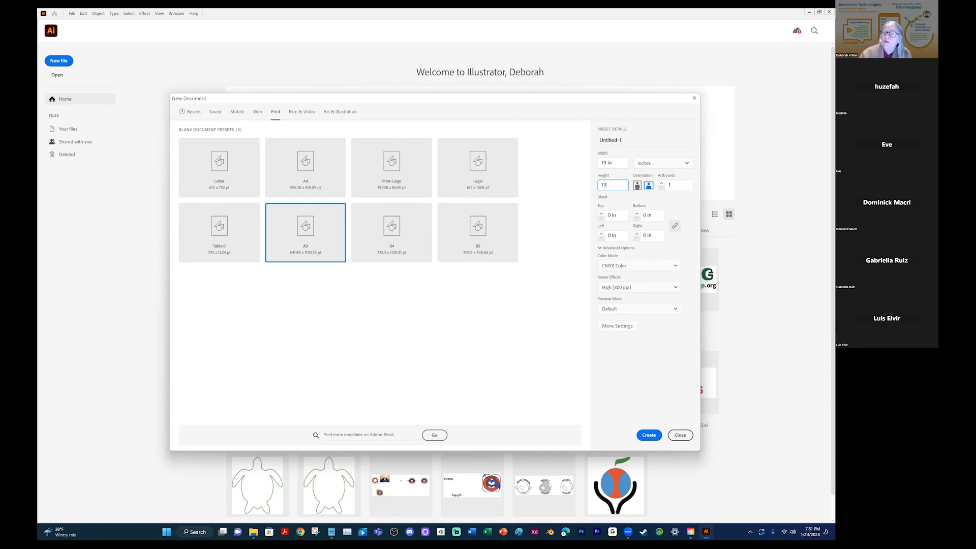
{"action": "key", "text": "Tab"}
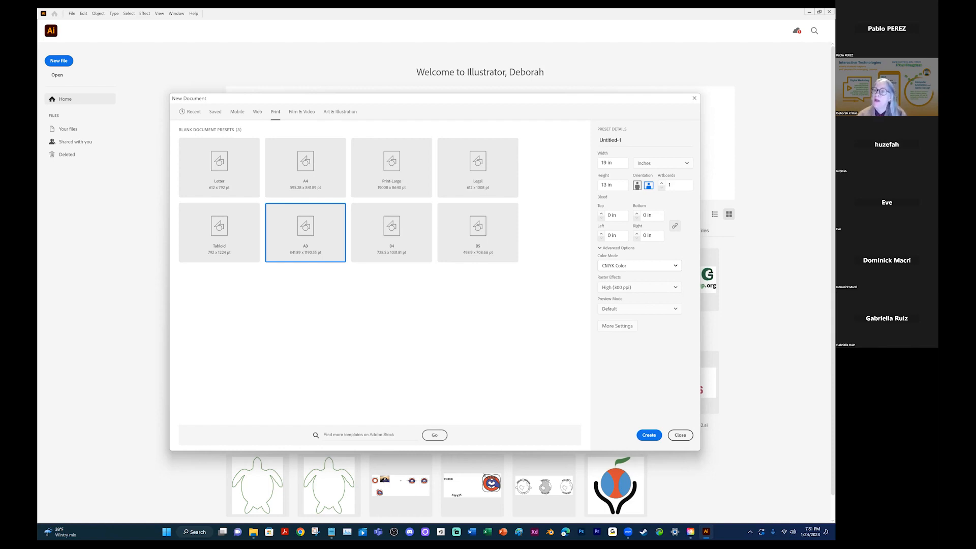
Examine the available document units and color modes, keeping Inches and CMYK Color.
{"action": "left_click", "coordinate": [677, 163]}
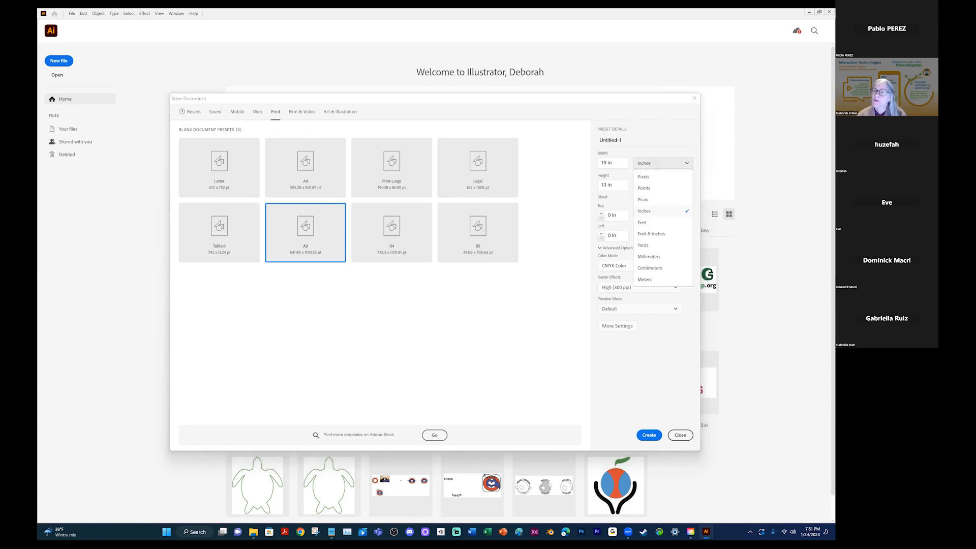
{"action": "key", "text": "Escape"}
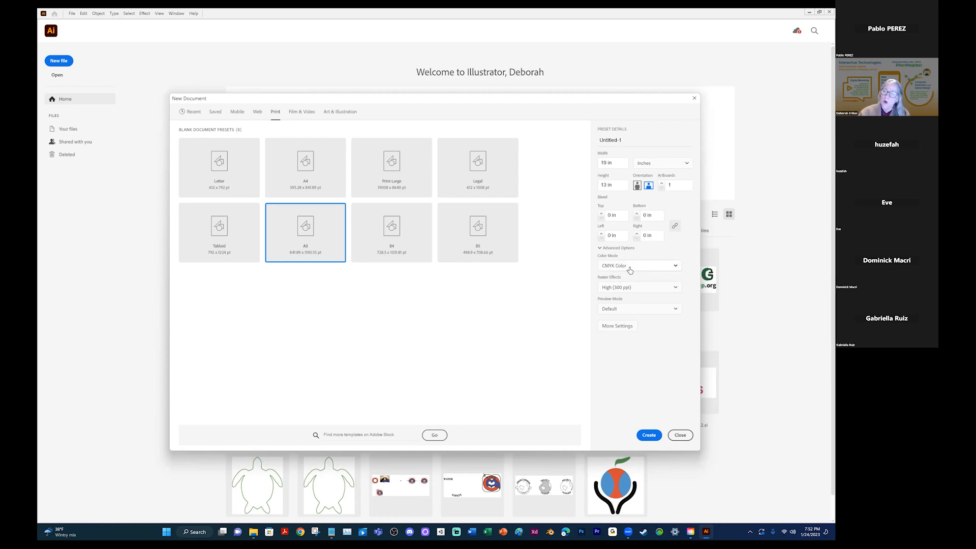
{"action": "left_click", "coordinate": [661, 265]}
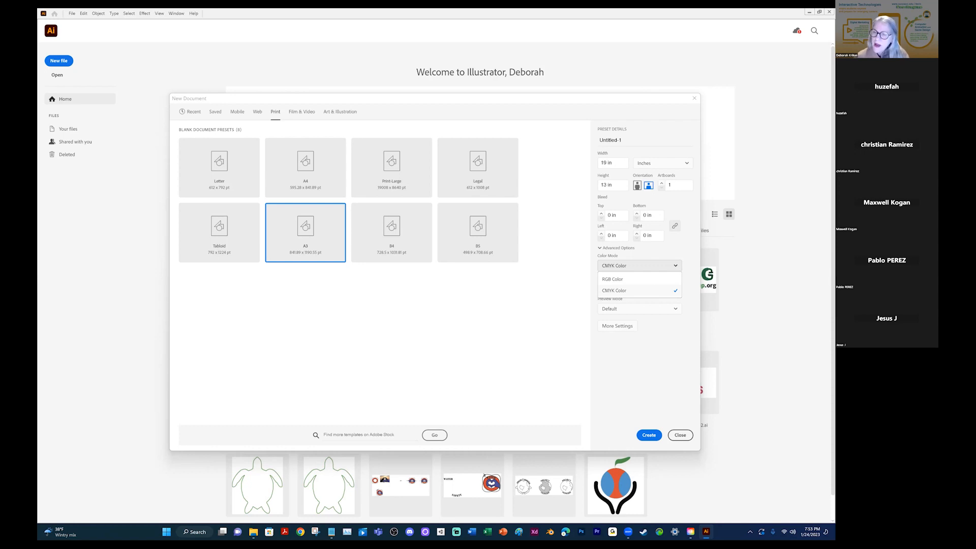
{"action": "left_click", "coordinate": [639, 291]}
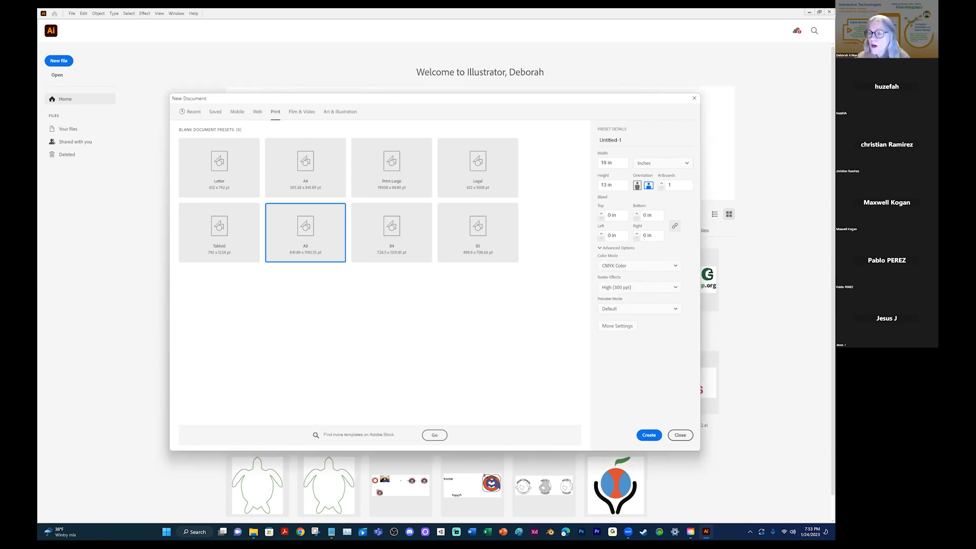
{"action": "left_click", "coordinate": [637, 266]}
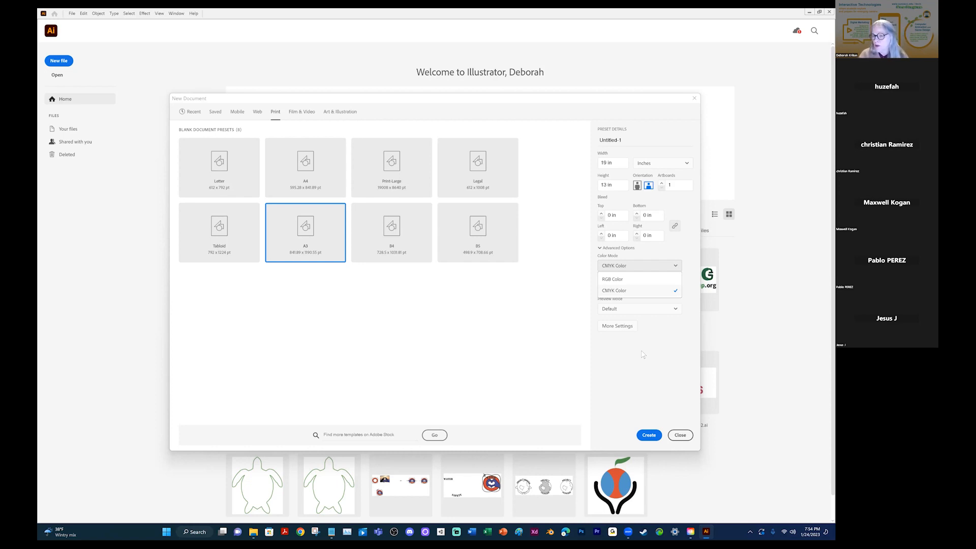
{"action": "left_click", "coordinate": [643, 354]}
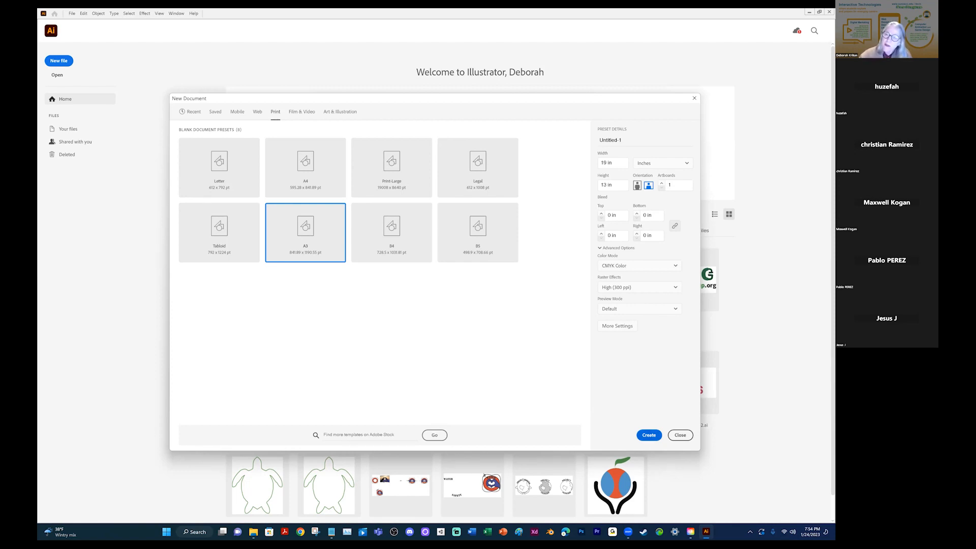
Review the raster effects resolutions, keep High (300 ppi), and create the document.
{"action": "left_click", "coordinate": [645, 292]}
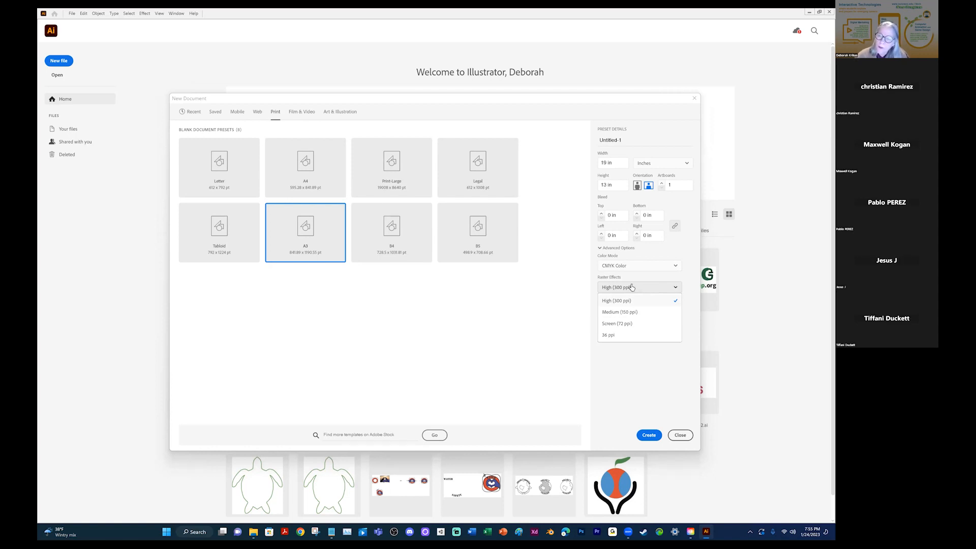
{"action": "left_click", "coordinate": [631, 287]}
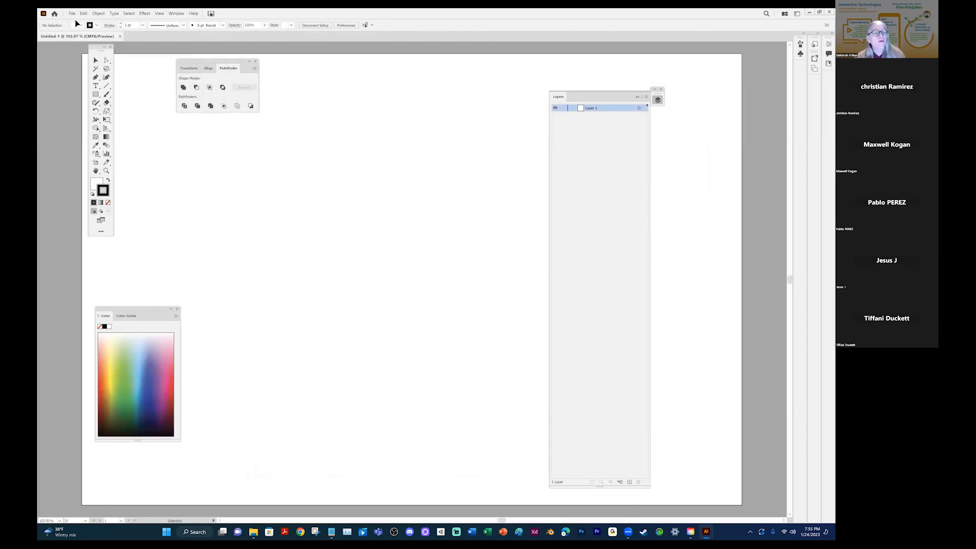
Close the floating Color, Pathfinder and Layers panels and move the Tools panel further onto the artboard.
{"action": "left_click_drag", "start_coordinate": [100, 49], "coordinate": [103, 69]}
{"action": "left_click", "coordinate": [176, 308]}
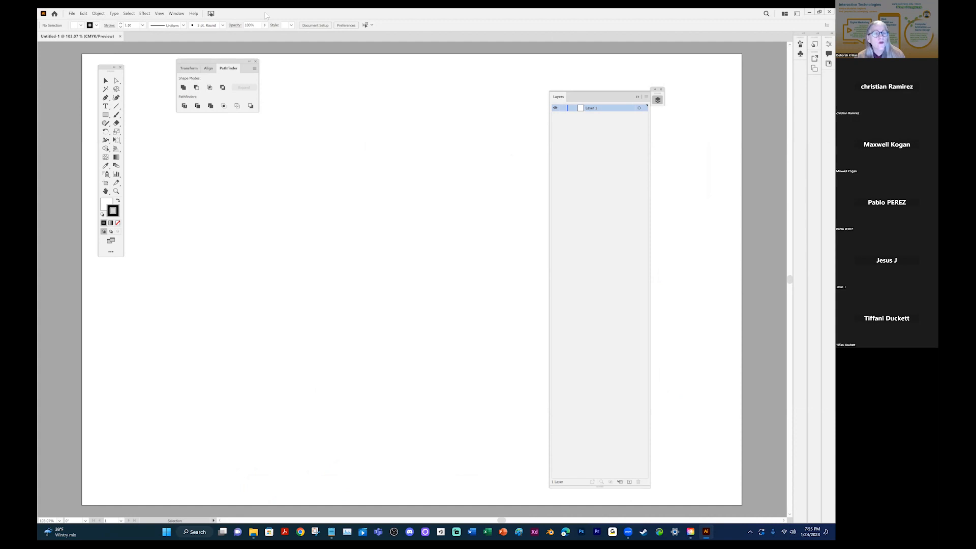
{"action": "left_click", "coordinate": [255, 61]}
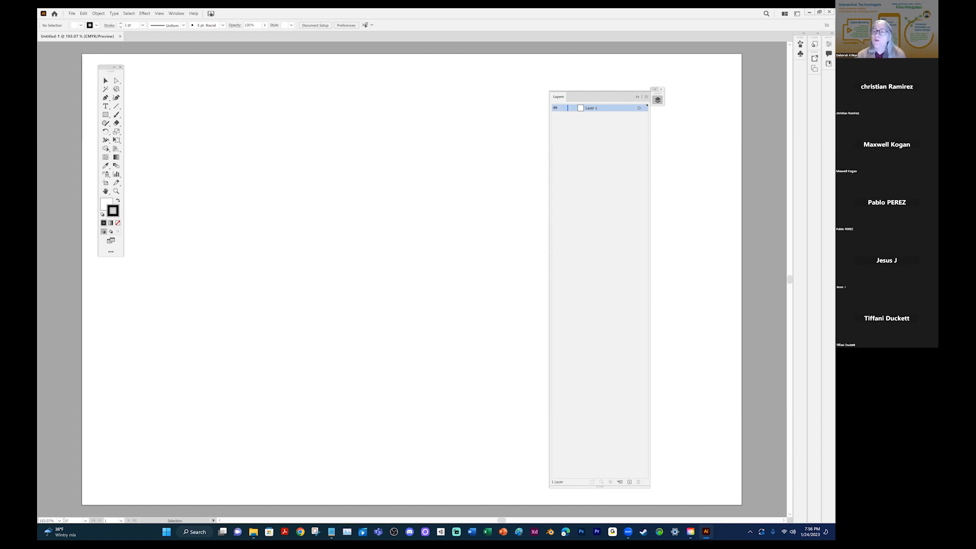
{"action": "left_click", "coordinate": [661, 89]}
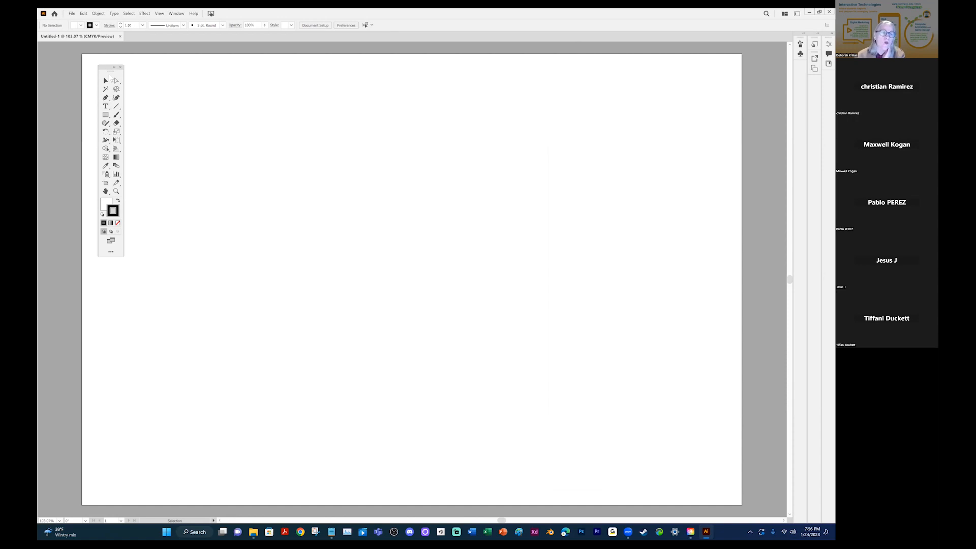
{"action": "left_click_drag", "start_coordinate": [109, 70], "coordinate": [189, 140]}
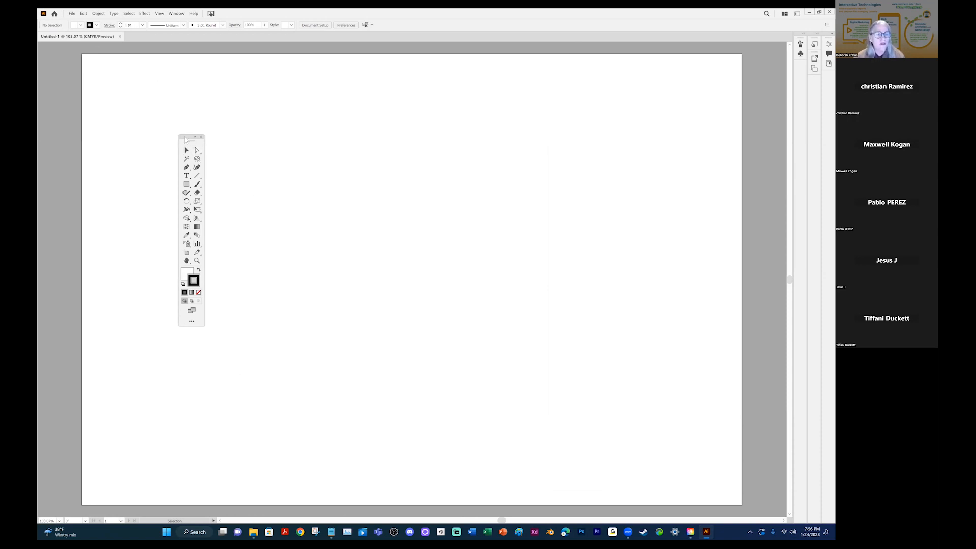
{"action": "left_click_drag", "start_coordinate": [186, 138], "coordinate": [156, 146]}
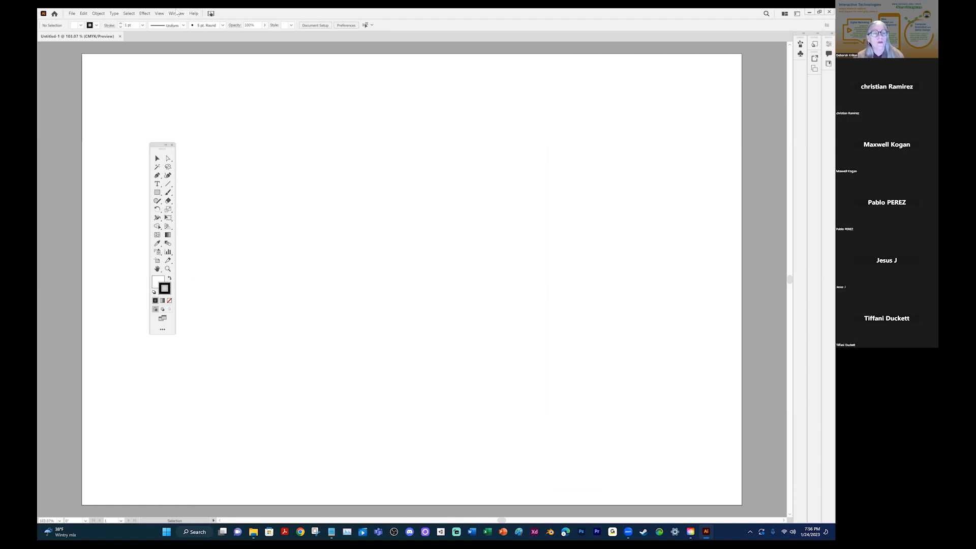
Show the perspective grid with the Perspective Grid tool, view that tool's variants, and hide the grid.
{"action": "left_click", "coordinate": [168, 201]}
{"action": "mouse_move", "coordinate": [168, 201]}
{"action": "left_mouse_down"}
{"action": "mouse_move", "coordinate": [194, 224]}
{"action": "mouse_move", "coordinate": [168, 229]}
{"action": "left_mouse_up"}
{"action": "left_click", "coordinate": [168, 227]}
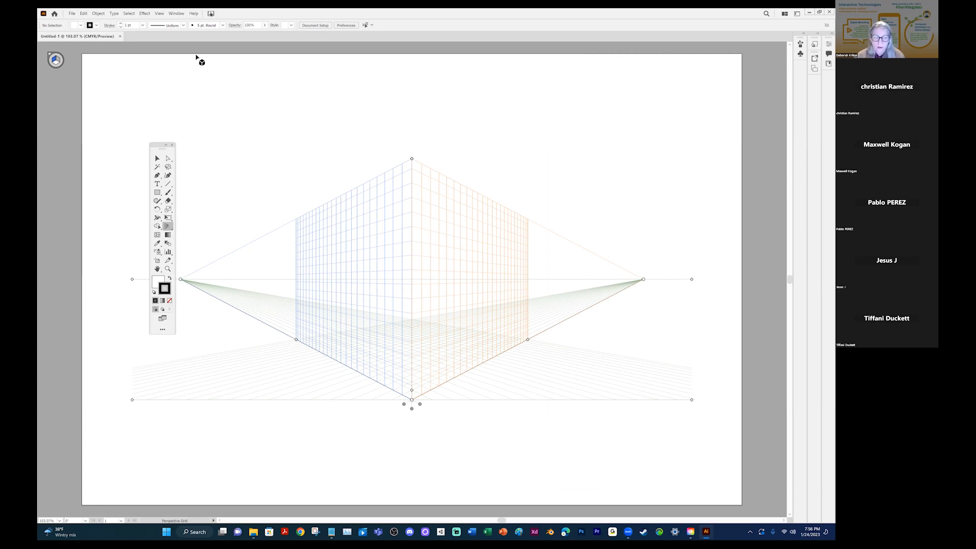
{"action": "left_click", "coordinate": [167, 227]}
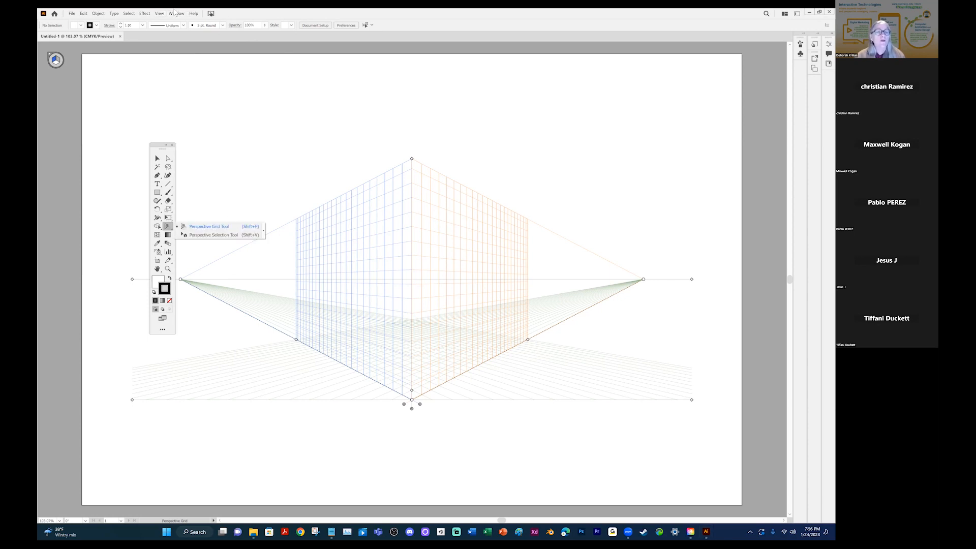
{"action": "left_click", "coordinate": [159, 13]}
{"action": "mouse_move", "coordinate": [212, 257]}
{"action": "left_click", "coordinate": [318, 258]}
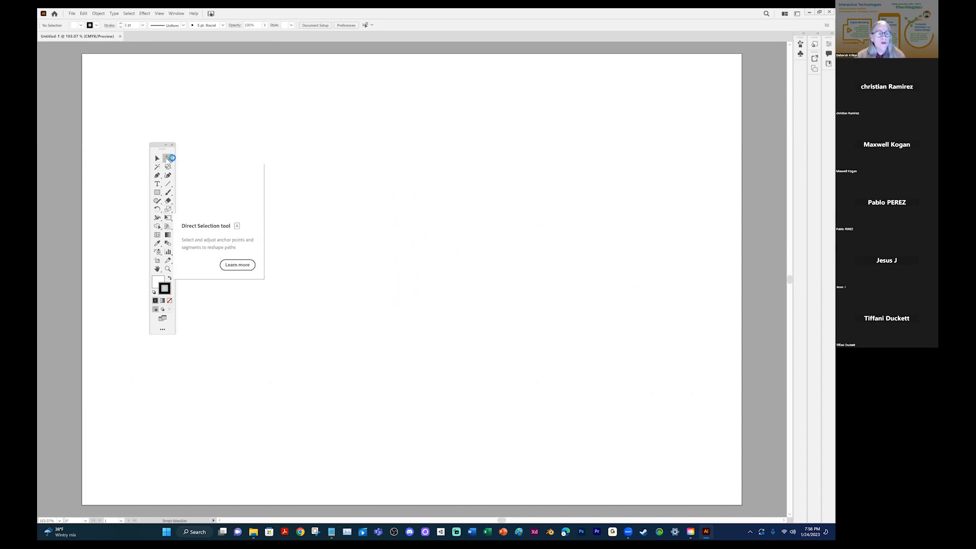
Examine the Direct Selection tool and the variants grouped with the Slice, Eraser, Type, Pen and Eyedropper tools.
{"action": "left_click", "coordinate": [168, 159]}
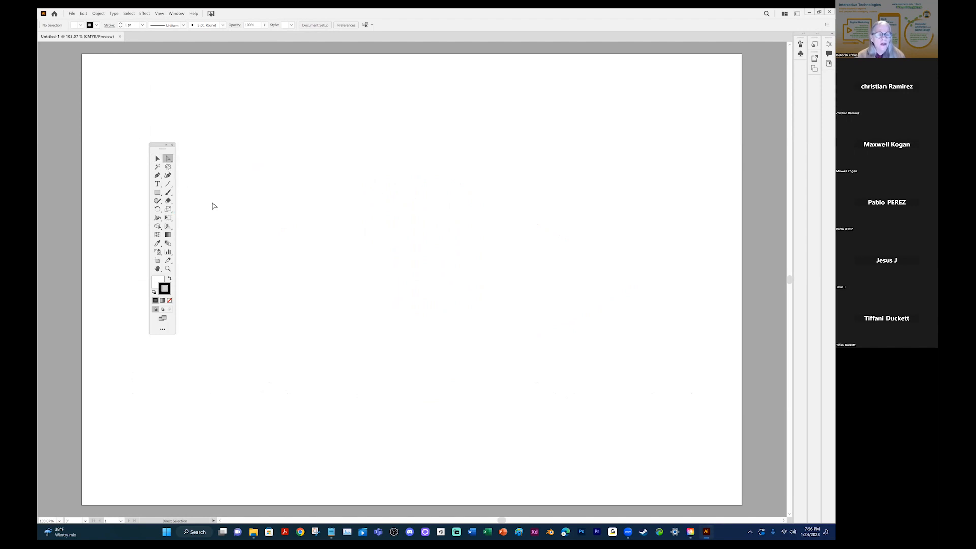
{"action": "left_click", "coordinate": [169, 262]}
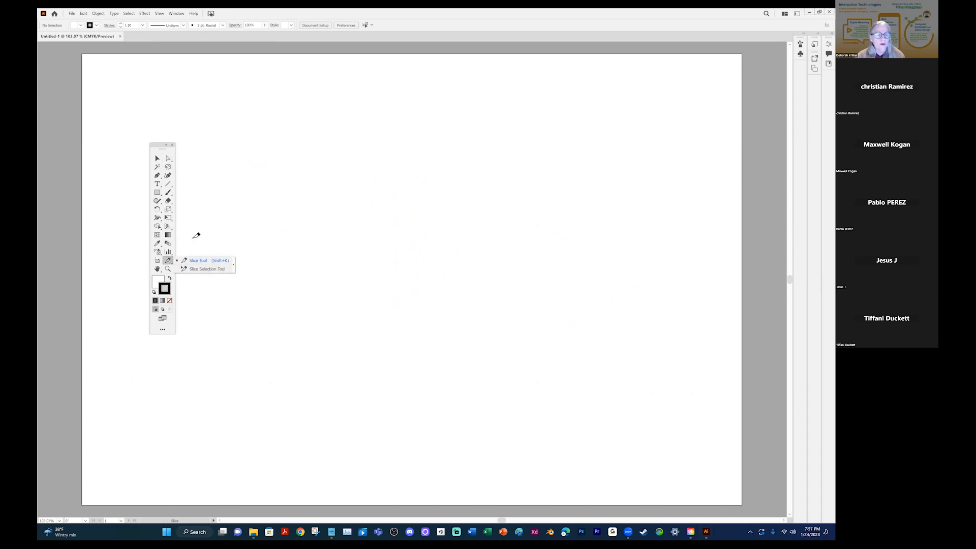
{"action": "left_click", "coordinate": [168, 201]}
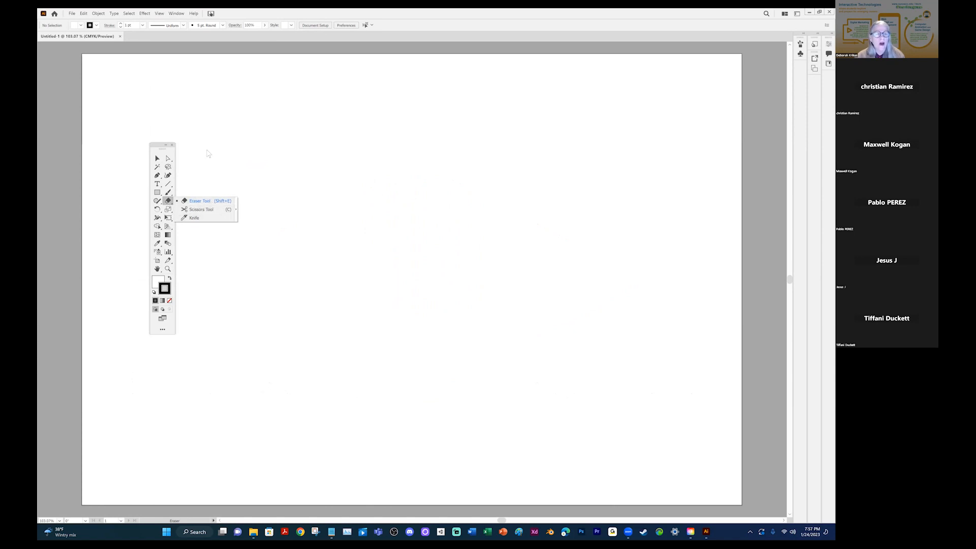
{"action": "left_click", "coordinate": [157, 184]}
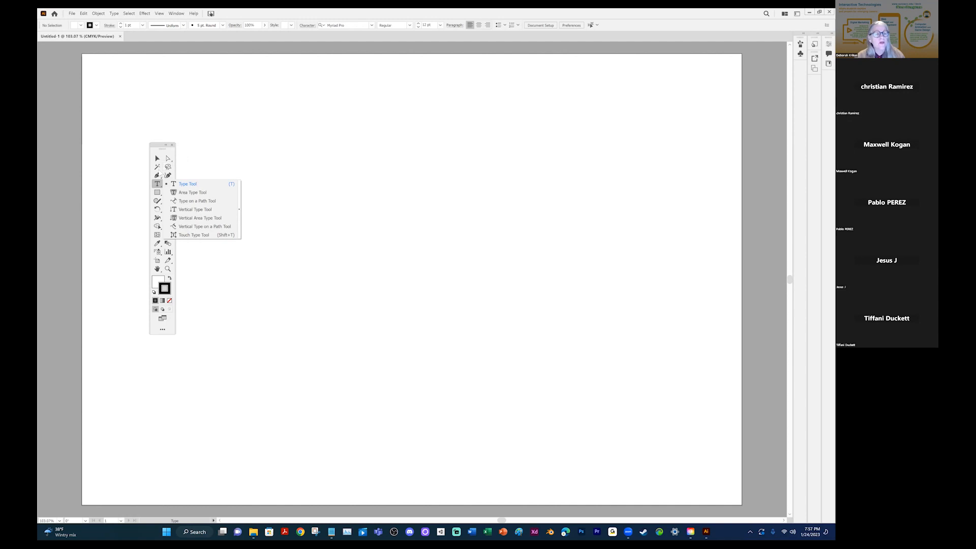
{"action": "left_click", "coordinate": [158, 177]}
{"action": "left_click", "coordinate": [158, 176]}
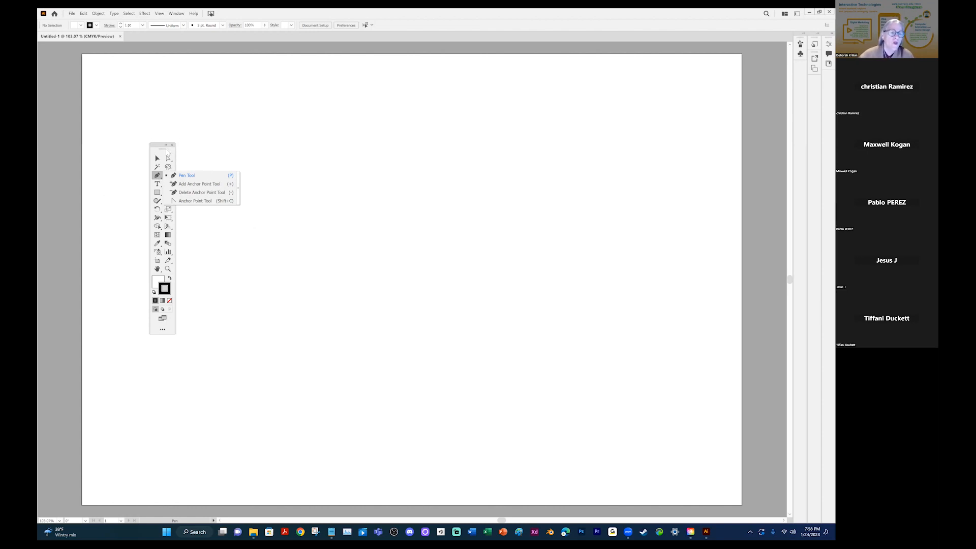
{"action": "left_click", "coordinate": [167, 151]}
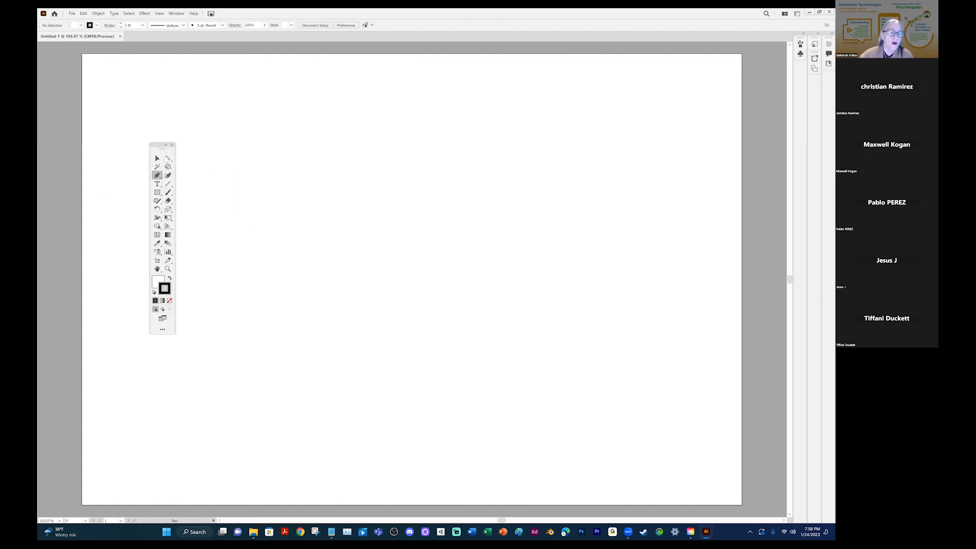
{"action": "left_click", "coordinate": [158, 244]}
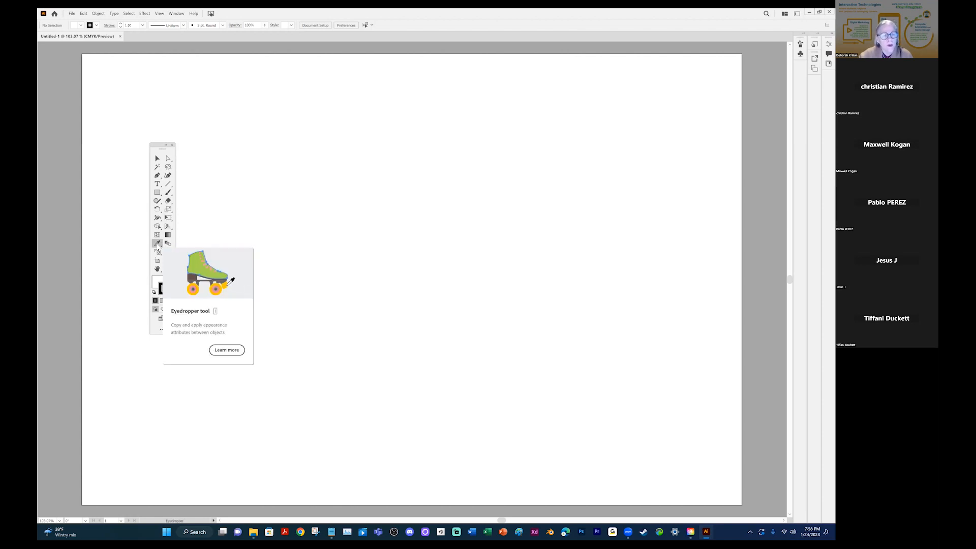
{"action": "left_click", "coordinate": [158, 245]}
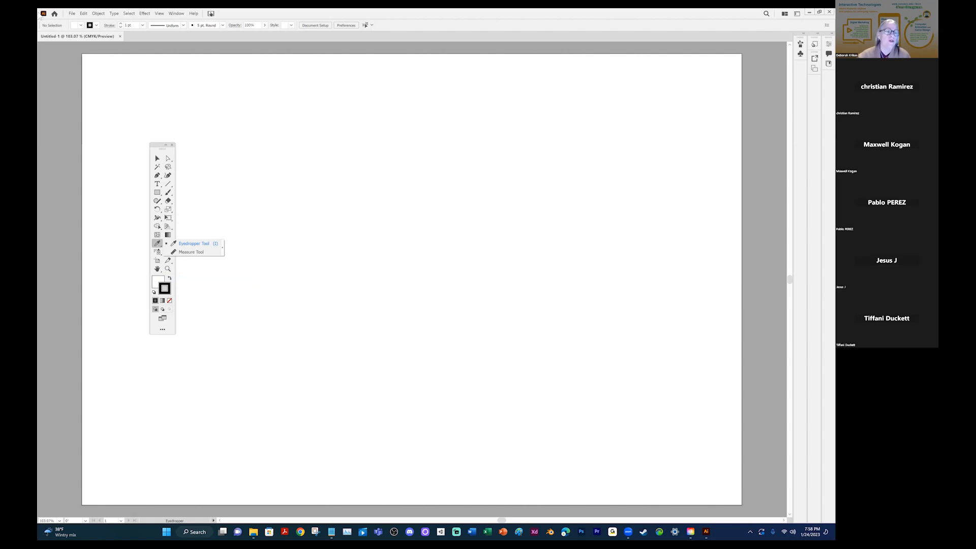
Place the "hands community" JPG from the LOGOS folder as a linked image in the upper middle of the artboard.
{"action": "left_click", "coordinate": [72, 13]}
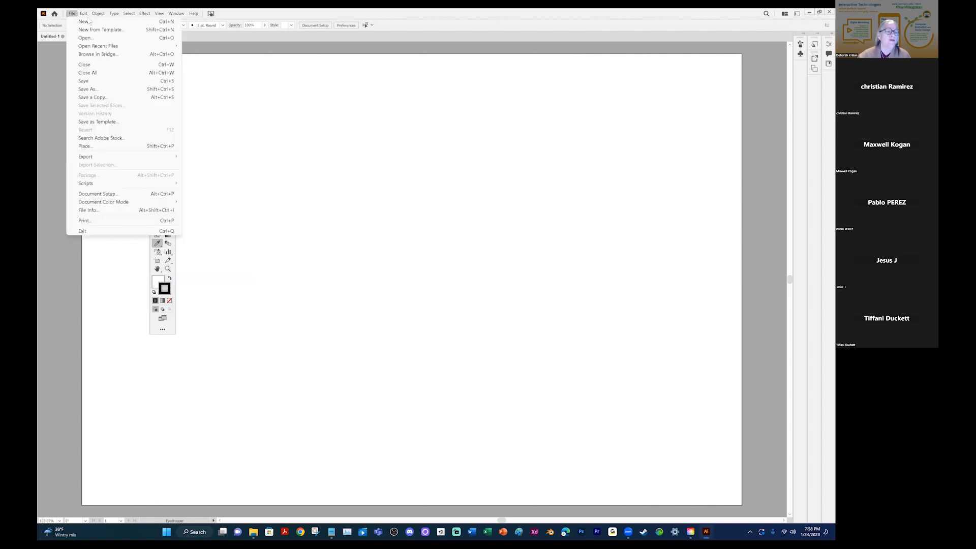
{"action": "mouse_move", "coordinate": [84, 13]}
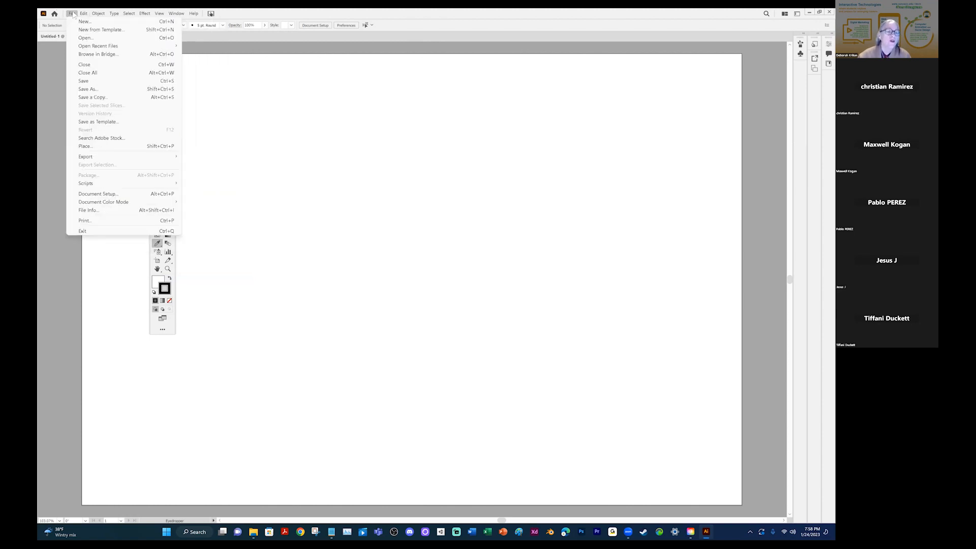
{"action": "left_click", "coordinate": [85, 146]}
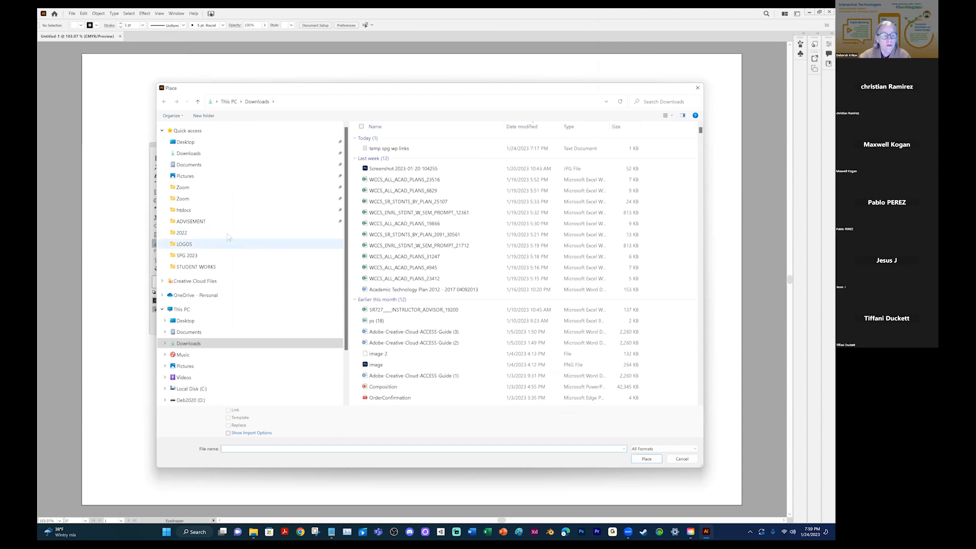
{"action": "left_click", "coordinate": [185, 245]}
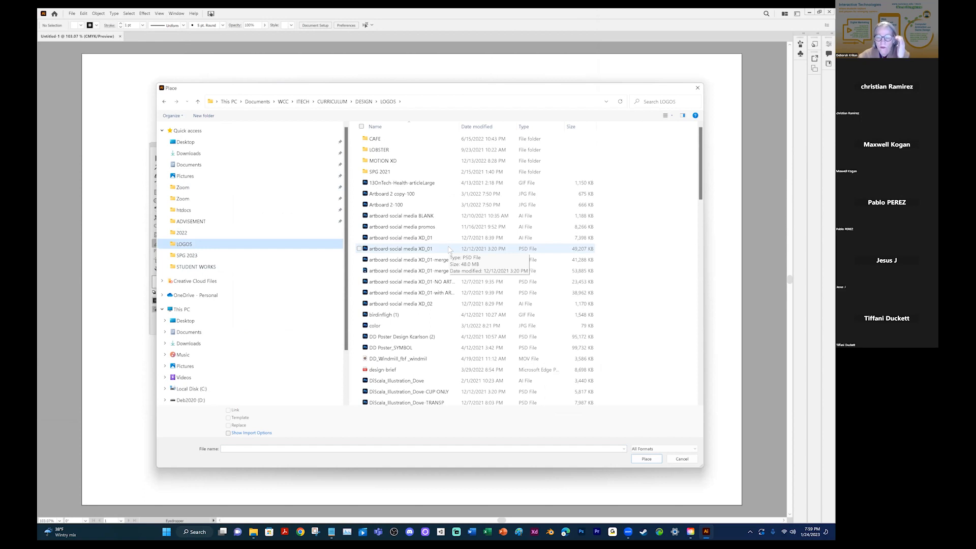
{"action": "scroll", "coordinate": [449, 250], "scroll_direction": "down", "scroll_amount": 1}
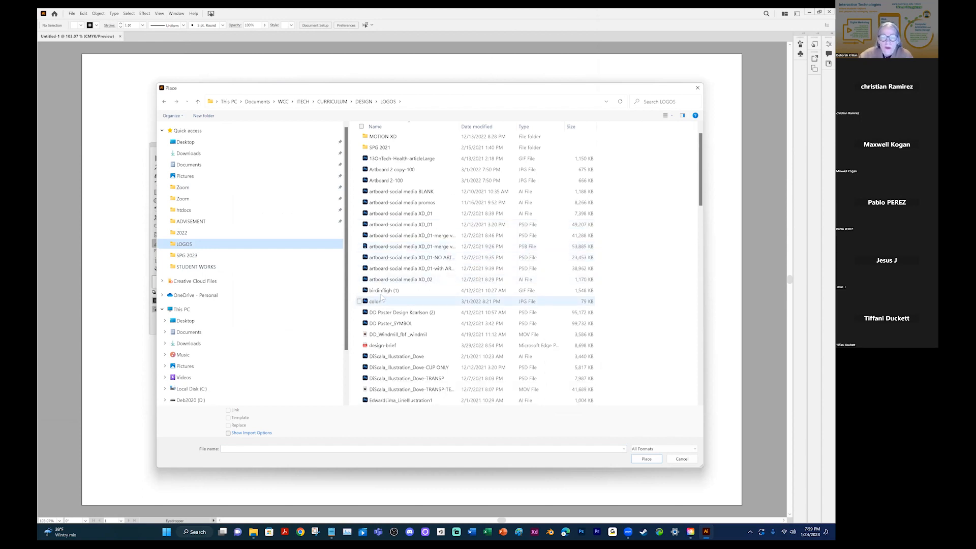
{"action": "scroll", "coordinate": [398, 307], "scroll_direction": "down", "scroll_amount": 4}
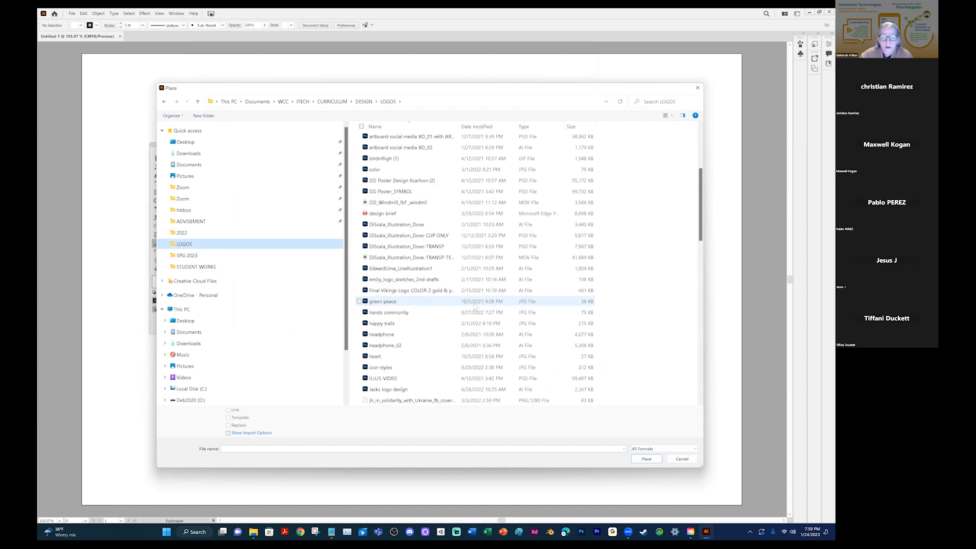
{"action": "left_click", "coordinate": [387, 312]}
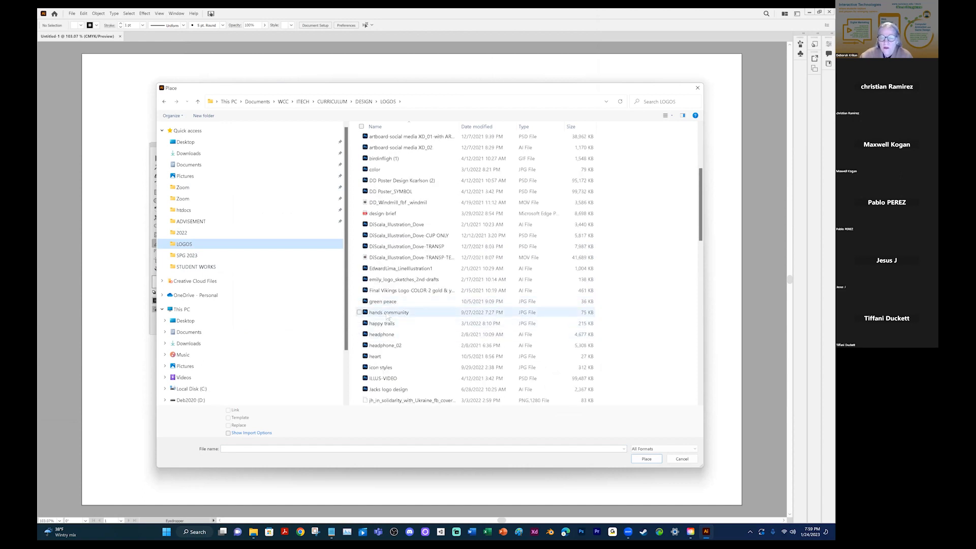
{"action": "left_click", "coordinate": [646, 459]}
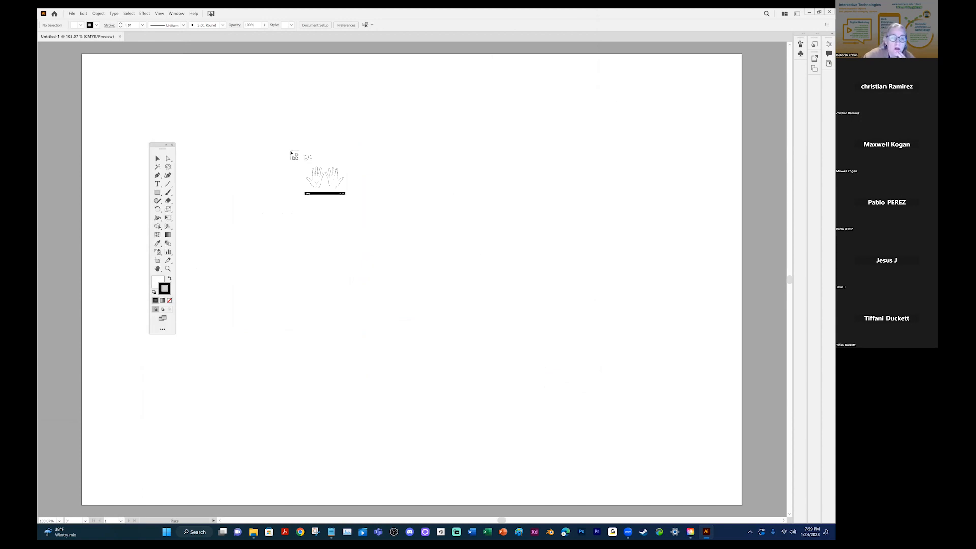
{"action": "left_click", "coordinate": [290, 150]}
{"action": "key", "text": "i"}
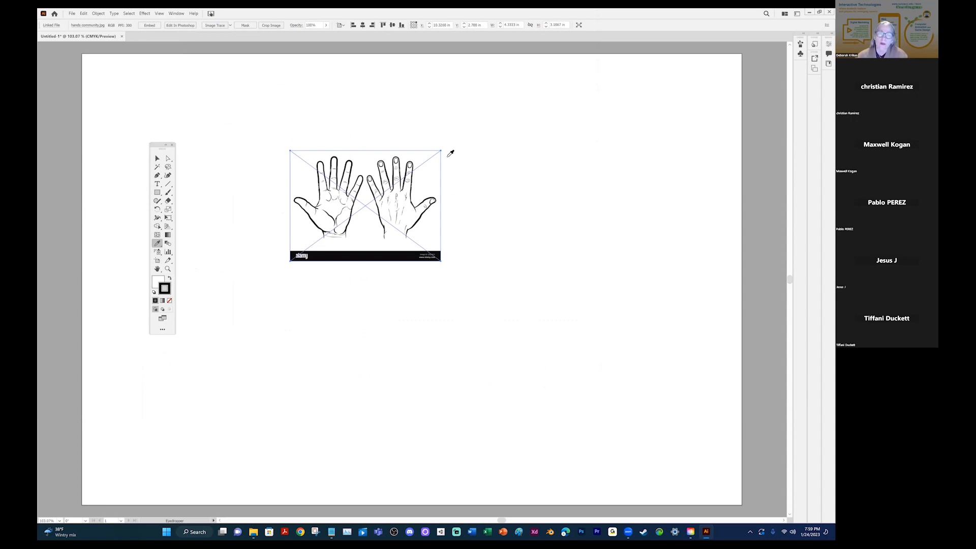
Move the placed hands image up and to the left on the artboard with the Selection tool.
{"action": "left_click", "coordinate": [157, 158]}
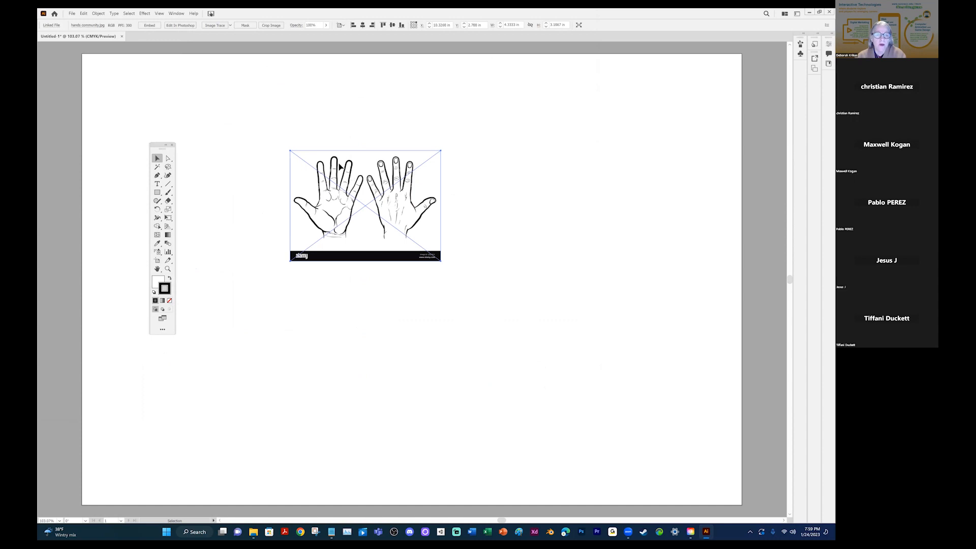
{"action": "left_click_drag", "start_coordinate": [389, 150], "coordinate": [329, 102]}
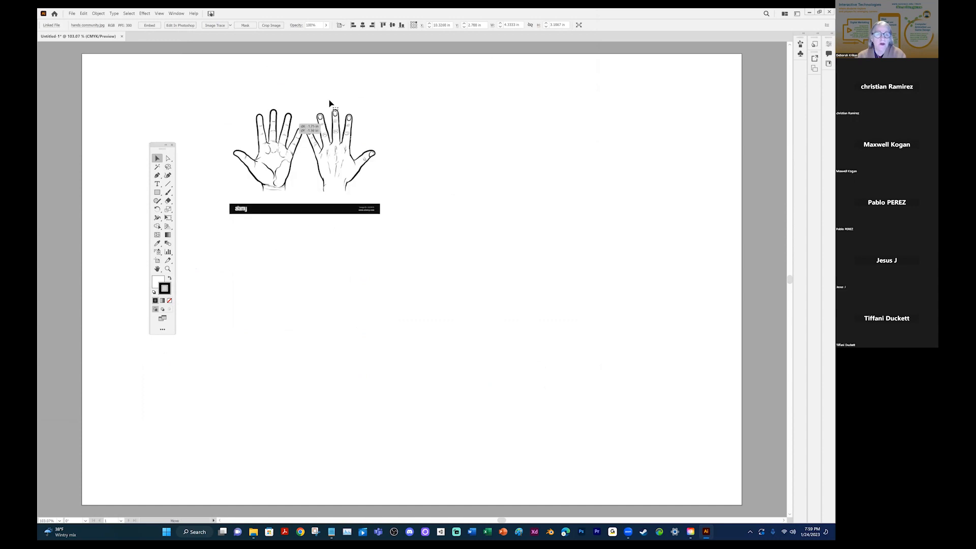
Start placing another file, look through the LOGOS folder, and open the IMAGES folder inside DESIGN.
{"action": "left_click", "coordinate": [72, 13]}
{"action": "left_click", "coordinate": [86, 147]}
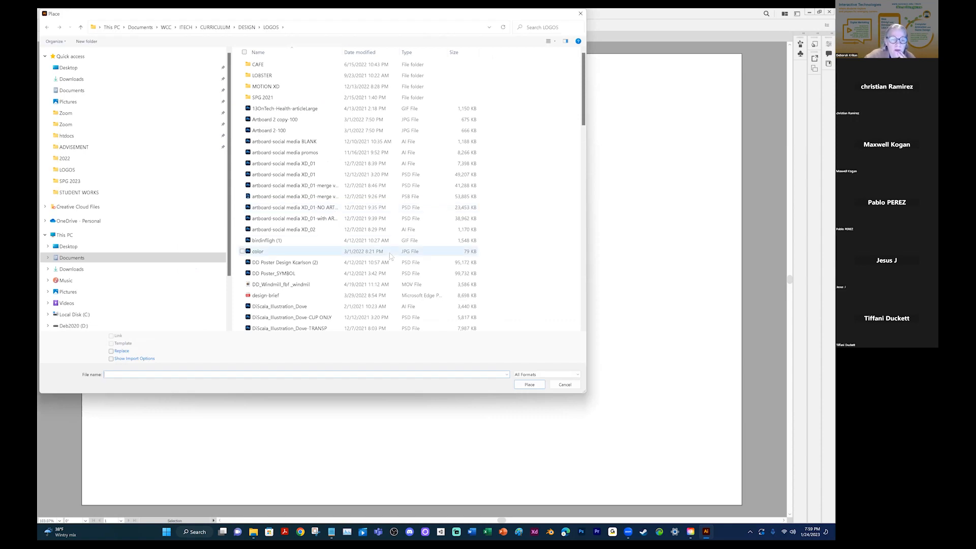
{"action": "scroll", "coordinate": [391, 257], "scroll_direction": "down", "scroll_amount": 4}
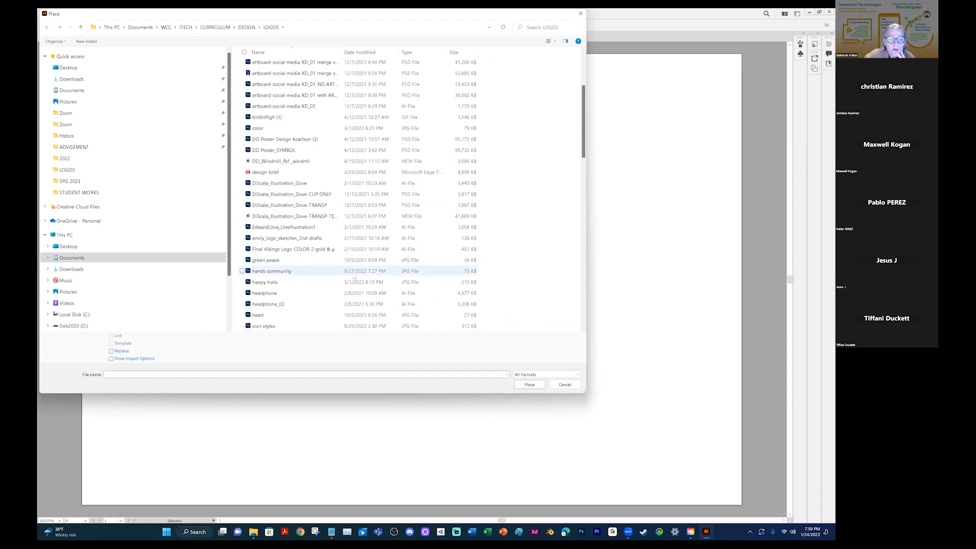
{"action": "scroll", "coordinate": [356, 293], "scroll_direction": "down", "scroll_amount": 3}
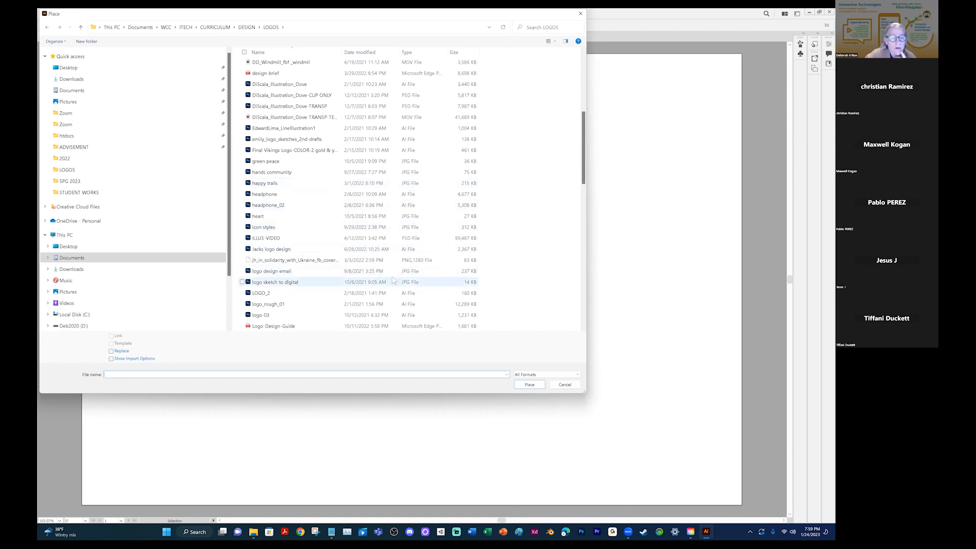
{"action": "scroll", "coordinate": [446, 274], "scroll_direction": "down", "scroll_amount": 3}
{"action": "left_click", "coordinate": [247, 27]}
{"action": "scroll", "coordinate": [417, 255], "scroll_direction": "down", "scroll_amount": 2}
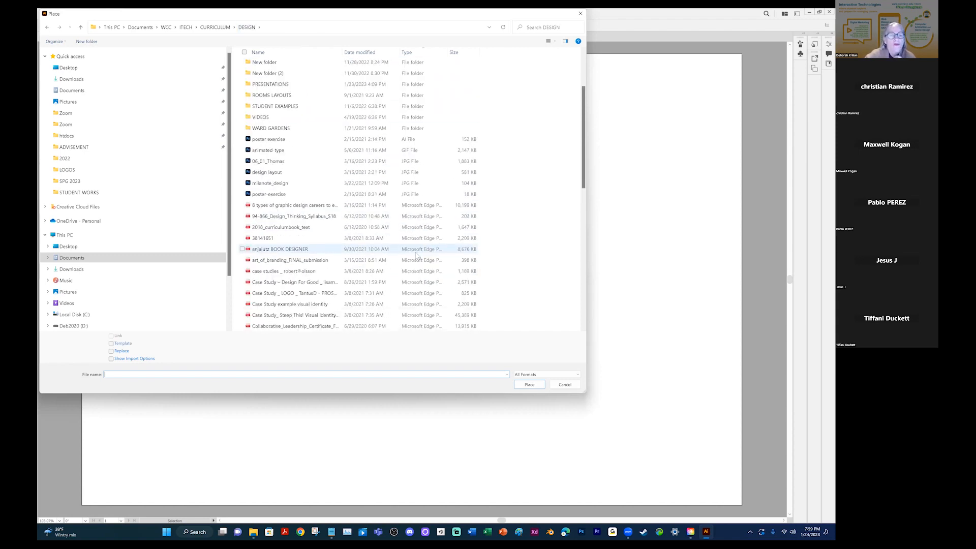
{"action": "scroll", "coordinate": [417, 256], "scroll_direction": "up", "scroll_amount": 2}
{"action": "double_click", "coordinate": [261, 108]}
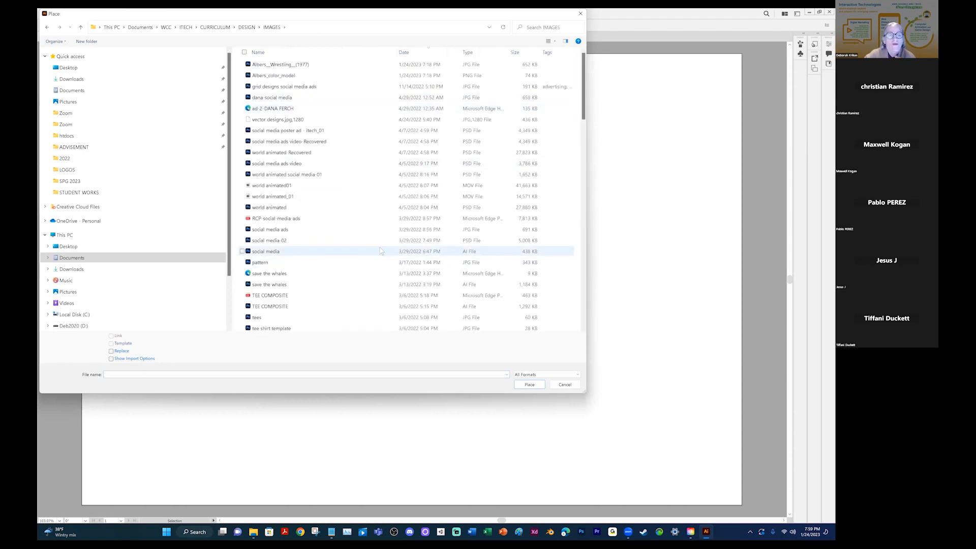
Place the "ocean 2" JPG from the IMAGES folder as a linked image on the artboard.
{"action": "scroll", "coordinate": [380, 224], "scroll_direction": "down", "scroll_amount": 5}
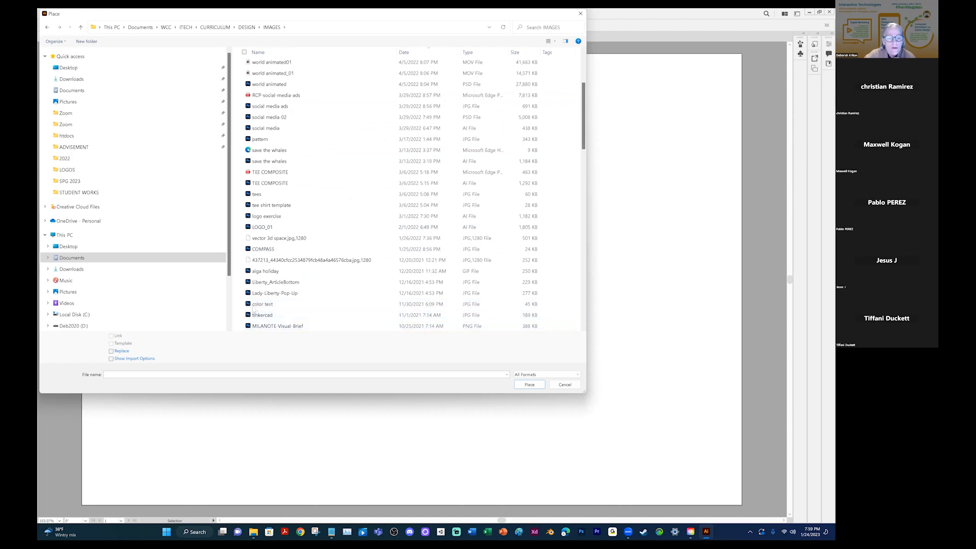
{"action": "scroll", "coordinate": [334, 287], "scroll_direction": "down", "scroll_amount": 2}
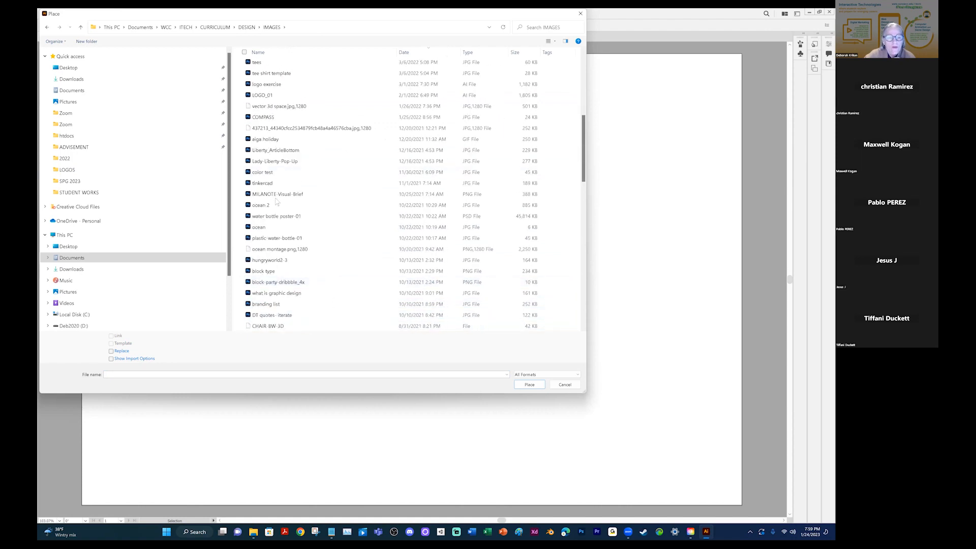
{"action": "left_click", "coordinate": [262, 206]}
{"action": "left_click", "coordinate": [528, 385]}
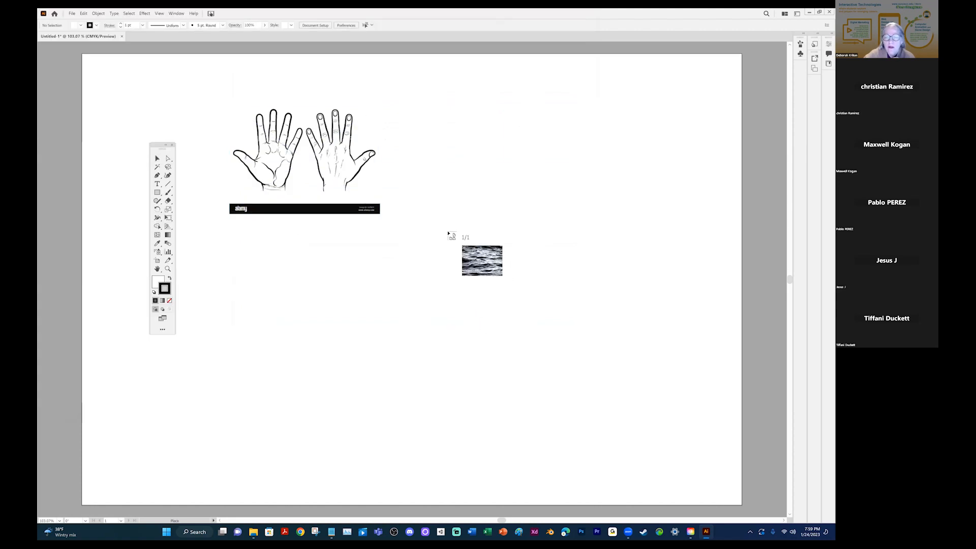
{"action": "left_click", "coordinate": [448, 232]}
Move the oversized ocean image up and to the left until its corner sits near the artboard's upper-left corner.
{"action": "left_click_drag", "start_coordinate": [611, 310], "coordinate": [298, 190]}
{"action": "left_click_drag", "start_coordinate": [428, 208], "coordinate": [147, 221]}
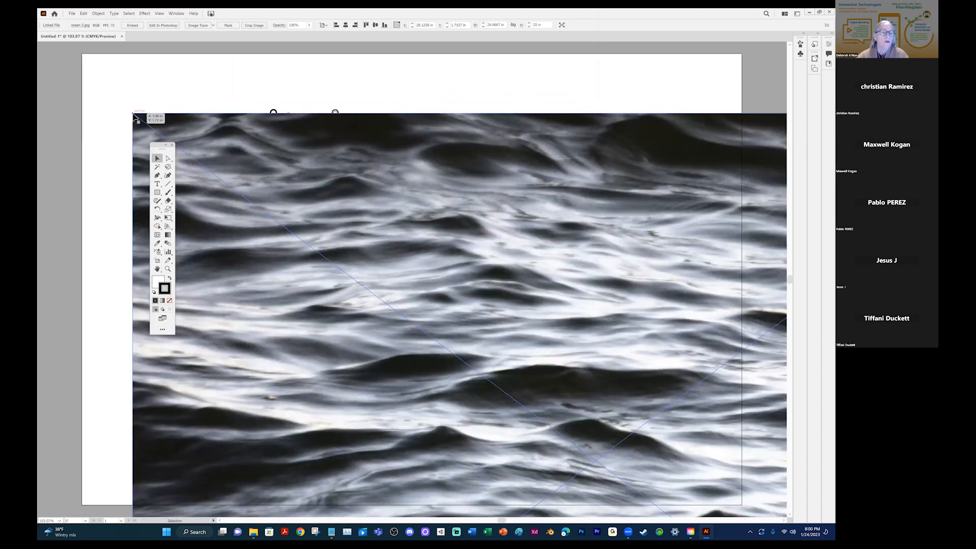
{"action": "left_click_drag", "start_coordinate": [523, 217], "coordinate": [517, 281]}
{"action": "left_click_drag", "start_coordinate": [500, 162], "coordinate": [492, 163]}
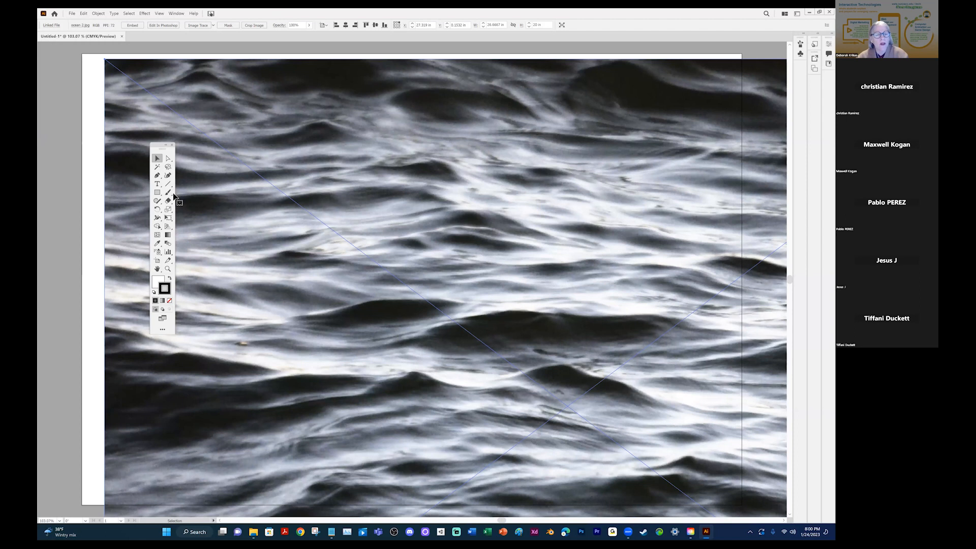
Show the list of available panels and toolbars, and move the floating toolbox up and slightly left over the ocean image.
{"action": "left_click", "coordinate": [176, 14]}
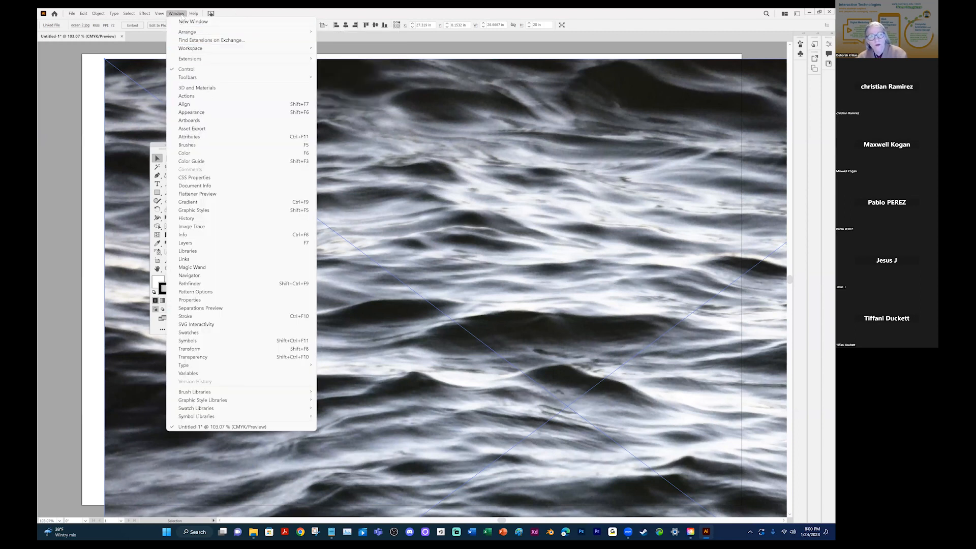
{"action": "mouse_move", "coordinate": [194, 13]}
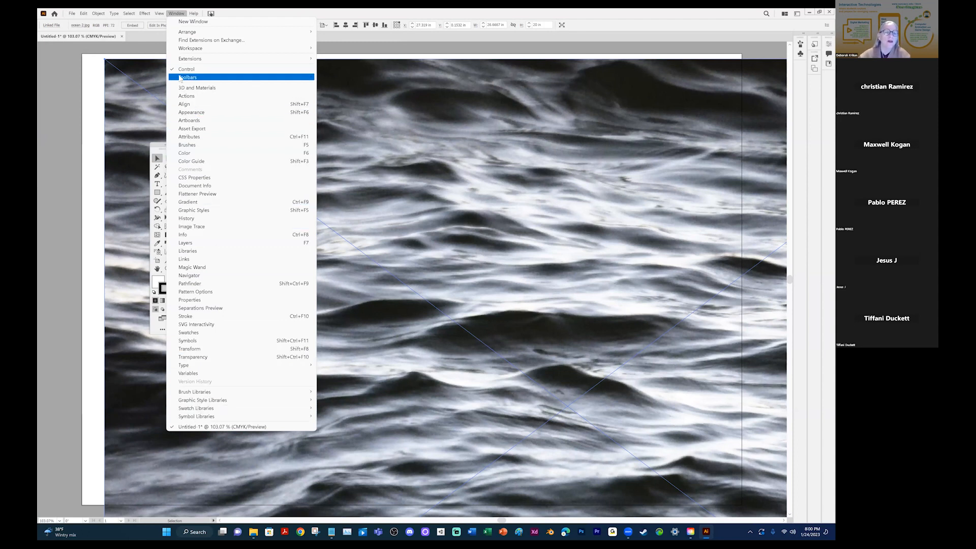
{"action": "mouse_move", "coordinate": [190, 79]}
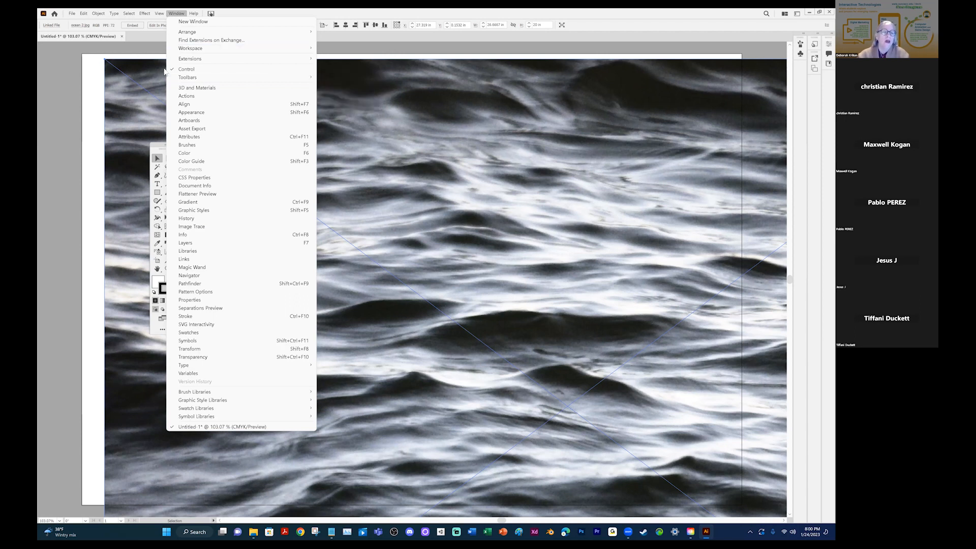
{"action": "left_click_drag", "start_coordinate": [160, 147], "coordinate": [61, 120]}
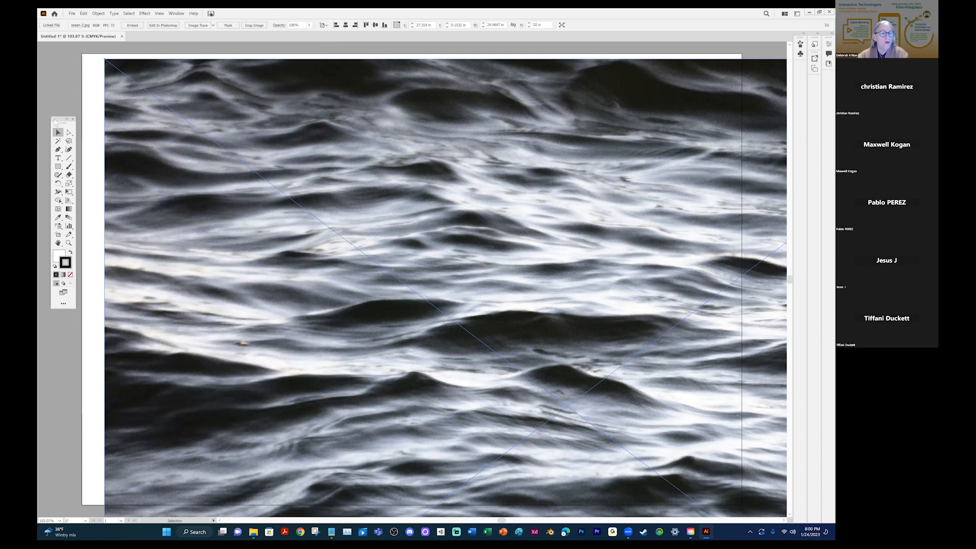
{"action": "left_click_drag", "start_coordinate": [55, 122], "coordinate": [140, 111]}
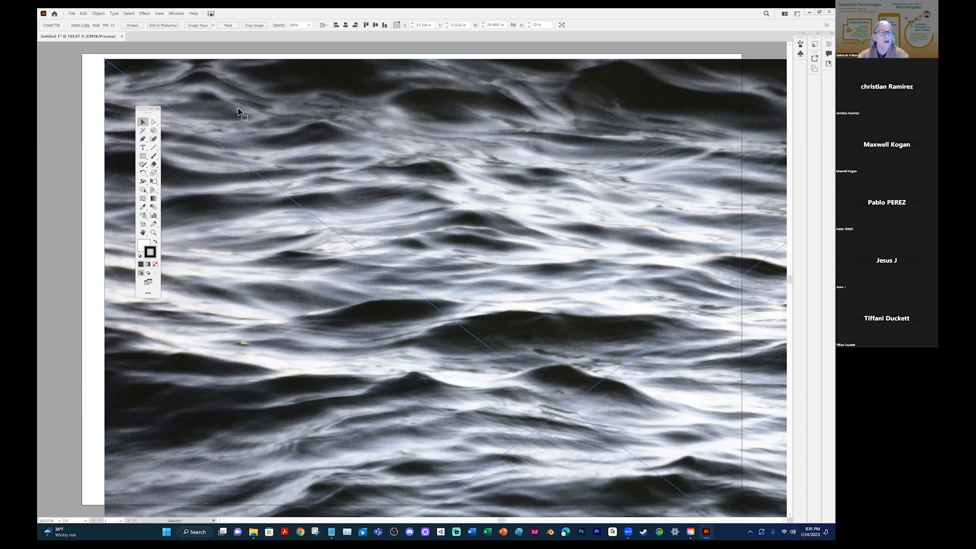
Scale the ocean image down with Free Transform to about 6.6 by 4.9 in and move it beside the hands image.
{"action": "key", "text": "e"}
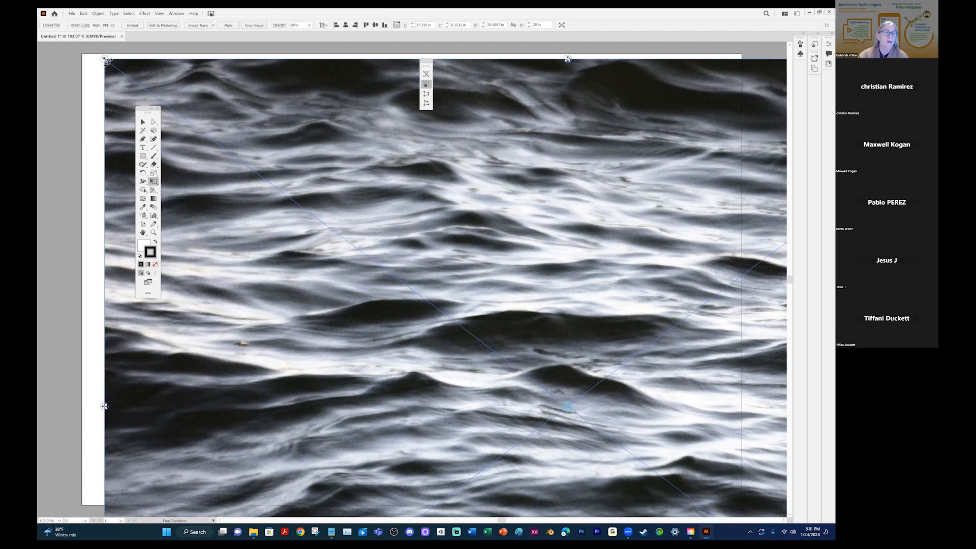
{"action": "left_click_drag", "start_coordinate": [104, 59], "coordinate": [440, 310]}
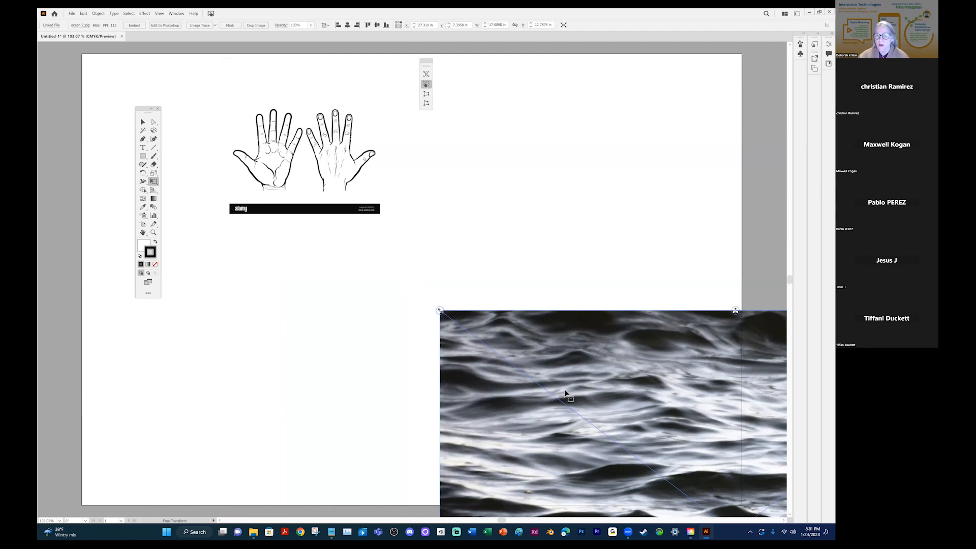
{"action": "left_click_drag", "start_coordinate": [573, 393], "coordinate": [294, 207]}
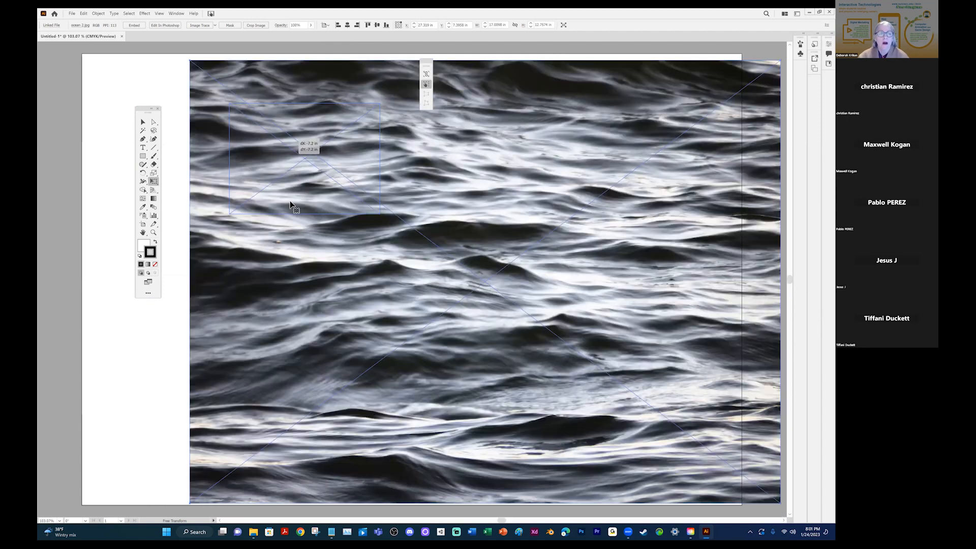
{"action": "left_click_drag", "start_coordinate": [208, 78], "coordinate": [570, 350]}
{"action": "left_click_drag", "start_coordinate": [630, 408], "coordinate": [548, 191]}
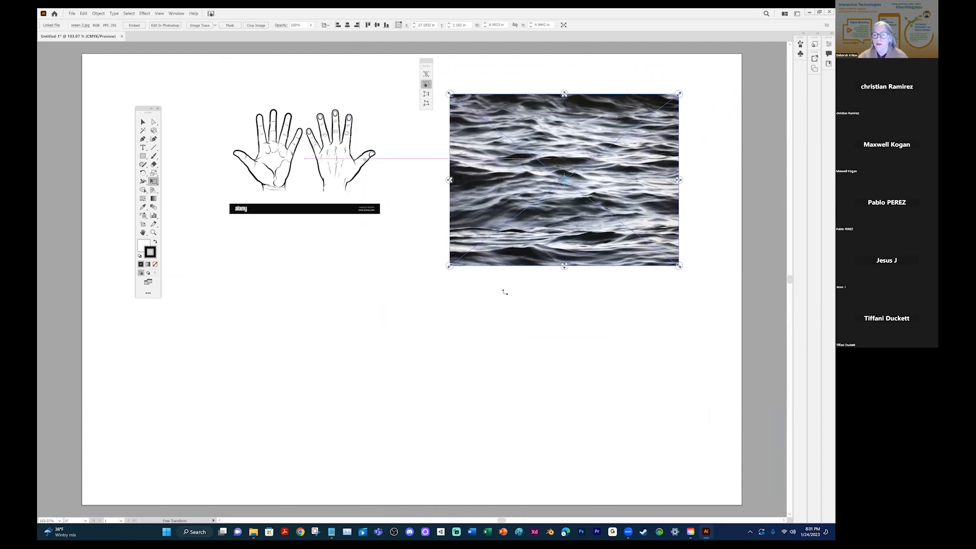
Shift the ocean image slightly up and to the left with the Selection tool and deselect it.
{"action": "left_click", "coordinate": [384, 141]}
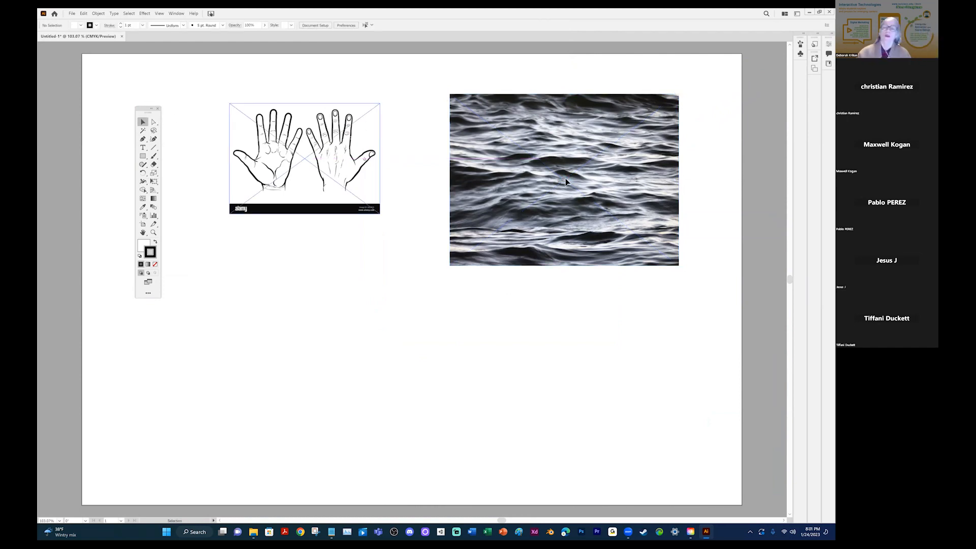
{"action": "left_click_drag", "start_coordinate": [620, 178], "coordinate": [597, 170]}
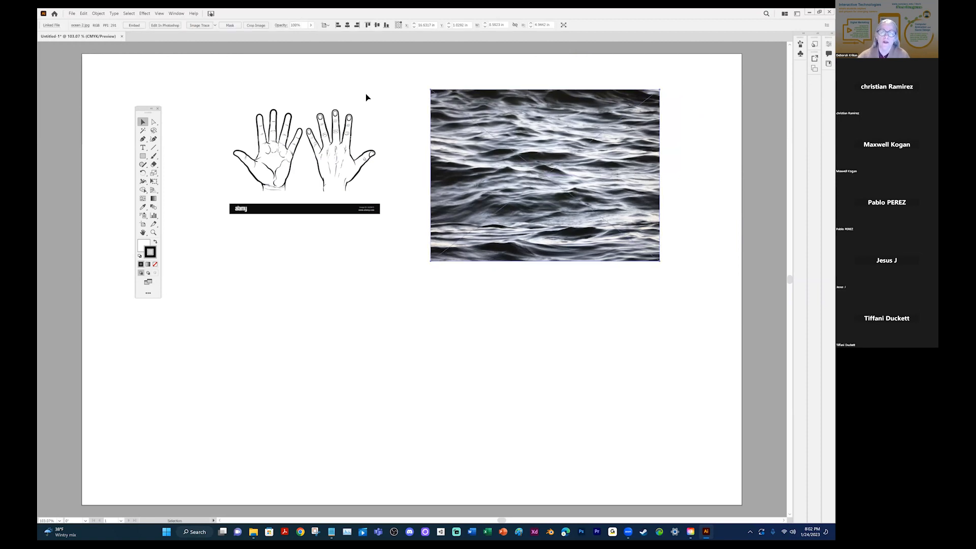
{"action": "left_click", "coordinate": [183, 68]}
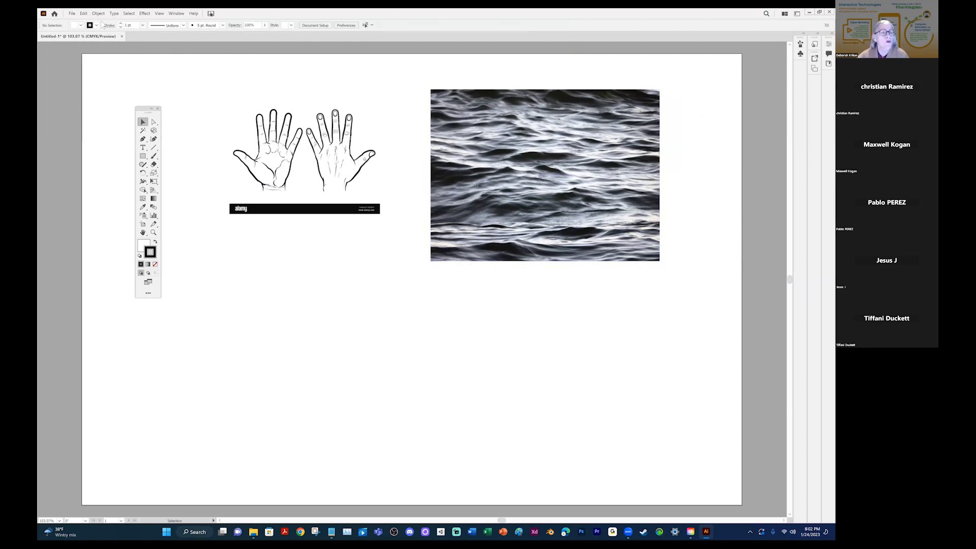
Try to place the "save the whales" AI file from the IMAGES folder as a linked file.
{"action": "left_click", "coordinate": [73, 14]}
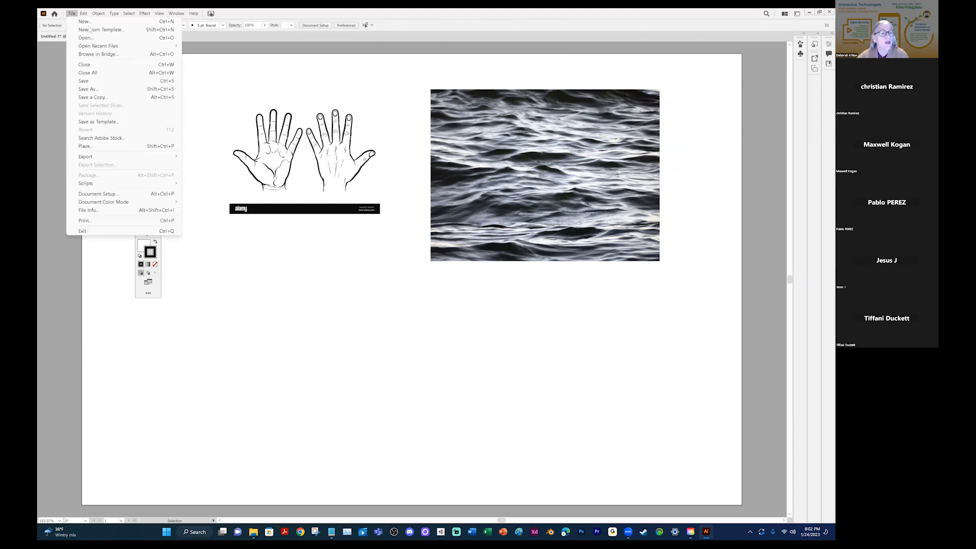
{"action": "left_click", "coordinate": [84, 147]}
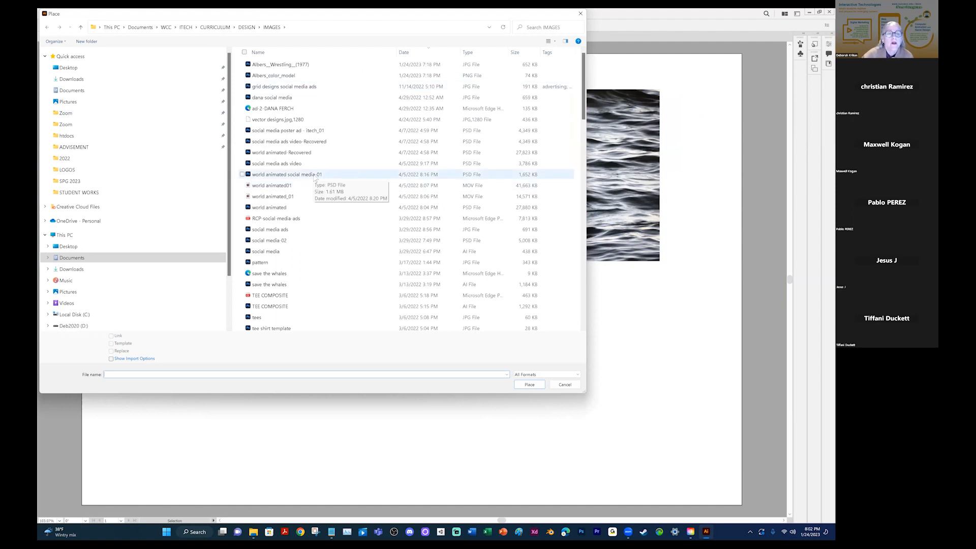
{"action": "scroll", "coordinate": [371, 181], "scroll_direction": "down", "scroll_amount": 1}
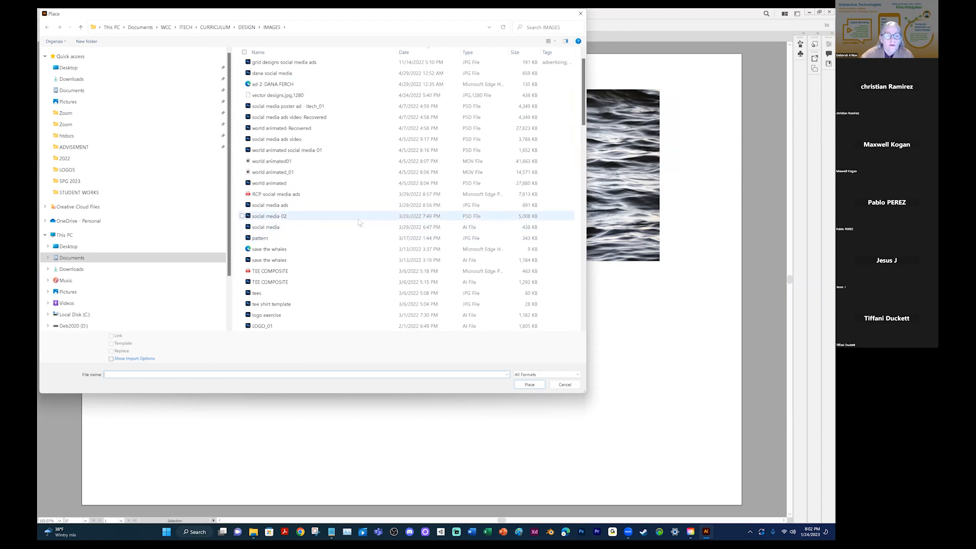
{"action": "left_click", "coordinate": [264, 261]}
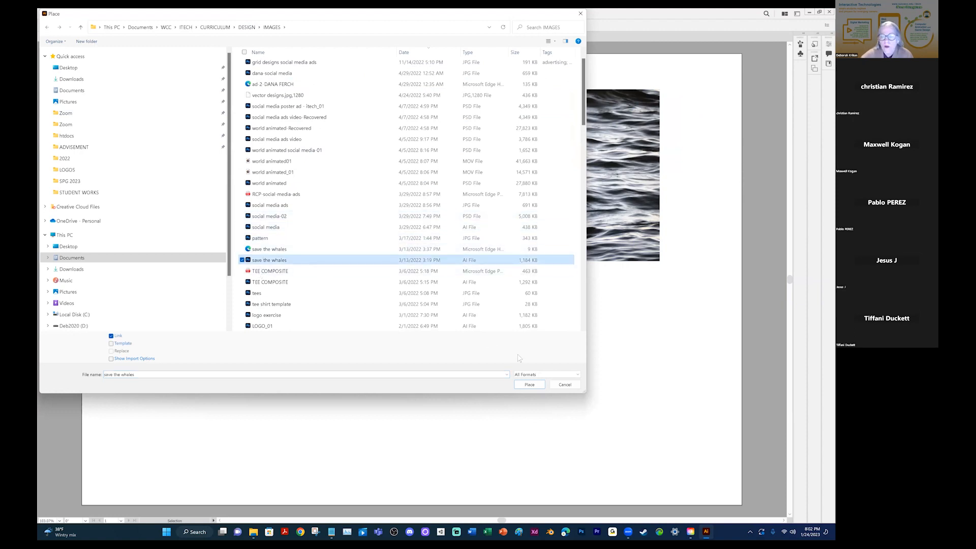
{"action": "left_click", "coordinate": [529, 384]}
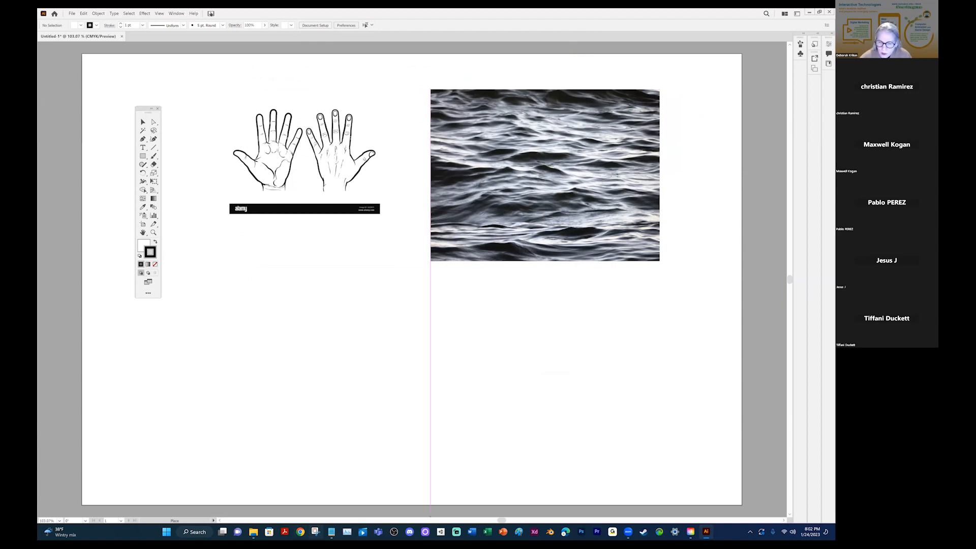
Switch to Chrome and open the New Media Group browser profile.
{"action": "left_click", "coordinate": [301, 531]}
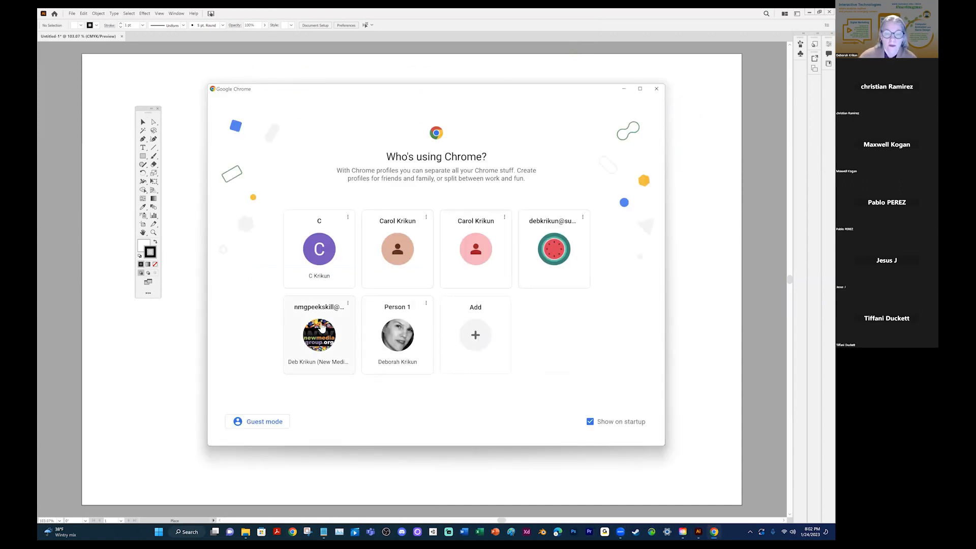
{"action": "left_click", "coordinate": [320, 331]}
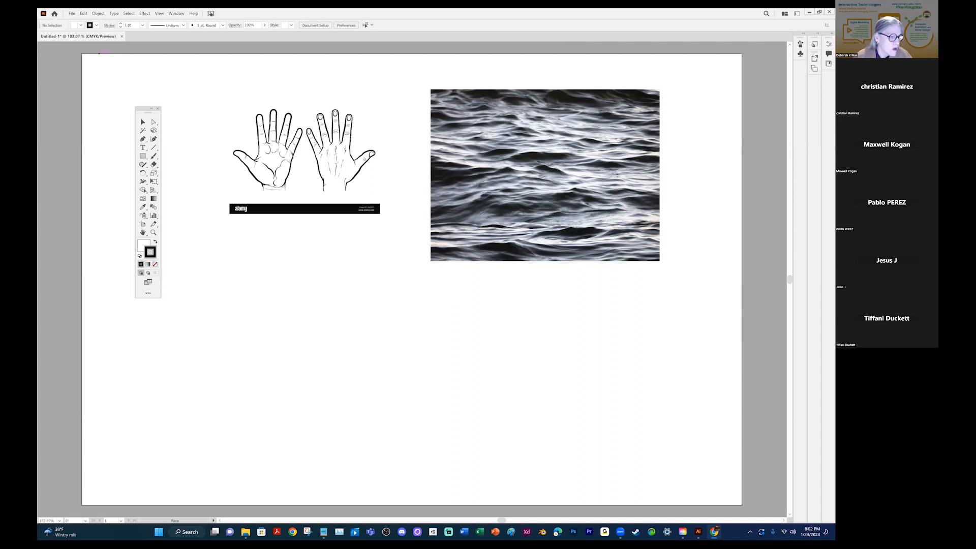
Open the Downloads folder in the Place dialog and look through its files sorted by date modified.
{"action": "left_click", "coordinate": [72, 14]}
{"action": "left_click", "coordinate": [89, 149]}
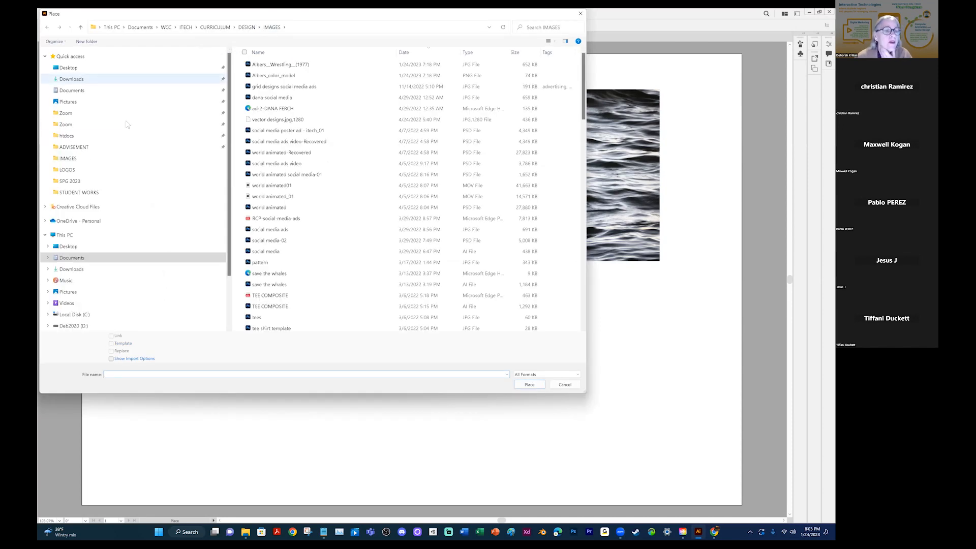
{"action": "left_click", "coordinate": [74, 80]}
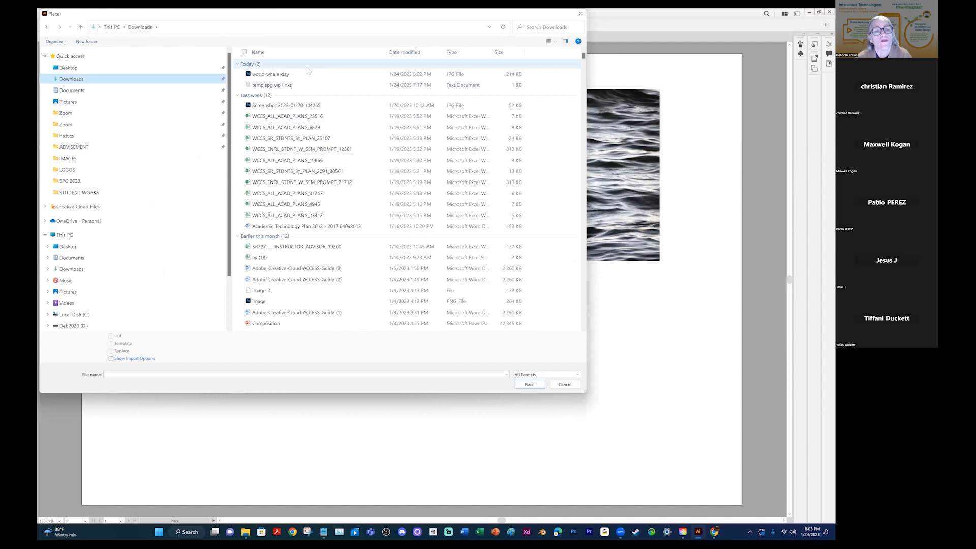
{"action": "left_click", "coordinate": [406, 54]}
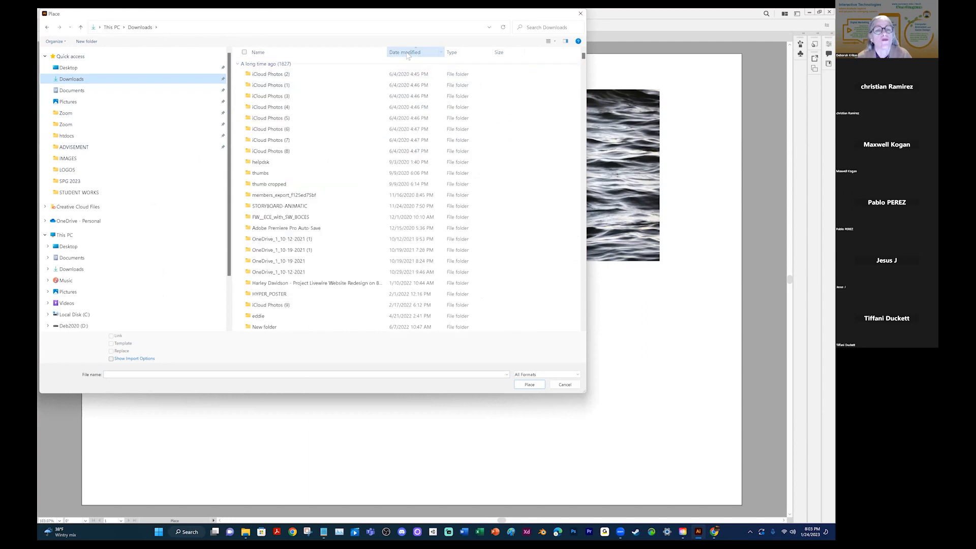
{"action": "scroll", "coordinate": [426, 162], "scroll_direction": "down", "scroll_amount": 5}
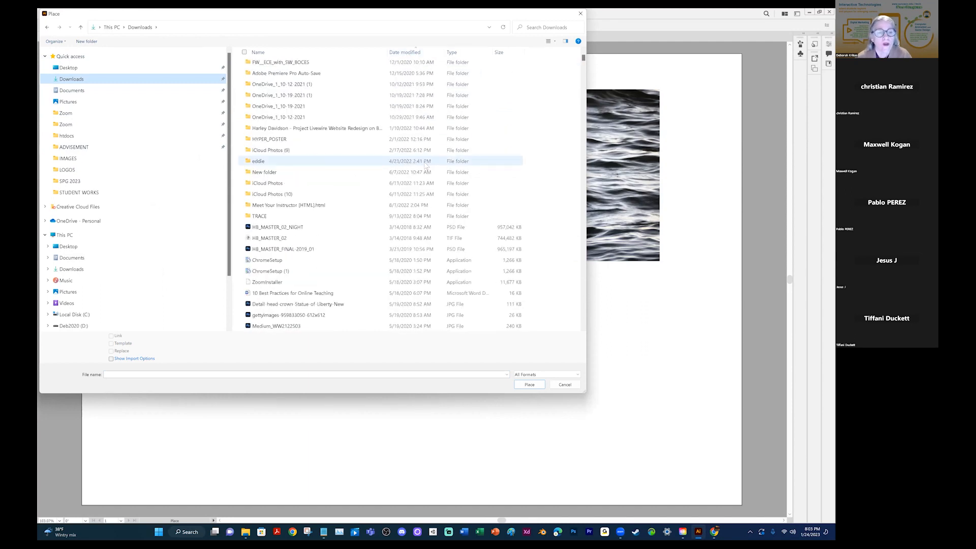
{"action": "scroll", "coordinate": [426, 165], "scroll_direction": "down", "scroll_amount": 1}
{"action": "scroll", "coordinate": [426, 165], "scroll_direction": "up", "scroll_amount": 6}
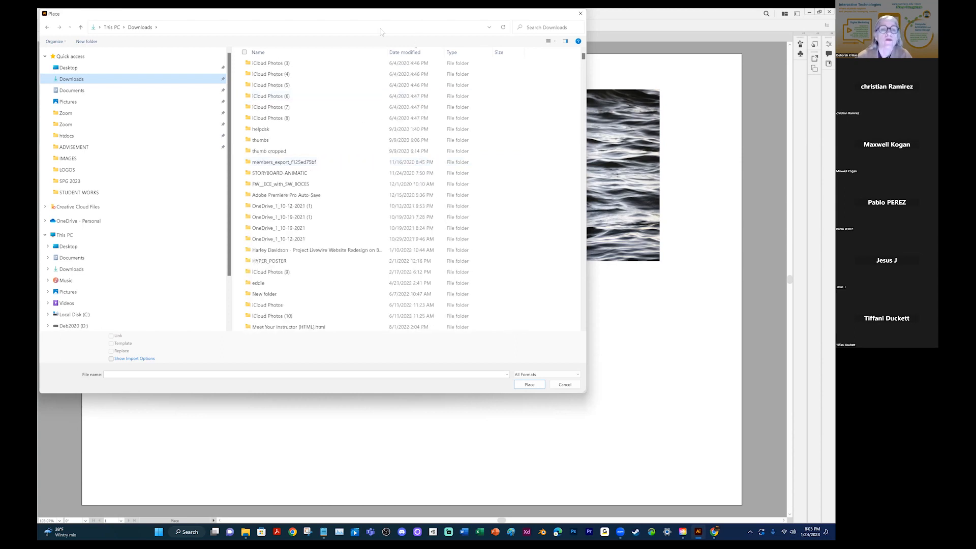
{"action": "scroll", "coordinate": [320, 109], "scroll_direction": "down", "scroll_amount": 7}
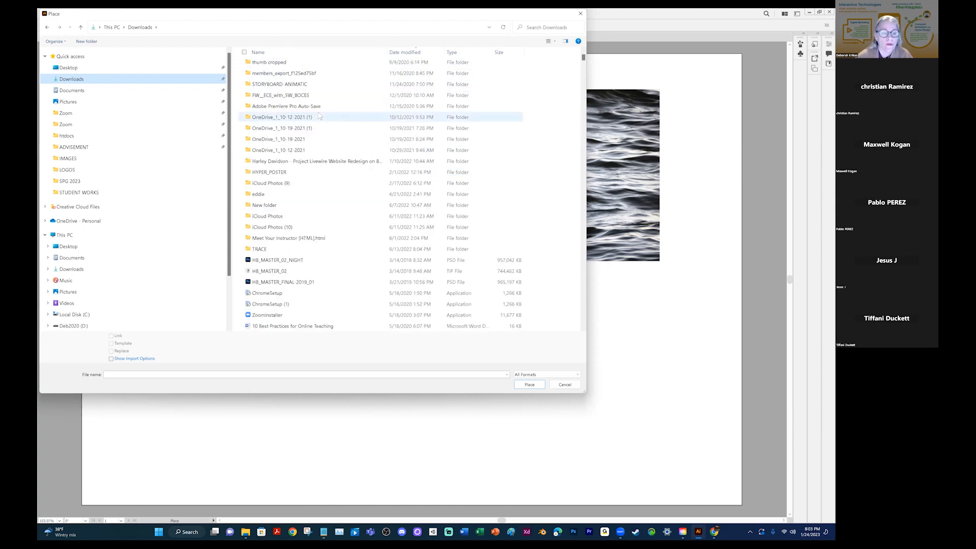
{"action": "scroll", "coordinate": [319, 116], "scroll_direction": "down", "scroll_amount": 1}
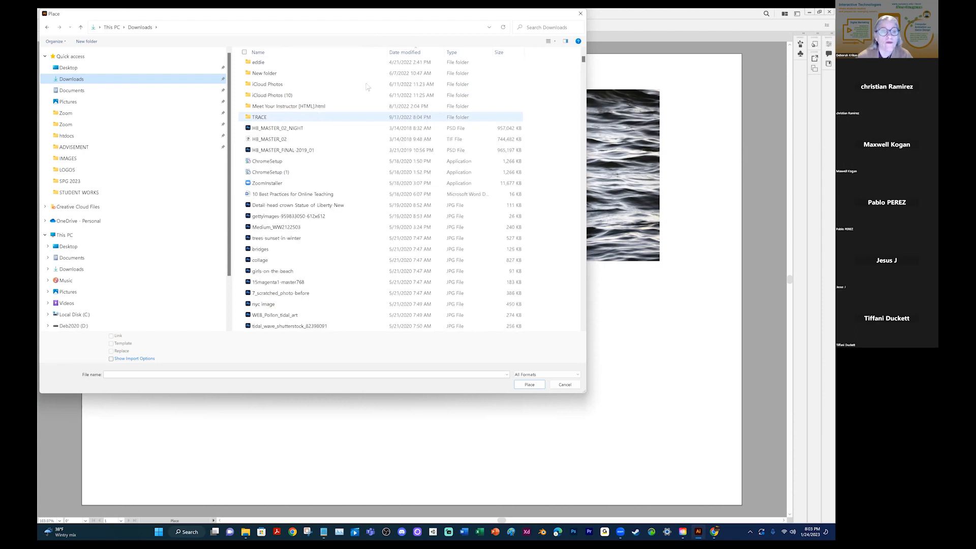
Try to place the "world whale day" JPG from Downloads as a linked file, then undo the placement.
{"action": "left_click", "coordinate": [402, 53]}
{"action": "left_click", "coordinate": [406, 74]}
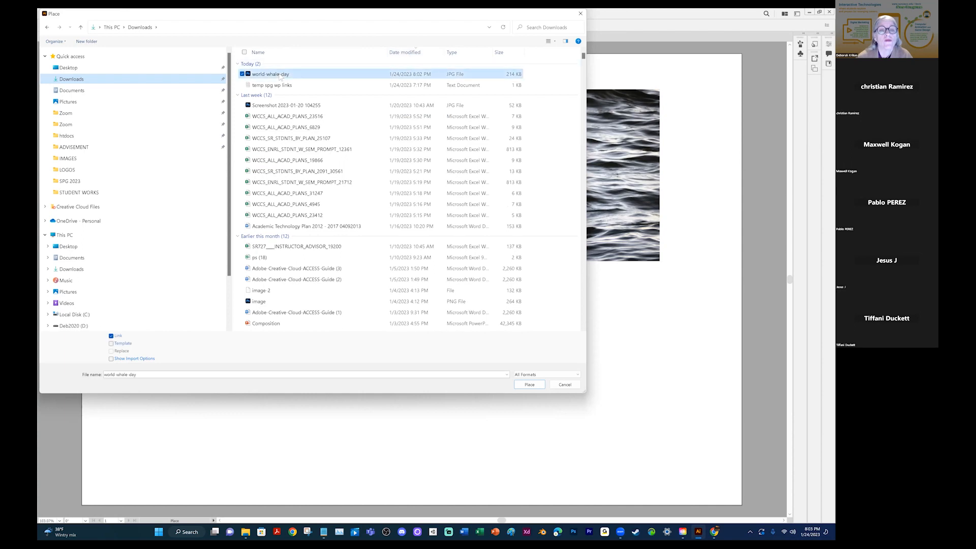
{"action": "left_click", "coordinate": [530, 385]}
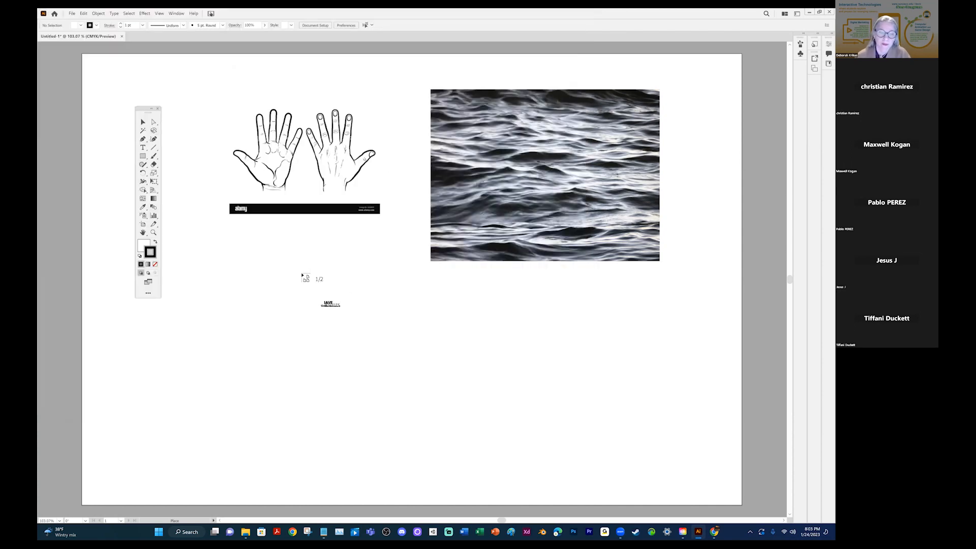
{"action": "left_click", "coordinate": [298, 274]}
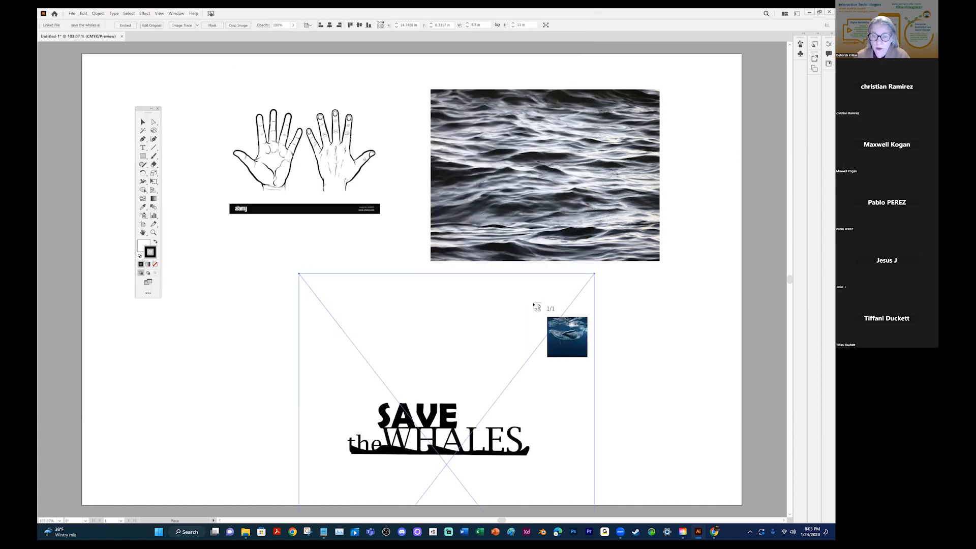
{"action": "key", "text": "ctrl+z"}
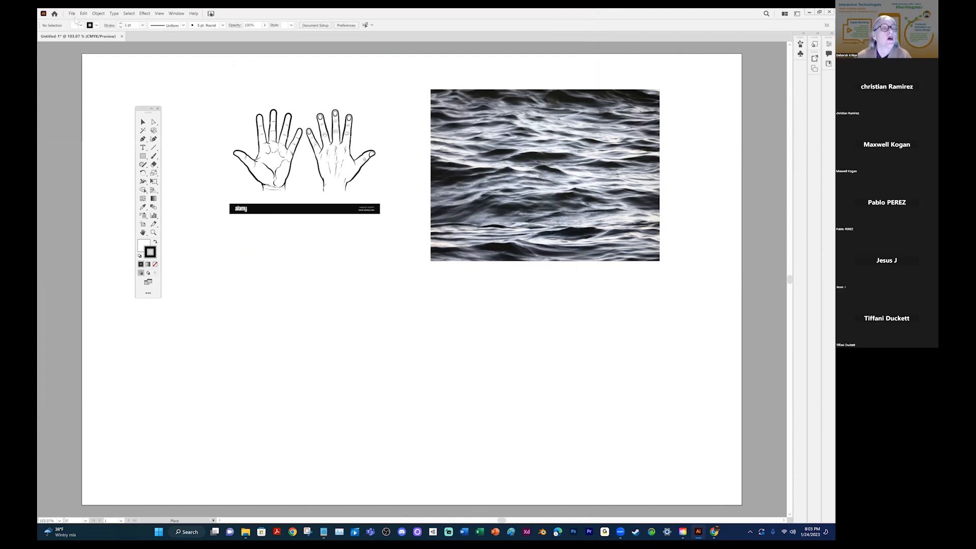
Place the "world whale day" JPG from Downloads as a linked 4 x 4 in image below the hands image.
{"action": "left_click", "coordinate": [71, 14]}
{"action": "left_click", "coordinate": [100, 148]}
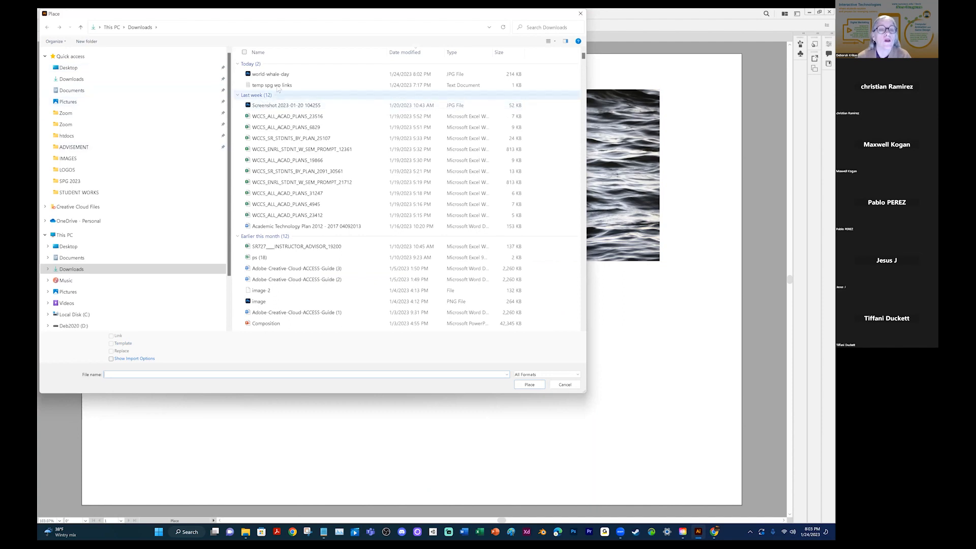
{"action": "left_click", "coordinate": [271, 75]}
{"action": "left_click", "coordinate": [529, 385]}
{"action": "left_click", "coordinate": [265, 288]}
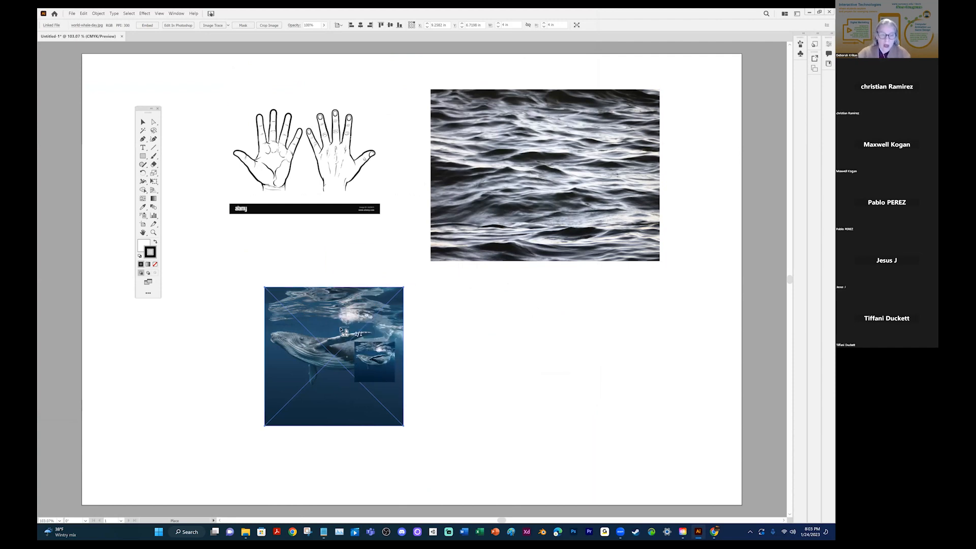
Magnify the whale image with the Zoom tool and move the floating toolbar clear of it.
{"action": "key", "text": "z"}
{"action": "left_click", "coordinate": [340, 346]}
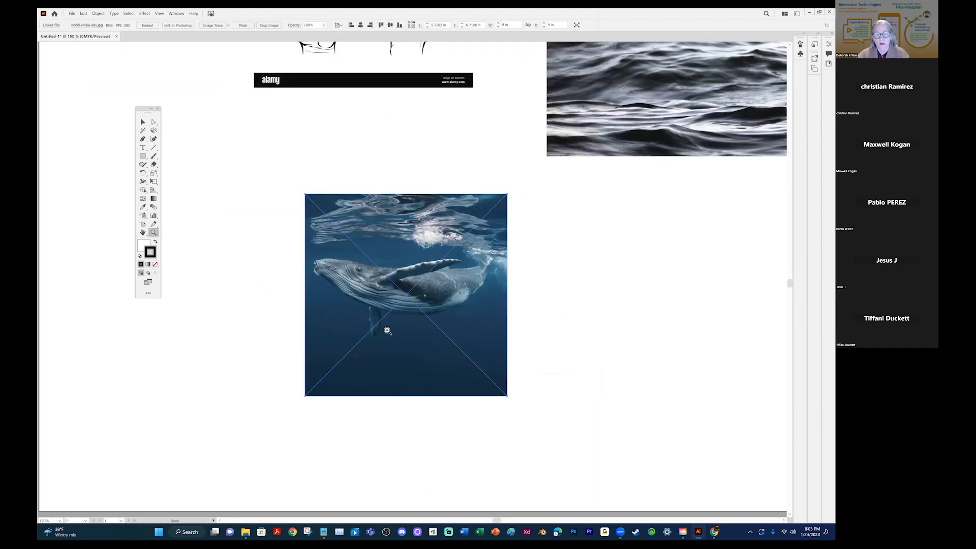
{"action": "left_click", "coordinate": [388, 331]}
{"action": "left_click", "coordinate": [427, 262]}
{"action": "left_click", "coordinate": [414, 298]}
{"action": "left_click_drag", "start_coordinate": [433, 275], "coordinate": [378, 268]}
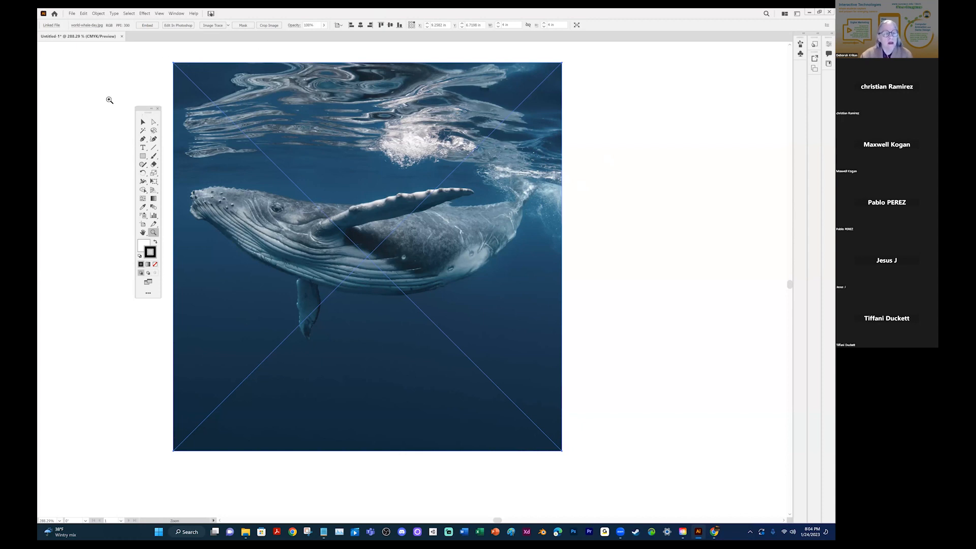
{"action": "left_click_drag", "start_coordinate": [144, 109], "coordinate": [106, 91]}
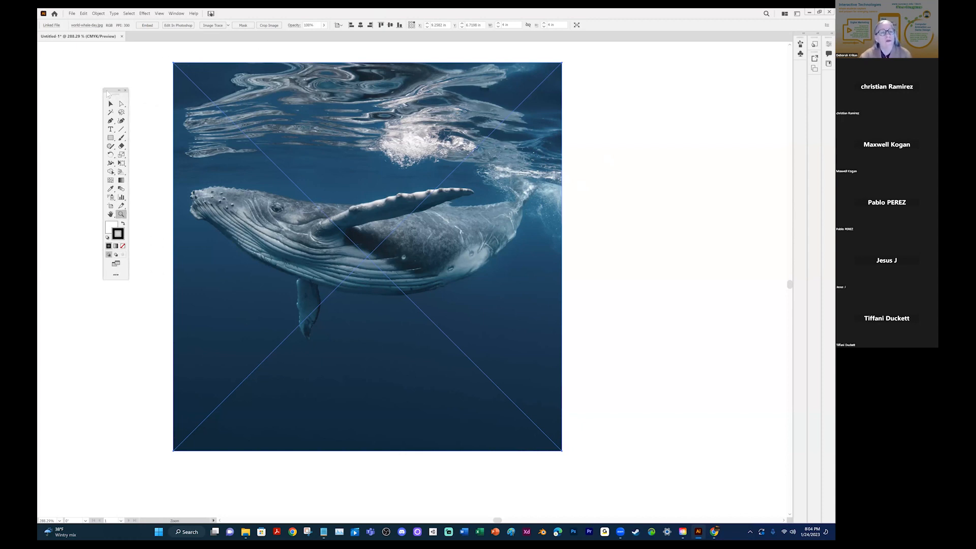
Show the Layers panel and position it on the blank area beside the whale image.
{"action": "left_click", "coordinate": [175, 13]}
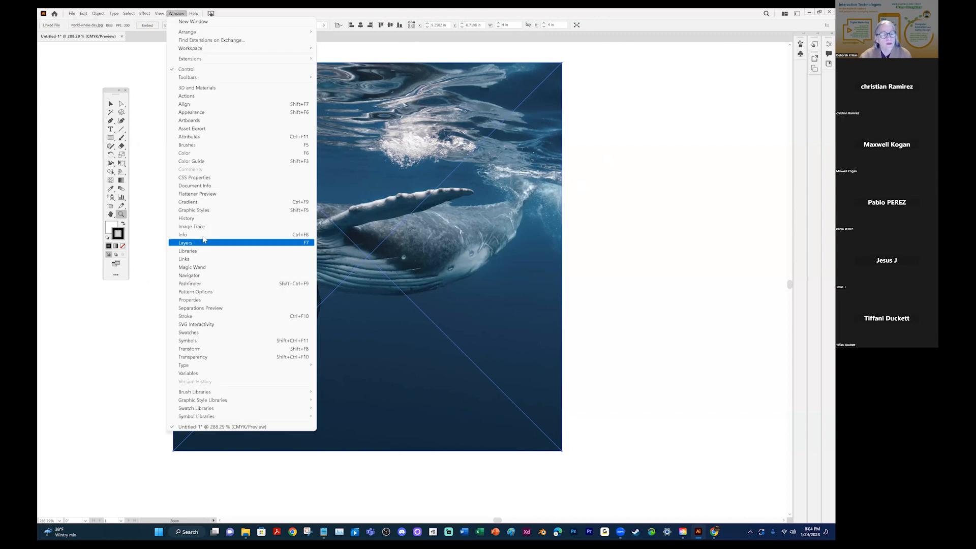
{"action": "left_click", "coordinate": [182, 244]}
{"action": "left_click_drag", "start_coordinate": [587, 86], "coordinate": [631, 72]}
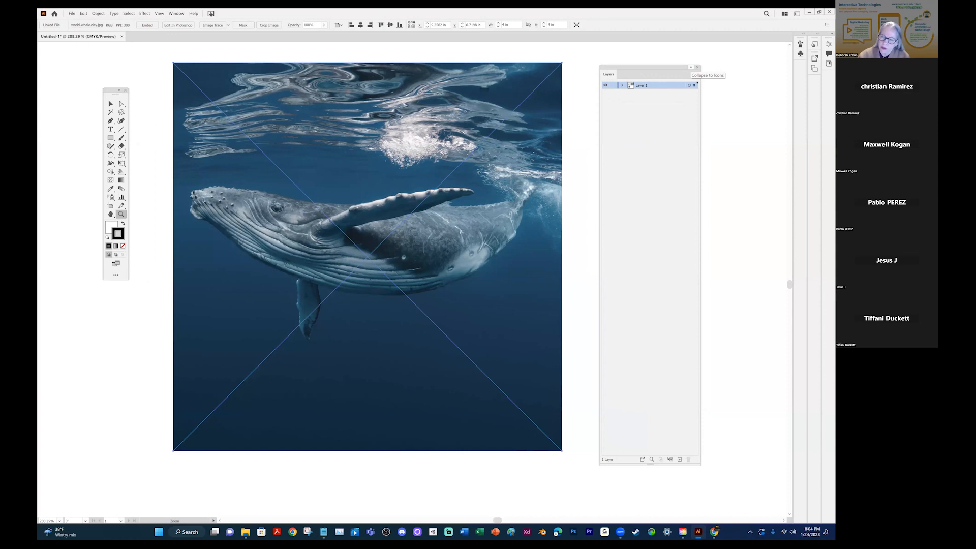
Collapse the Layers panel to an icon, try expanding and collapsing it, and move the icon farther from the whale image.
{"action": "left_click", "coordinate": [691, 67]}
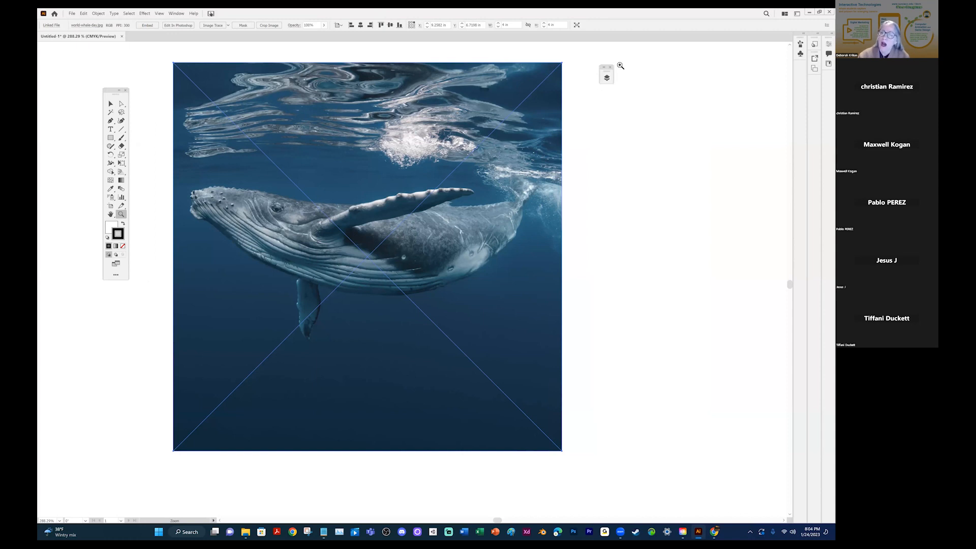
{"action": "left_click", "coordinate": [606, 78]}
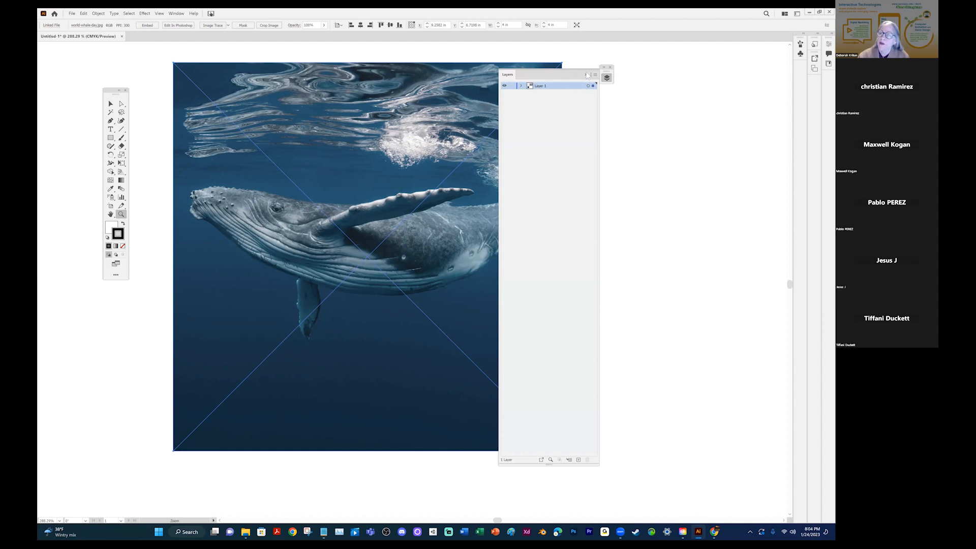
{"action": "left_click", "coordinate": [587, 75]}
{"action": "left_click", "coordinate": [607, 78]}
{"action": "left_click", "coordinate": [606, 77]}
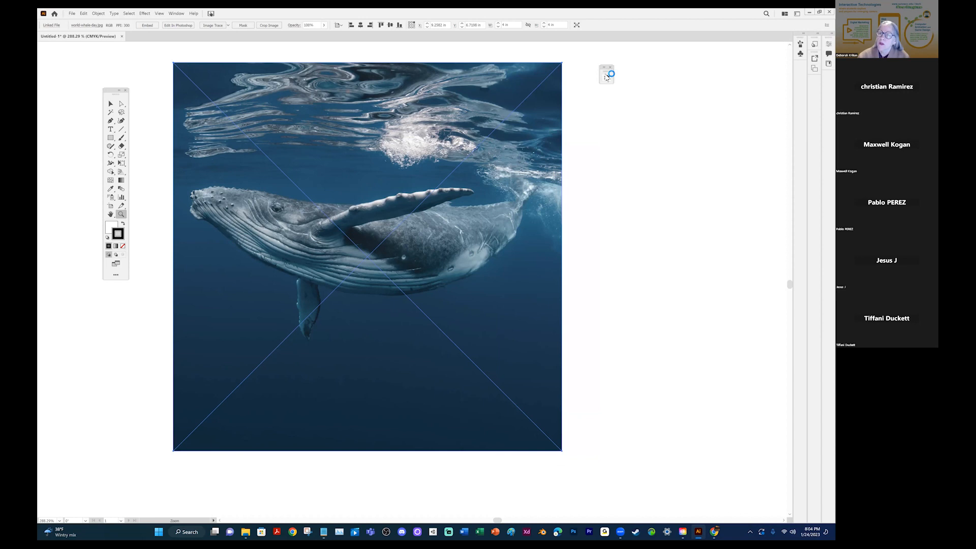
{"action": "left_click_drag", "start_coordinate": [607, 78], "coordinate": [632, 79]}
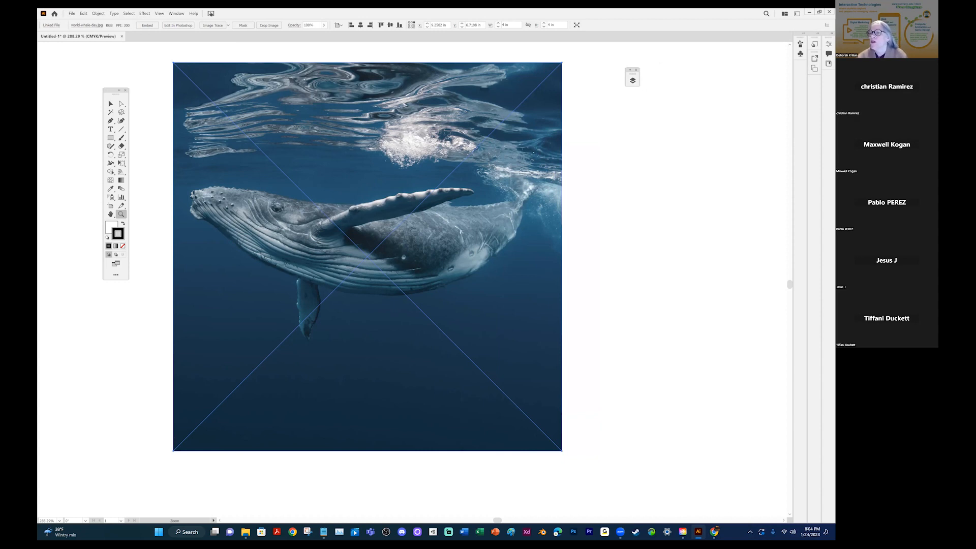
Expand the docked Brushes and Symbols group, examine the Symbols options and available symbol libraries, and collapse the group again.
{"action": "left_click", "coordinate": [804, 34]}
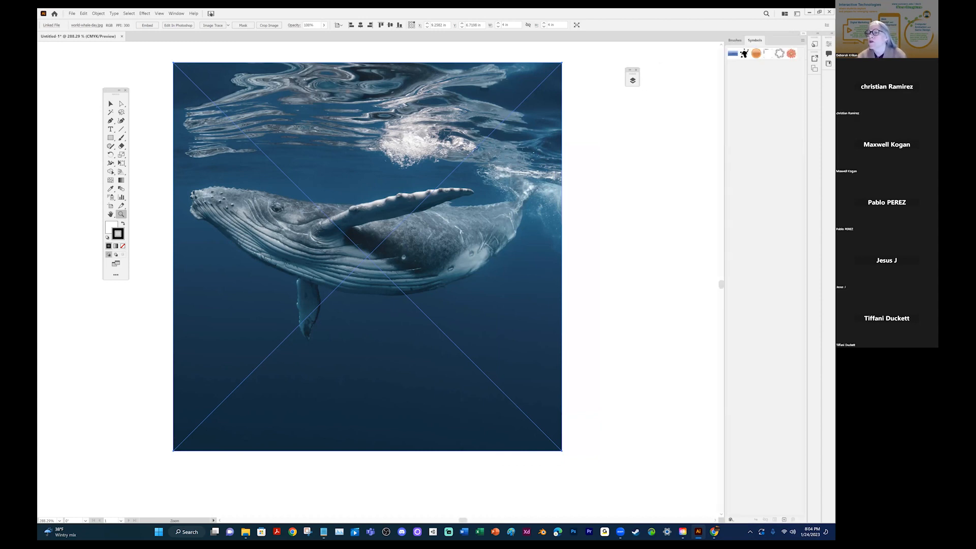
{"action": "left_click", "coordinate": [803, 34]}
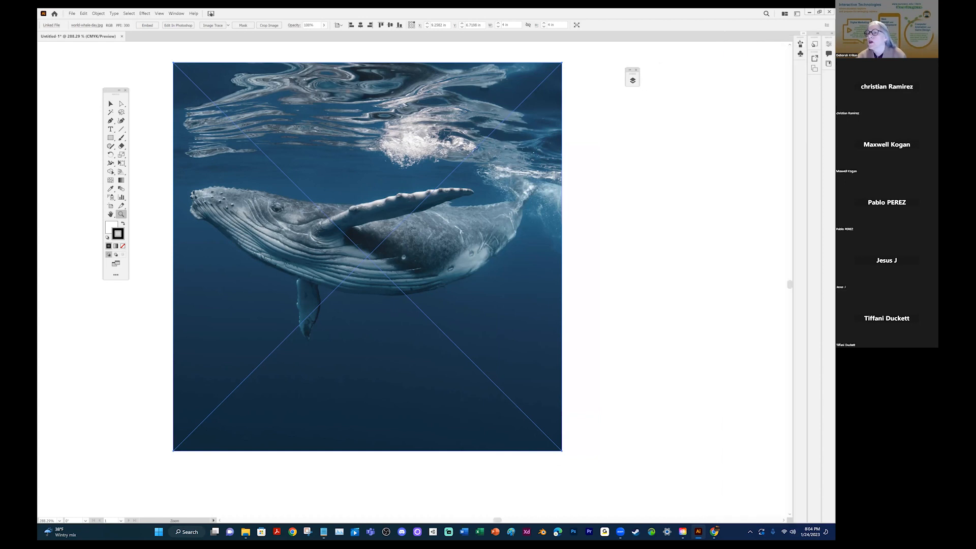
{"action": "left_click", "coordinate": [803, 33]}
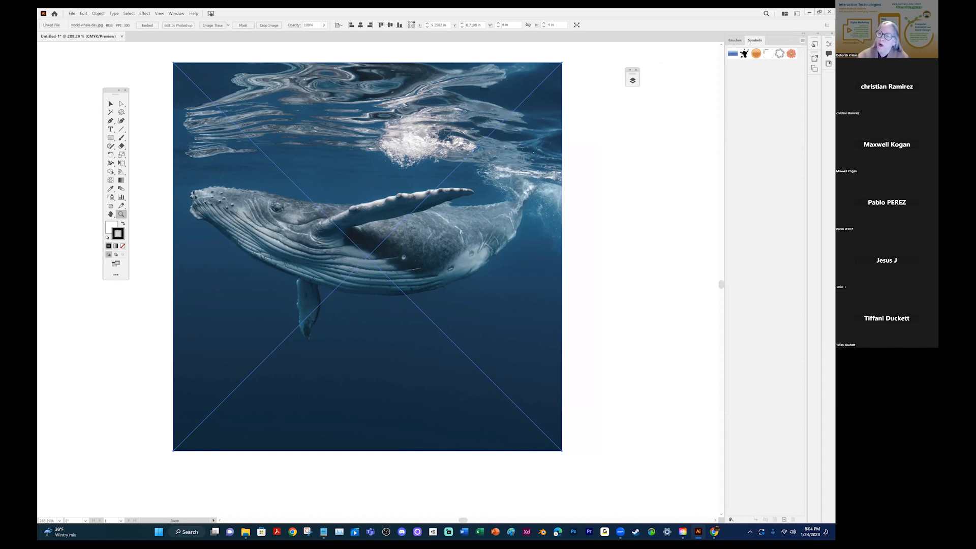
{"action": "left_click", "coordinate": [803, 40]}
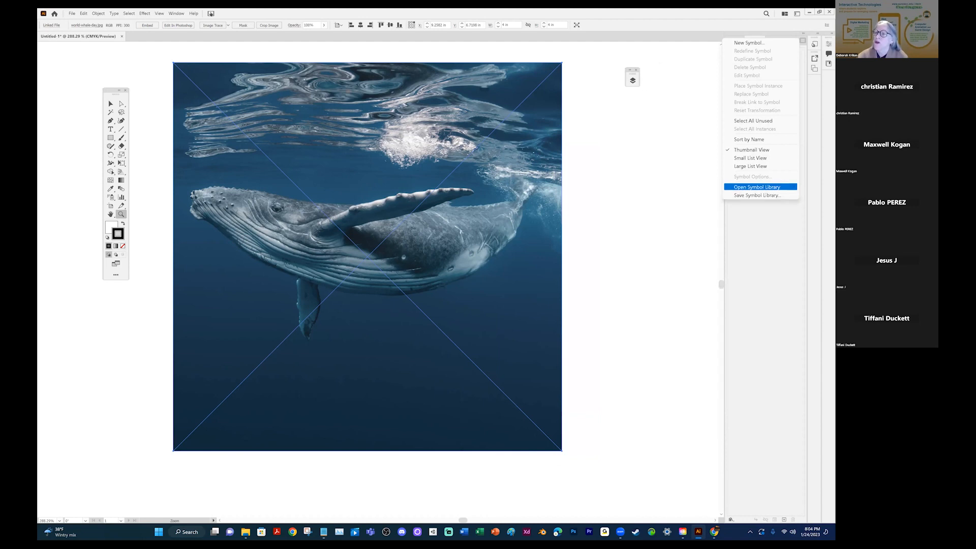
{"action": "mouse_move", "coordinate": [757, 187]}
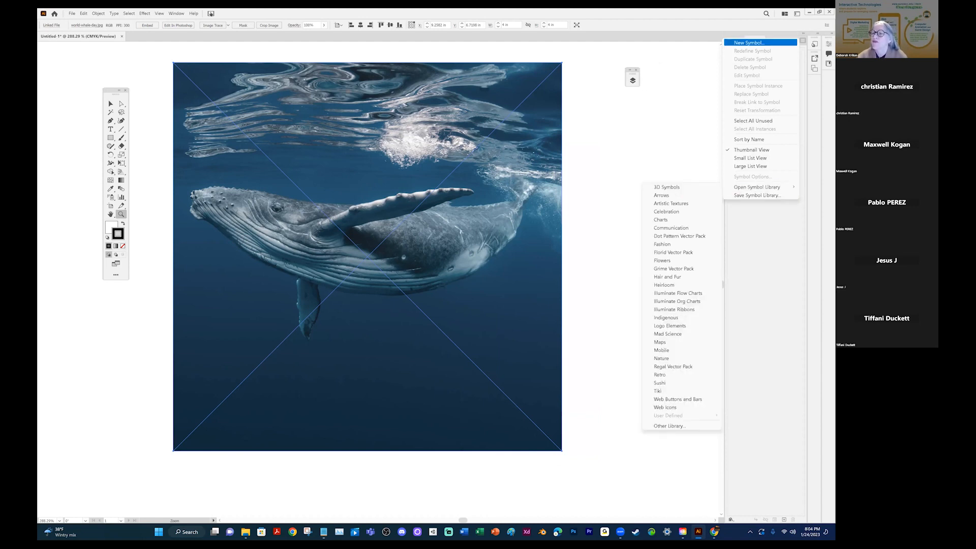
{"action": "left_click", "coordinate": [677, 51]}
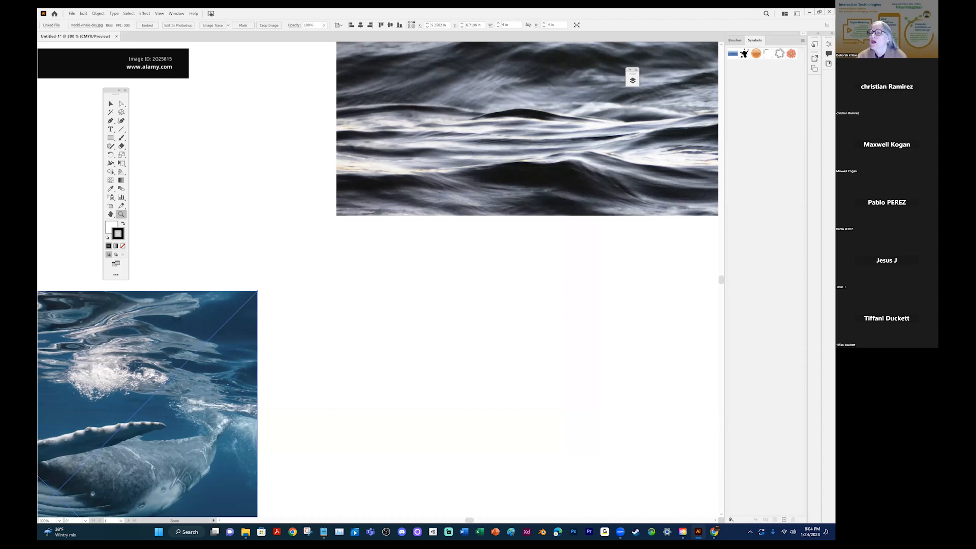
{"action": "left_click", "coordinate": [803, 33]}
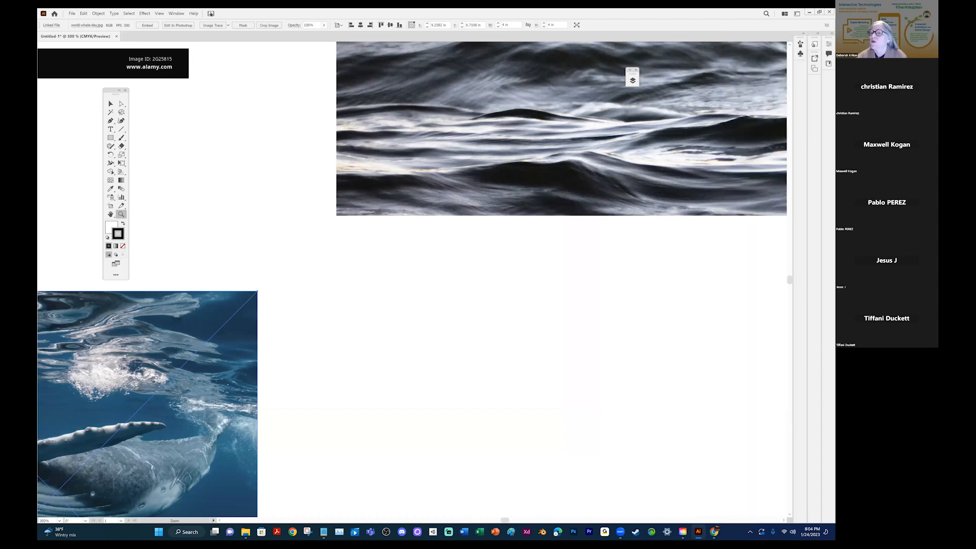
{"action": "left_click", "coordinate": [803, 33]}
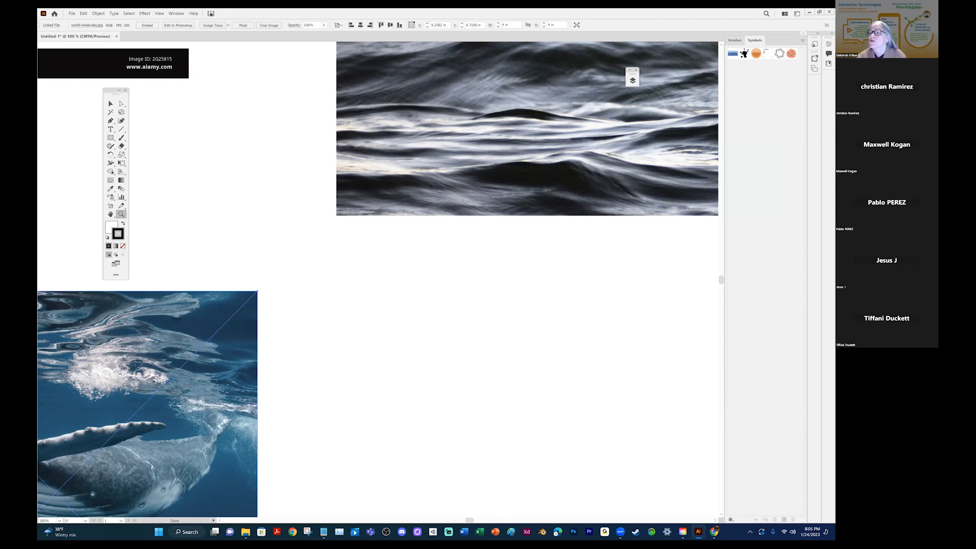
{"action": "left_click", "coordinate": [803, 34]}
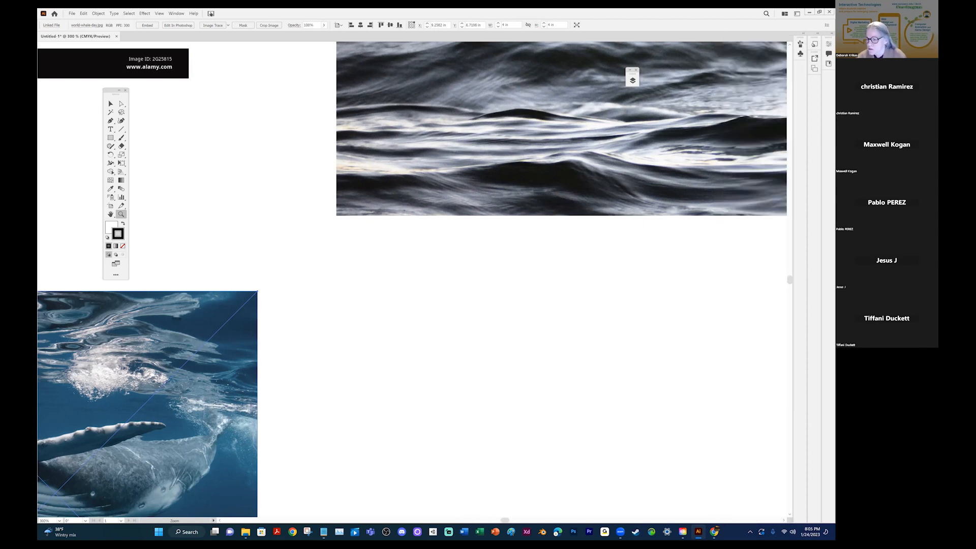
Detach the Brushes and Symbols group and the remaining docked panel groups, and close them to clear the workspace.
{"action": "mouse_move", "coordinate": [800, 36]}
{"action": "left_mouse_down"}
{"action": "mouse_move", "coordinate": [453, 135]}
{"action": "mouse_move", "coordinate": [381, 207]}
{"action": "mouse_move", "coordinate": [393, 236]}
{"action": "left_mouse_up"}
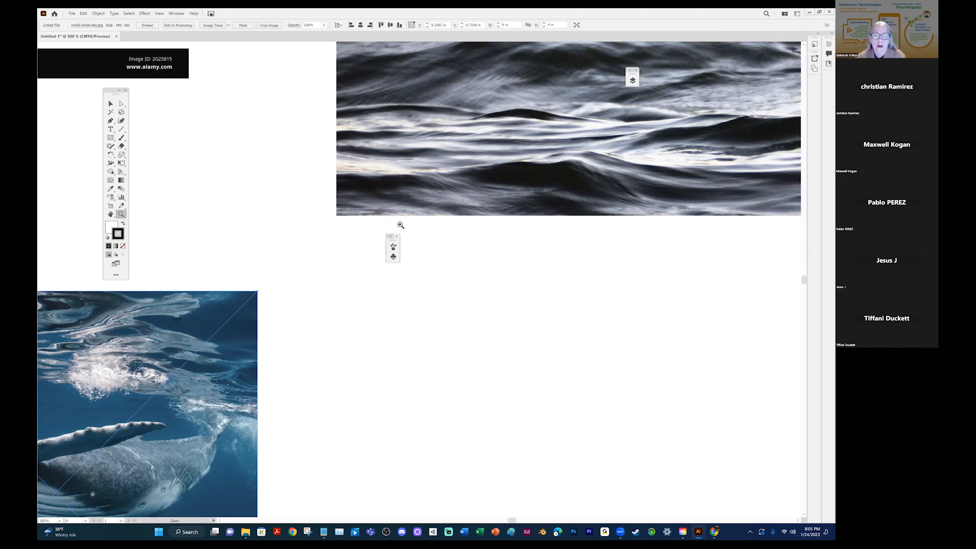
{"action": "left_click", "coordinate": [397, 236]}
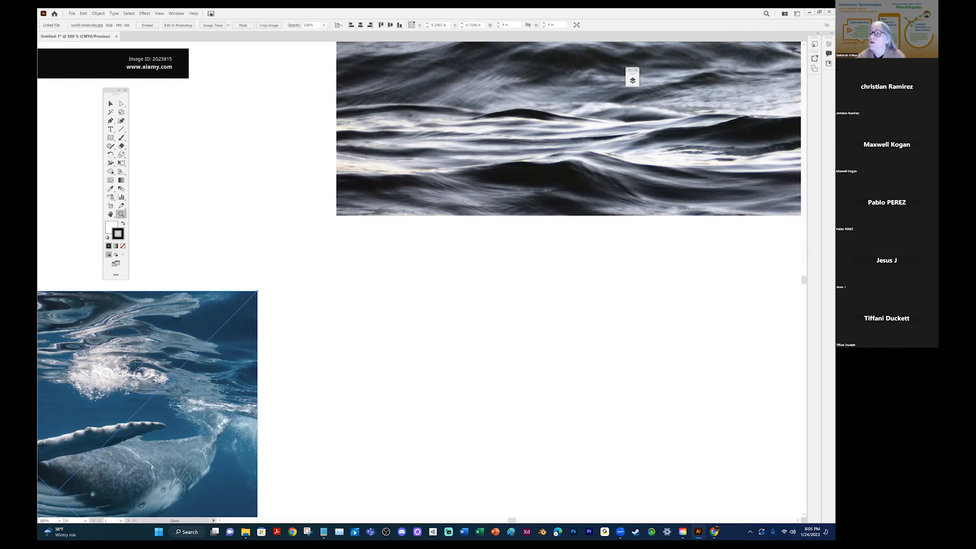
{"action": "left_click_drag", "start_coordinate": [831, 36], "coordinate": [395, 268]}
{"action": "left_click", "coordinate": [395, 265]}
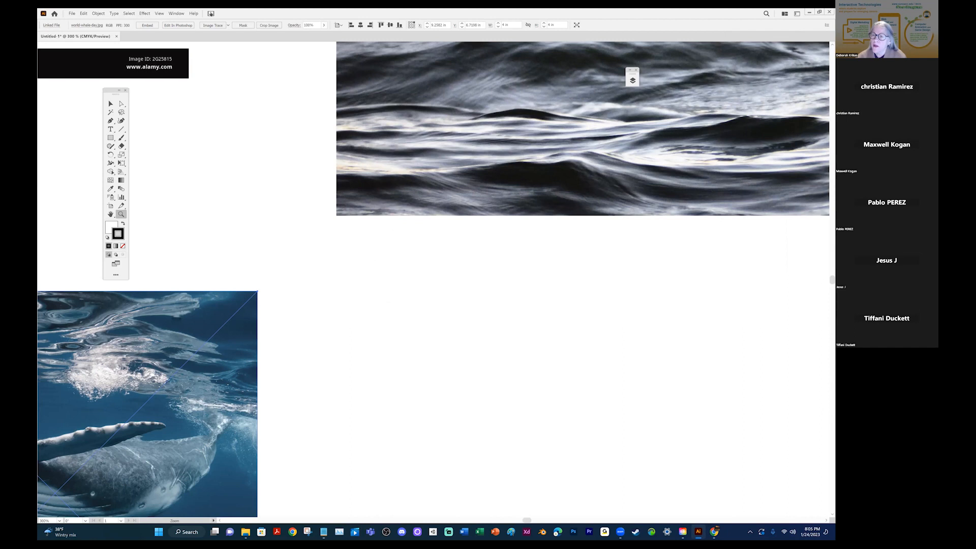
{"action": "left_click_drag", "start_coordinate": [249, 279], "coordinate": [478, 236]}
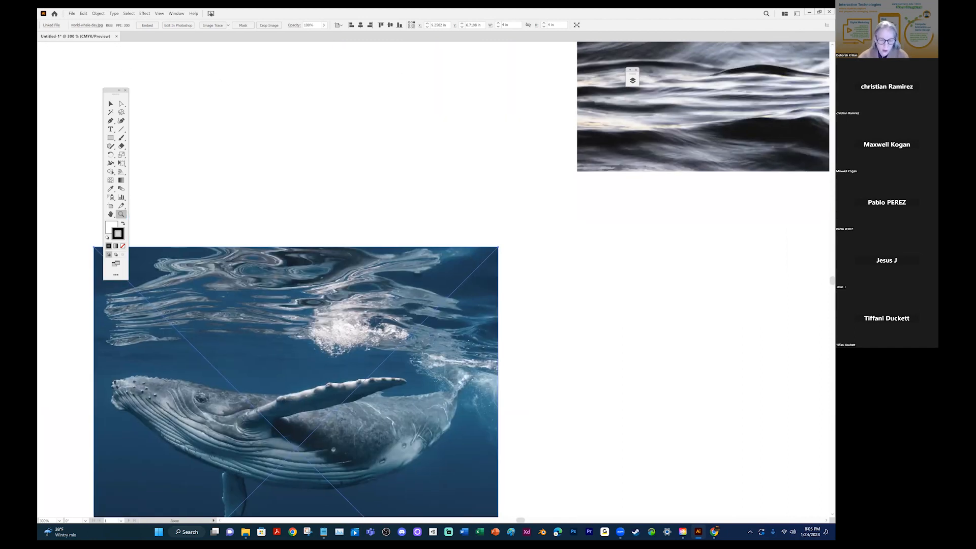
Pan between the whale, ocean and hands images at high magnification to examine each one up close.
{"action": "left_click_drag", "start_coordinate": [632, 167], "coordinate": [640, 346]}
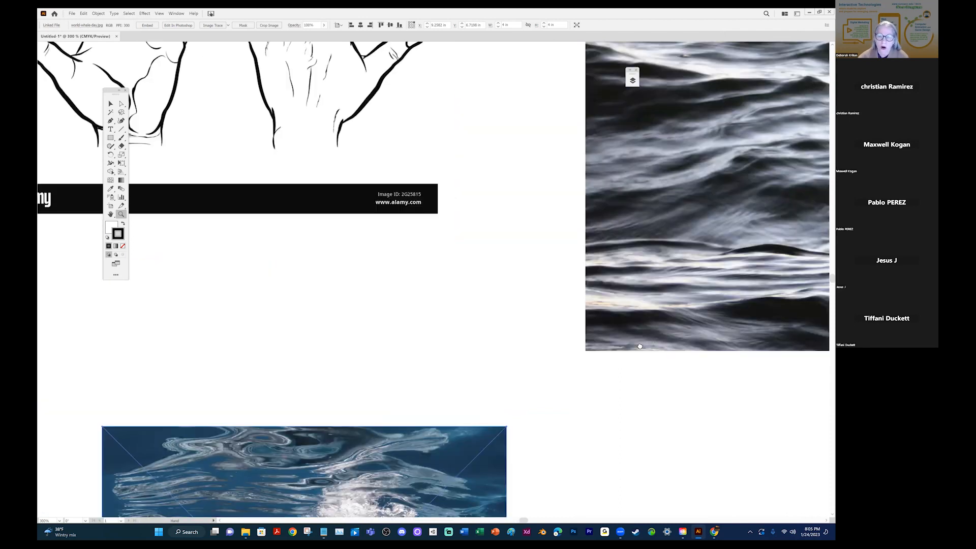
{"action": "left_click_drag", "start_coordinate": [386, 273], "coordinate": [444, 309]}
{"action": "left_click_drag", "start_coordinate": [397, 180], "coordinate": [415, 296]}
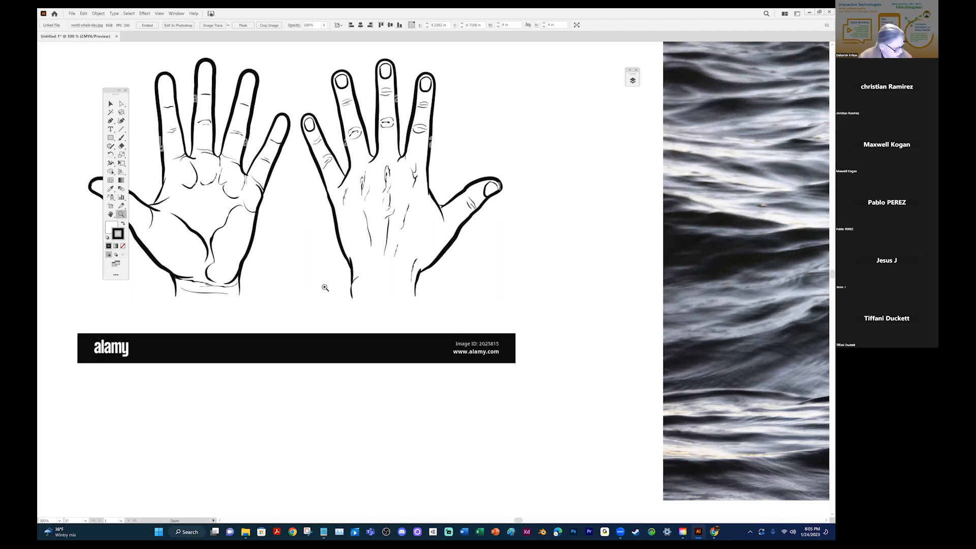
{"action": "key", "text": "space"}
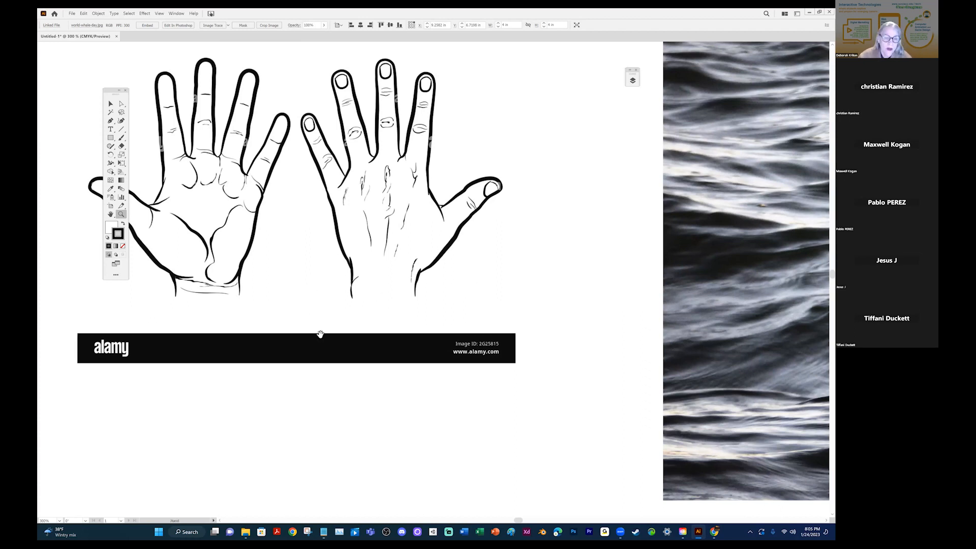
{"action": "scroll", "coordinate": [320, 334], "scroll_direction": "down", "scroll_amount": 5}
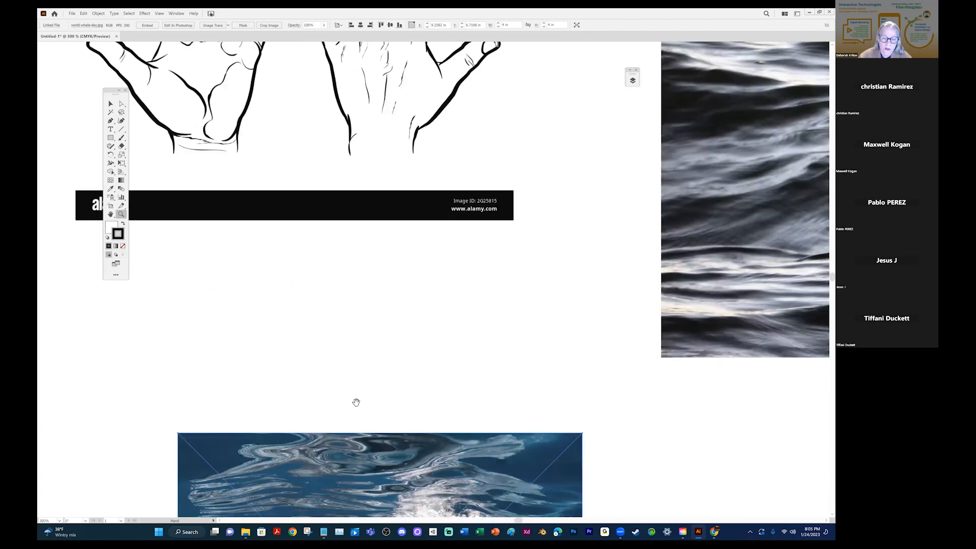
{"action": "scroll", "coordinate": [356, 403], "scroll_direction": "down", "scroll_amount": 10}
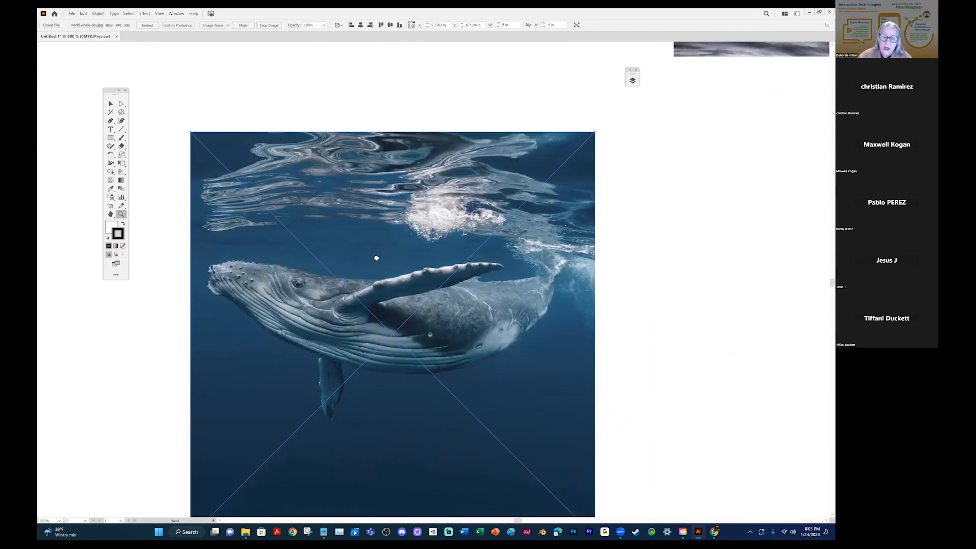
{"action": "scroll", "coordinate": [376, 258], "scroll_direction": "up", "scroll_amount": 6}
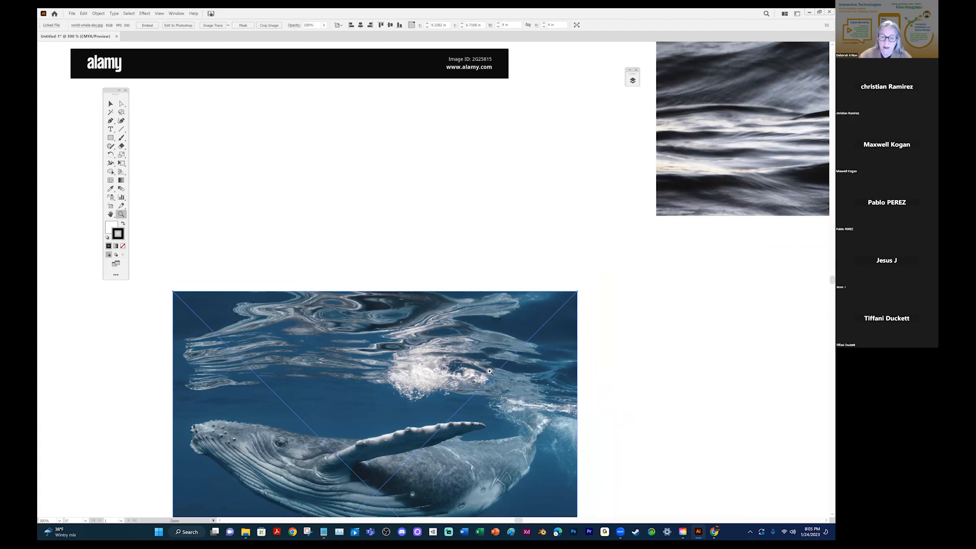
{"action": "left_click_drag", "start_coordinate": [448, 305], "coordinate": [532, 462]}
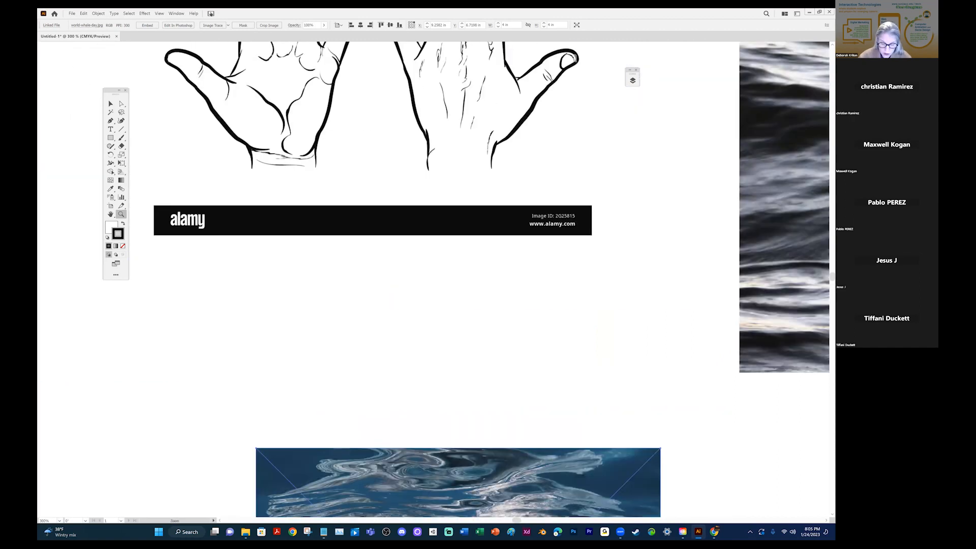
{"action": "left_click_drag", "start_coordinate": [342, 238], "coordinate": [359, 229]}
{"action": "left_click_drag", "start_coordinate": [642, 401], "coordinate": [514, 164]}
{"action": "left_click_drag", "start_coordinate": [386, 374], "coordinate": [444, 273]}
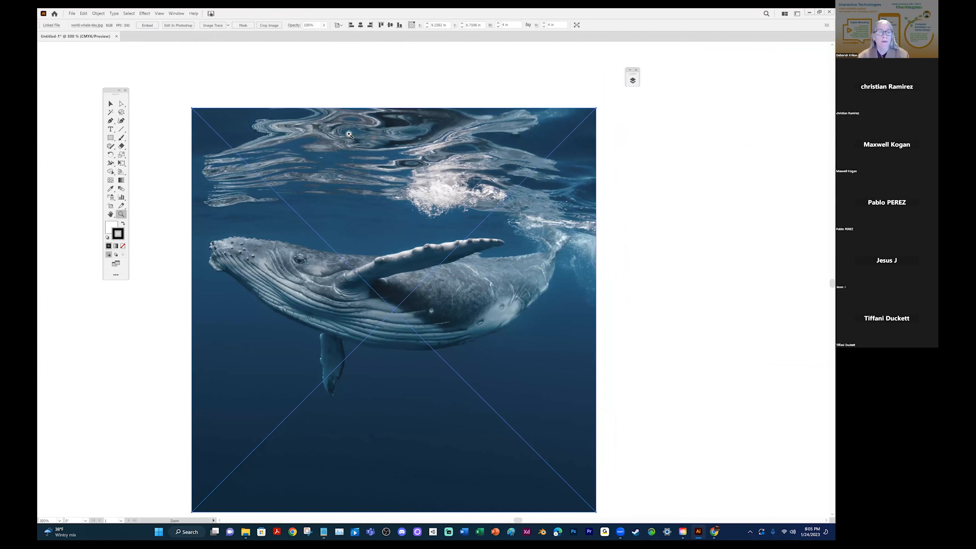
Fit all artwork in the window, zoom in on the whale image, and return to the full view.
{"action": "left_click", "coordinate": [159, 14]}
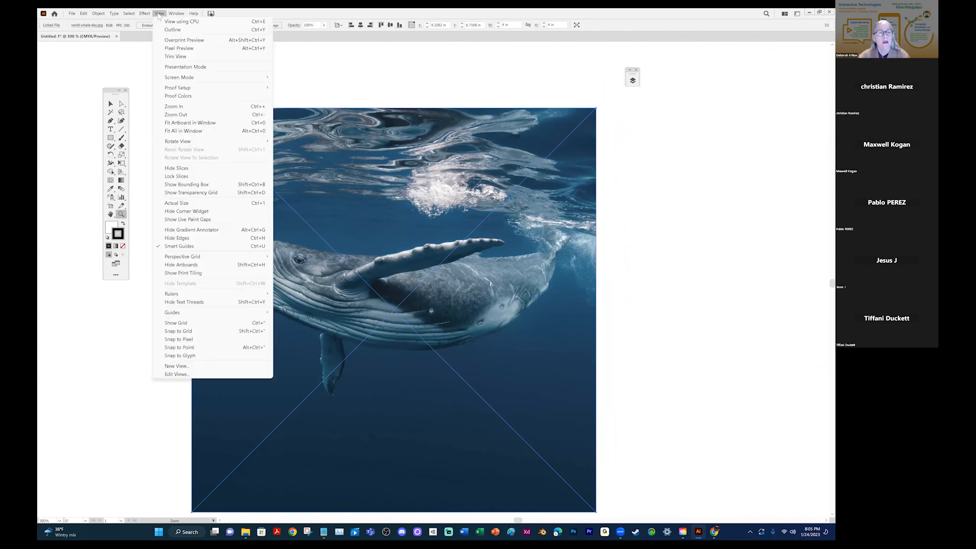
{"action": "left_click", "coordinate": [184, 130]}
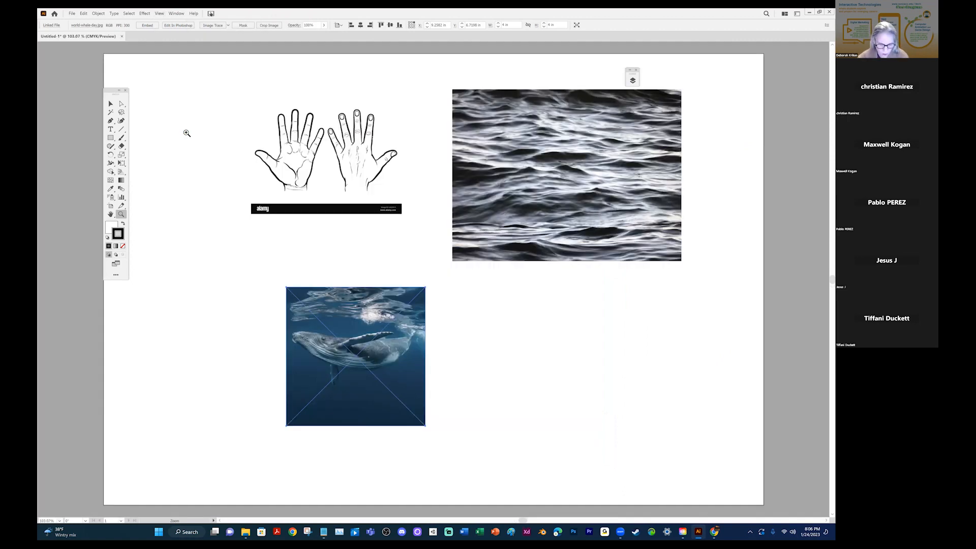
{"action": "left_click", "coordinate": [353, 340]}
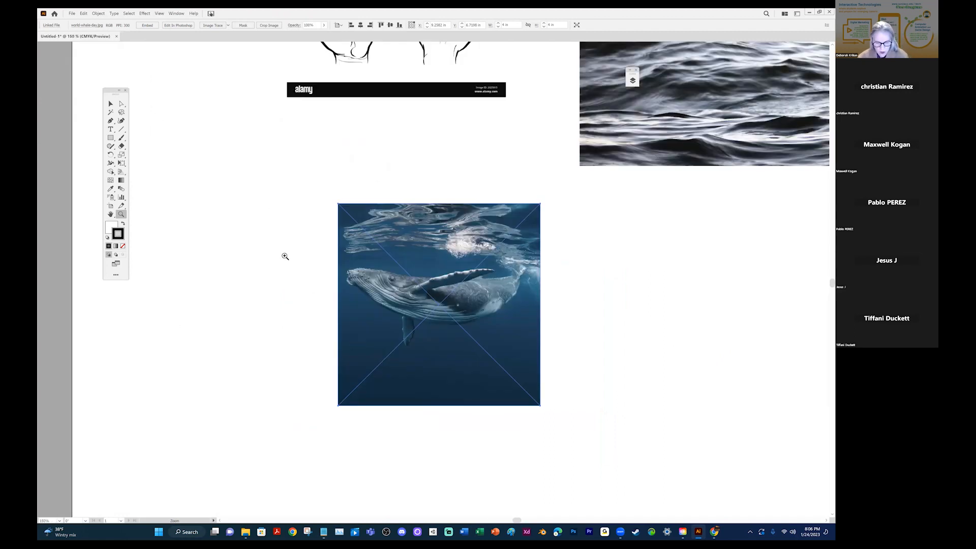
{"action": "key", "text": "e"}
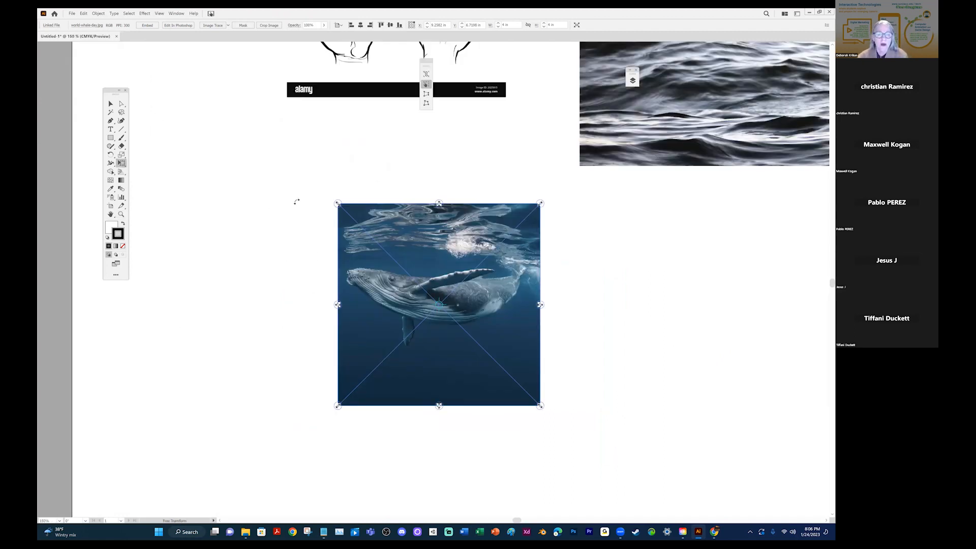
{"action": "left_click", "coordinate": [159, 14]}
{"action": "left_click", "coordinate": [183, 131]}
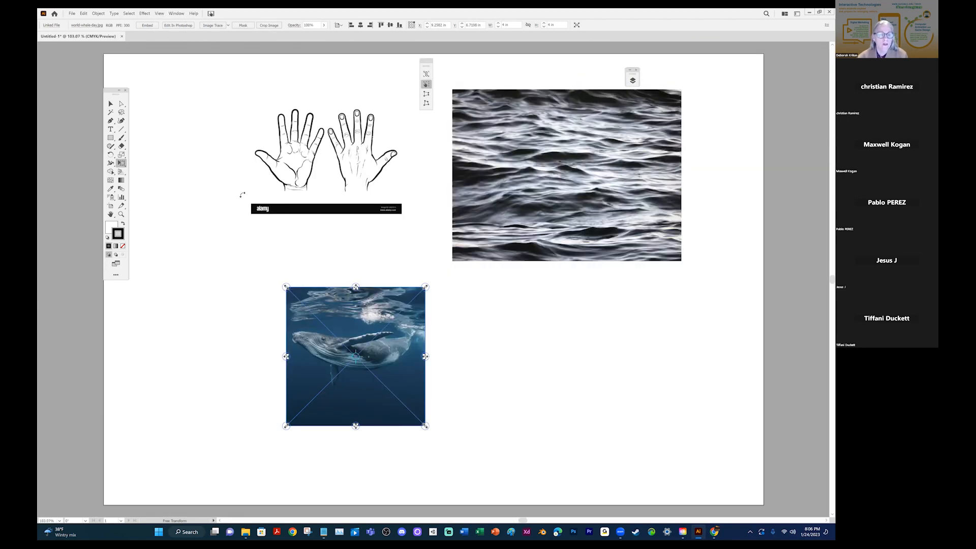
Draw a second artboard about 16 x 14 in on the empty canvas beside Artboard 1.
{"action": "key", "text": "z"}
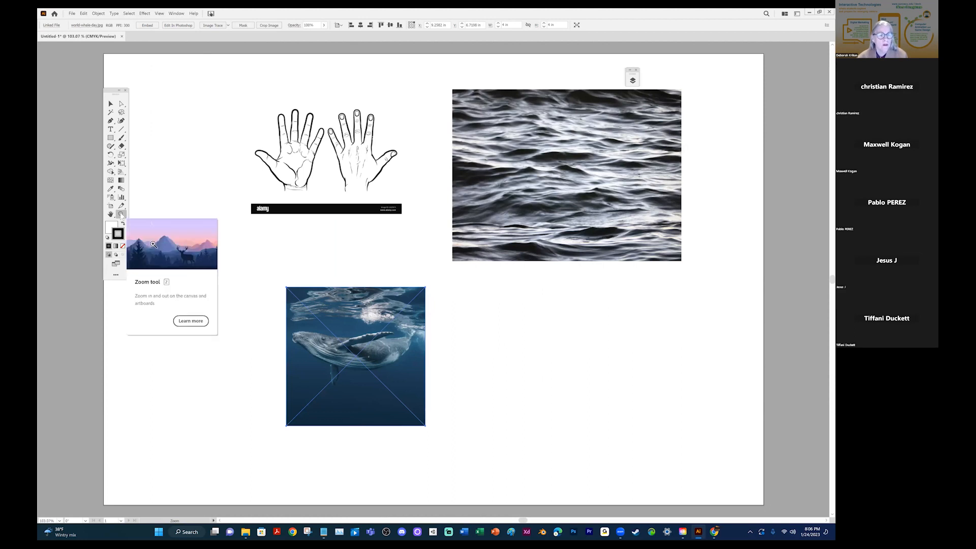
{"action": "left_click", "coordinate": [211, 152], "text": "alt"}
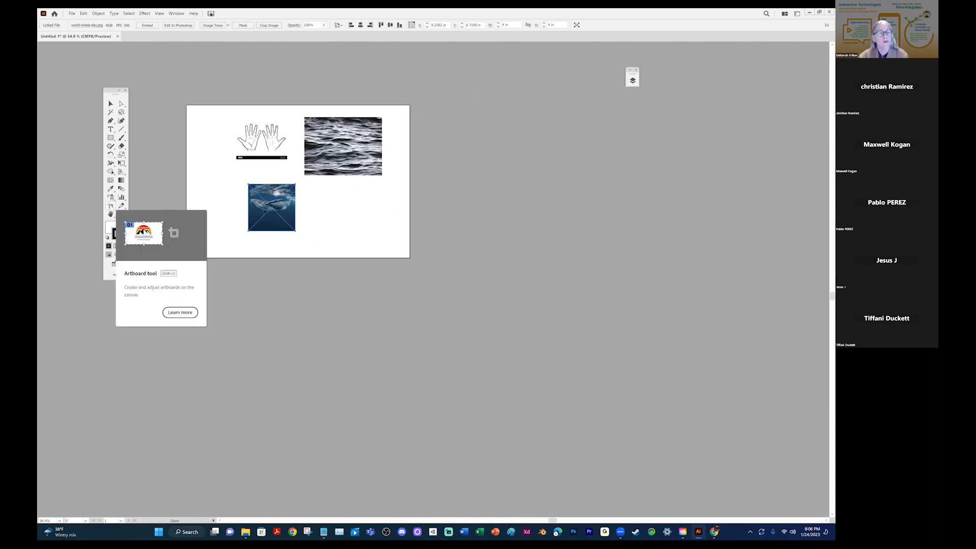
{"action": "left_click", "coordinate": [110, 206]}
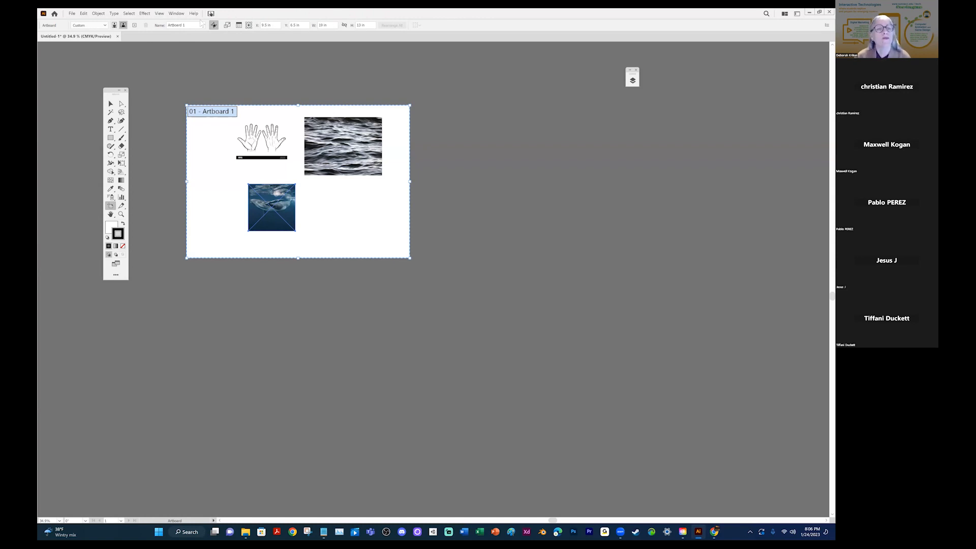
{"action": "left_click", "coordinate": [161, 15]}
{"action": "mouse_move", "coordinate": [183, 15]}
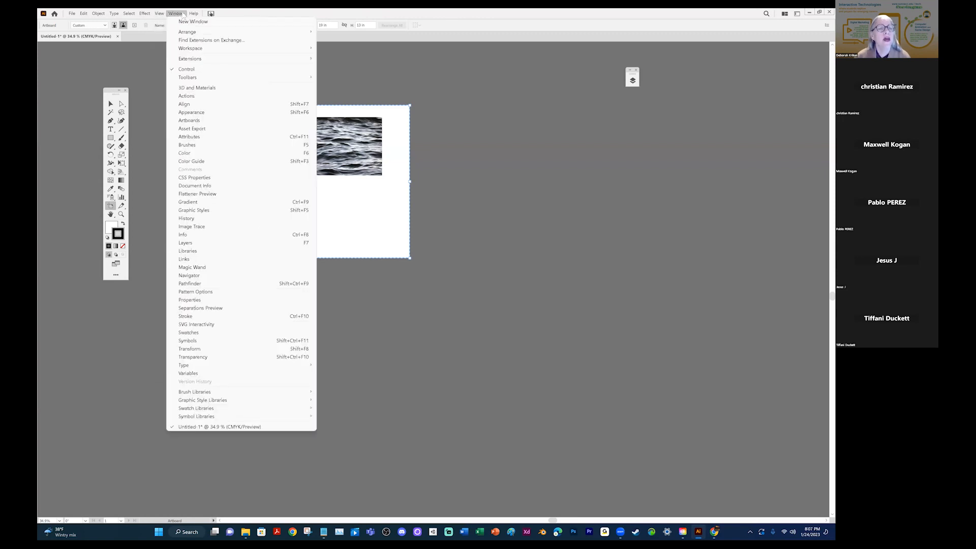
{"action": "mouse_move", "coordinate": [203, 48]}
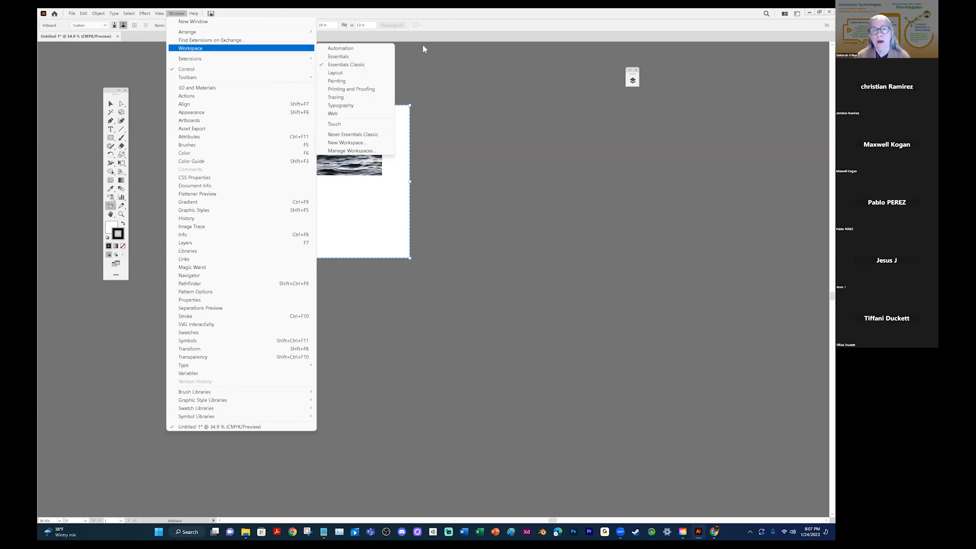
{"action": "left_click", "coordinate": [442, 26]}
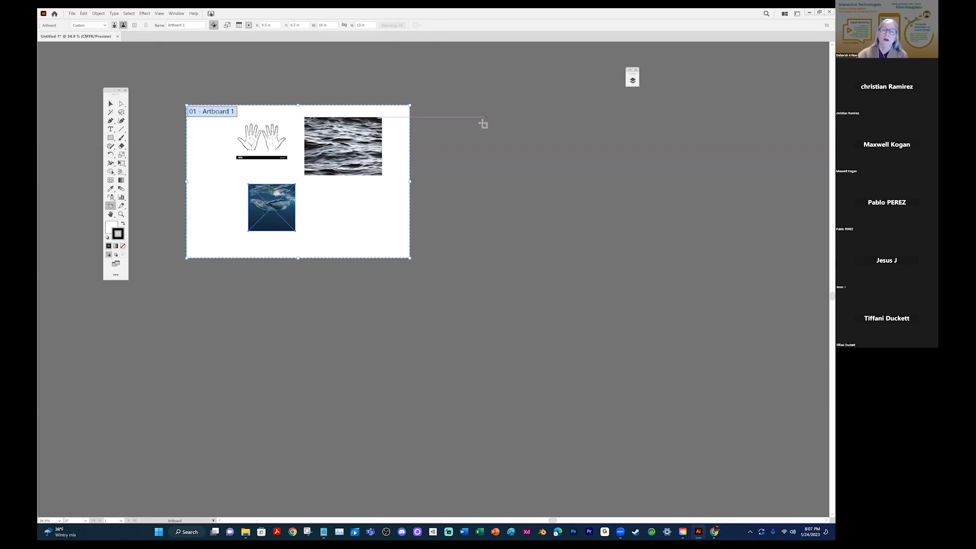
{"action": "left_click_drag", "start_coordinate": [441, 100], "coordinate": [630, 266]}
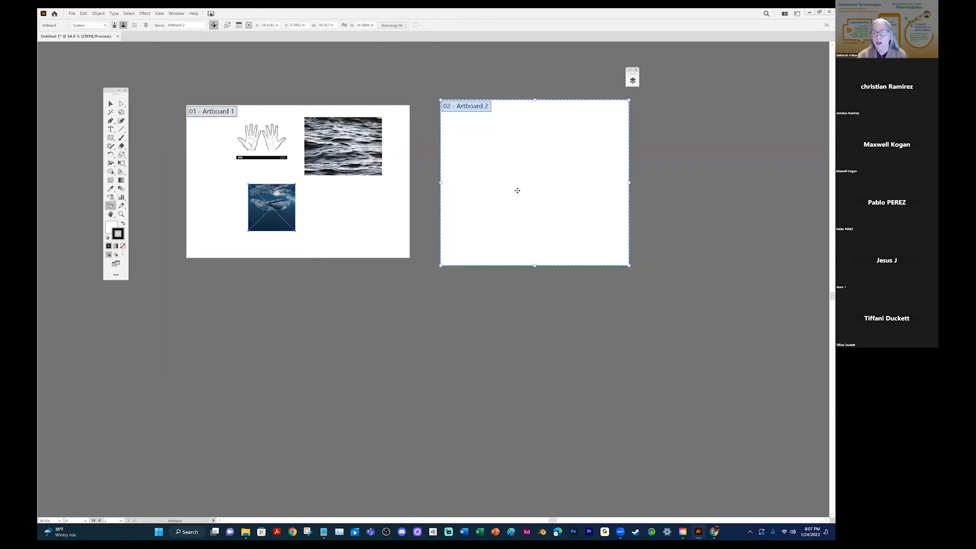
Set the second artboard's size to 19 in wide by 13 in high.
{"action": "left_click", "coordinate": [335, 26]}
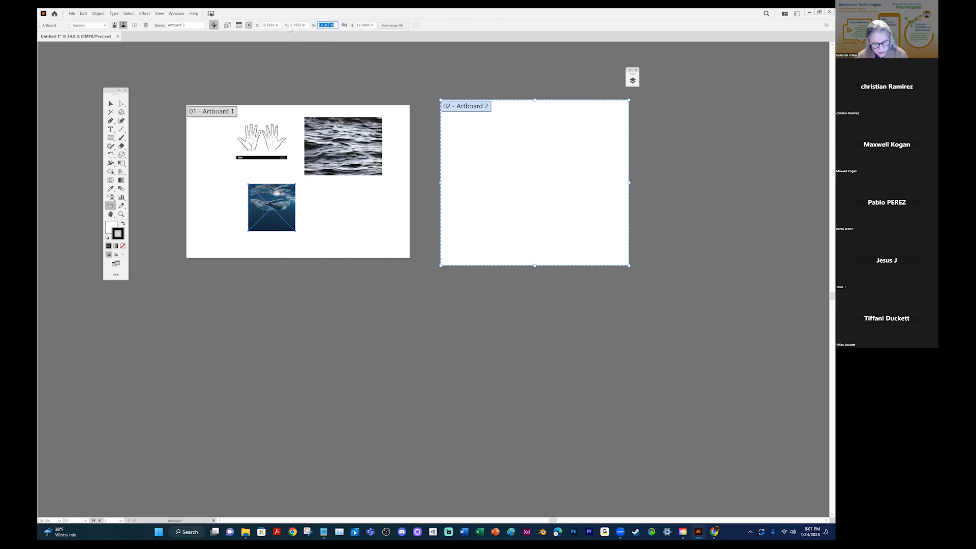
{"action": "type", "text": "19"}
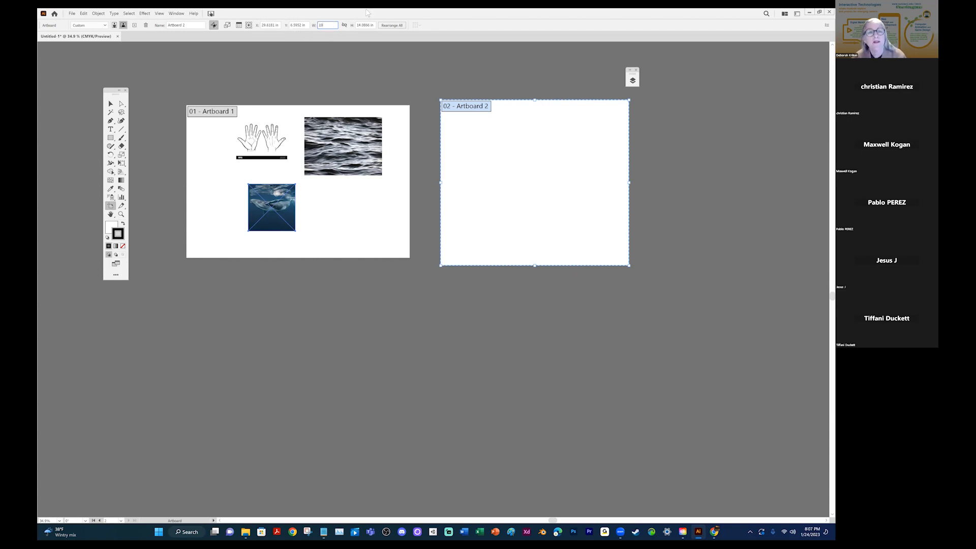
{"action": "left_click", "coordinate": [374, 26]}
{"action": "type", "text": "13"}
{"action": "key", "text": "Return"}
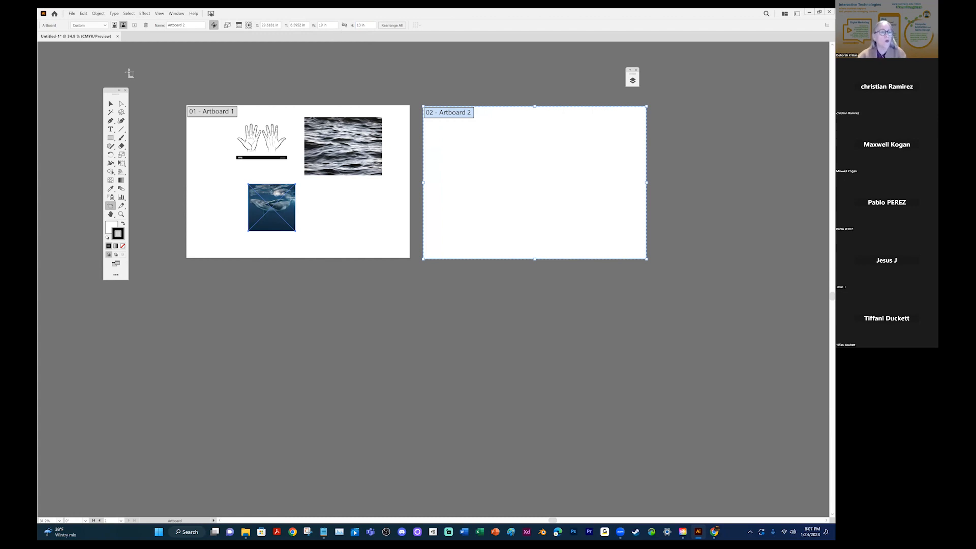
Examine the file formats available in Save As and close the dialog without saving.
{"action": "left_click", "coordinate": [72, 14]}
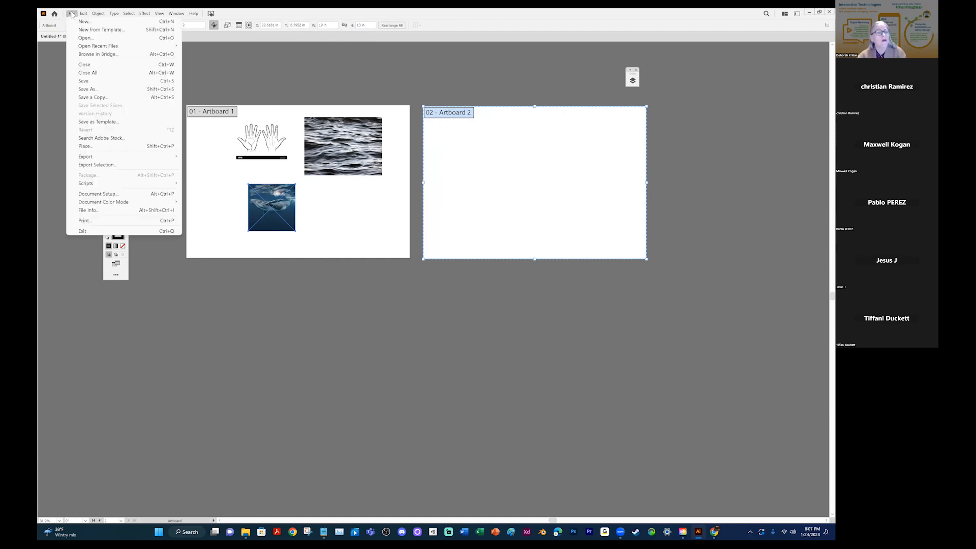
{"action": "left_click", "coordinate": [90, 88]}
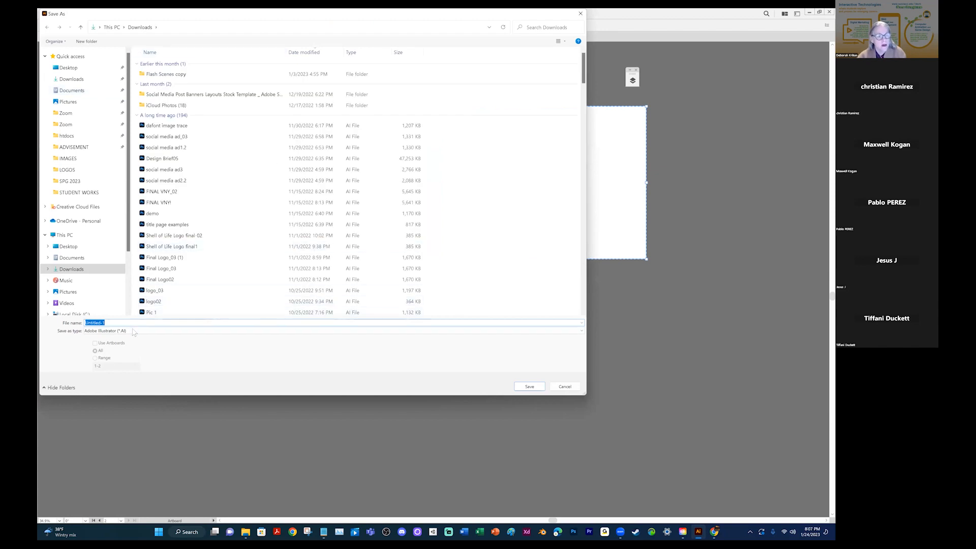
{"action": "left_click", "coordinate": [133, 331]}
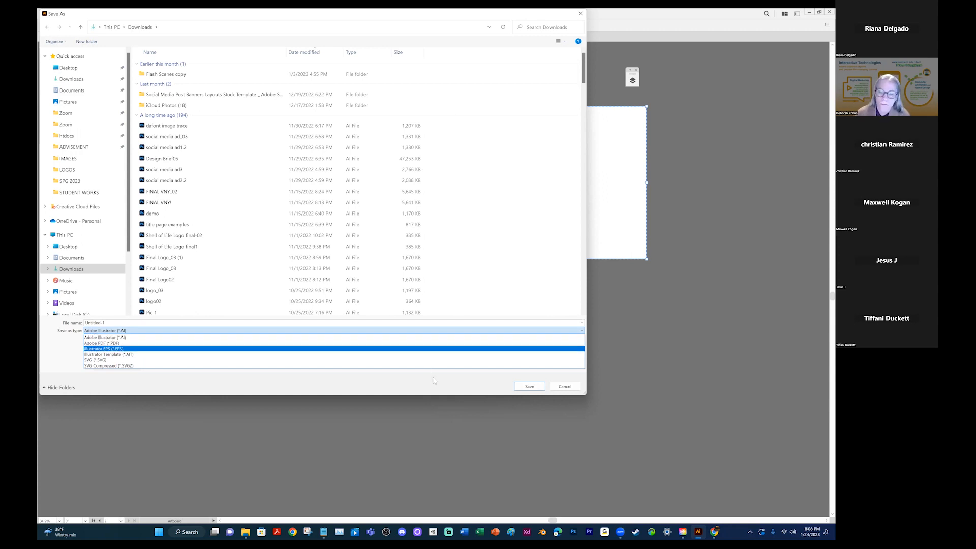
{"action": "left_click", "coordinate": [561, 389]}
{"action": "left_click", "coordinate": [569, 387]}
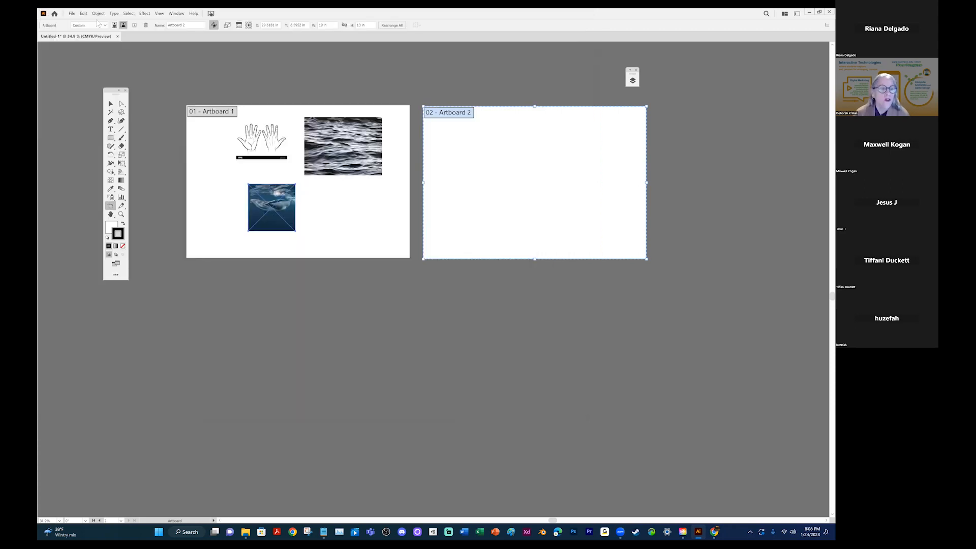
Zoom in on the first artboard and pan to view the whale image beside the hands and ocean images.
{"action": "left_click", "coordinate": [110, 103]}
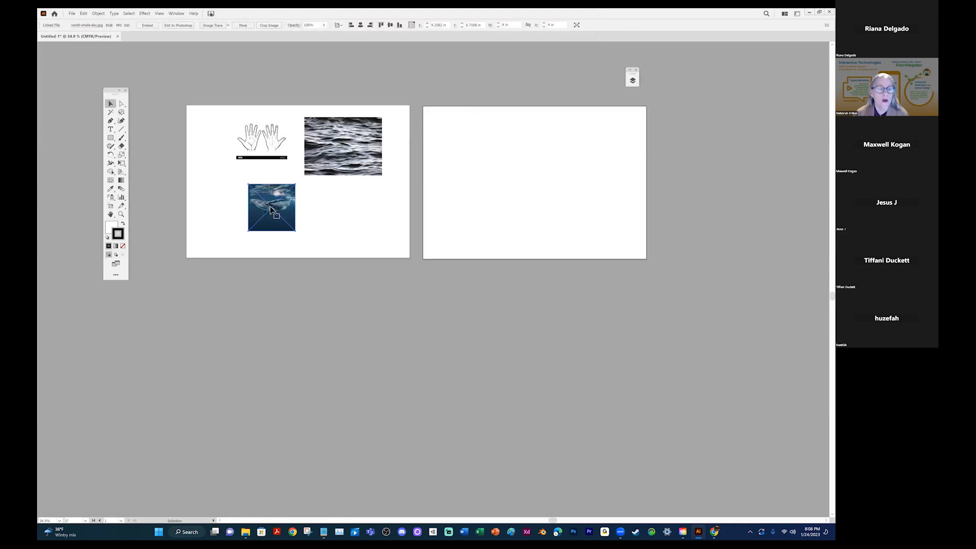
{"action": "key", "text": "z"}
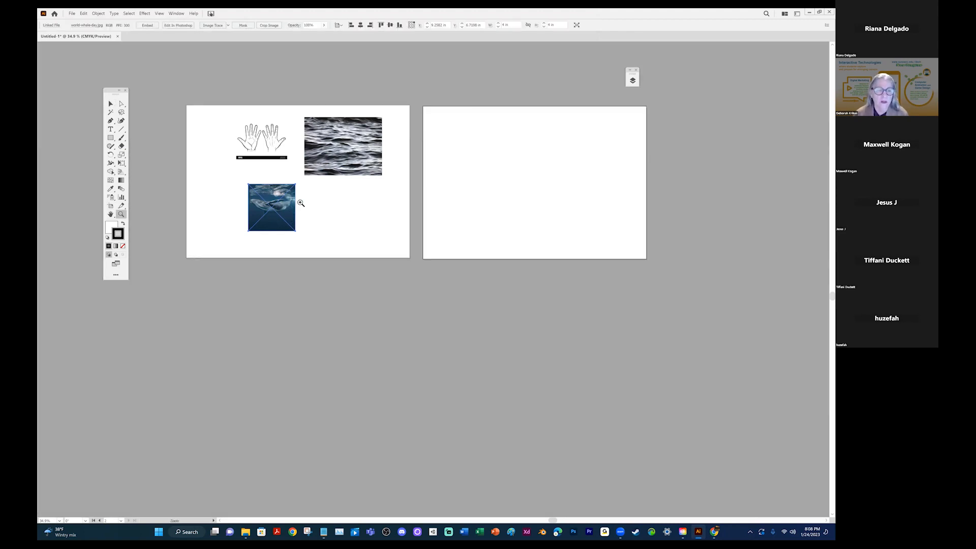
{"action": "left_click", "coordinate": [299, 202]}
{"action": "left_click", "coordinate": [379, 221]}
{"action": "left_click", "coordinate": [419, 238]}
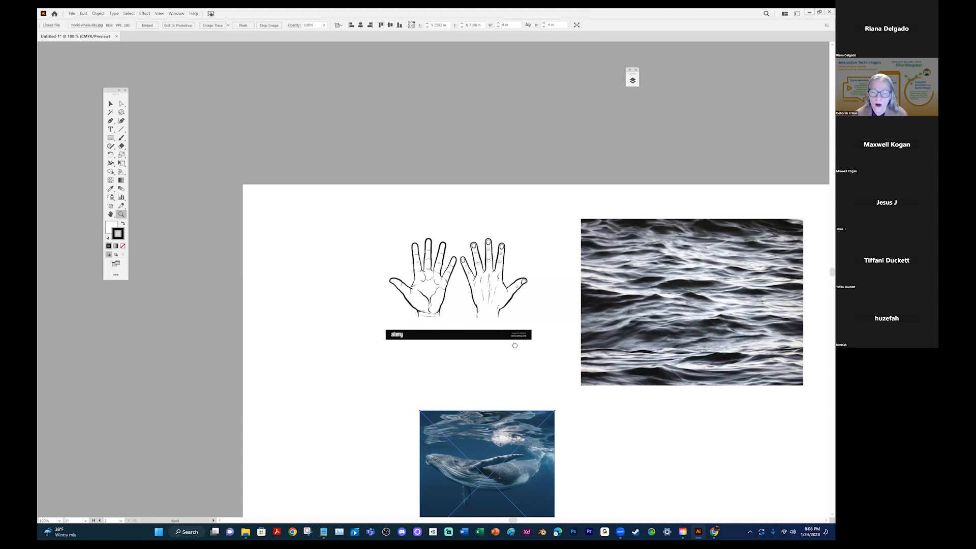
{"action": "key", "text": "space"}
{"action": "left_click_drag", "start_coordinate": [596, 351], "coordinate": [222, 191]}
{"action": "left_click_drag", "start_coordinate": [342, 160], "coordinate": [343, 149]}
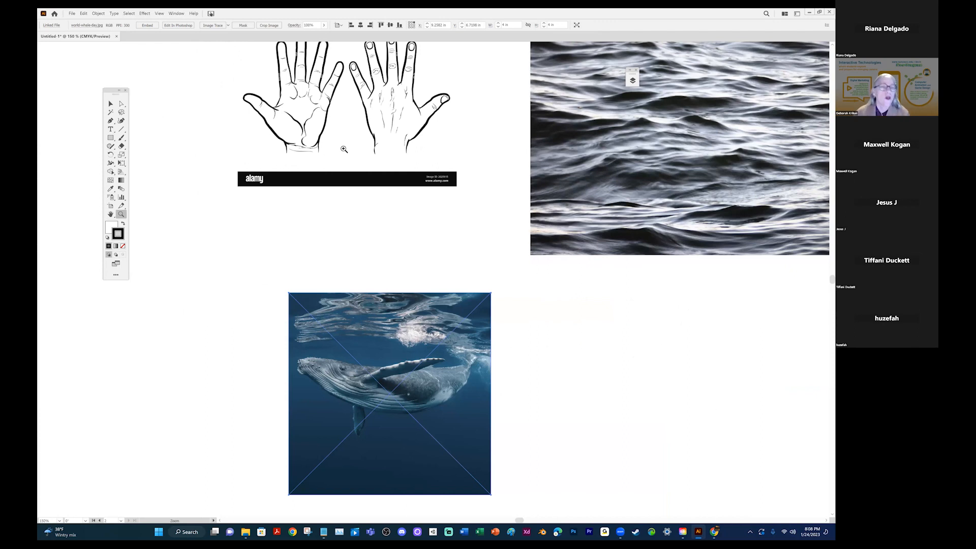
Move the whale image from the first artboard to the upper-left corner of the second artboard.
{"action": "left_click", "coordinate": [159, 14]}
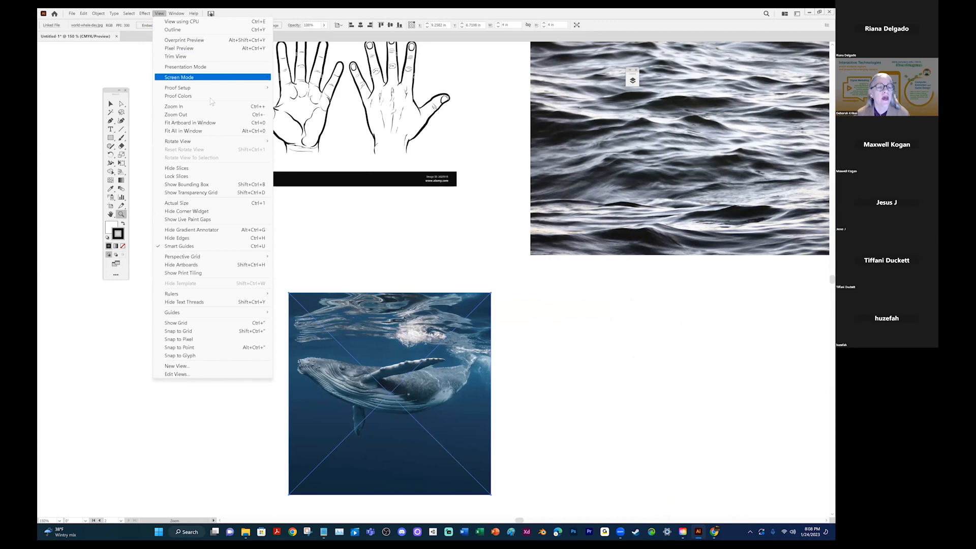
{"action": "left_click", "coordinate": [159, 13]}
{"action": "left_click", "coordinate": [159, 13]}
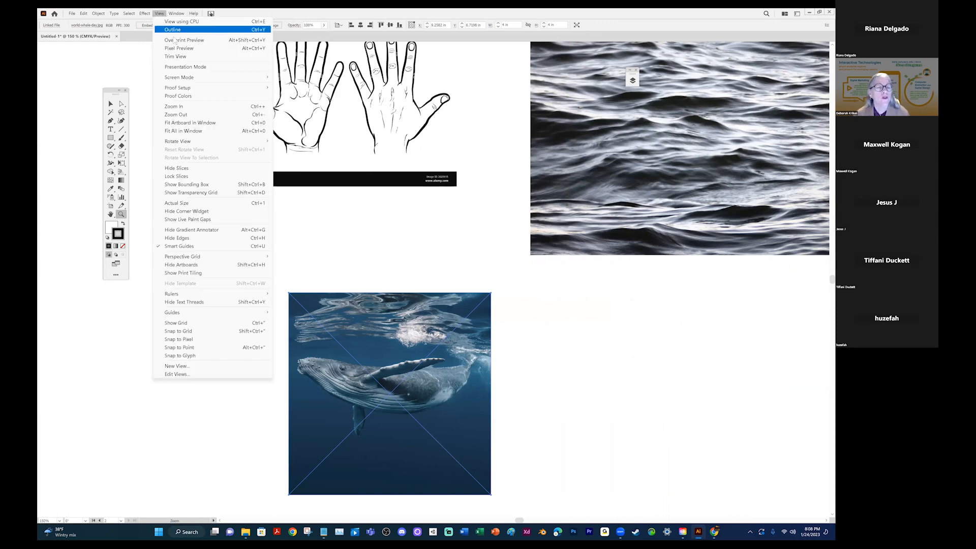
{"action": "left_click", "coordinate": [181, 131]}
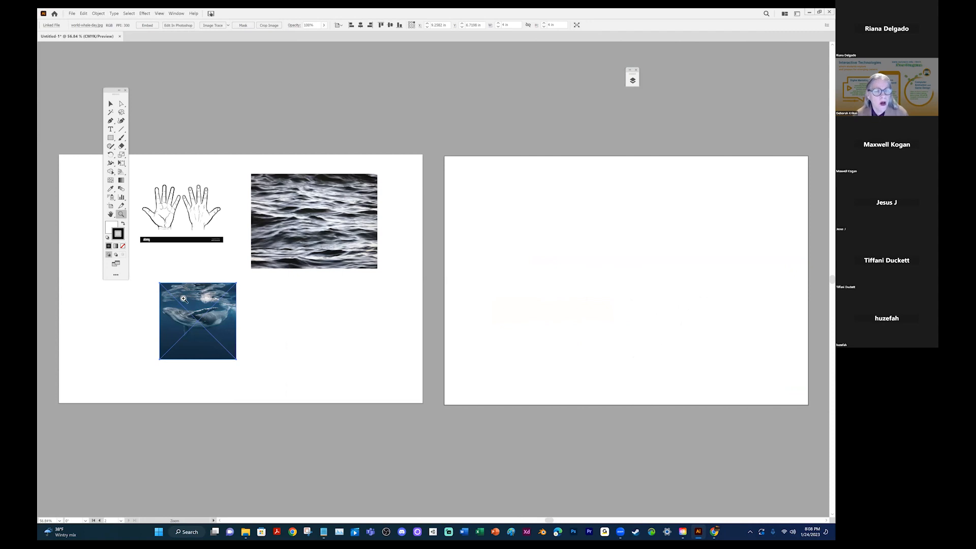
{"action": "key", "text": "v"}
{"action": "left_click_drag", "start_coordinate": [192, 331], "coordinate": [540, 256]}
{"action": "left_click_drag", "start_coordinate": [264, 202], "coordinate": [453, 315]}
{"action": "left_click_drag", "start_coordinate": [397, 241], "coordinate": [341, 220]}
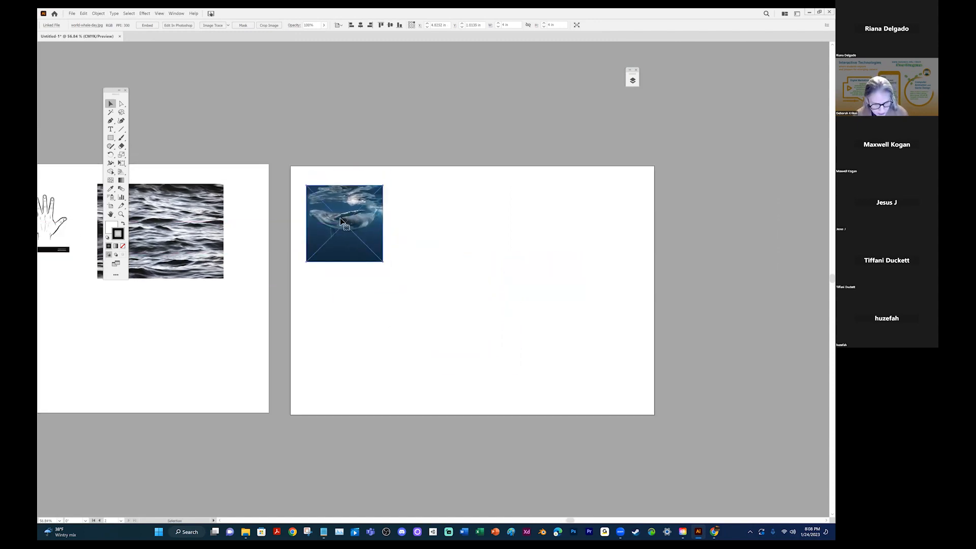
Enlarge the whale image proportionally with Free Transform to about 11 in square on the second artboard, then deselect it.
{"action": "left_click_drag", "start_coordinate": [117, 90], "coordinate": [252, 80]}
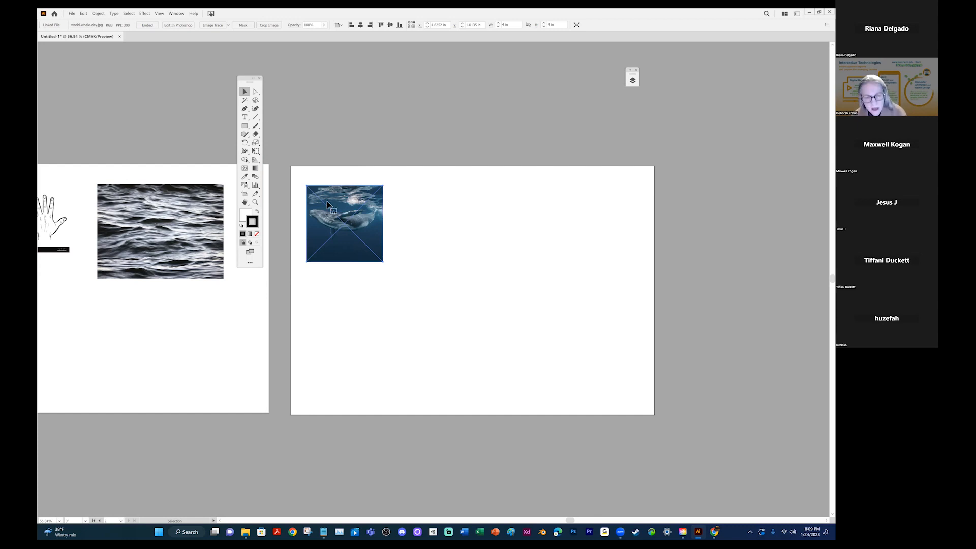
{"action": "key", "text": "e"}
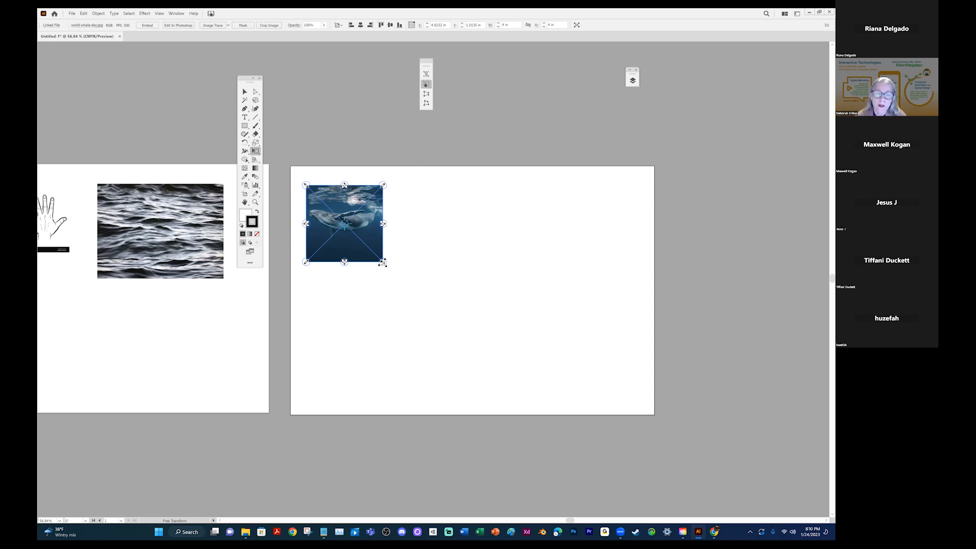
{"action": "left_click_drag", "start_coordinate": [382, 262], "coordinate": [558, 355]}
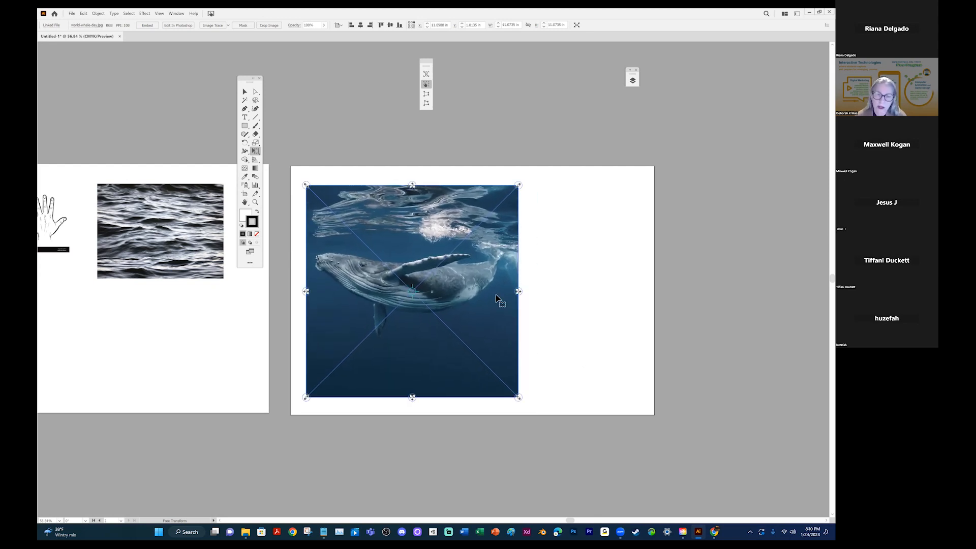
{"action": "left_click", "coordinate": [244, 92]}
{"action": "left_click", "coordinate": [590, 262]}
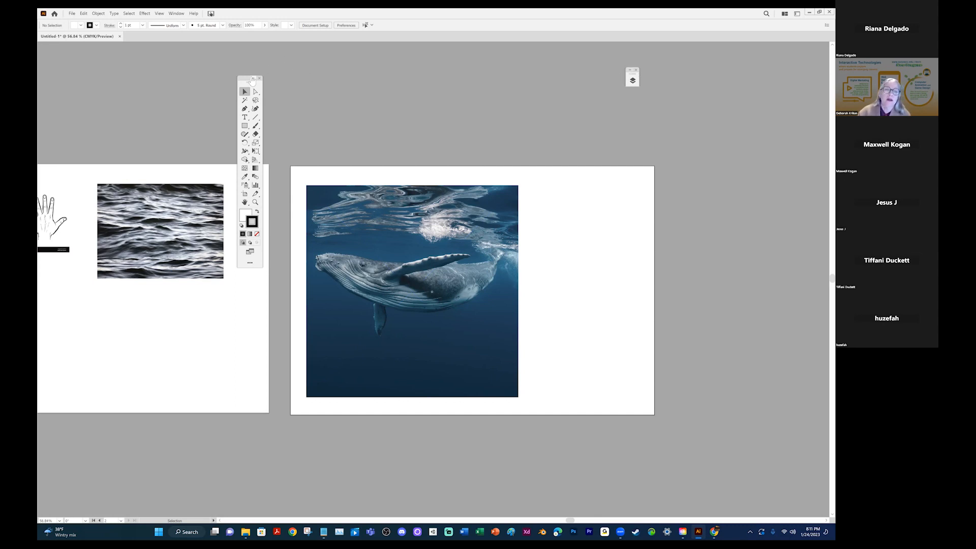
Zoom in to 100% on the whale image and move the floating tools clear of it.
{"action": "left_click_drag", "start_coordinate": [250, 78], "coordinate": [243, 51]}
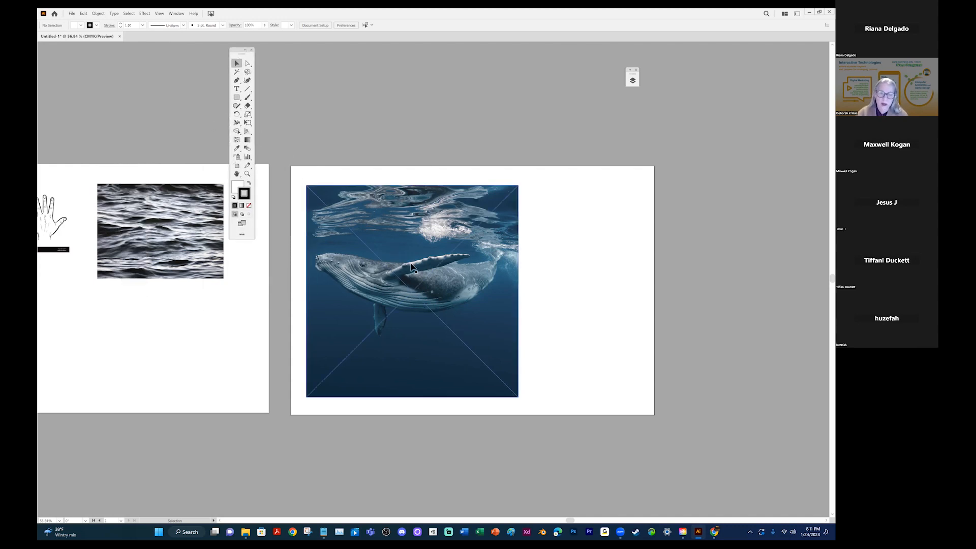
{"action": "key", "text": "z"}
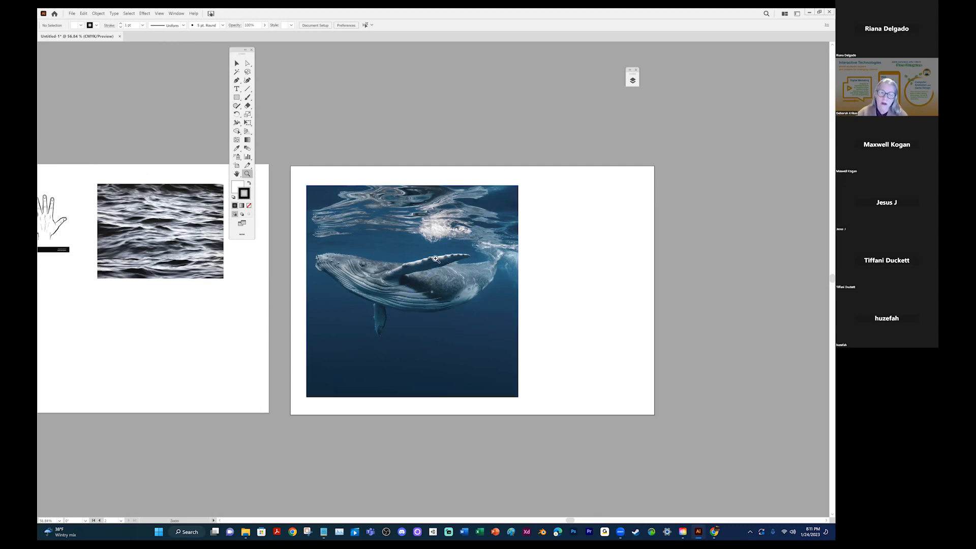
{"action": "left_click", "coordinate": [437, 259]}
{"action": "left_click", "coordinate": [446, 303]}
{"action": "left_click", "coordinate": [442, 303]}
{"action": "left_click_drag", "start_coordinate": [527, 159], "coordinate": [485, 194]}
{"action": "key", "text": "space"}
{"action": "left_click_drag", "start_coordinate": [376, 219], "coordinate": [445, 260]}
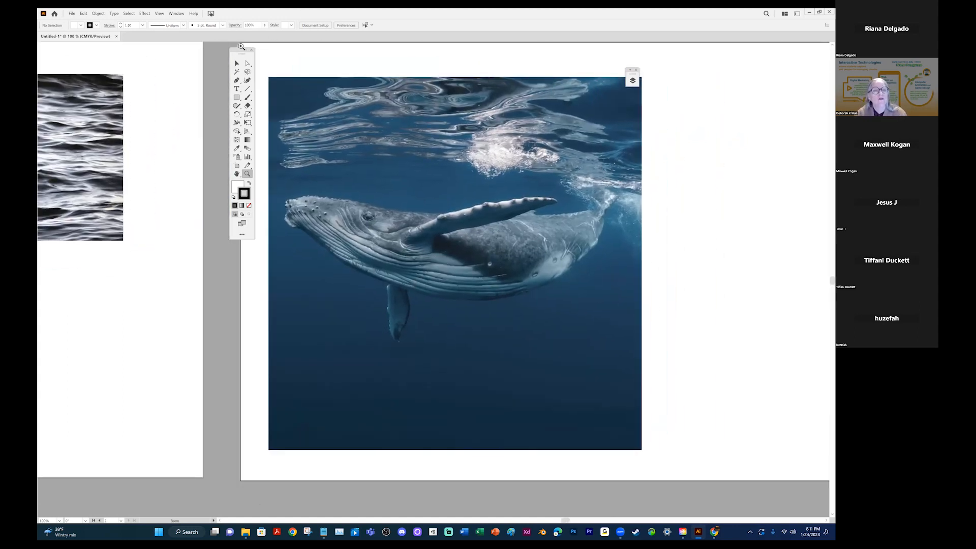
{"action": "left_click_drag", "start_coordinate": [236, 51], "coordinate": [218, 60]}
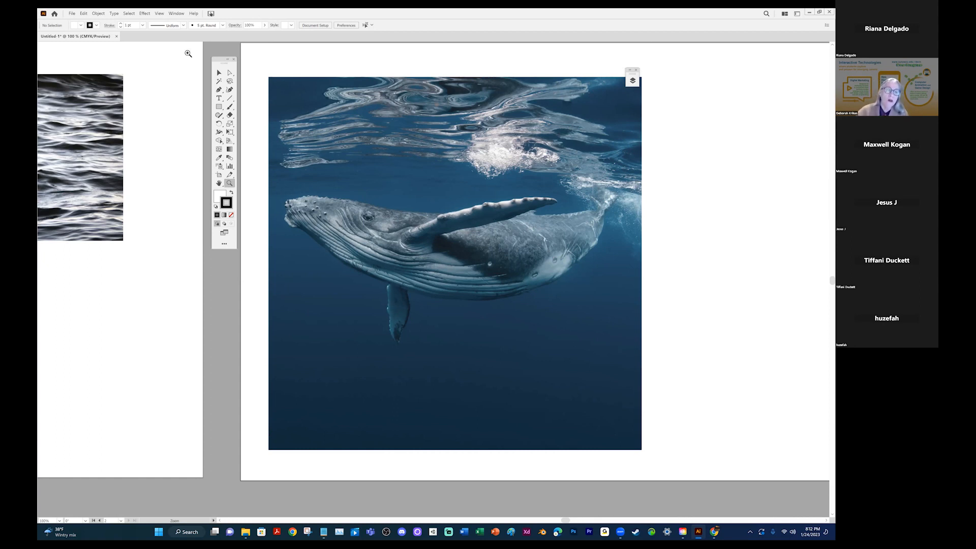
{"action": "left_click_drag", "start_coordinate": [222, 61], "coordinate": [220, 68]}
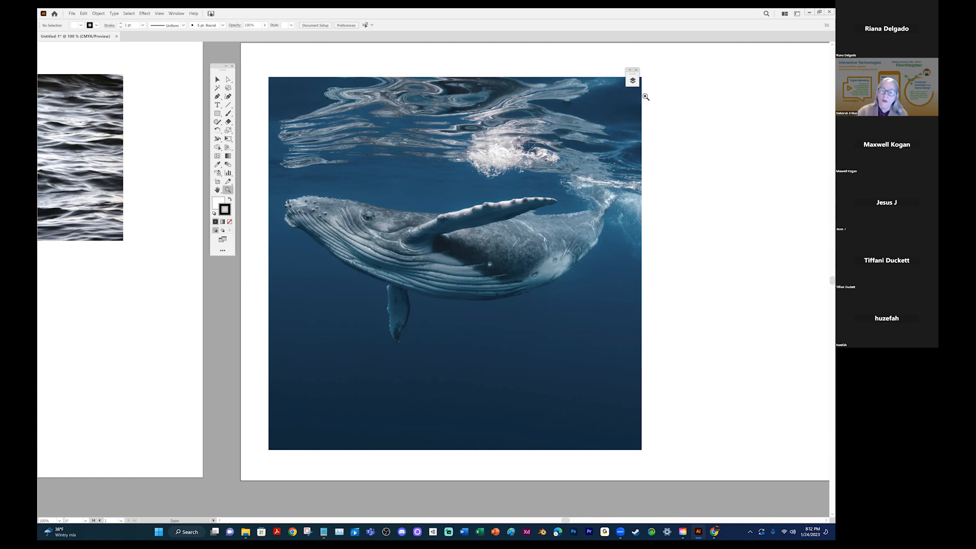
Open the Layers panel, shorten it, and float it beside the whale image.
{"action": "left_click_drag", "start_coordinate": [633, 73], "coordinate": [670, 90]}
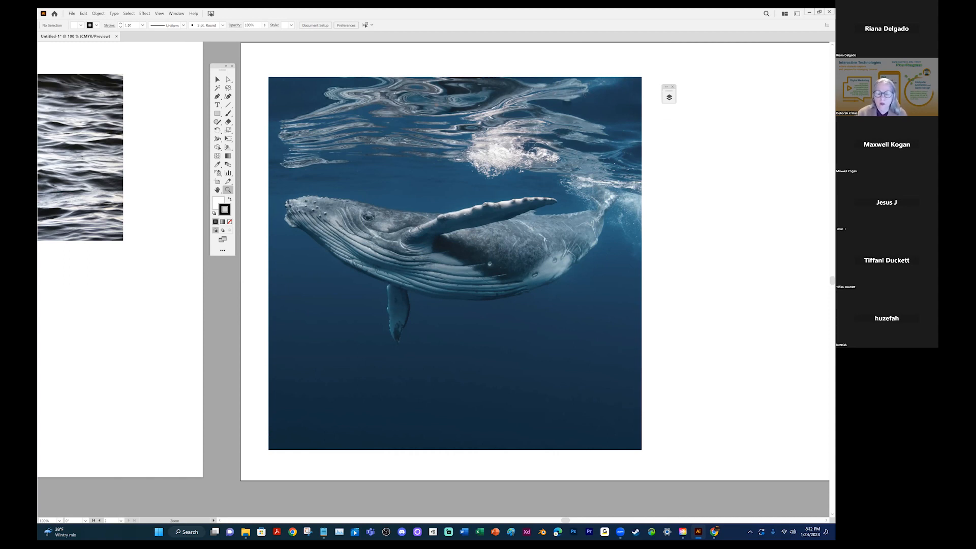
{"action": "left_click", "coordinate": [669, 97]}
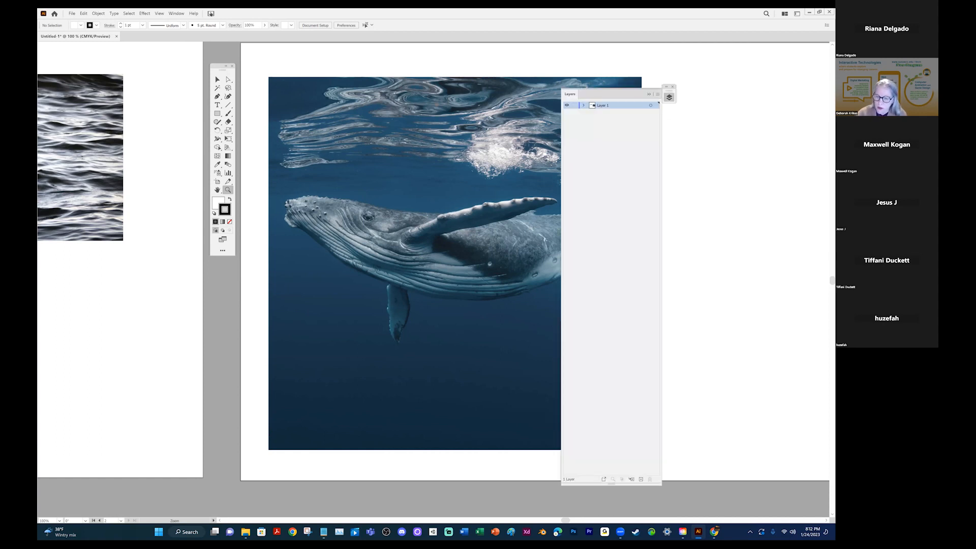
{"action": "left_click_drag", "start_coordinate": [632, 486], "coordinate": [631, 250]}
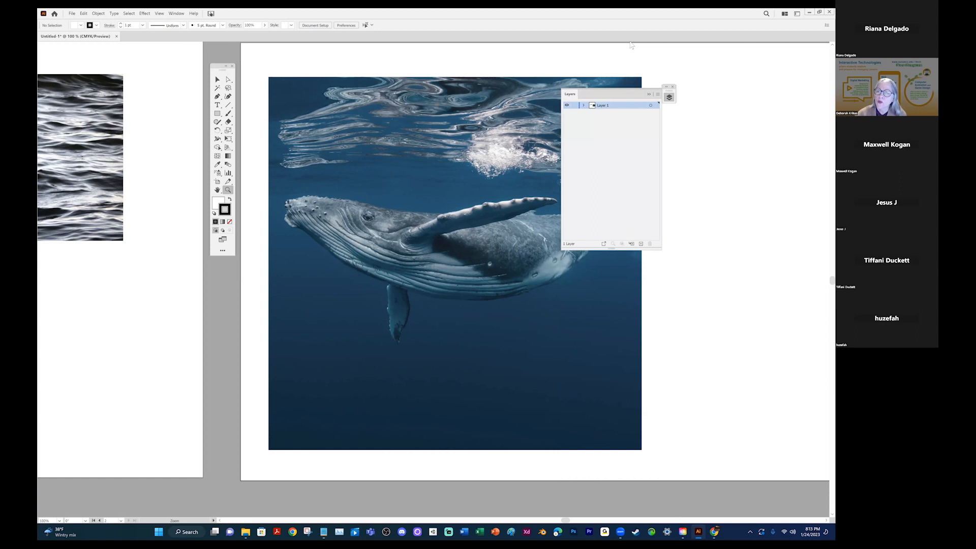
{"action": "left_click_drag", "start_coordinate": [601, 96], "coordinate": [684, 103]}
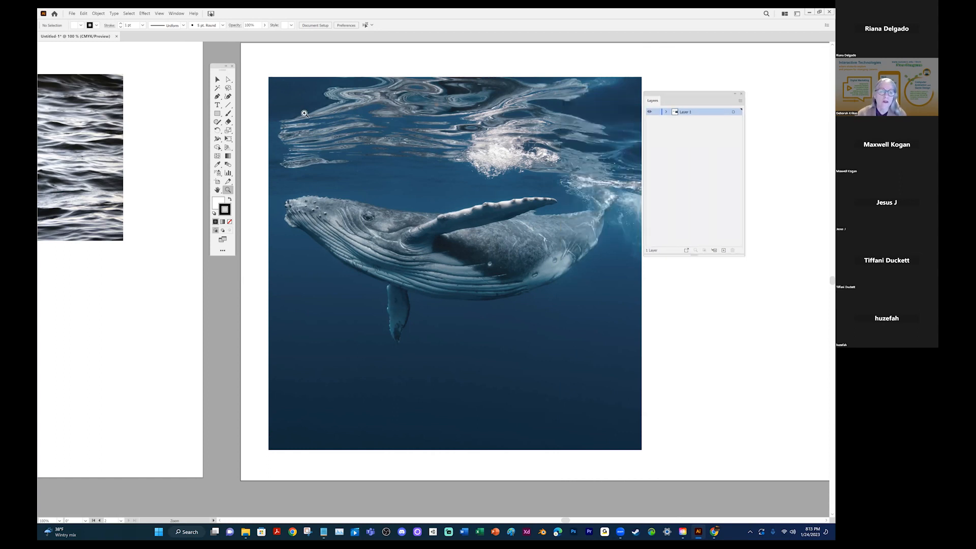
Arrange the tools and the Layers panel on opposite sides of the whale image and expand Layer 1.
{"action": "left_click_drag", "start_coordinate": [419, 184], "coordinate": [315, 163]}
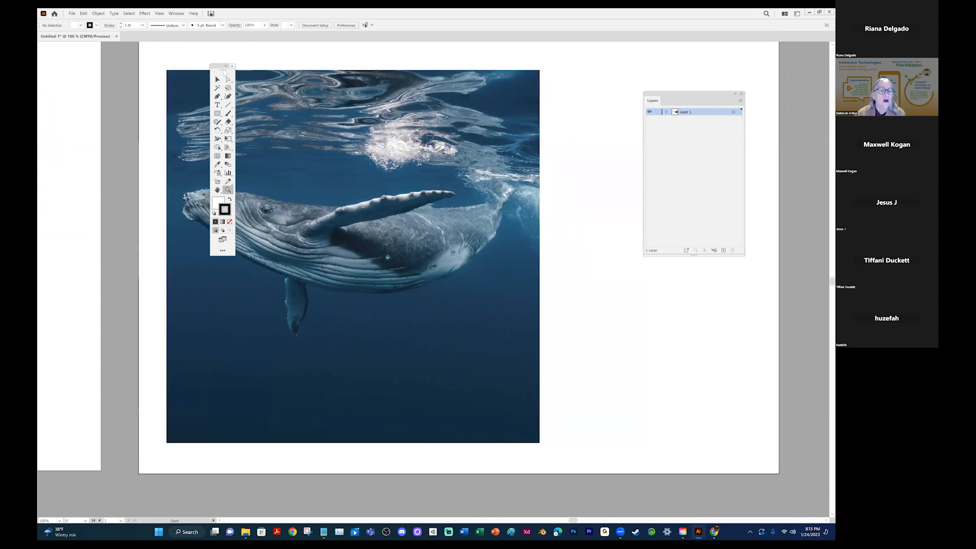
{"action": "left_click_drag", "start_coordinate": [212, 65], "coordinate": [111, 67]}
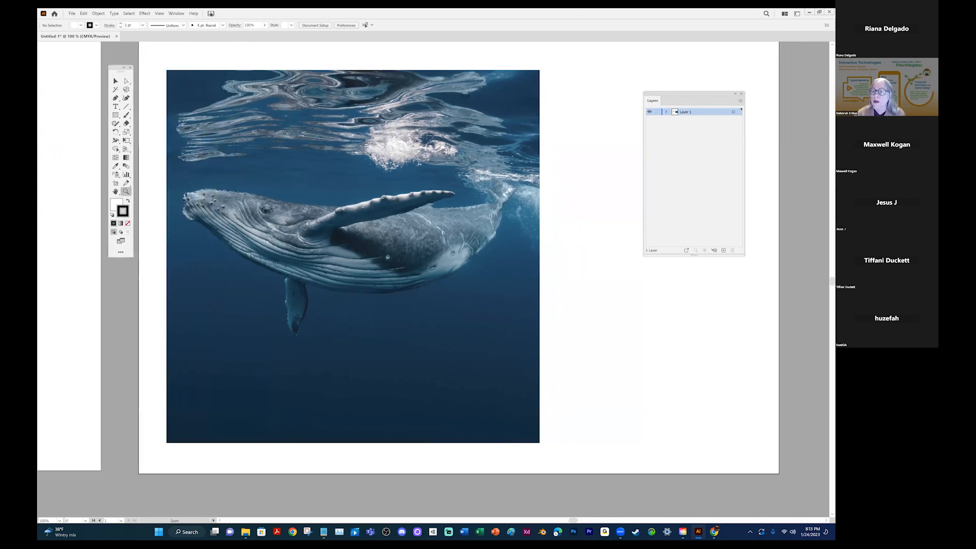
{"action": "left_click_drag", "start_coordinate": [680, 94], "coordinate": [601, 102]}
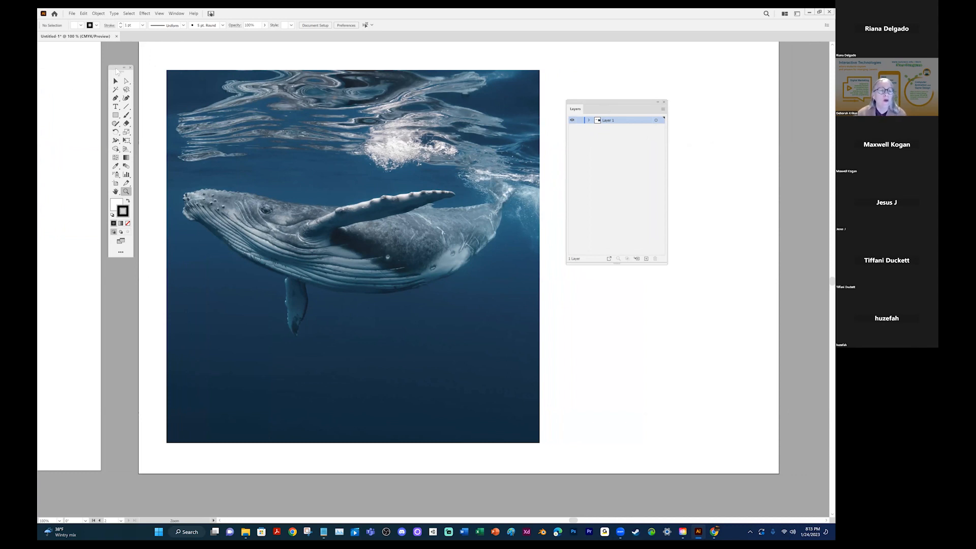
{"action": "left_click_drag", "start_coordinate": [117, 68], "coordinate": [117, 94]}
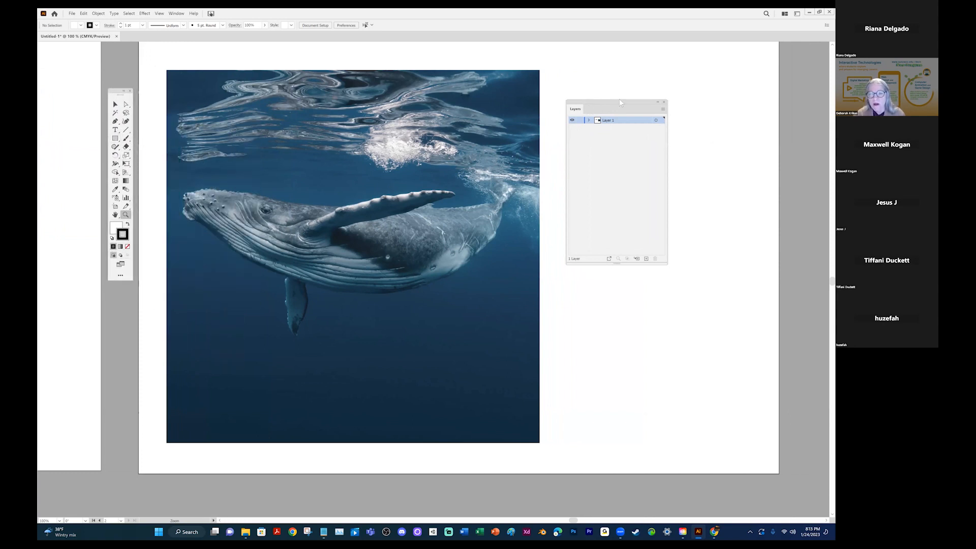
{"action": "left_click_drag", "start_coordinate": [612, 106], "coordinate": [601, 77]}
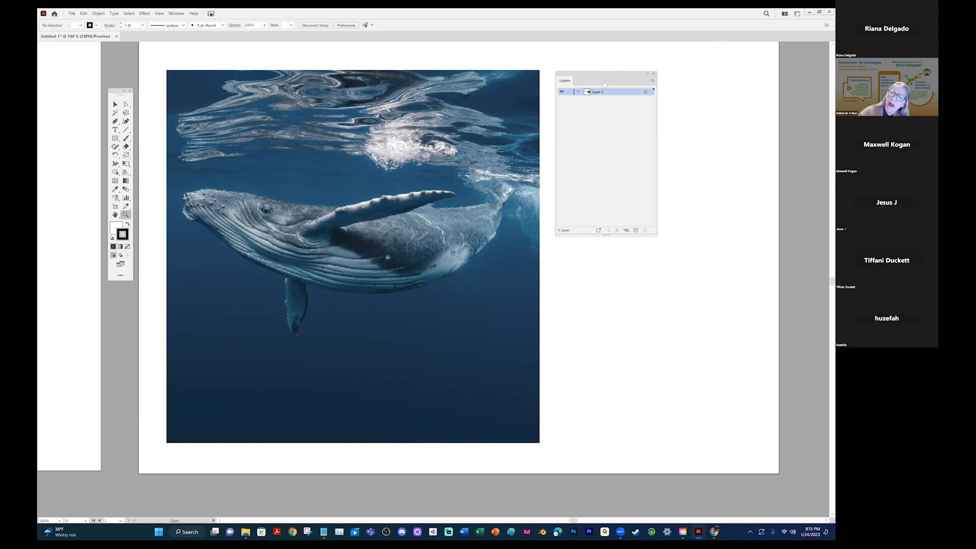
{"action": "left_click", "coordinate": [579, 92]}
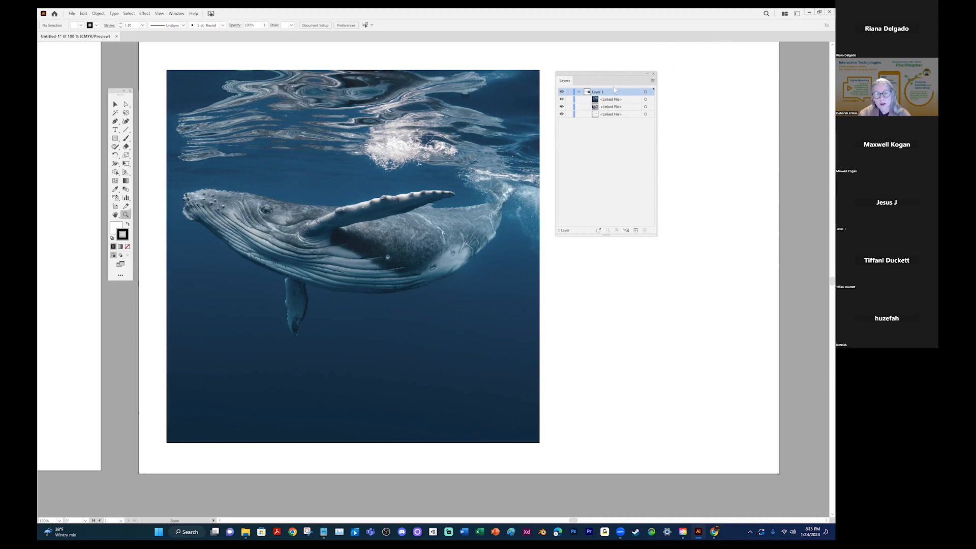
Create three new layers above Layer 1 and undo their creation.
{"action": "left_click", "coordinate": [636, 231]}
{"action": "left_click", "coordinate": [637, 230]}
{"action": "left_click", "coordinate": [637, 230]}
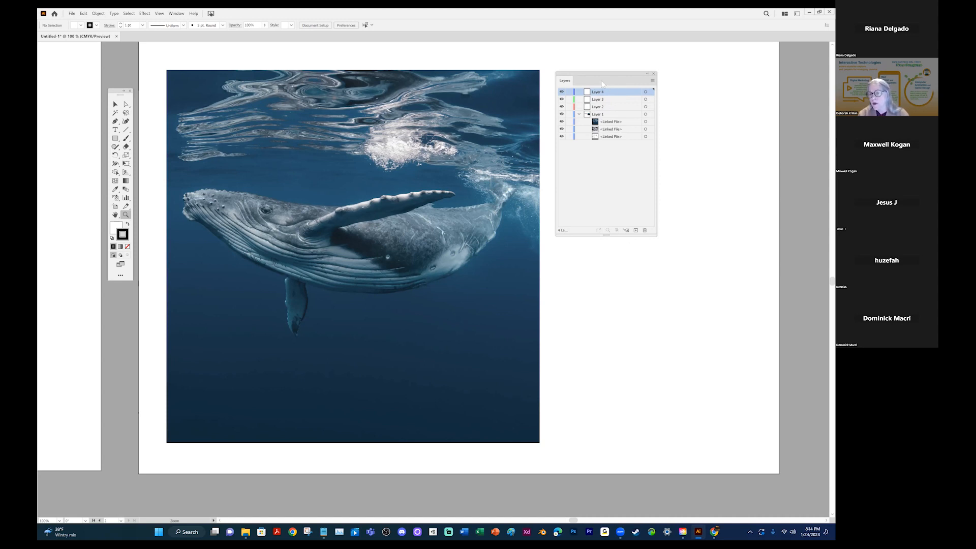
{"action": "key", "text": "ctrl+z"}
{"action": "key", "text": "ctrl+z"}
{"action": "key", "text": "ctrl+z"}
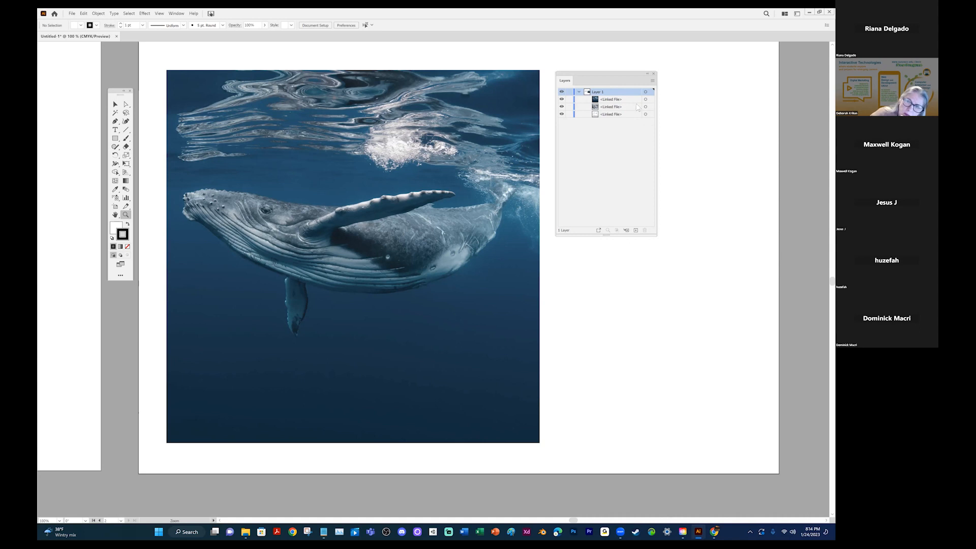
Lock the three linked image files inside Layer 1.
{"action": "left_click", "coordinate": [569, 100]}
{"action": "mouse_move", "coordinate": [570, 100]}
{"action": "left_mouse_down"}
{"action": "mouse_move", "coordinate": [576, 130]}
{"action": "mouse_move", "coordinate": [572, 101]}
{"action": "left_mouse_up"}
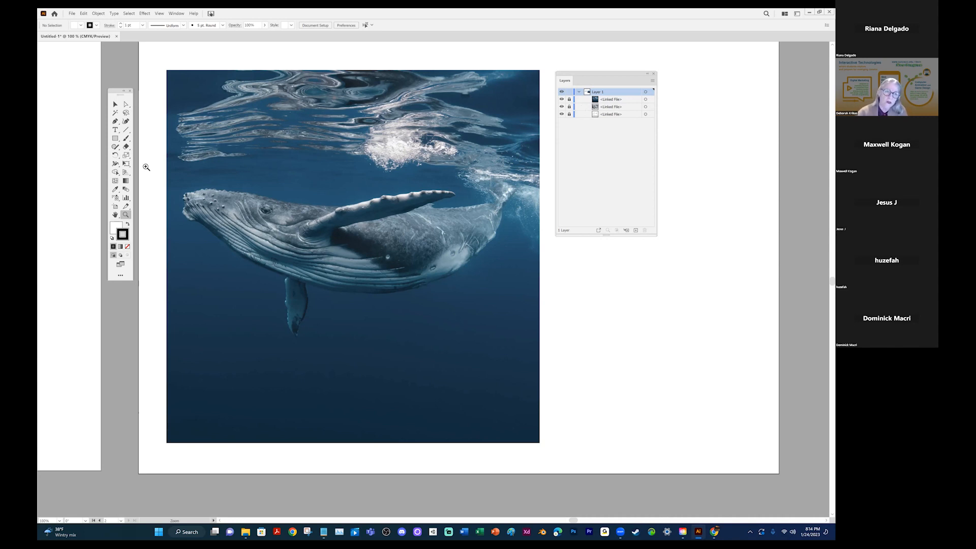
Sample the blue water above the whale and the gray-blue of its body as the fill with the Eyedropper.
{"action": "left_click_drag", "start_coordinate": [116, 95], "coordinate": [115, 83]}
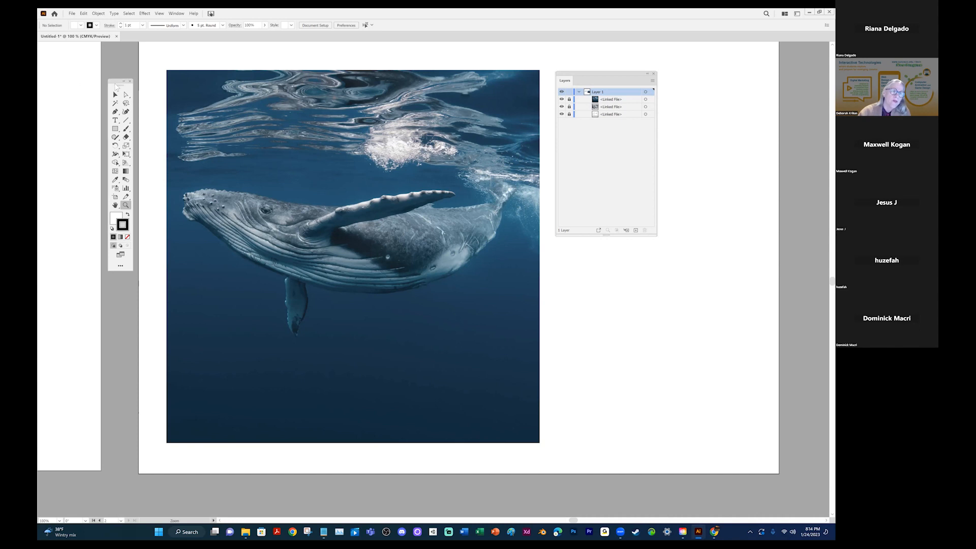
{"action": "left_click", "coordinate": [116, 180]}
{"action": "left_click", "coordinate": [316, 185]}
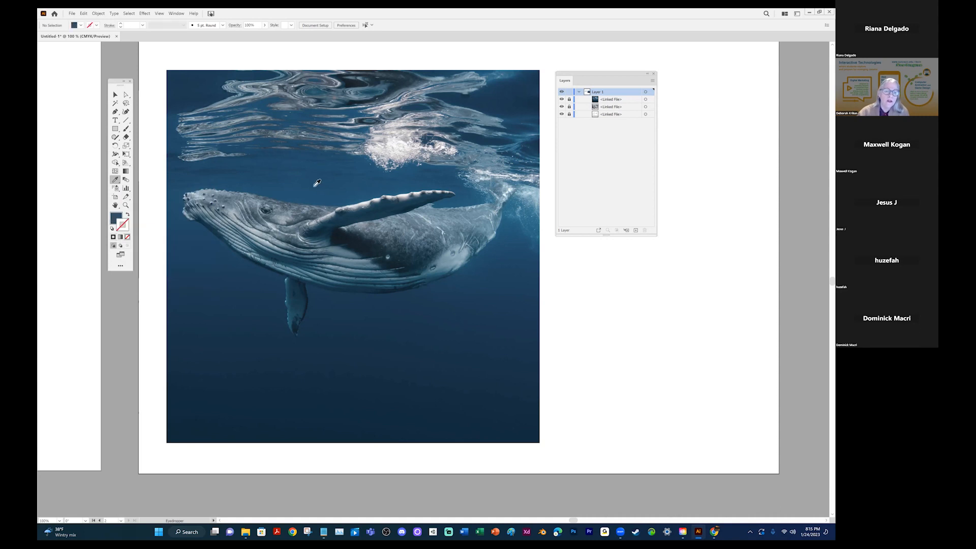
{"action": "left_click", "coordinate": [448, 252]}
{"action": "left_click", "coordinate": [118, 218]}
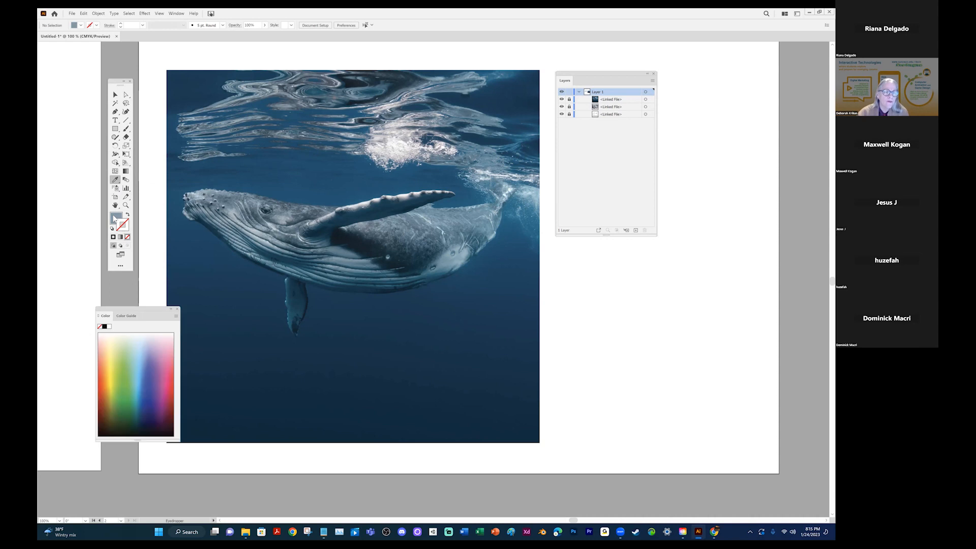
{"action": "left_click", "coordinate": [176, 309]}
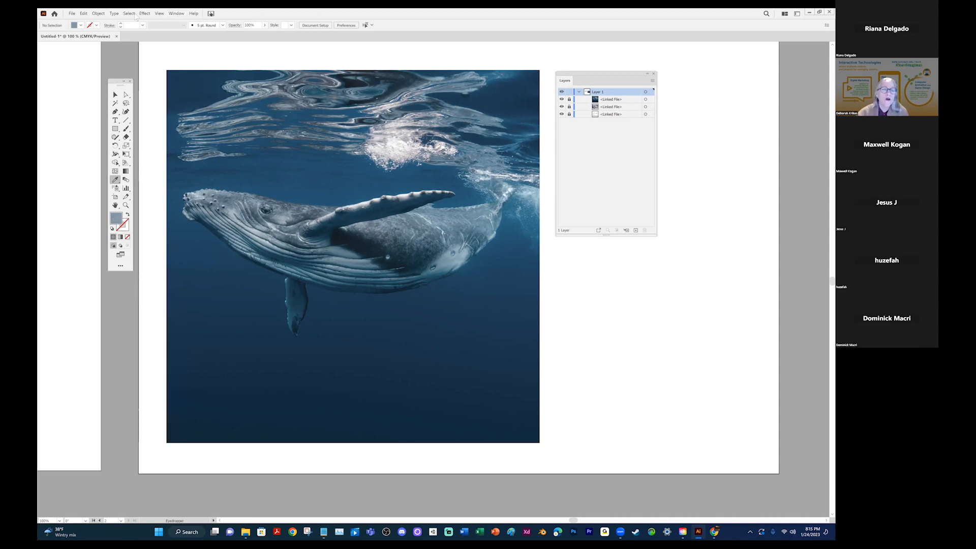
Open the Swatches panel and place it directly below the floating tools.
{"action": "left_click", "coordinate": [176, 13]}
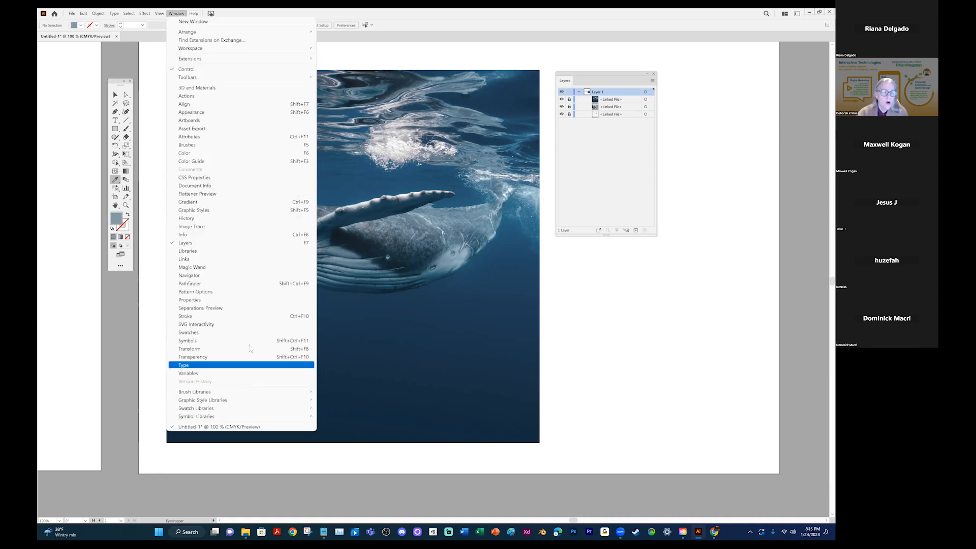
{"action": "left_click", "coordinate": [187, 333]}
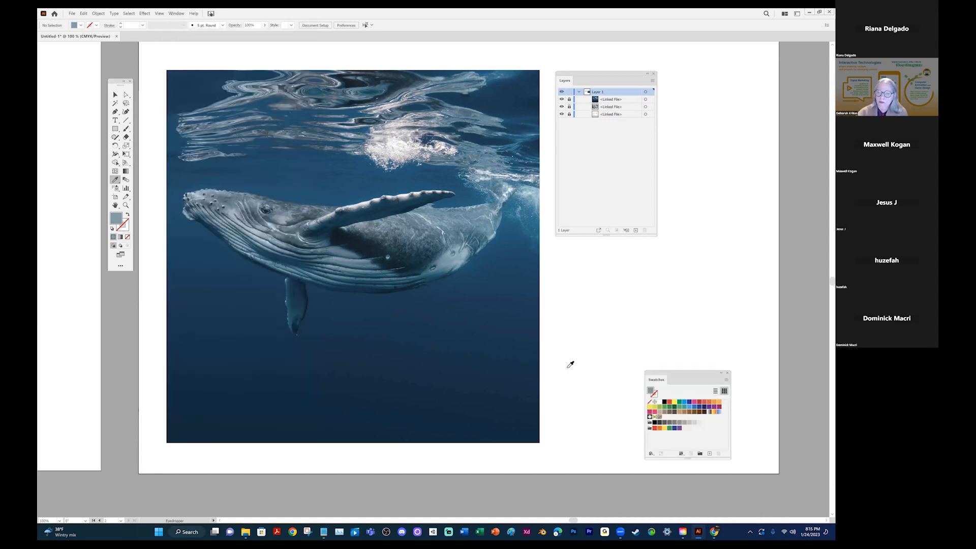
{"action": "left_click_drag", "start_coordinate": [687, 379], "coordinate": [599, 265]}
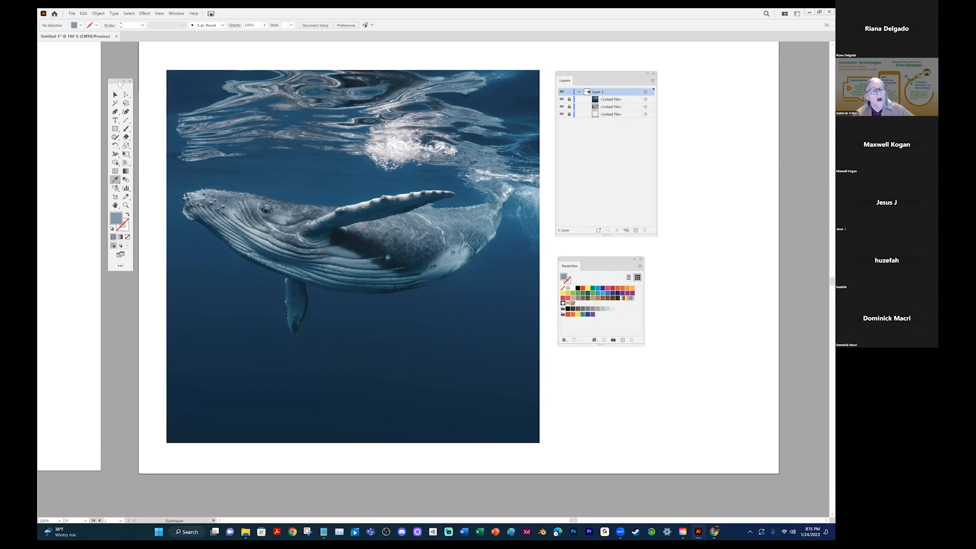
{"action": "left_click_drag", "start_coordinate": [612, 262], "coordinate": [120, 285]}
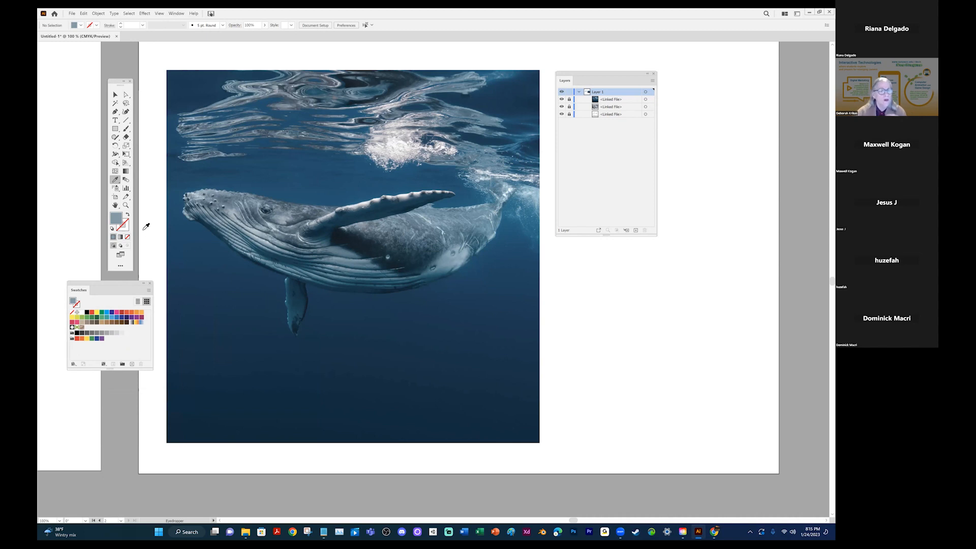
Save the sampled whale gray-blue, the blue of the water and the light gray of the bubbles as swatches.
{"action": "left_click_drag", "start_coordinate": [116, 221], "coordinate": [141, 330]}
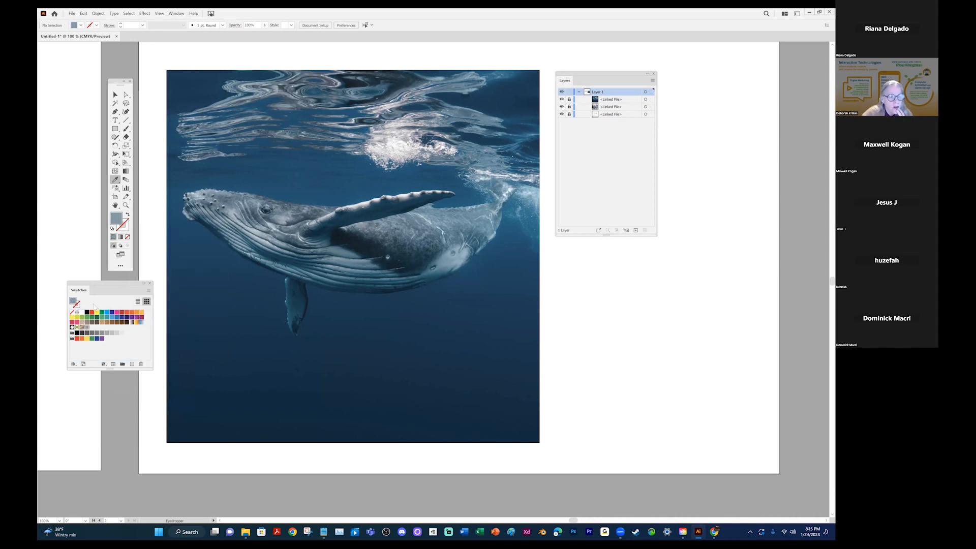
{"action": "left_click", "coordinate": [329, 173]}
{"action": "left_click_drag", "start_coordinate": [114, 222], "coordinate": [140, 350]}
{"action": "left_click", "coordinate": [385, 147]}
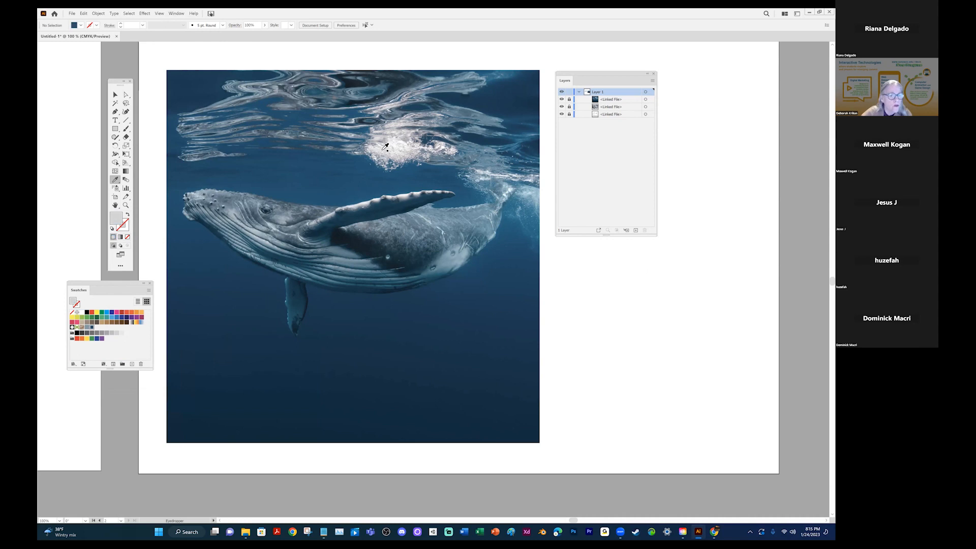
{"action": "mouse_move", "coordinate": [118, 217]}
{"action": "left_mouse_down"}
{"action": "mouse_move", "coordinate": [153, 355]}
{"action": "mouse_move", "coordinate": [137, 351]}
{"action": "left_mouse_up"}
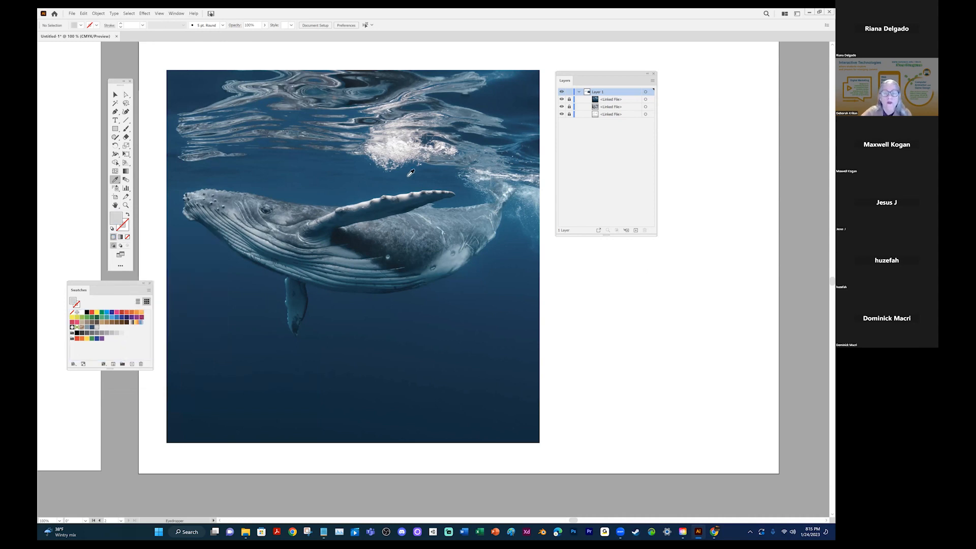
Sample the dark blue-gray beneath the whale's raised flipper, save it as a swatch, and sample the water blue above the whale as the fill.
{"action": "left_click", "coordinate": [363, 238]}
{"action": "mouse_move", "coordinate": [116, 219]}
{"action": "left_mouse_down"}
{"action": "mouse_move", "coordinate": [142, 339]}
{"action": "mouse_move", "coordinate": [123, 347]}
{"action": "left_mouse_up"}
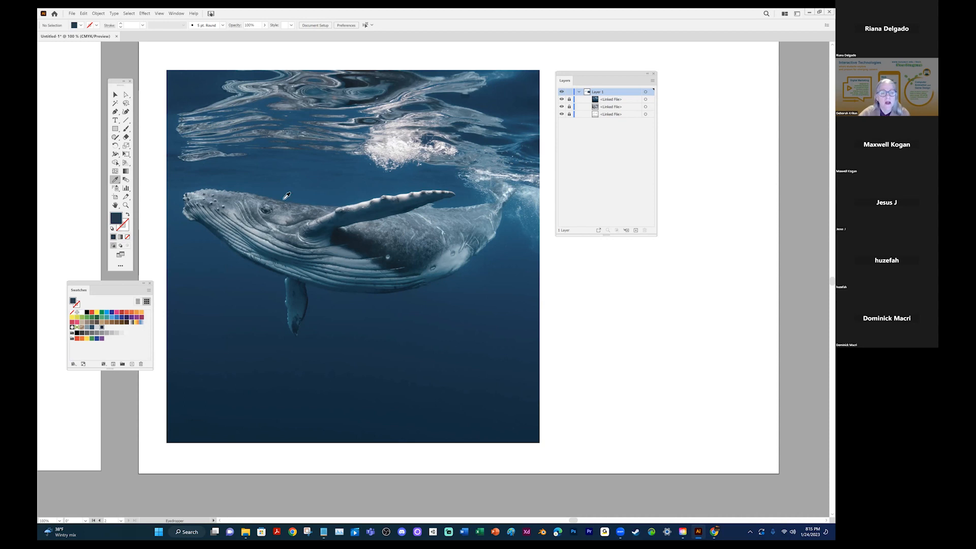
{"action": "left_click", "coordinate": [320, 189]}
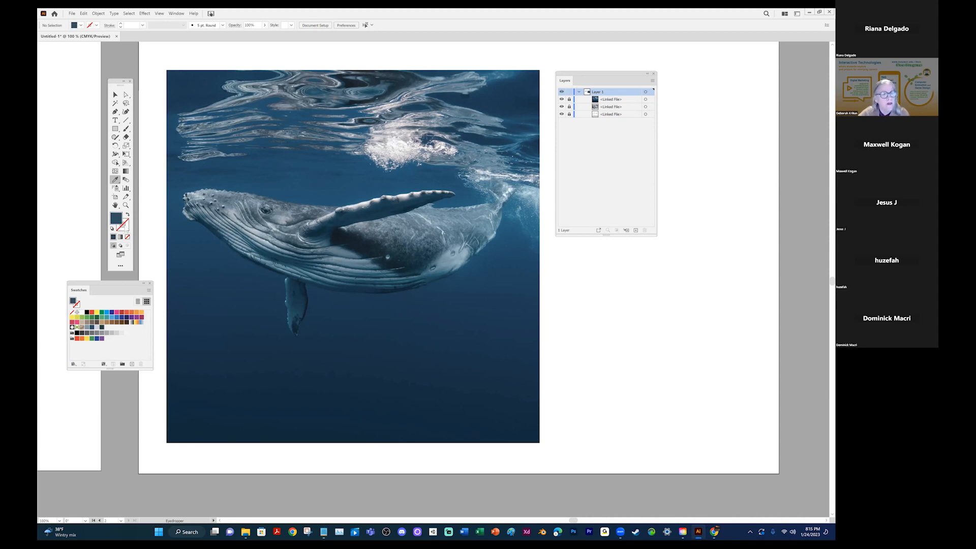
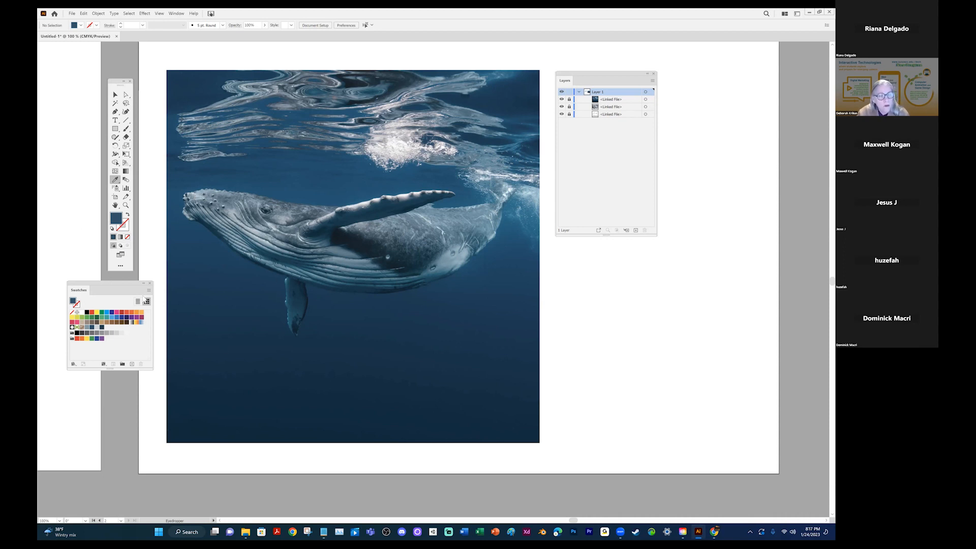
{"action": "left_click_drag", "start_coordinate": [108, 286], "coordinate": [114, 290]}
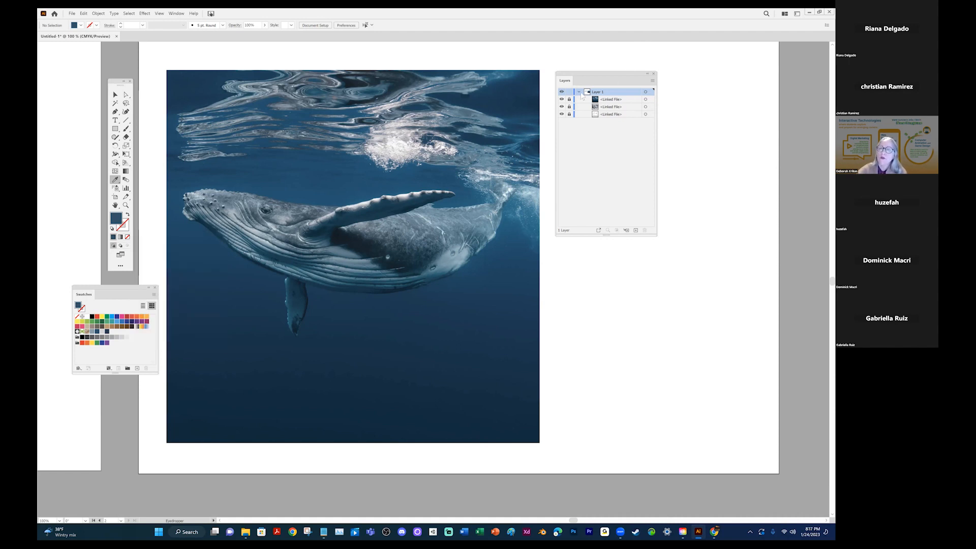
Unlock the three linked images to sample the gray of the bubbles as the fill, and relock them.
{"action": "left_click_drag", "start_coordinate": [569, 100], "coordinate": [569, 117]}
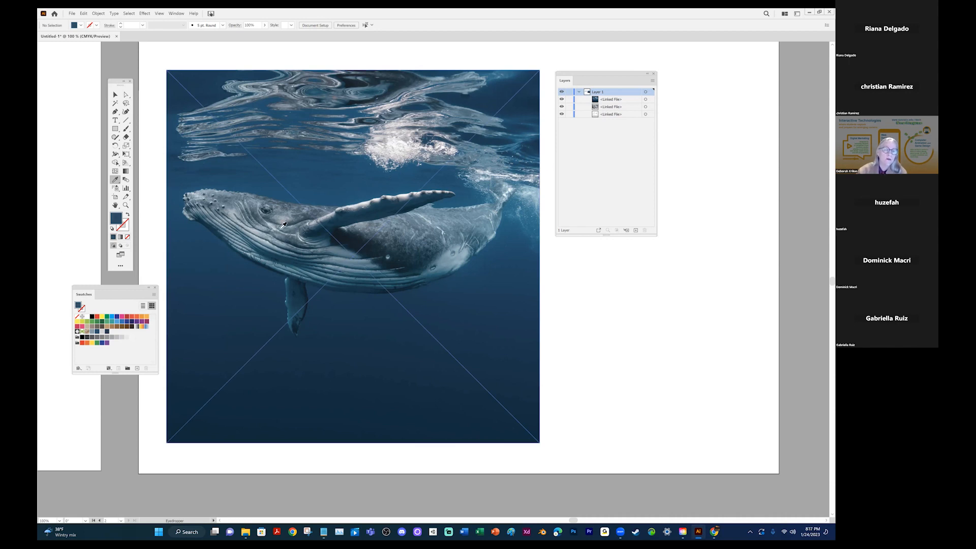
{"action": "left_click", "coordinate": [423, 130]}
{"action": "left_click", "coordinate": [411, 123]}
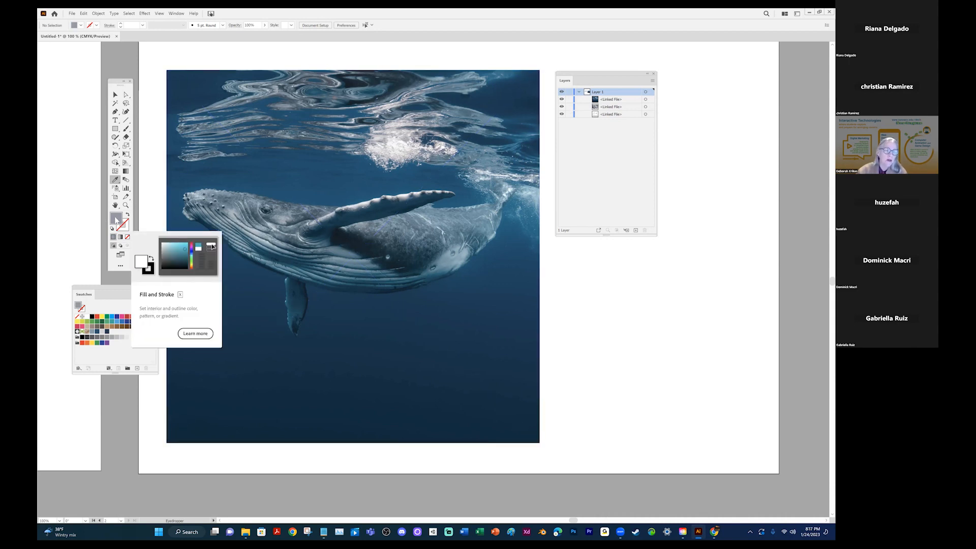
{"action": "left_click_drag", "start_coordinate": [570, 100], "coordinate": [569, 114]}
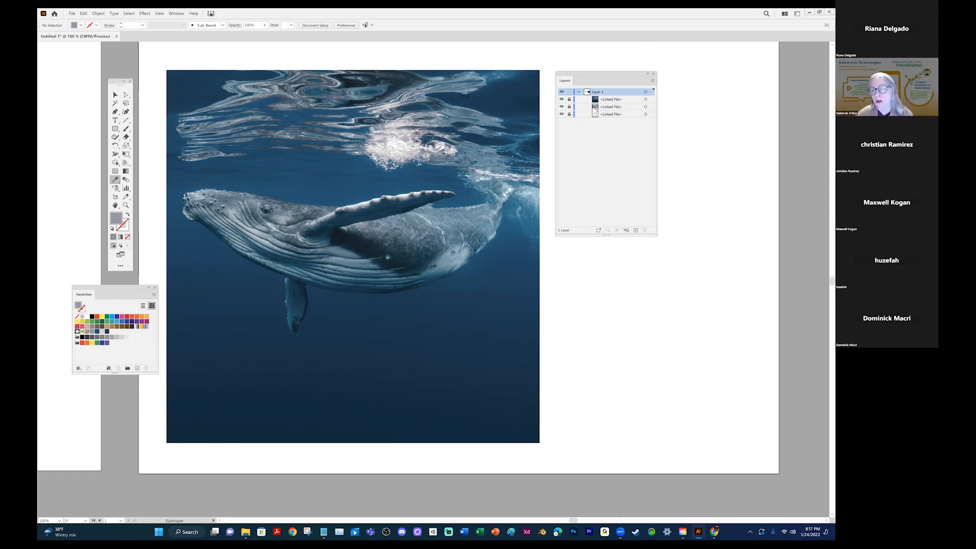
Draw a gray-filled circle about 3.86 in wide in the blank area to the right of the whale image.
{"action": "left_click", "coordinate": [116, 129]}
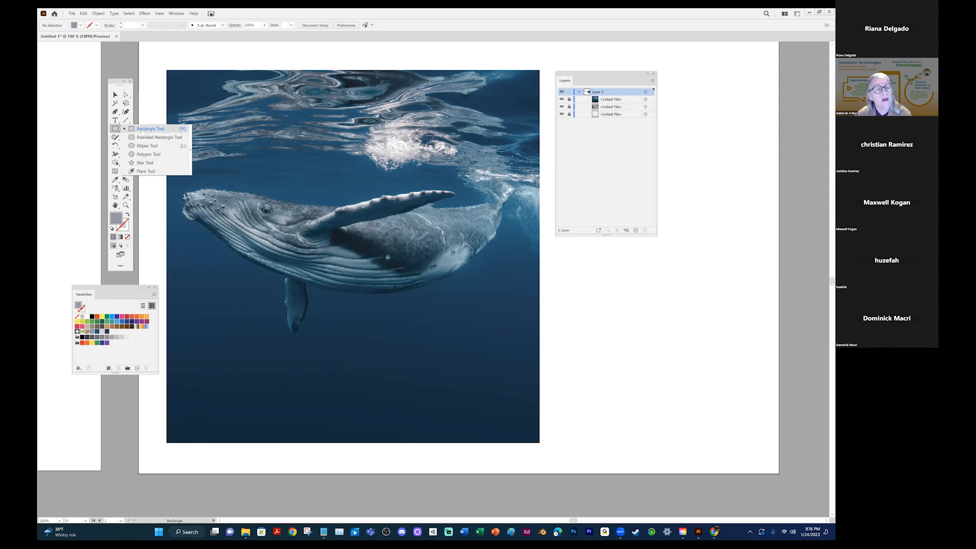
{"action": "left_click", "coordinate": [150, 147]}
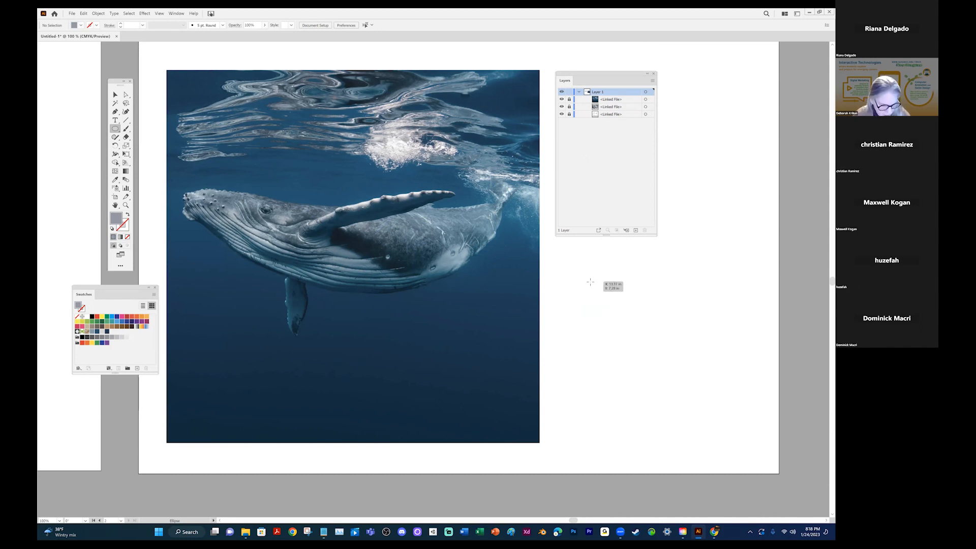
{"action": "mouse_move", "coordinate": [590, 281]}
{"action": "left_mouse_down"}
{"action": "mouse_move", "coordinate": [720, 412]}
{"action": "mouse_move", "coordinate": [673, 411]}
{"action": "left_mouse_up"}
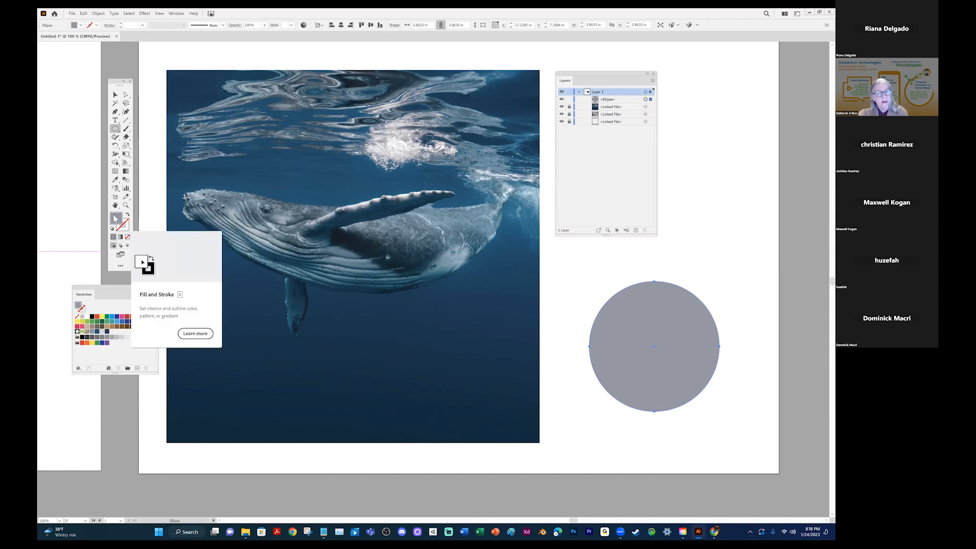
{"action": "left_click", "coordinate": [126, 227]}
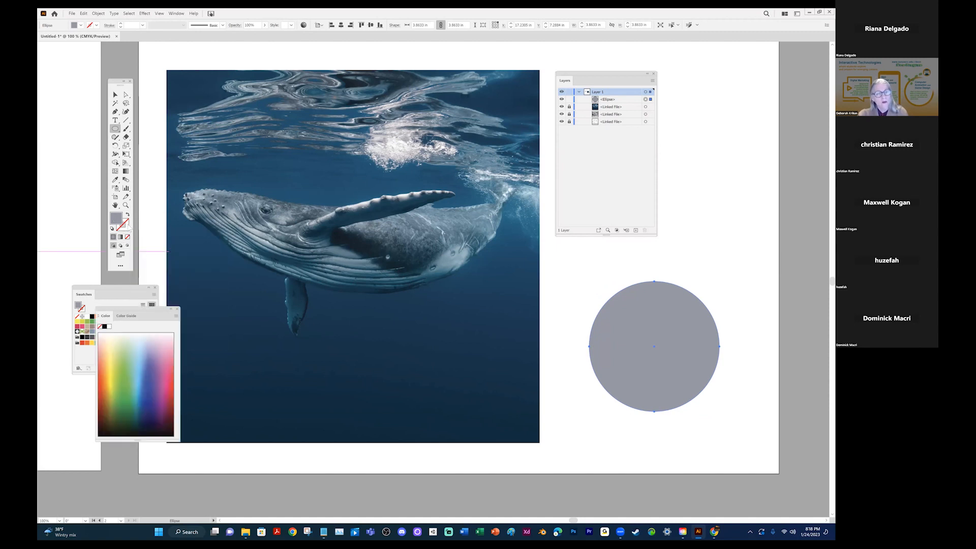
{"action": "left_click", "coordinate": [115, 95]}
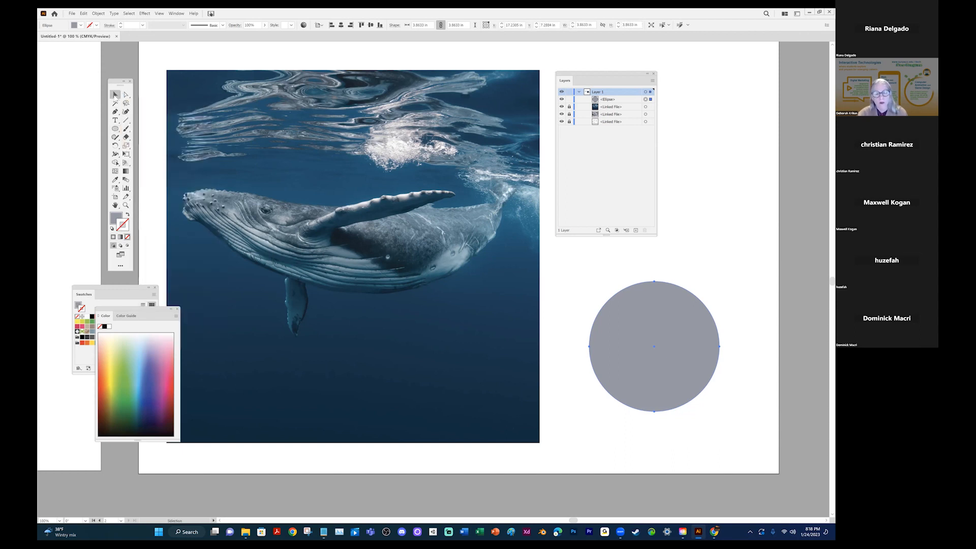
{"action": "left_click", "coordinate": [575, 267]}
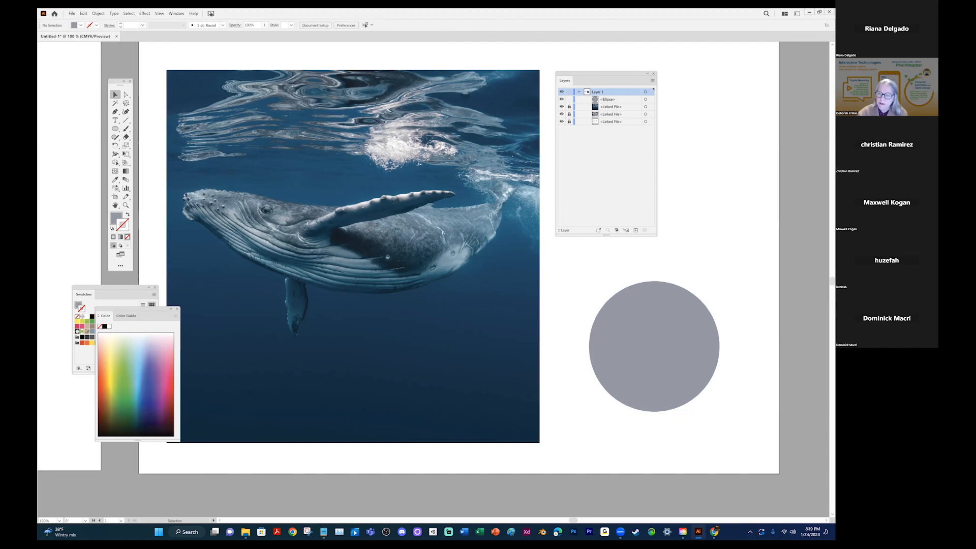
Move the Layers panel off the selected circle to the blank space beside its upper edge and close the Color panel.
{"action": "left_click", "coordinate": [642, 295]}
{"action": "key", "text": "z"}
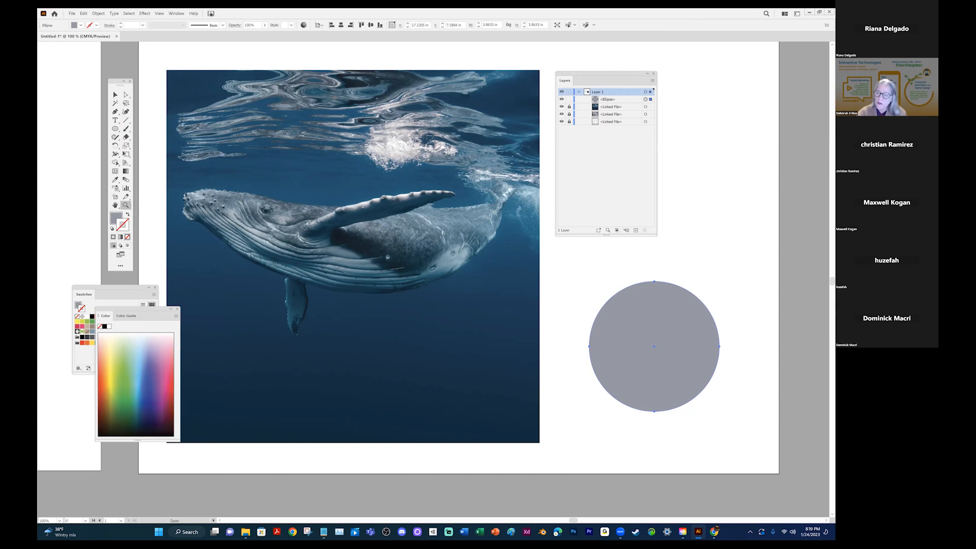
{"action": "left_click", "coordinate": [674, 300]}
{"action": "left_click", "coordinate": [420, 320]}
{"action": "left_click", "coordinate": [417, 320]}
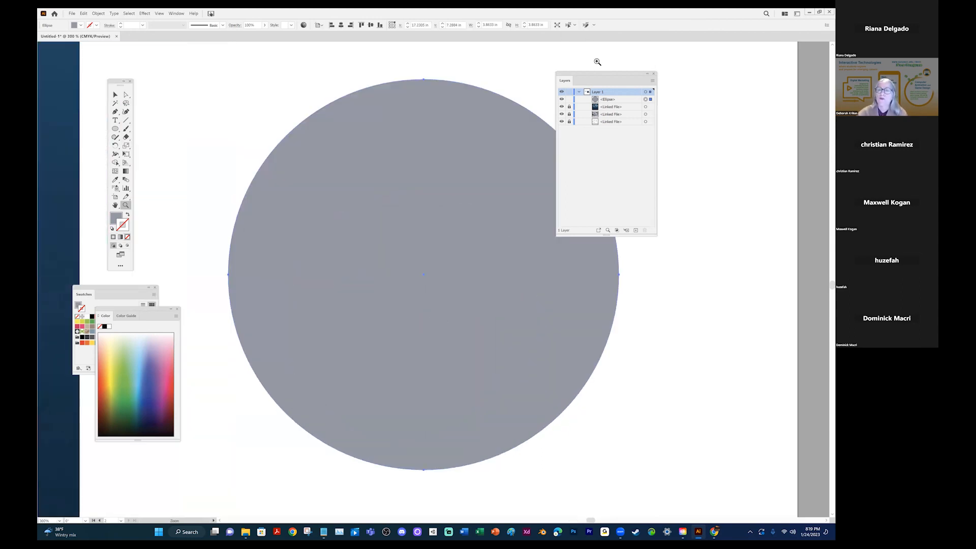
{"action": "left_click_drag", "start_coordinate": [590, 78], "coordinate": [748, 344]}
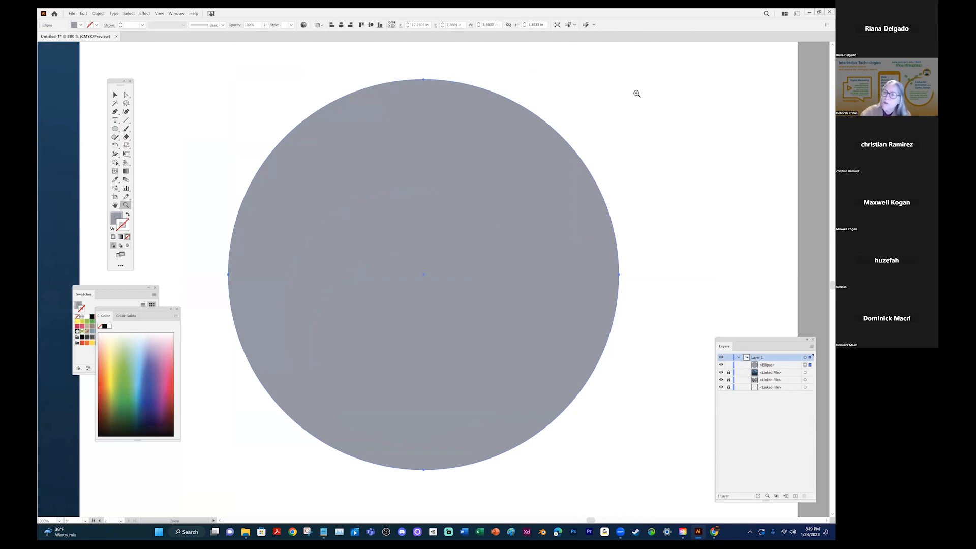
{"action": "left_click_drag", "start_coordinate": [735, 339], "coordinate": [642, 50]}
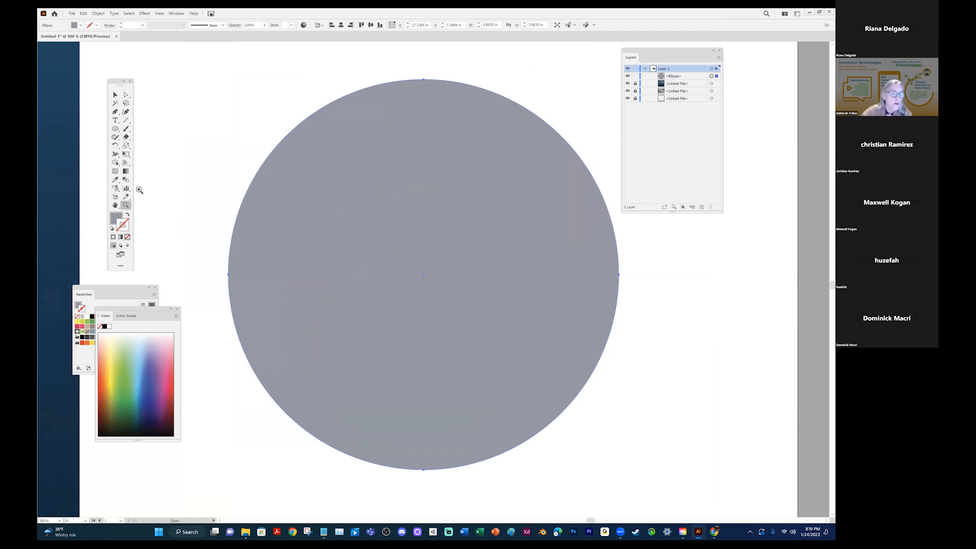
{"action": "left_click", "coordinate": [177, 308]}
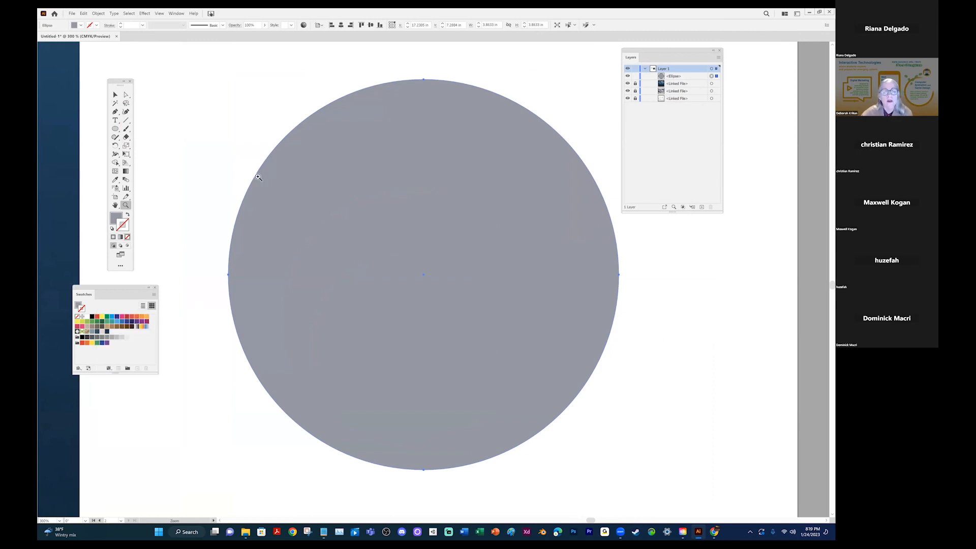
Fill the circle with a soft medium blue in the Color Picker, restricted to web colors only.
{"action": "left_click", "coordinate": [115, 219]}
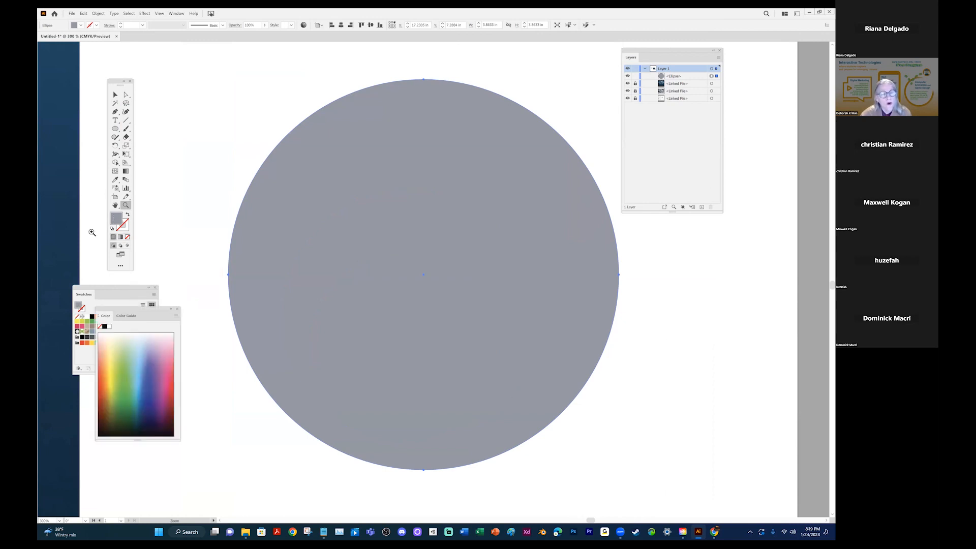
{"action": "double_click", "coordinate": [116, 219]}
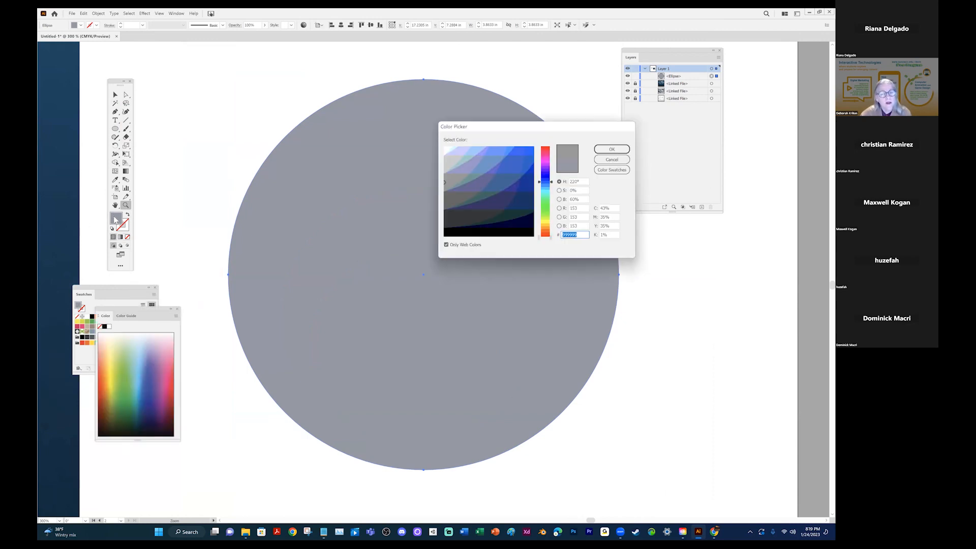
{"action": "left_click", "coordinate": [447, 244]}
{"action": "left_click", "coordinate": [509, 161]}
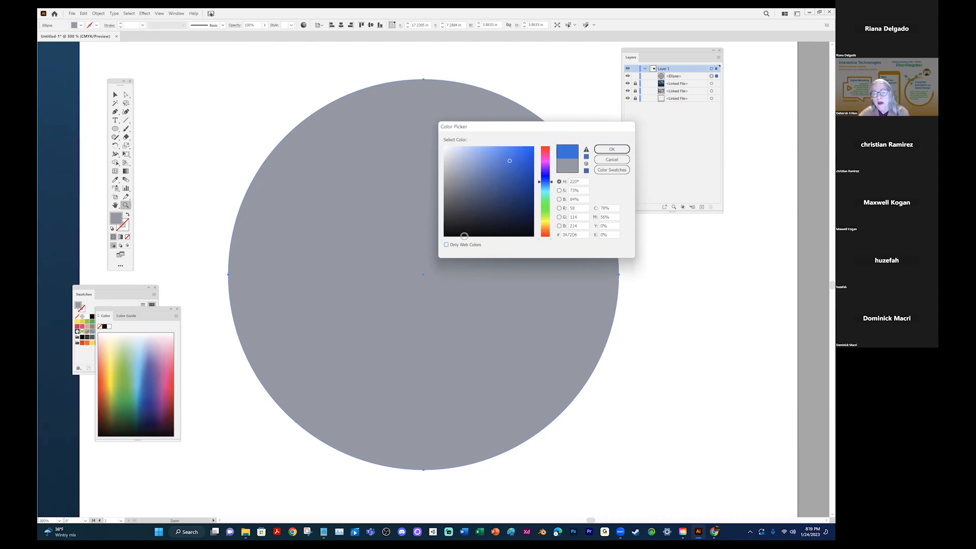
{"action": "left_click", "coordinate": [446, 245]}
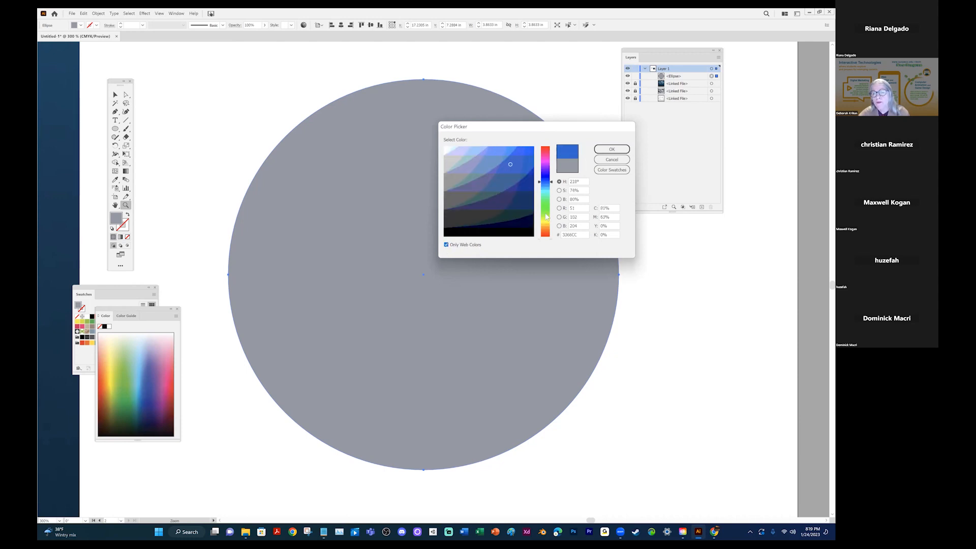
{"action": "left_click", "coordinate": [495, 152]}
{"action": "left_click", "coordinate": [612, 149]}
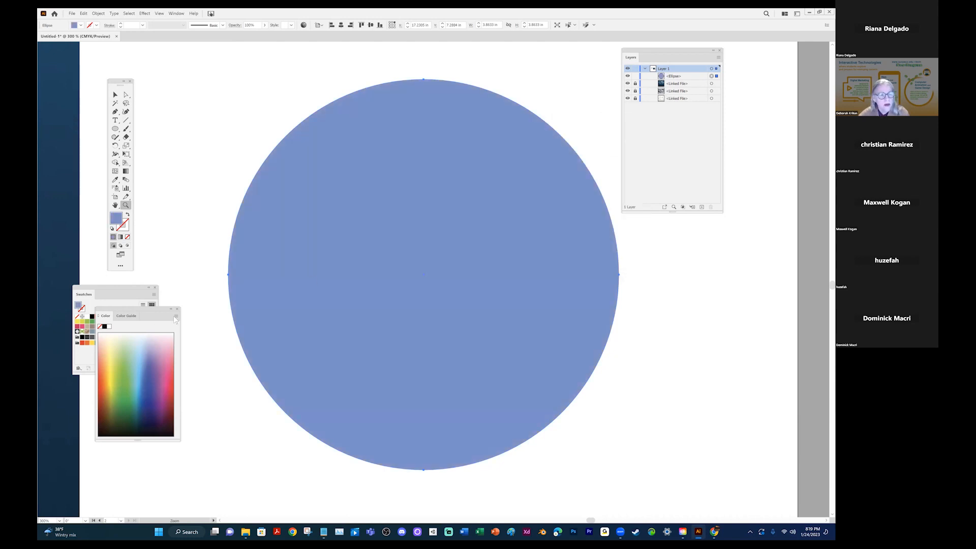
Reposition the Swatches panel beneath the tools and save the circle's blue fill as a swatch.
{"action": "left_click", "coordinate": [173, 308]}
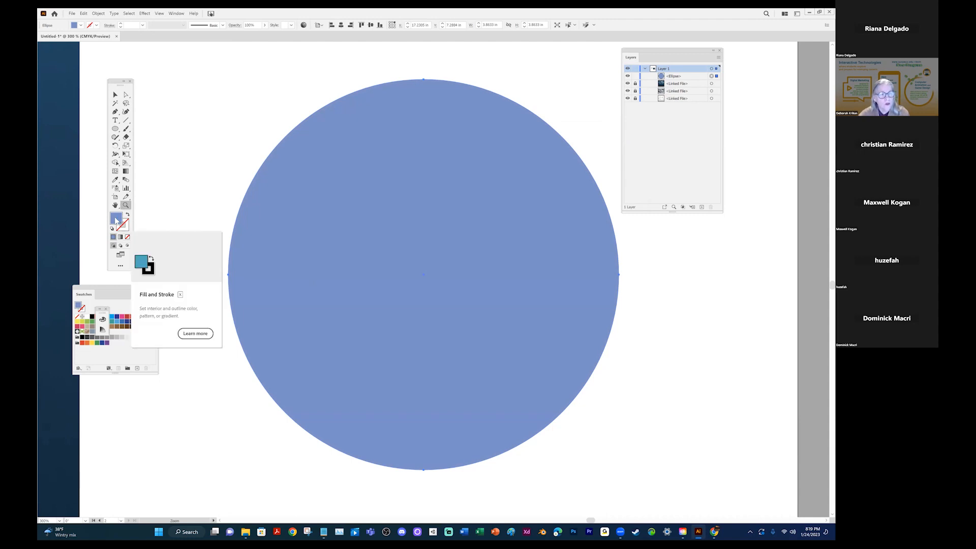
{"action": "left_click_drag", "start_coordinate": [117, 296], "coordinate": [140, 291]}
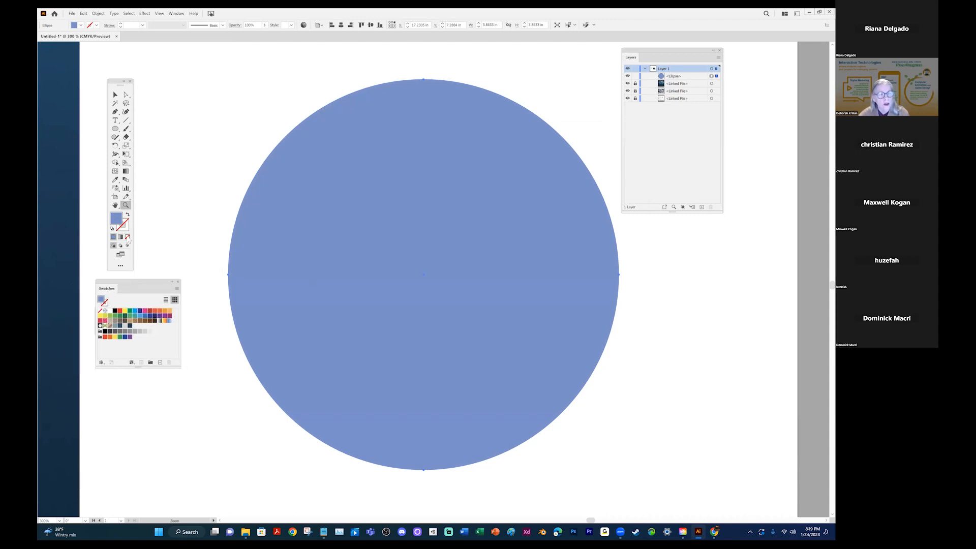
{"action": "mouse_move", "coordinate": [116, 220]}
{"action": "left_mouse_down"}
{"action": "mouse_move", "coordinate": [153, 354]}
{"action": "mouse_move", "coordinate": [156, 342]}
{"action": "left_mouse_up"}
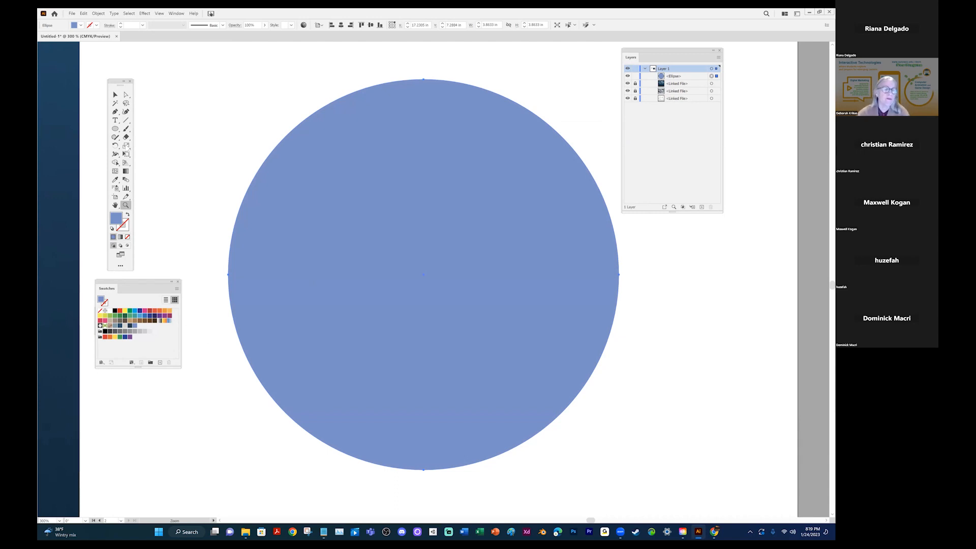
Move the blue circle slightly to the right and down on the artboard.
{"action": "left_click", "coordinate": [115, 96]}
{"action": "left_click", "coordinate": [199, 102]}
{"action": "left_click_drag", "start_coordinate": [380, 152], "coordinate": [487, 174]}
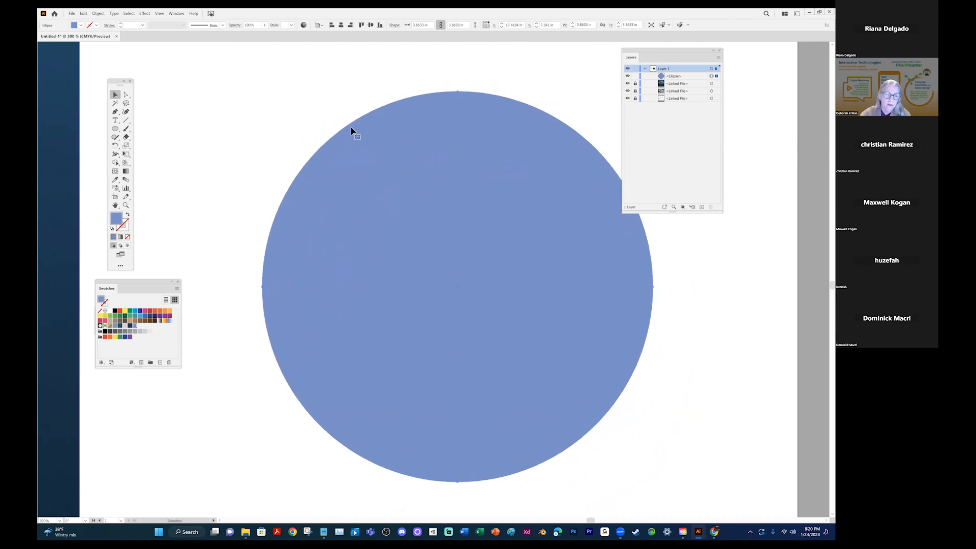
Give the blue circle a 1 pt orange stroke picked from the color spectrum and deselect it.
{"action": "left_click", "coordinate": [125, 224]}
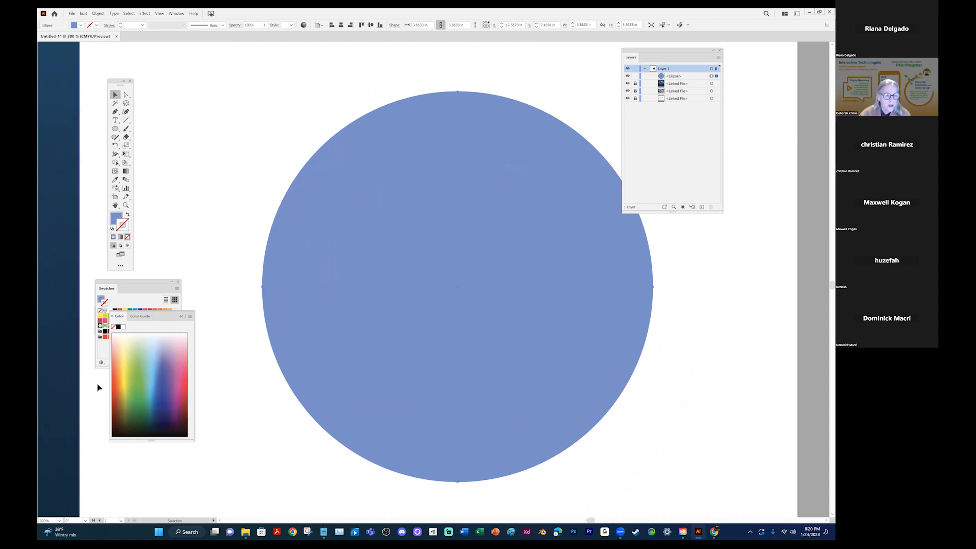
{"action": "left_click", "coordinate": [114, 380]}
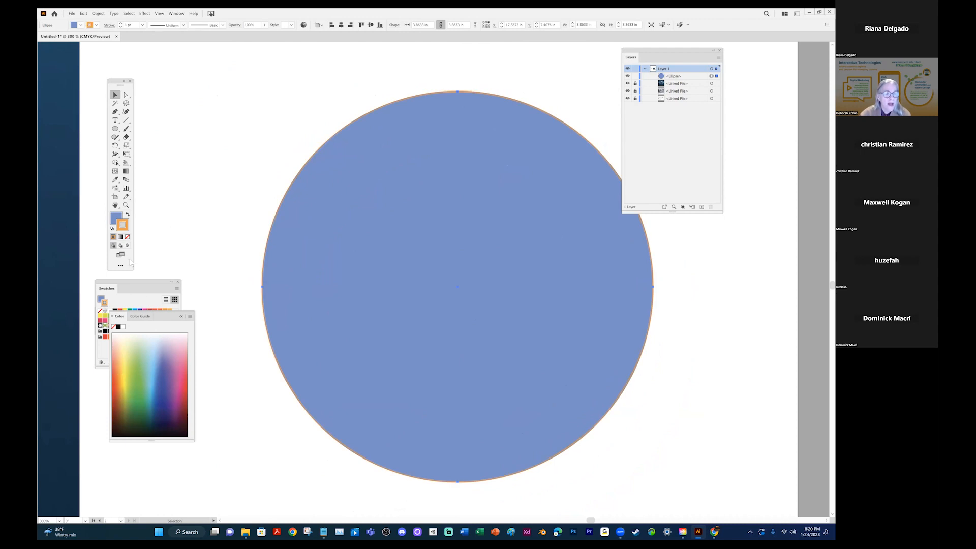
{"action": "left_click", "coordinate": [330, 95]}
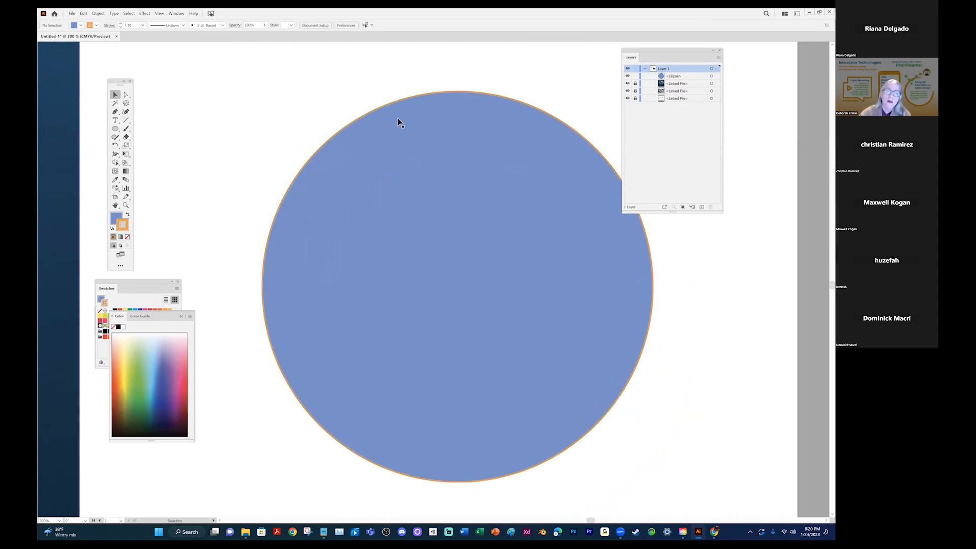
Examine the orange stroke along the circle's upper-left edge at 1600% magnification, with the circle selected to show its path.
{"action": "key", "text": "z"}
{"action": "left_click", "coordinate": [322, 140]}
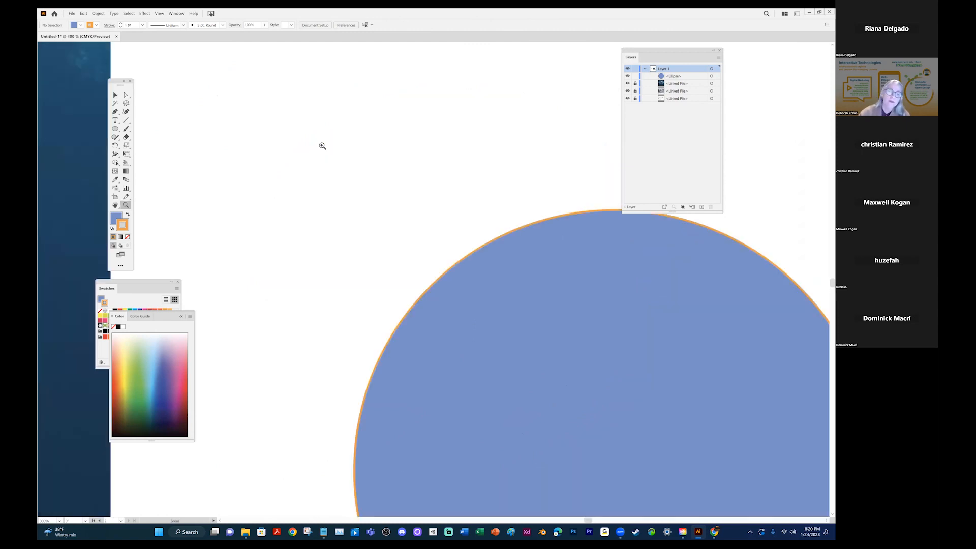
{"action": "left_click", "coordinate": [458, 246]}
{"action": "left_click", "coordinate": [446, 223]}
{"action": "left_click", "coordinate": [482, 236]}
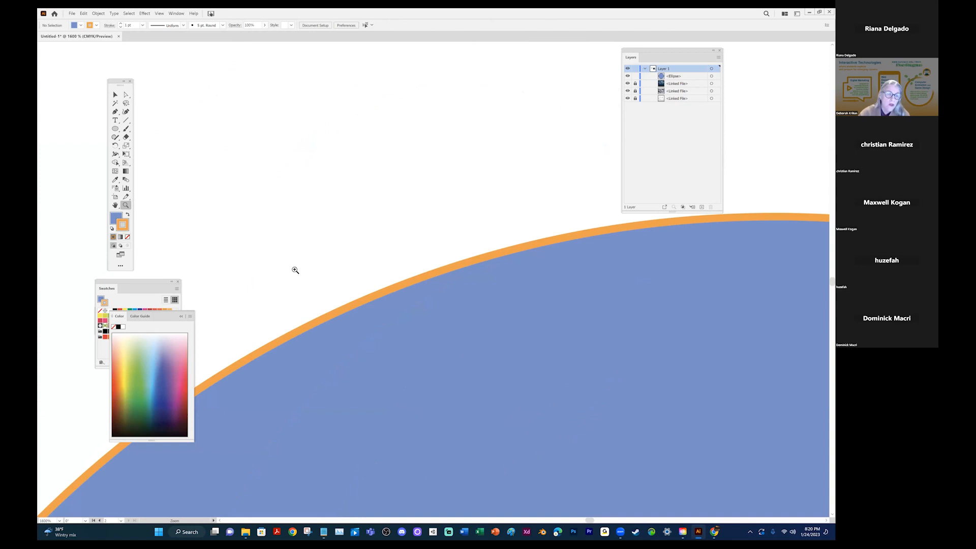
{"action": "left_click", "coordinate": [188, 317]}
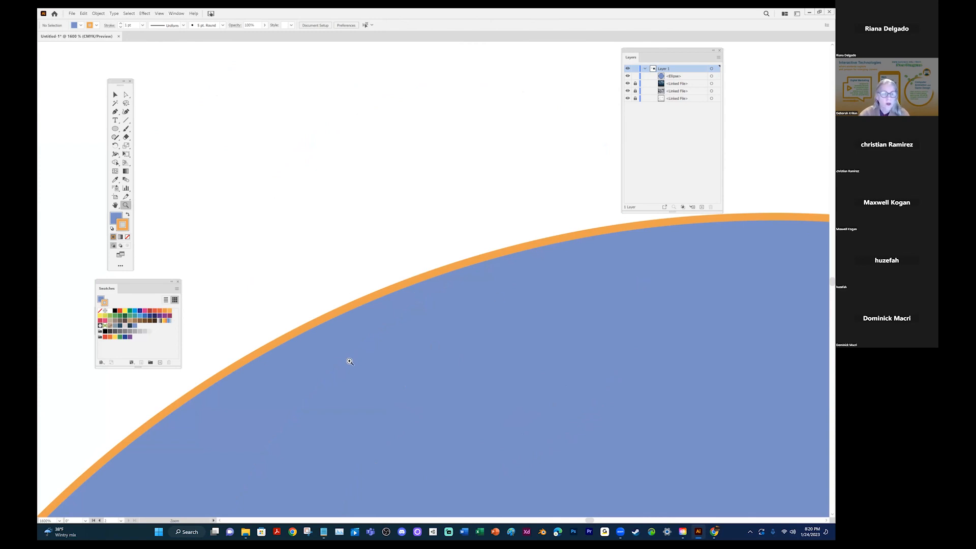
{"action": "left_click", "coordinate": [115, 96]}
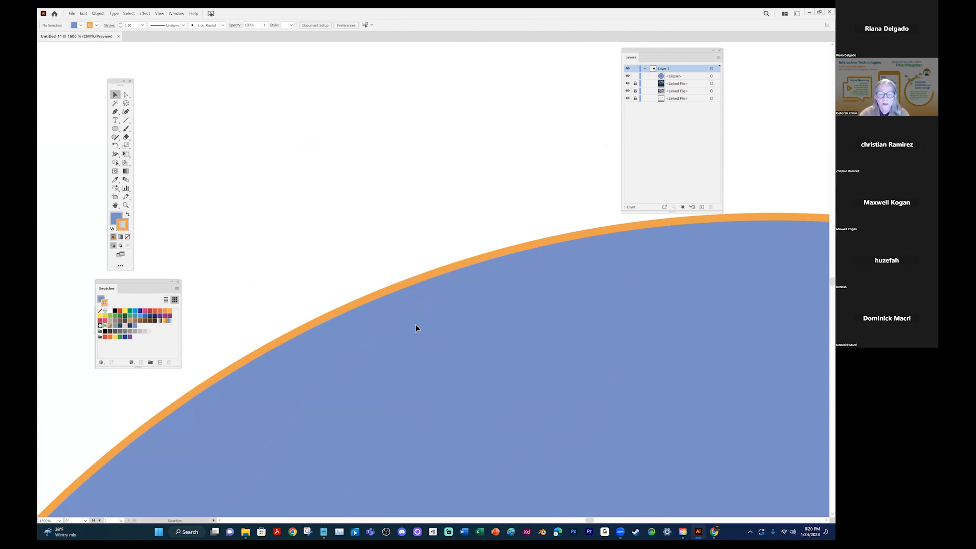
{"action": "left_click", "coordinate": [446, 329]}
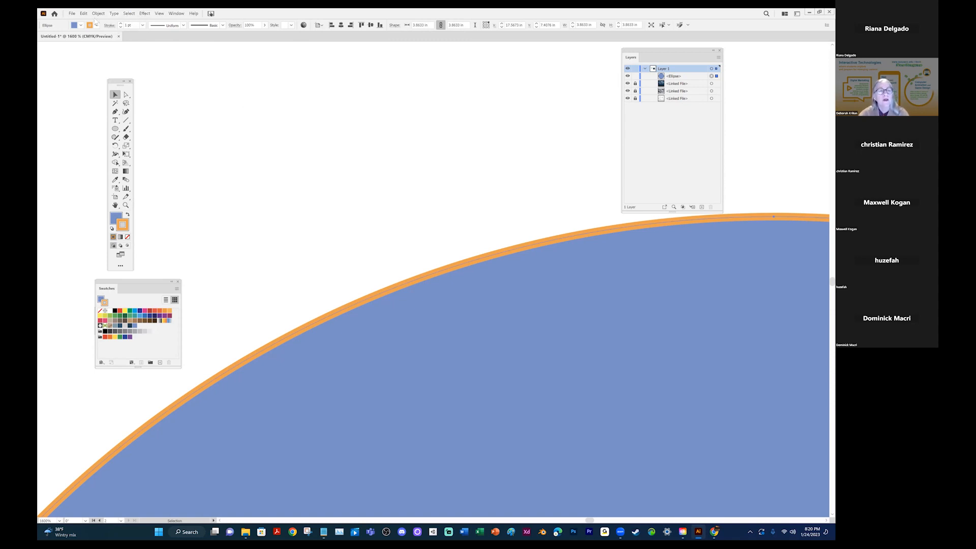
Open the Stroke panel, place it directly beside the tools and deselect the circle.
{"action": "left_click", "coordinate": [173, 13]}
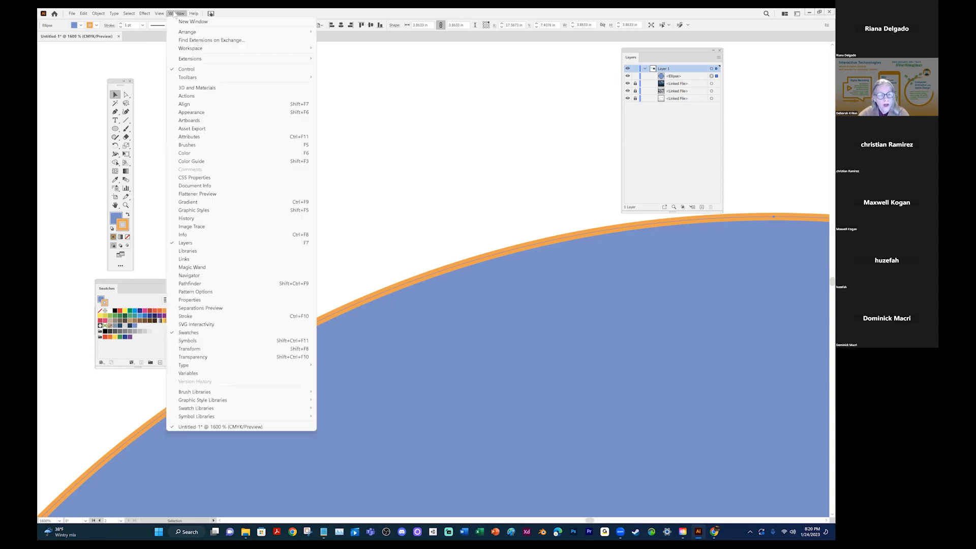
{"action": "left_click", "coordinate": [203, 316]}
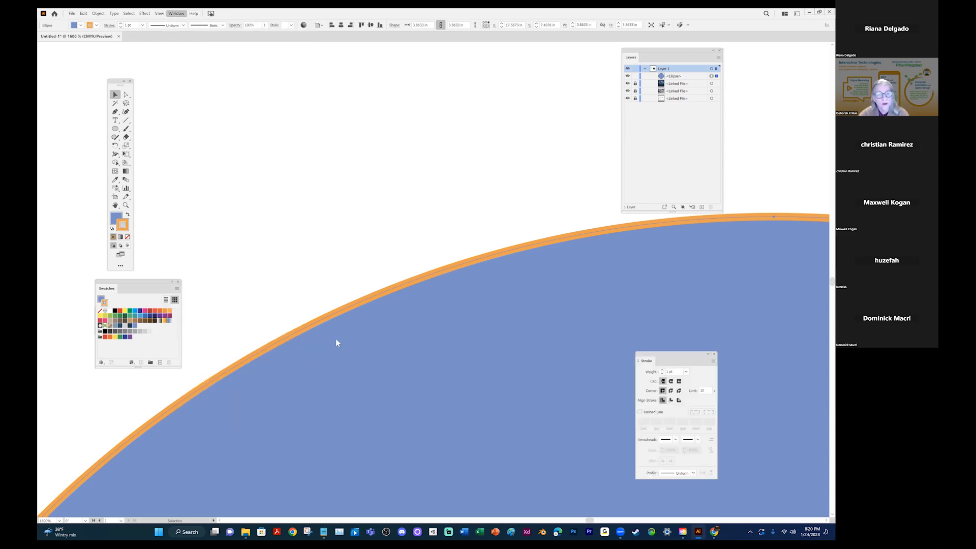
{"action": "left_click_drag", "start_coordinate": [696, 421], "coordinate": [265, 172]}
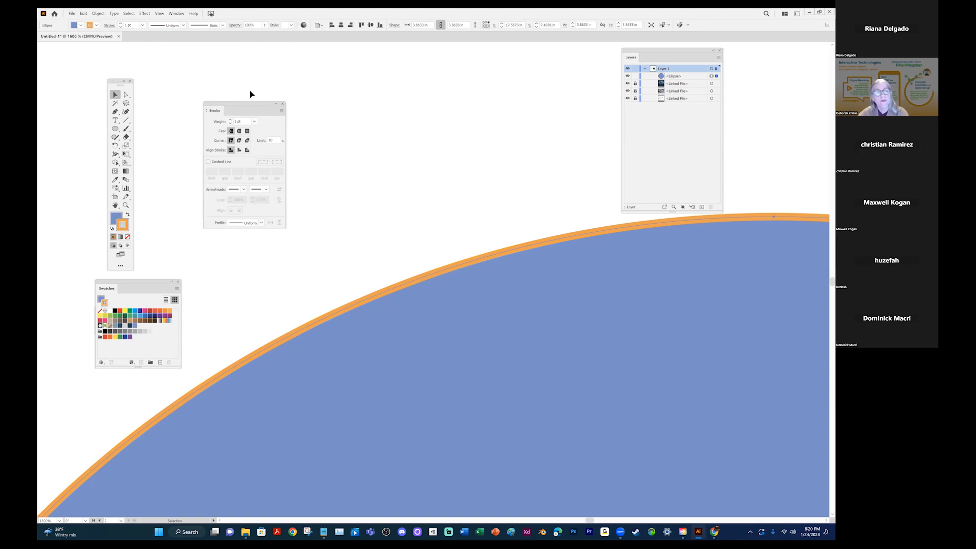
{"action": "left_click", "coordinate": [180, 14]}
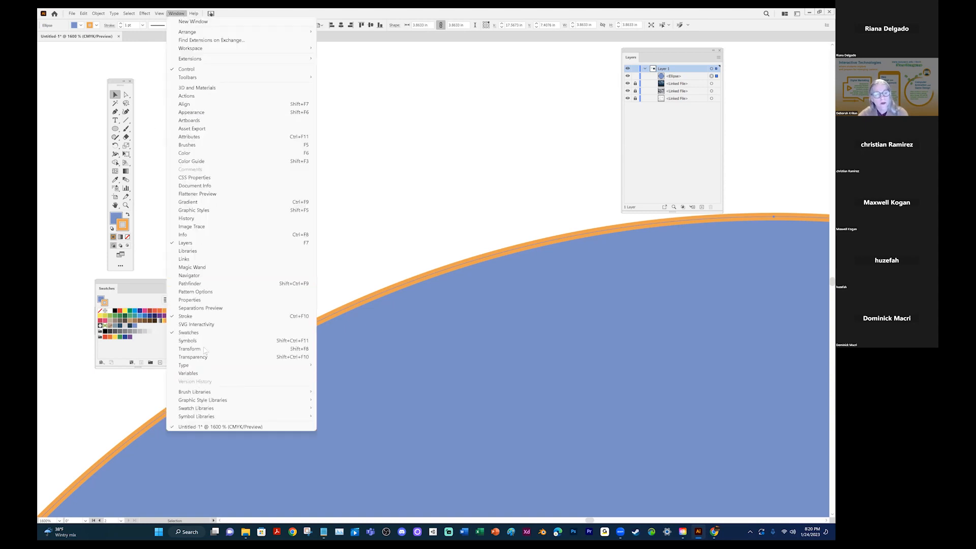
{"action": "left_click", "coordinate": [384, 202]}
{"action": "mouse_move", "coordinate": [240, 102]}
{"action": "left_mouse_down"}
{"action": "mouse_move", "coordinate": [463, 288]}
{"action": "mouse_move", "coordinate": [393, 126]}
{"action": "mouse_move", "coordinate": [239, 76]}
{"action": "mouse_move", "coordinate": [197, 81]}
{"action": "left_mouse_up"}
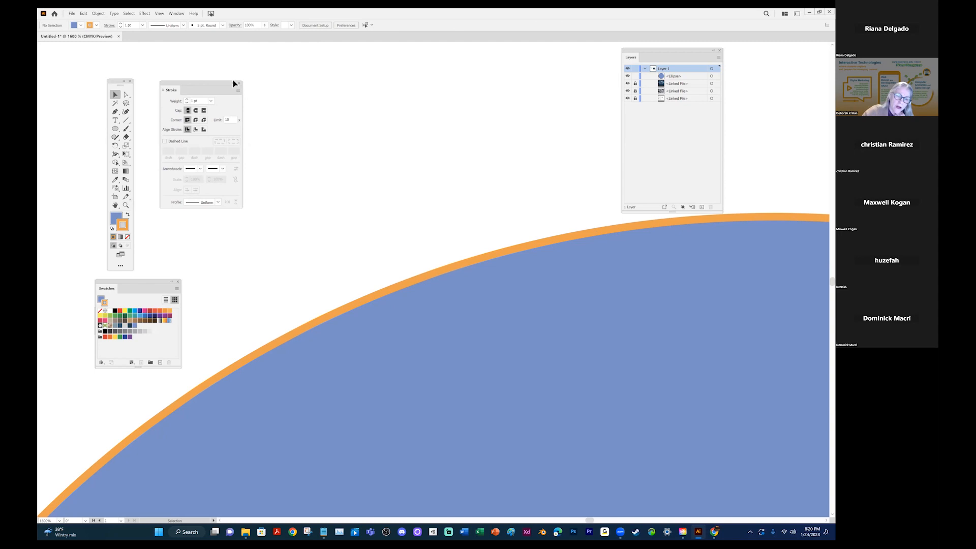
Select the blue circle and set its orange stroke weight to 12 pt.
{"action": "left_click", "coordinate": [456, 294]}
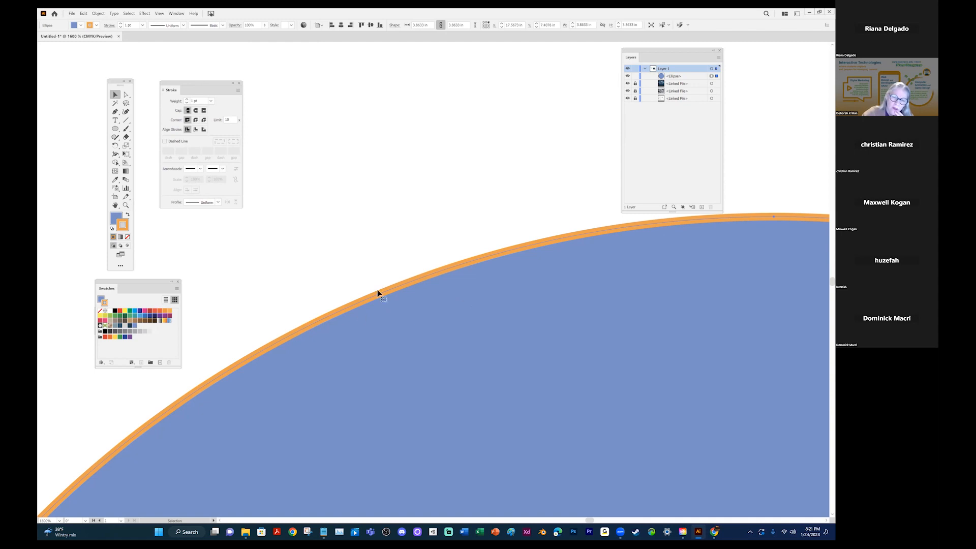
{"action": "left_click", "coordinate": [211, 100]}
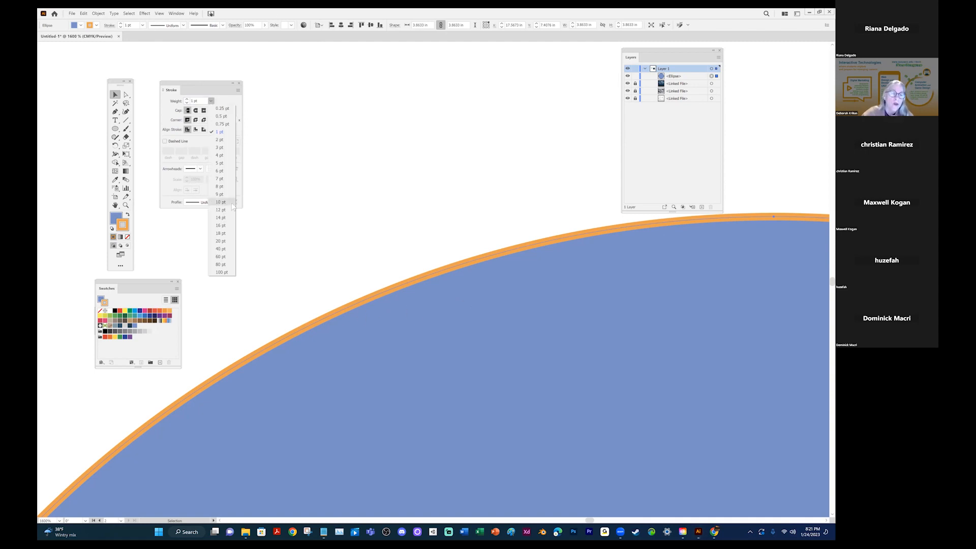
{"action": "left_click", "coordinate": [220, 210]}
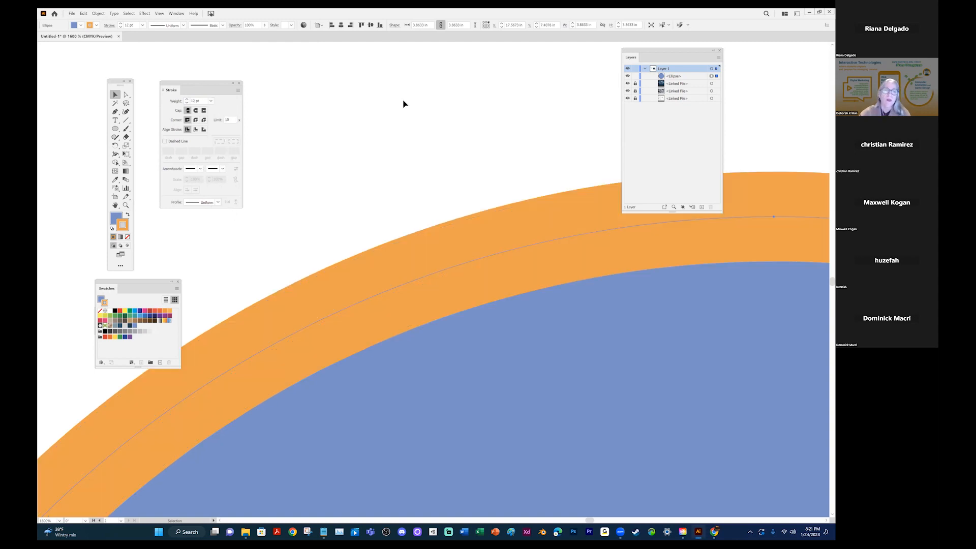
Examine the whole blue circle and its thick orange stroke at 200% magnification, centred on the artboard.
{"action": "left_click", "coordinate": [159, 14]}
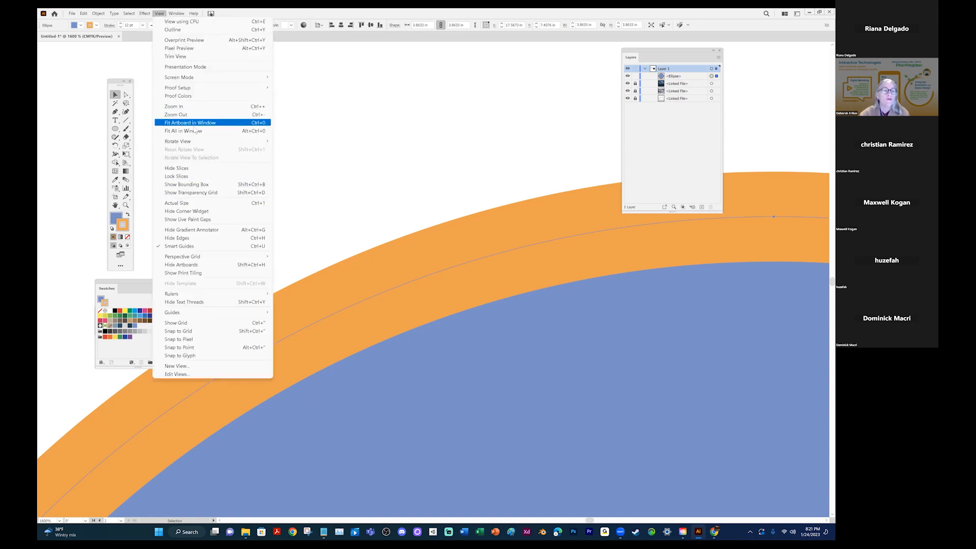
{"action": "left_click", "coordinate": [191, 132]}
{"action": "key", "text": "space"}
{"action": "left_click_drag", "start_coordinate": [688, 326], "coordinate": [457, 303]}
{"action": "key", "text": "z"}
{"action": "left_click", "coordinate": [516, 287]}
{"action": "left_click", "coordinate": [364, 261]}
{"action": "left_click", "coordinate": [513, 291]}
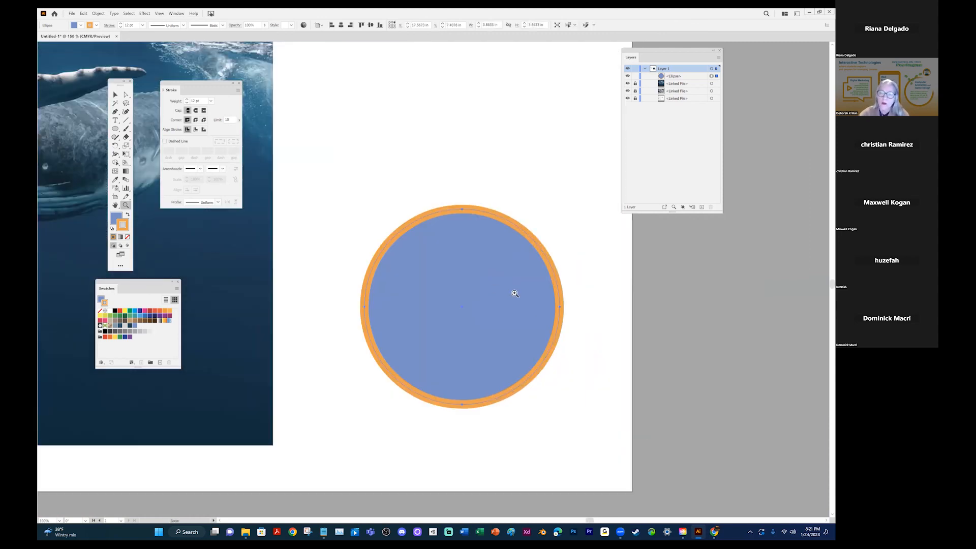
{"action": "left_click", "coordinate": [513, 292]}
{"action": "key", "text": "space"}
{"action": "left_click_drag", "start_coordinate": [332, 261], "coordinate": [491, 266]}
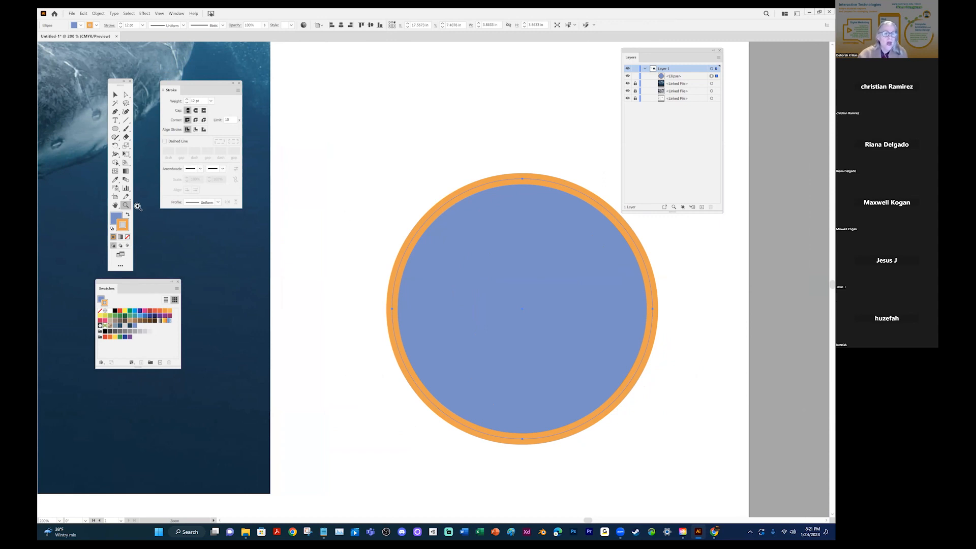
Remove the circle's stroke, reapply it in orange and set its weight to 12 pt again.
{"action": "left_click", "coordinate": [128, 237]}
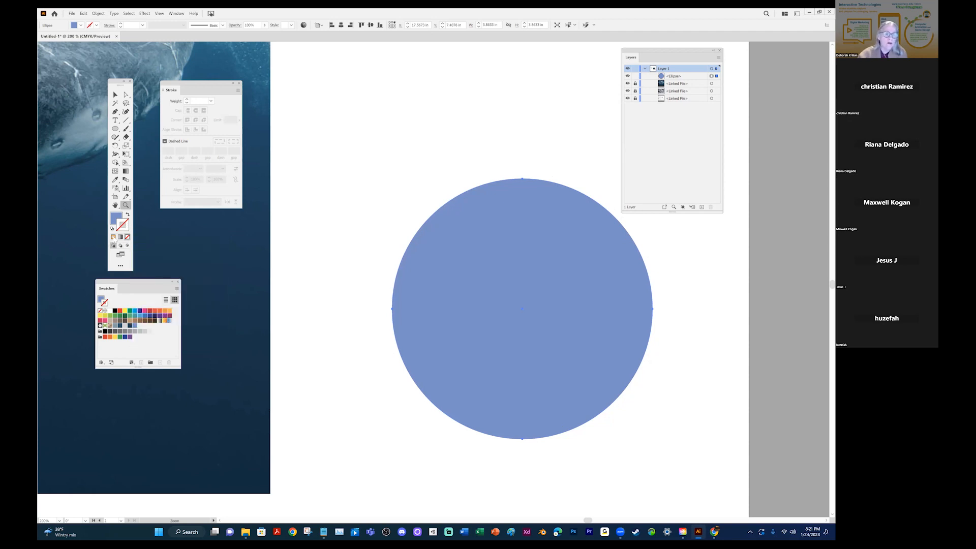
{"action": "left_click", "coordinate": [114, 237]}
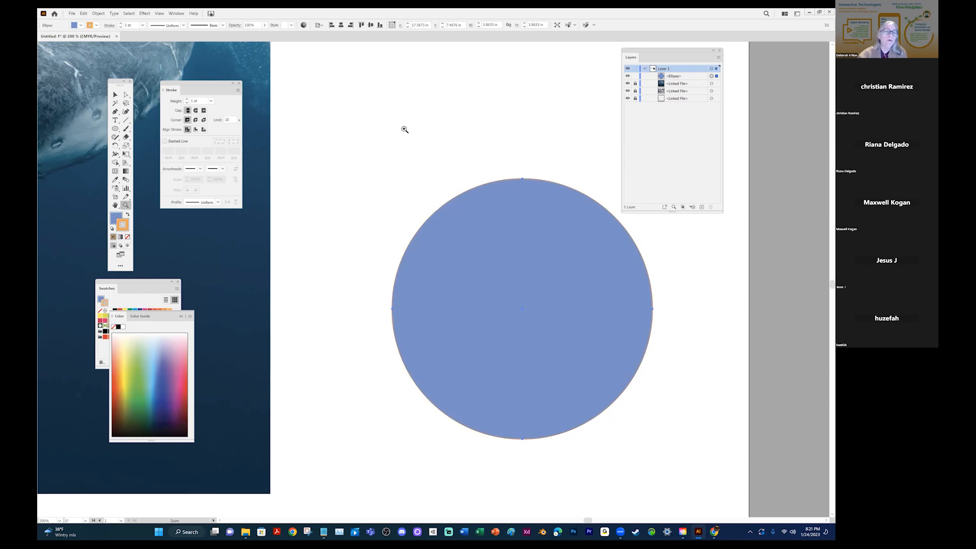
{"action": "left_click", "coordinate": [143, 25]}
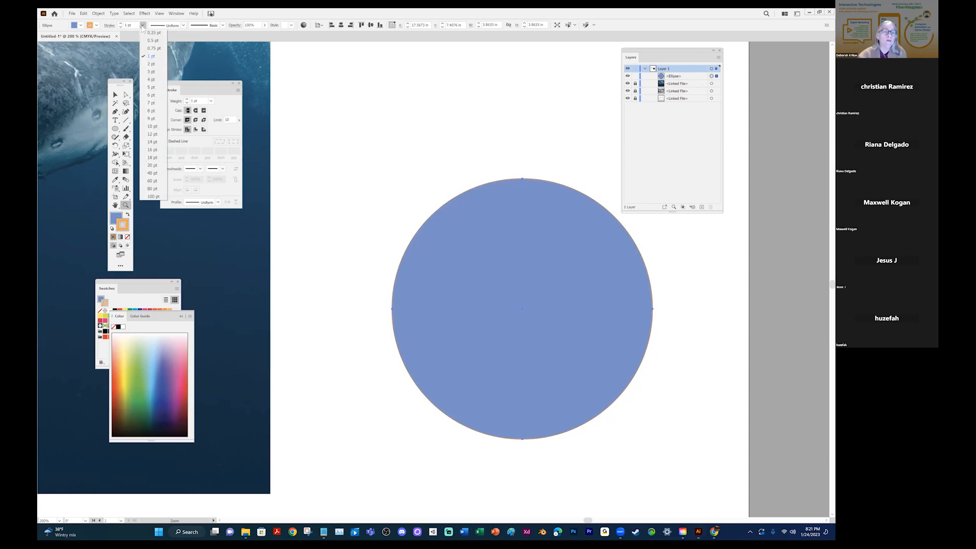
{"action": "left_click", "coordinate": [152, 134]}
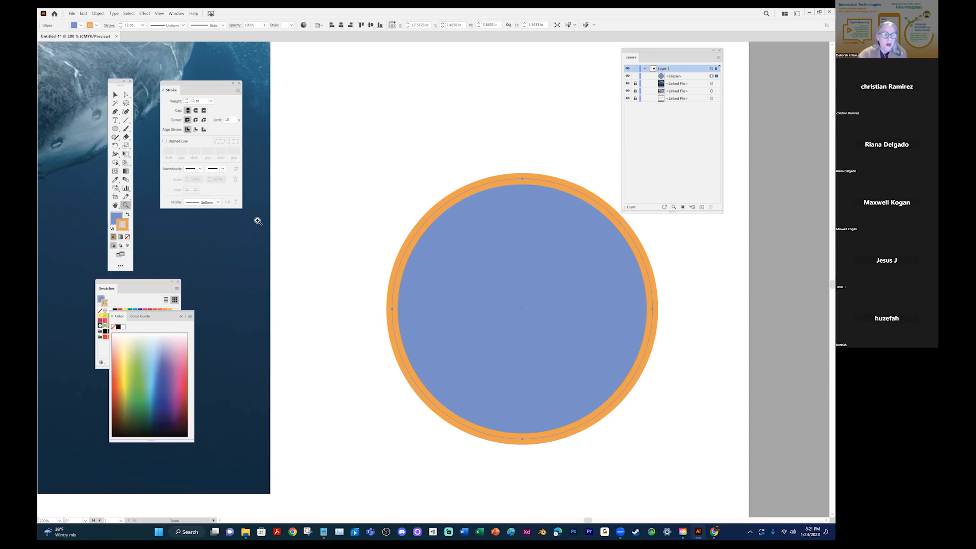
Save the circle's orange stroke color as a swatch and move the Swatches panel lower, clear of the tools.
{"action": "left_click", "coordinate": [183, 316]}
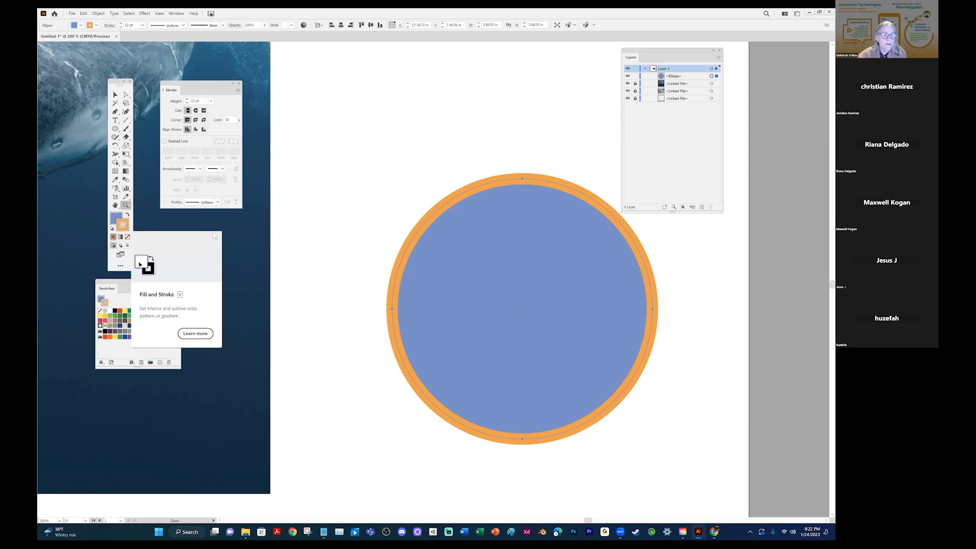
{"action": "left_click", "coordinate": [246, 272]}
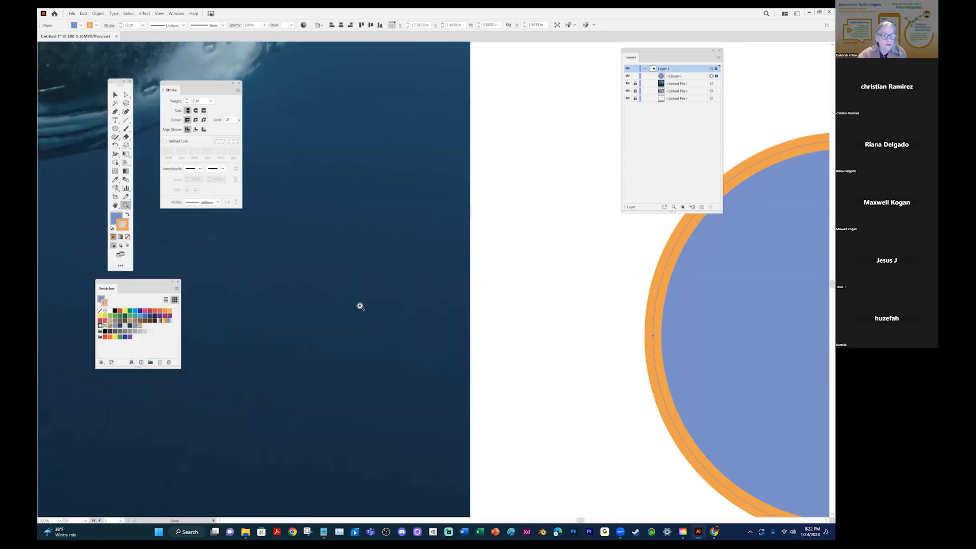
{"action": "left_click_drag", "start_coordinate": [636, 305], "coordinate": [391, 279]}
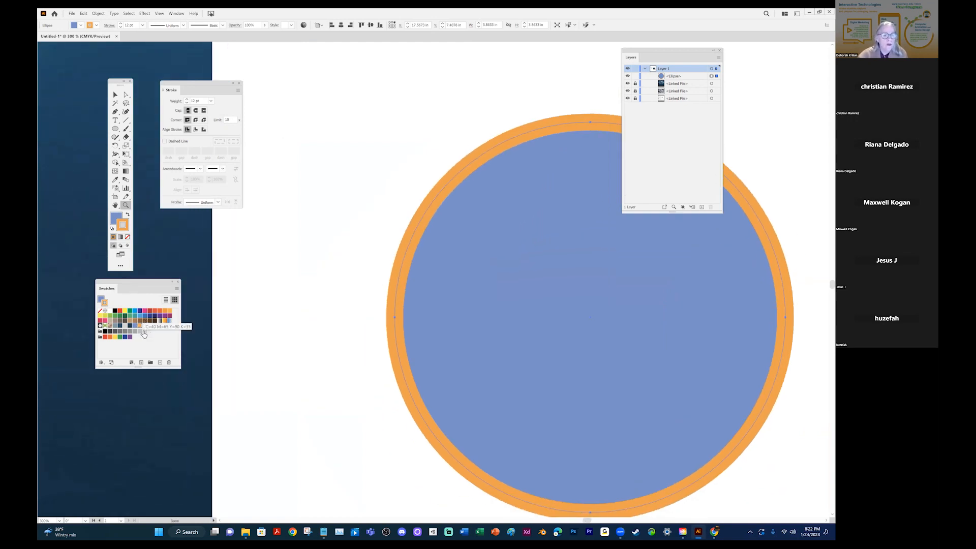
{"action": "left_click_drag", "start_coordinate": [150, 285], "coordinate": [133, 387]}
{"action": "left_click", "coordinate": [106, 310]}
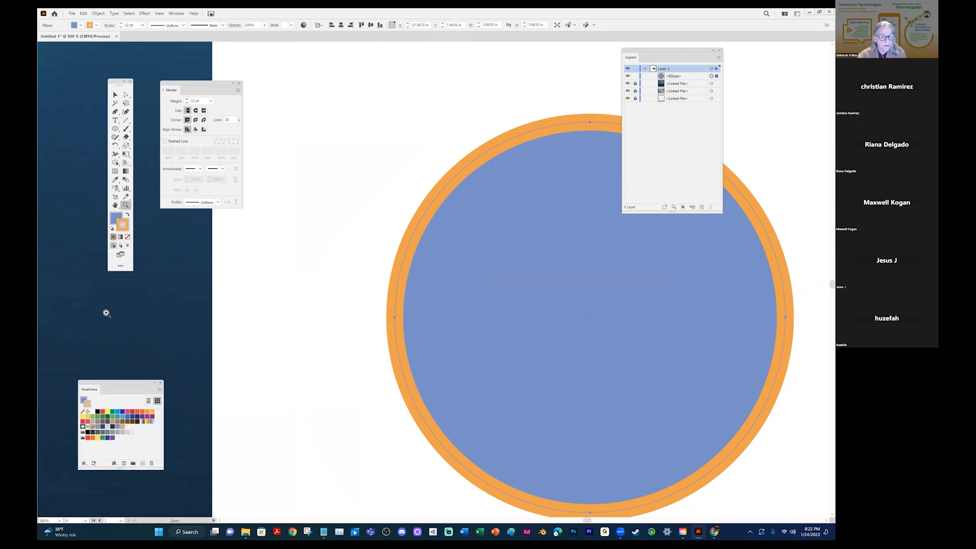
{"action": "left_click_drag", "start_coordinate": [543, 293], "coordinate": [413, 256]}
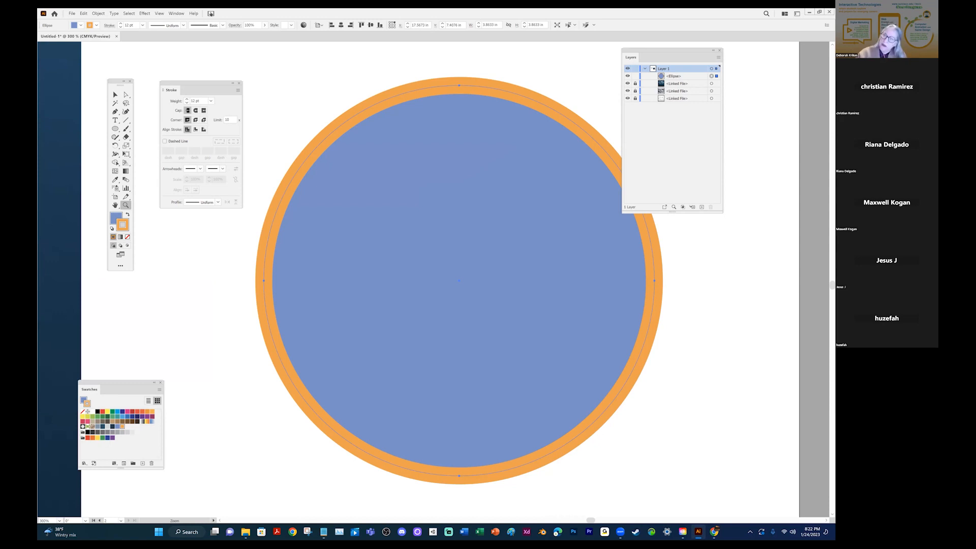
{"action": "left_click", "coordinate": [645, 69]}
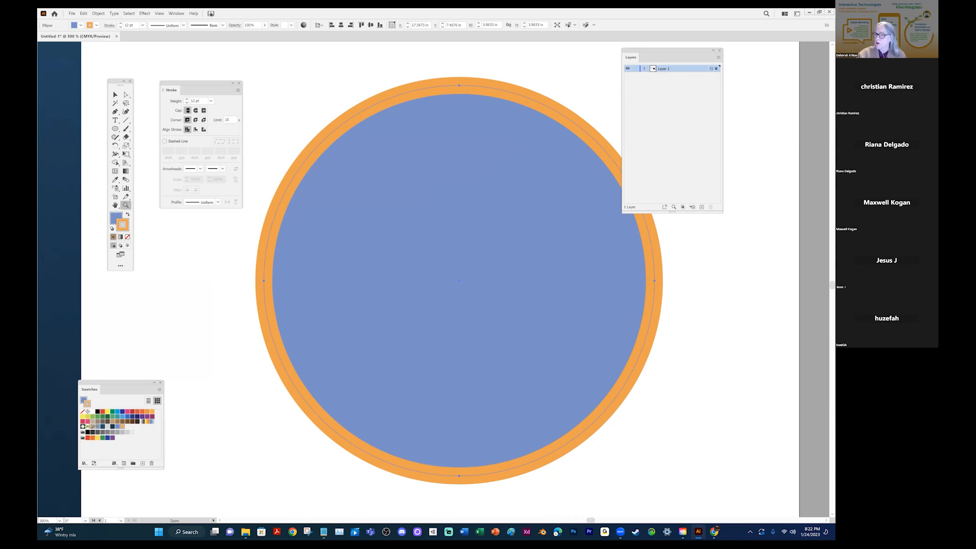
{"action": "left_click", "coordinate": [644, 68]}
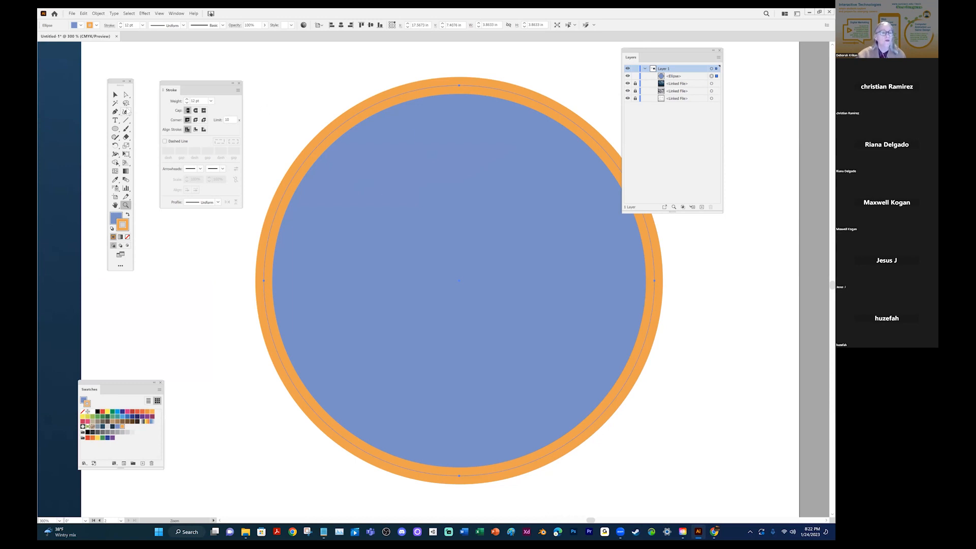
Draw an open zigzag path with five straight-connected anchor points and two peaks below the circle, using the Pen tool.
{"action": "left_click", "coordinate": [114, 112]}
{"action": "left_click_drag", "start_coordinate": [550, 368], "coordinate": [583, 197]}
{"action": "left_click", "coordinate": [271, 430]}
{"action": "left_click", "coordinate": [430, 365]}
{"action": "left_click", "coordinate": [565, 418]}
{"action": "left_click", "coordinate": [639, 331]}
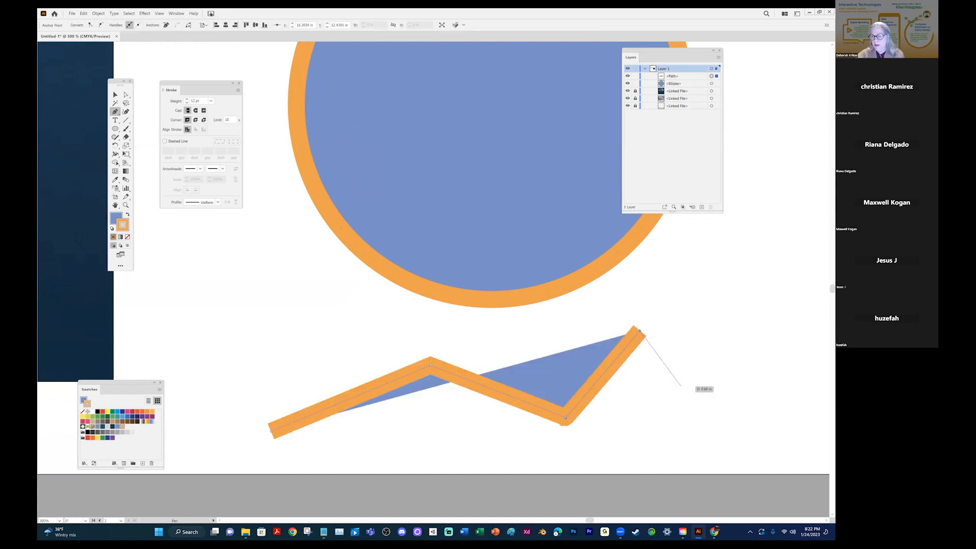
{"action": "left_click", "coordinate": [743, 423]}
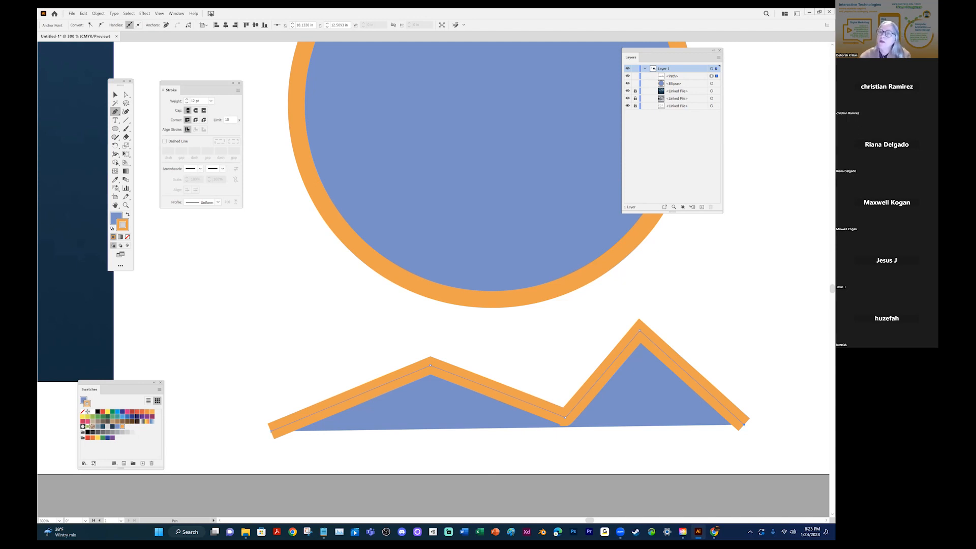
Rename the new zigzag path in Layer 1 as wave.
{"action": "double_click", "coordinate": [673, 77]}
{"action": "type", "text": "wal"}
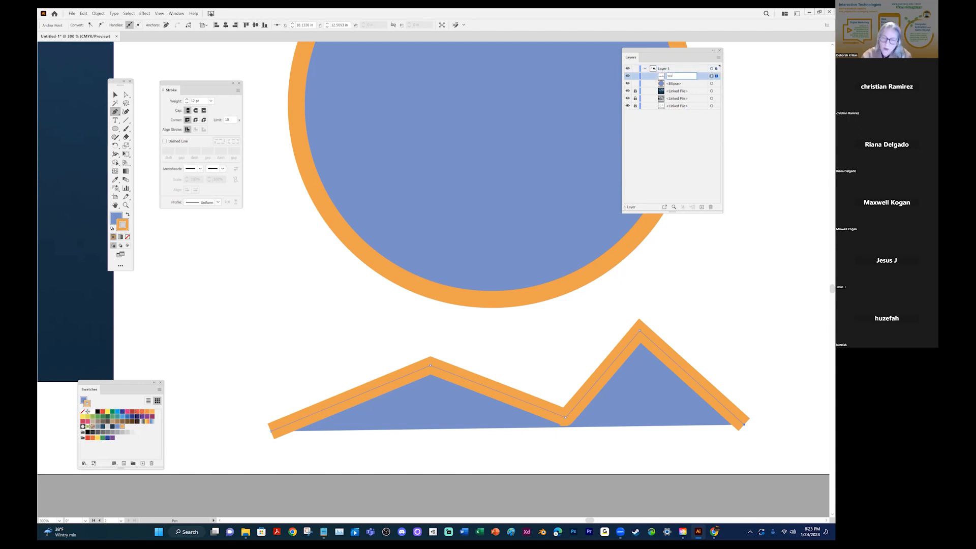
{"action": "key", "text": "Return"}
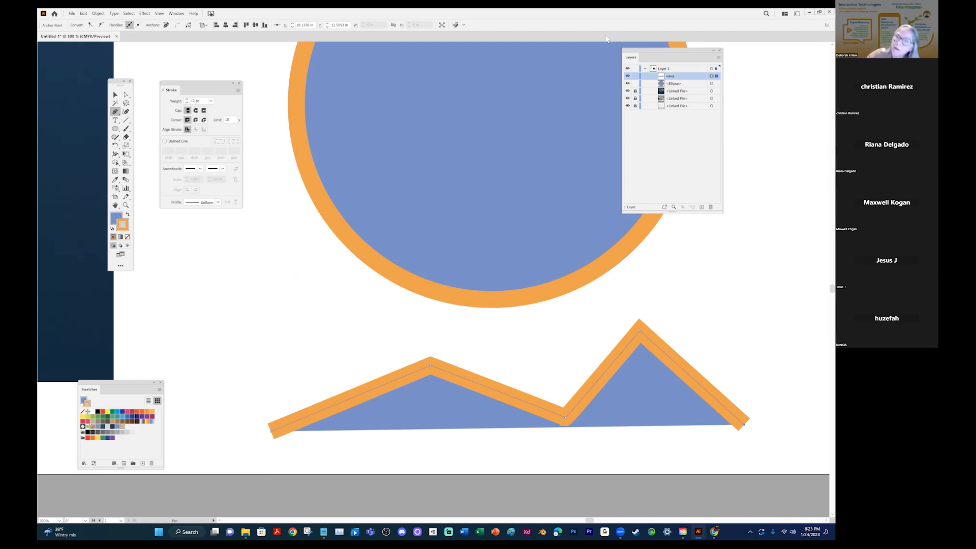
Move the Layers panel off the wave path's left end and give its stroke a round cap and round join.
{"action": "left_click_drag", "start_coordinate": [666, 51], "coordinate": [554, 78]}
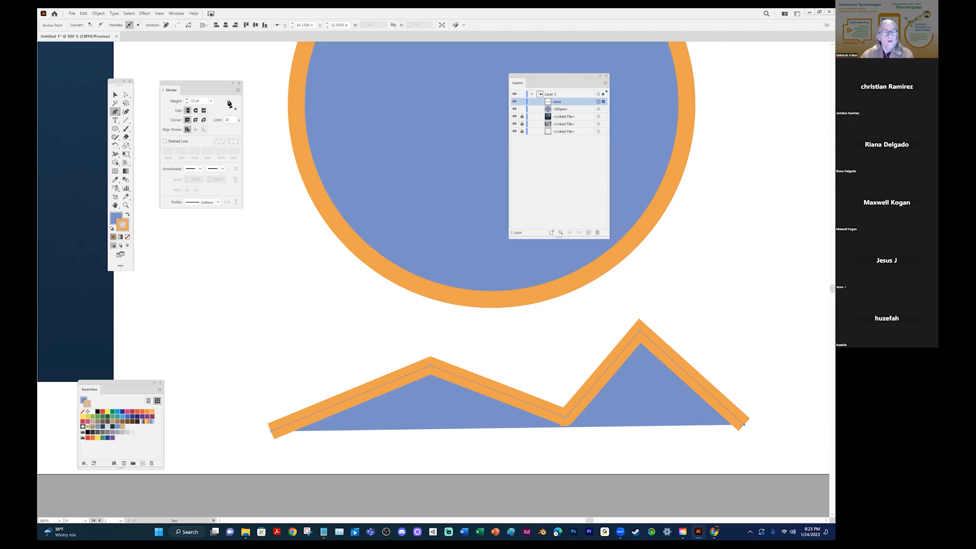
{"action": "key", "text": "z"}
{"action": "left_click", "coordinate": [287, 417]}
{"action": "left_click", "coordinate": [460, 305]}
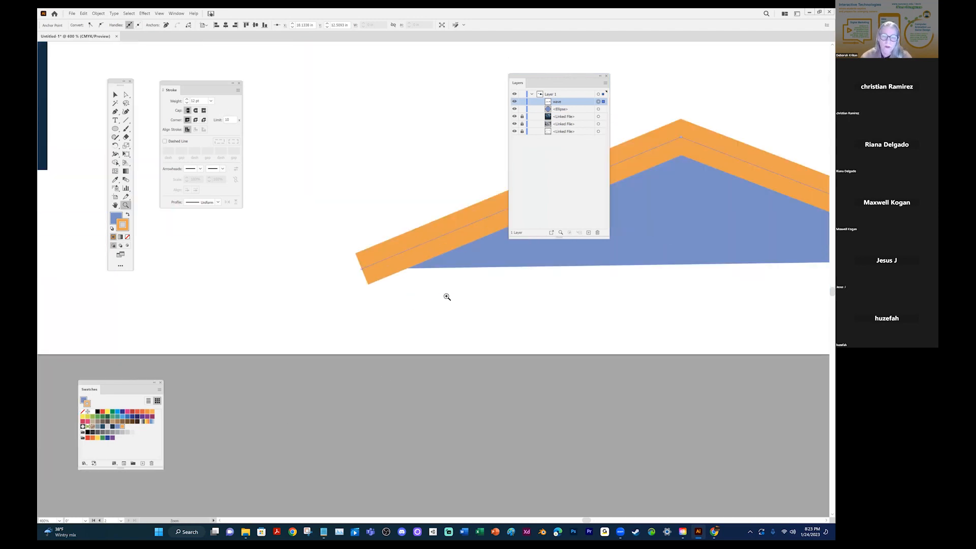
{"action": "left_click", "coordinate": [361, 260]}
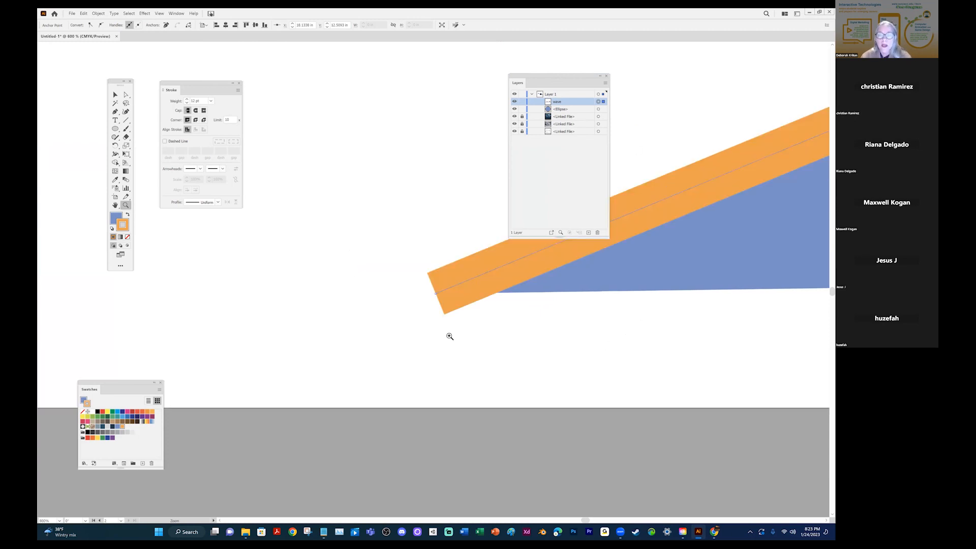
{"action": "mouse_move", "coordinate": [575, 81]}
{"action": "left_mouse_down"}
{"action": "mouse_move", "coordinate": [389, 56]}
{"action": "mouse_move", "coordinate": [451, 67]}
{"action": "mouse_move", "coordinate": [333, 80]}
{"action": "left_mouse_up"}
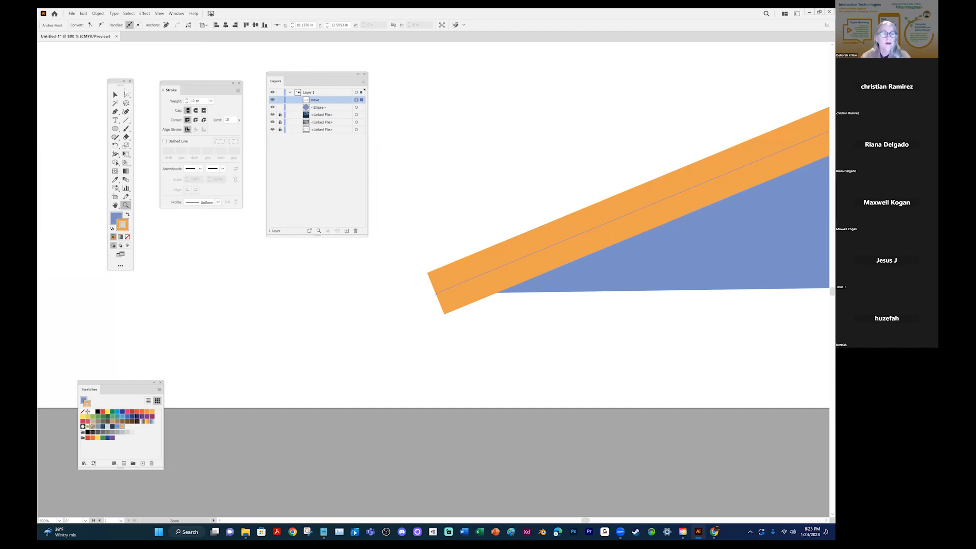
{"action": "left_click", "coordinate": [116, 95]}
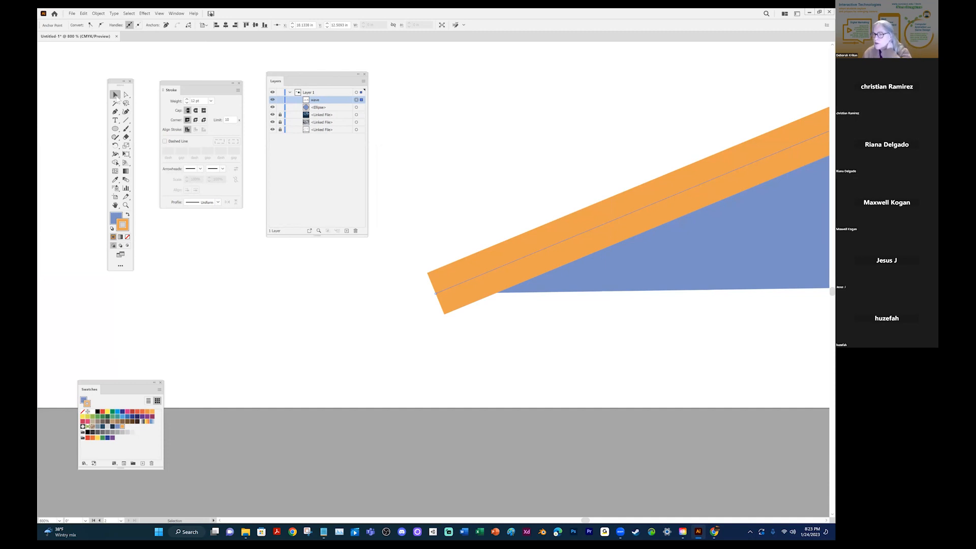
{"action": "left_click", "coordinate": [196, 110]}
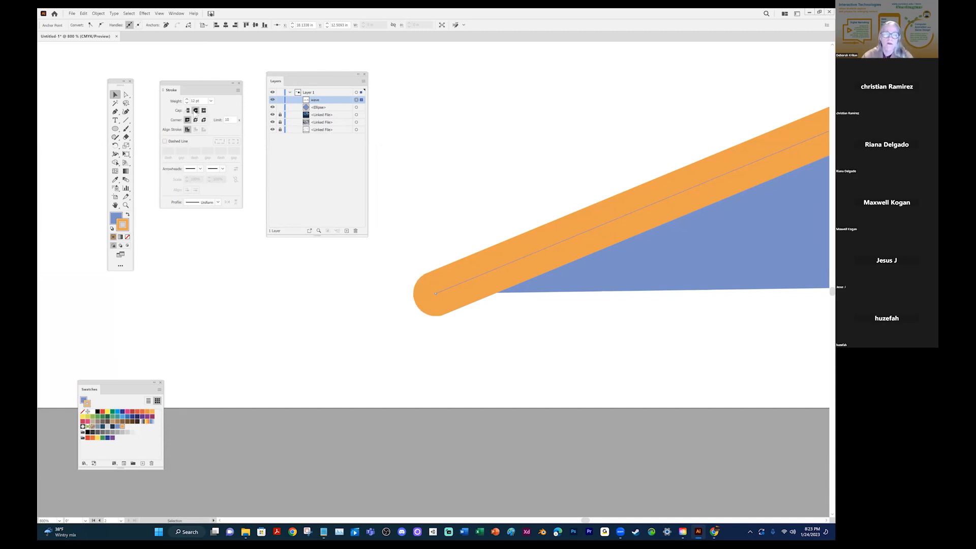
{"action": "left_click", "coordinate": [196, 120]}
Compare projecting and butt caps on the wave path's stroke, finishing with the projecting cap.
{"action": "left_click", "coordinate": [204, 111]}
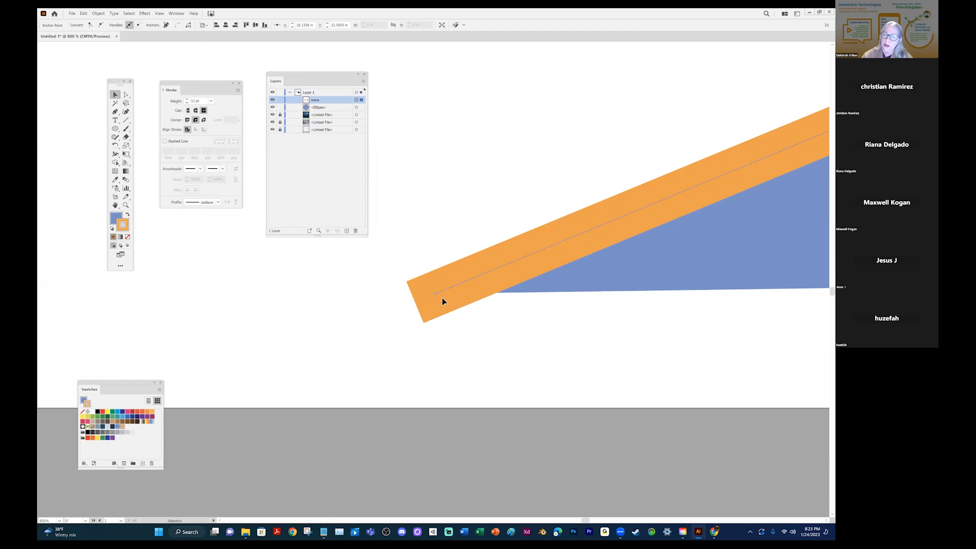
{"action": "left_click", "coordinate": [188, 111]}
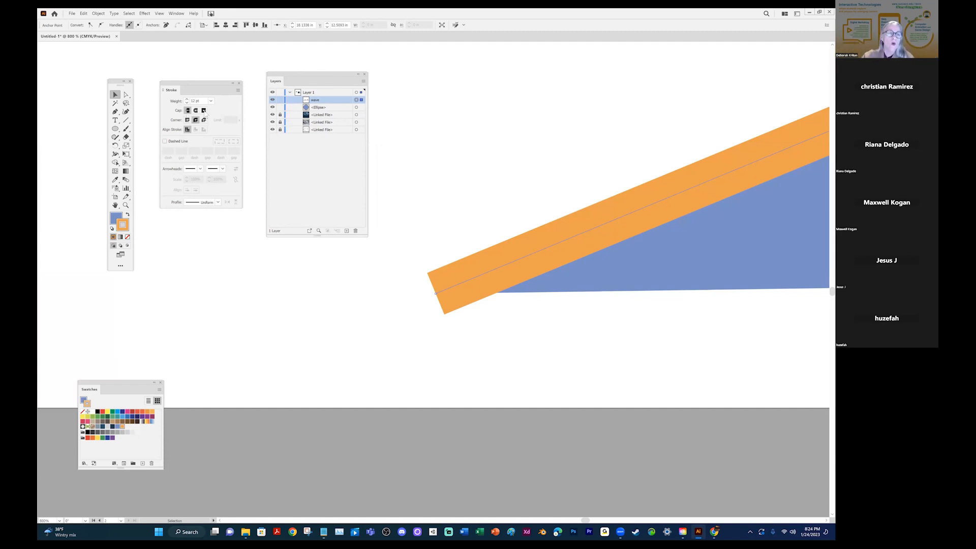
{"action": "left_click", "coordinate": [204, 110]}
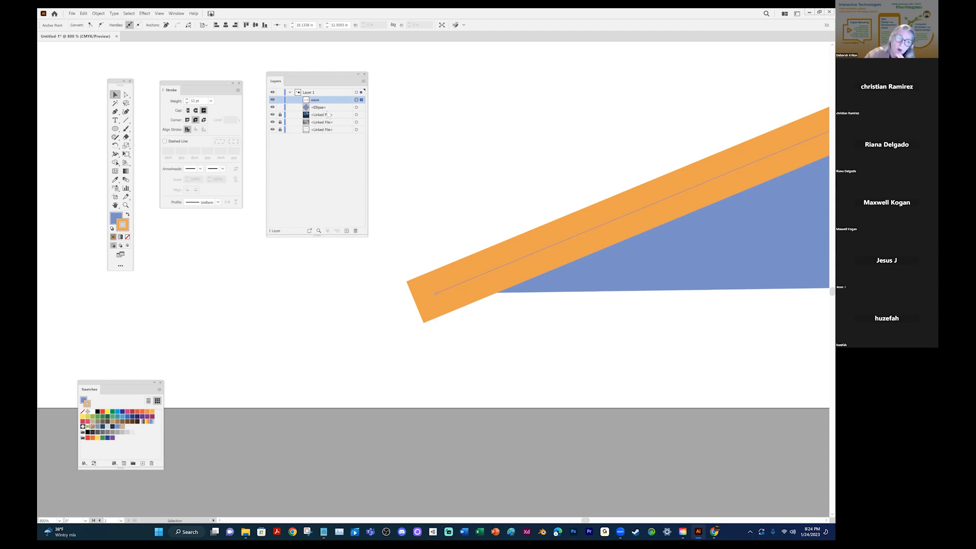
Give the wave path's stroke a round cap and place the Layers panel below the path's second peak.
{"action": "left_click", "coordinate": [195, 111]}
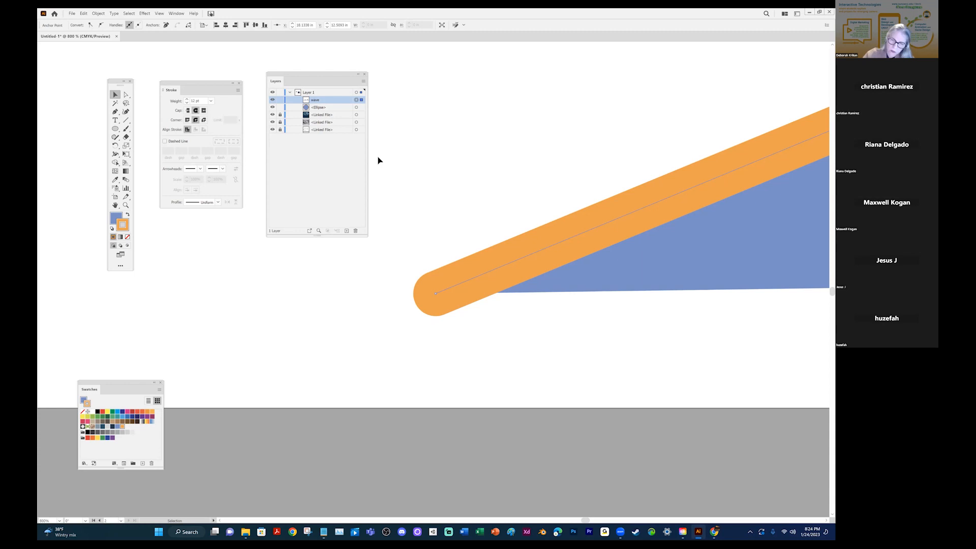
{"action": "left_click_drag", "start_coordinate": [623, 175], "coordinate": [302, 202]}
{"action": "key", "text": "ctrl+space"}
{"action": "left_click_drag", "start_coordinate": [552, 143], "coordinate": [437, 164]}
{"action": "left_click_drag", "start_coordinate": [632, 168], "coordinate": [440, 223]}
{"action": "left_click_drag", "start_coordinate": [330, 78], "coordinate": [676, 298]}
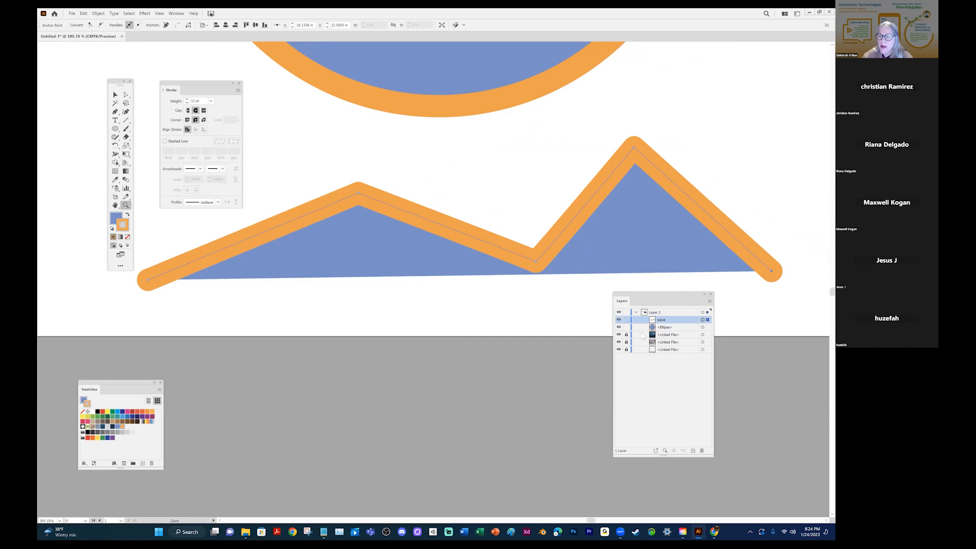
{"action": "key", "text": "space"}
{"action": "left_click_drag", "start_coordinate": [562, 246], "coordinate": [510, 261]}
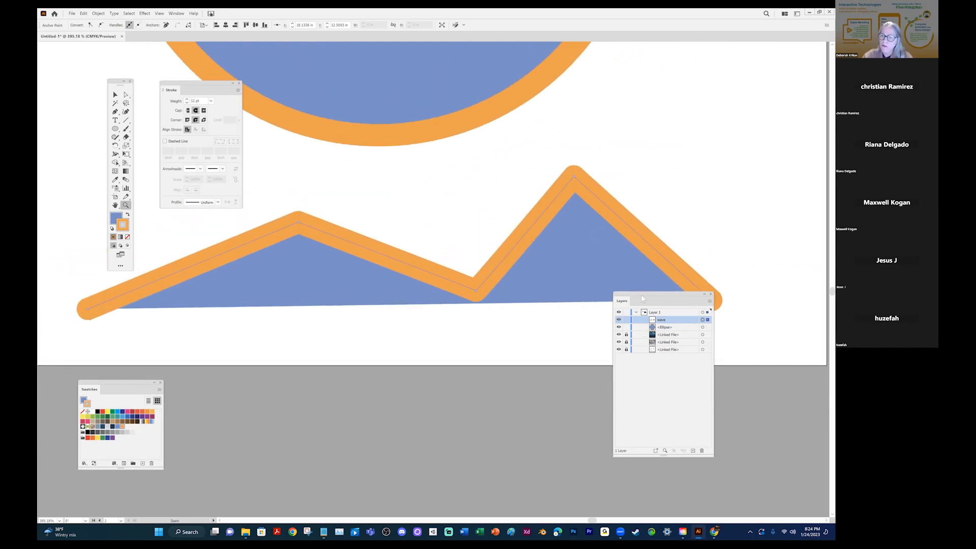
{"action": "left_click_drag", "start_coordinate": [644, 288], "coordinate": [617, 321]}
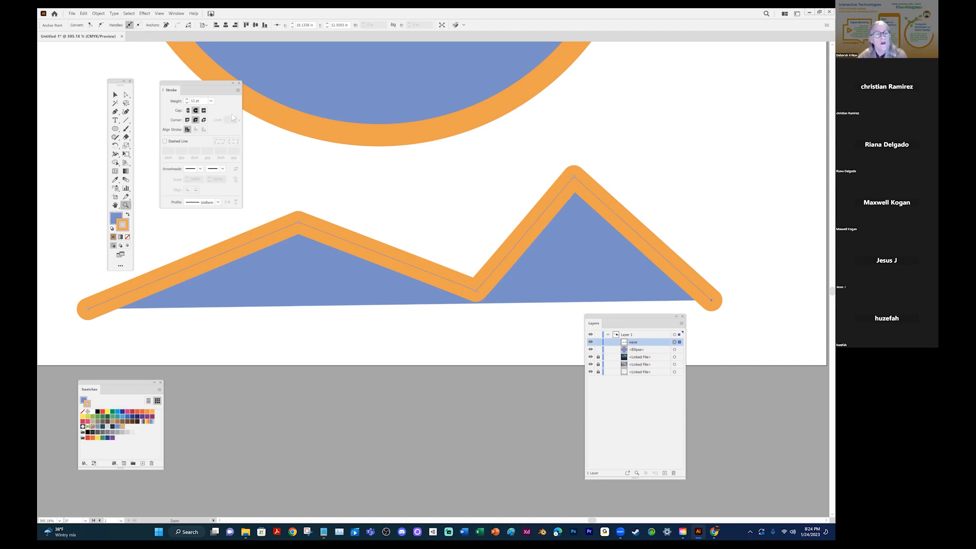
Smooth the wave's first peak using the Anchor Point tool and move the Swatches and Layers panels off the path.
{"action": "left_click", "coordinate": [119, 113]}
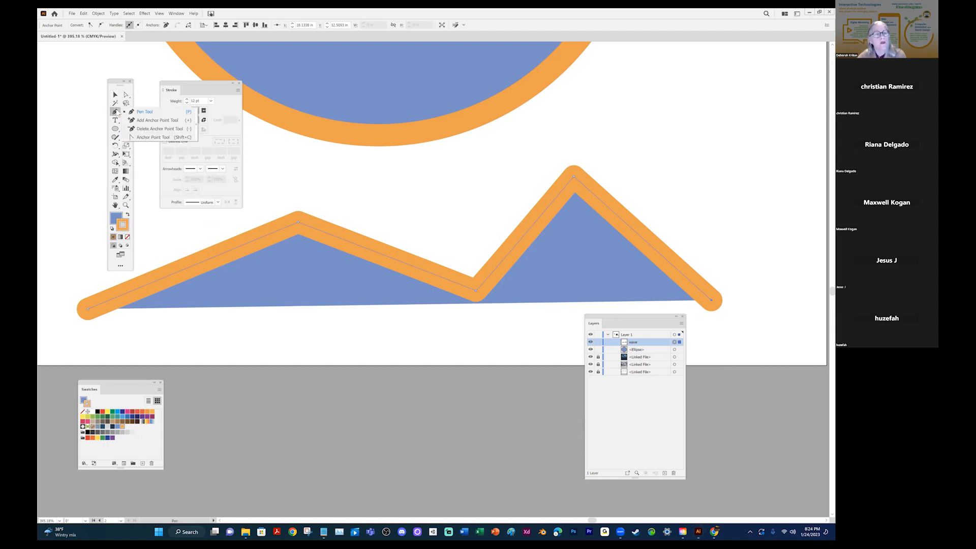
{"action": "left_click", "coordinate": [151, 138]}
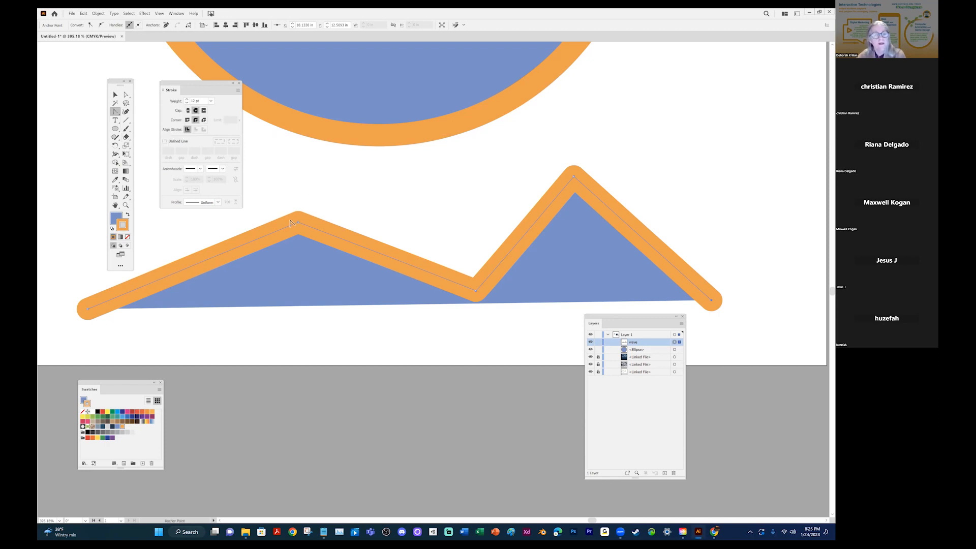
{"action": "mouse_move", "coordinate": [298, 223]}
{"action": "left_mouse_down"}
{"action": "mouse_move", "coordinate": [464, 255]}
{"action": "mouse_move", "coordinate": [471, 91]}
{"action": "mouse_move", "coordinate": [246, 148]}
{"action": "mouse_move", "coordinate": [235, 93]}
{"action": "mouse_move", "coordinate": [281, 35]}
{"action": "mouse_move", "coordinate": [425, 131]}
{"action": "mouse_move", "coordinate": [279, 116]}
{"action": "mouse_move", "coordinate": [256, 95]}
{"action": "mouse_move", "coordinate": [279, 51]}
{"action": "mouse_move", "coordinate": [340, 224]}
{"action": "mouse_move", "coordinate": [379, 284]}
{"action": "left_mouse_up"}
{"action": "left_click_drag", "start_coordinate": [388, 321], "coordinate": [452, 377]}
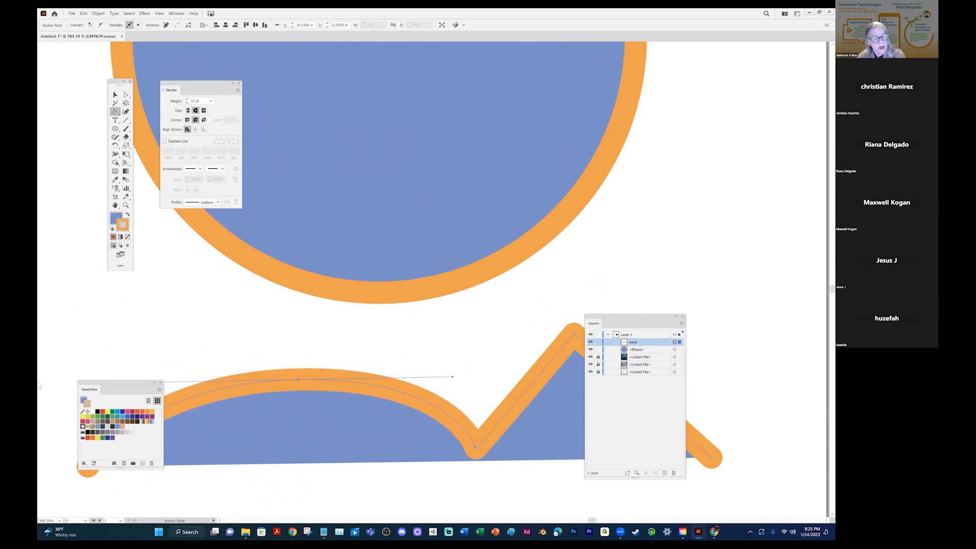
{"action": "left_click_drag", "start_coordinate": [135, 382], "coordinate": [114, 282]}
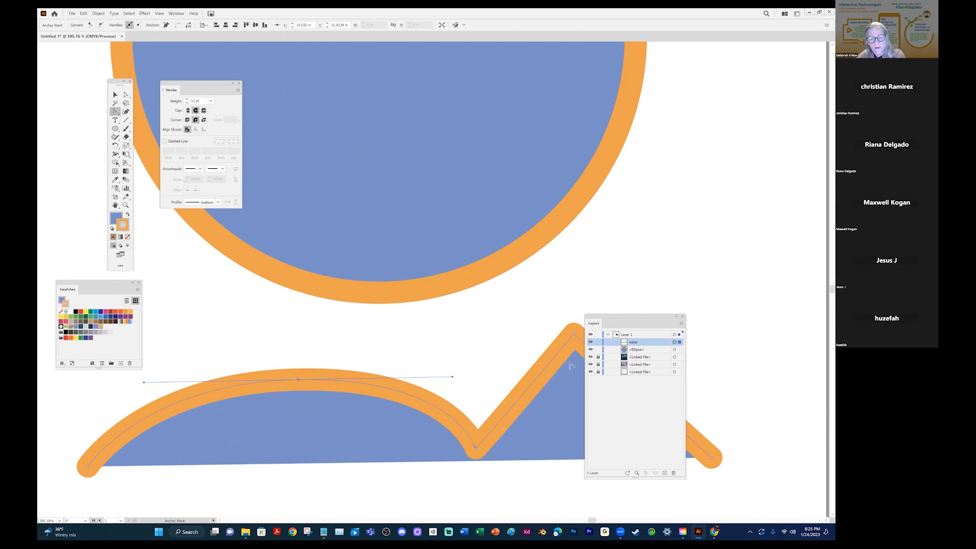
{"action": "left_click_drag", "start_coordinate": [629, 320], "coordinate": [627, 69]}
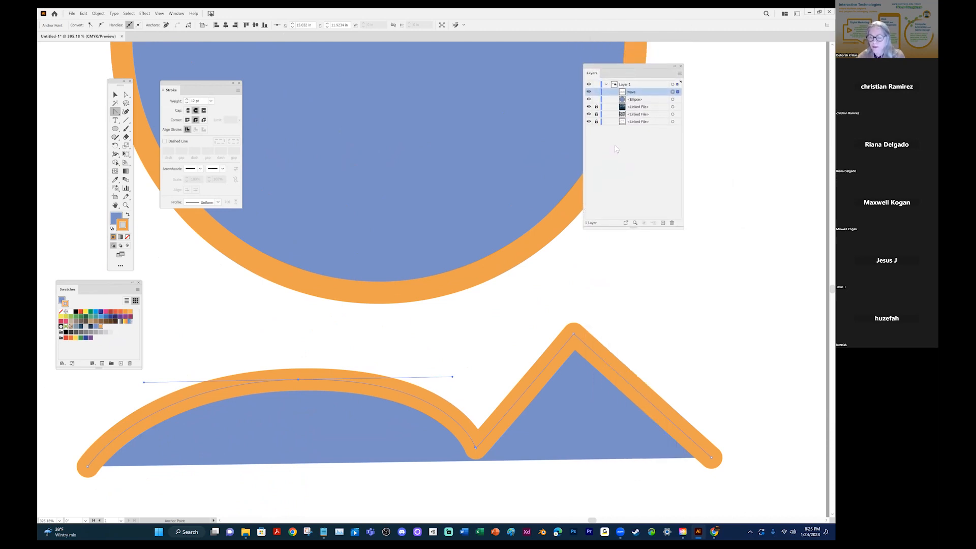
Pull out smooth handles on the wave's second peak, right endpoint and valley, and readjust the first peak's handles.
{"action": "left_click_drag", "start_coordinate": [575, 334], "coordinate": [689, 327]}
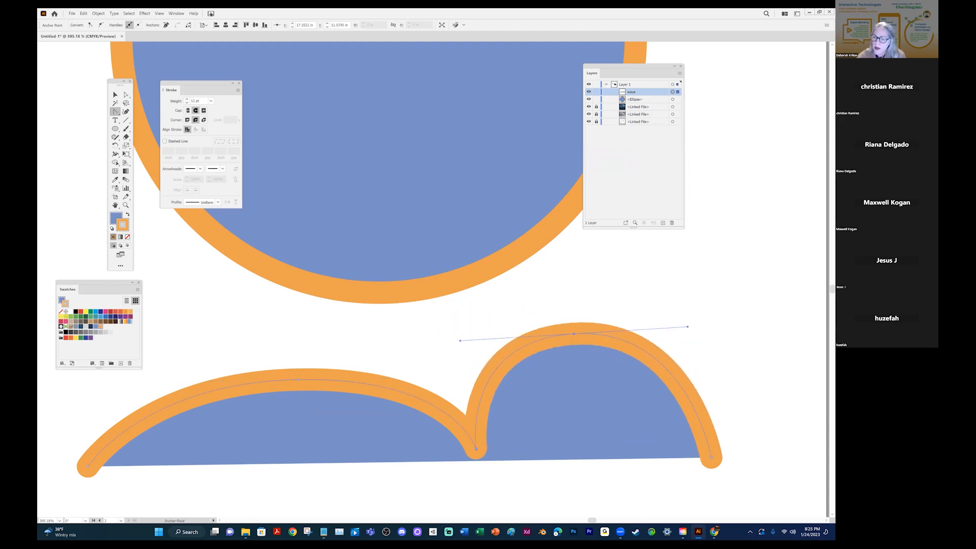
{"action": "left_click_drag", "start_coordinate": [711, 457], "coordinate": [821, 414]}
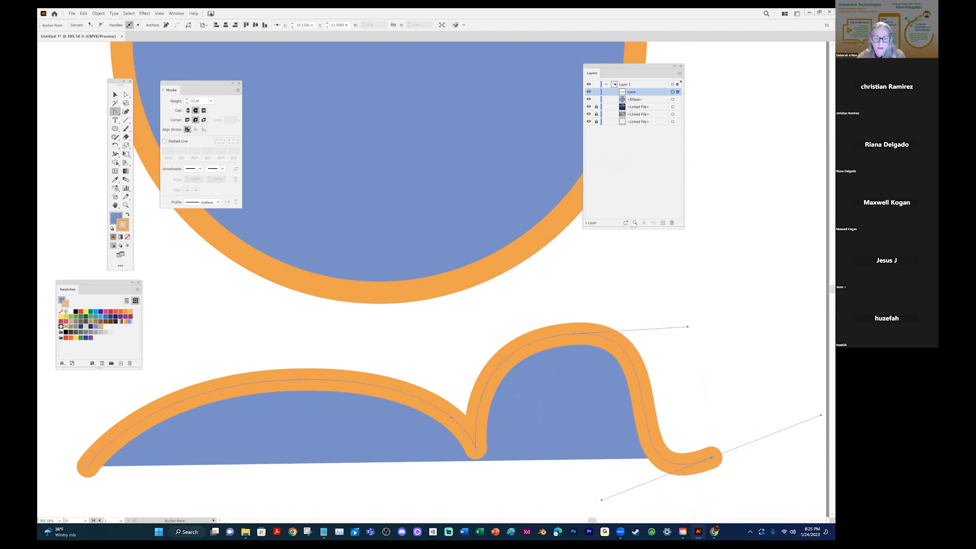
{"action": "left_click_drag", "start_coordinate": [475, 447], "coordinate": [547, 412]}
{"action": "left_click_drag", "start_coordinate": [298, 379], "coordinate": [446, 384]}
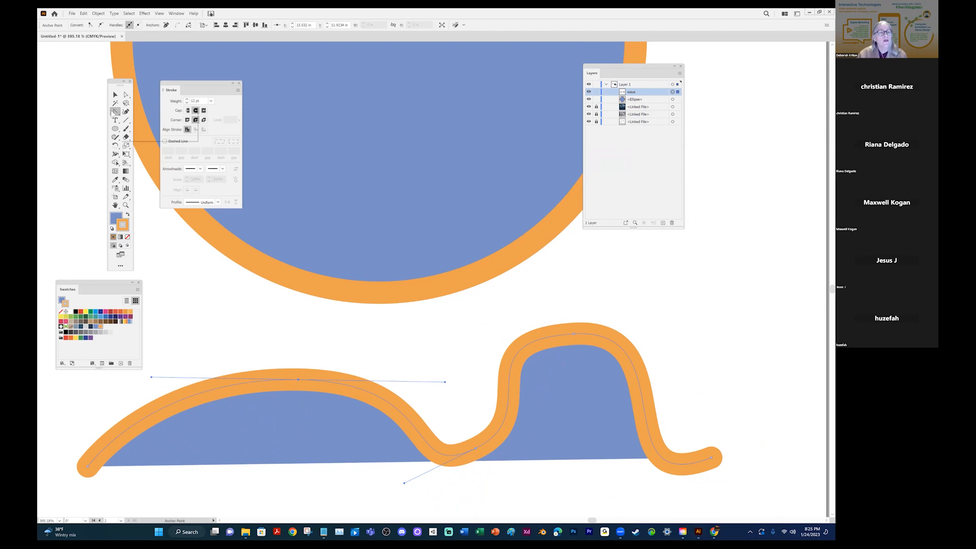
Convert the wave's two peaks, valley and right endpoint back to corner points using the Anchor Point tool.
{"action": "left_click", "coordinate": [115, 111]}
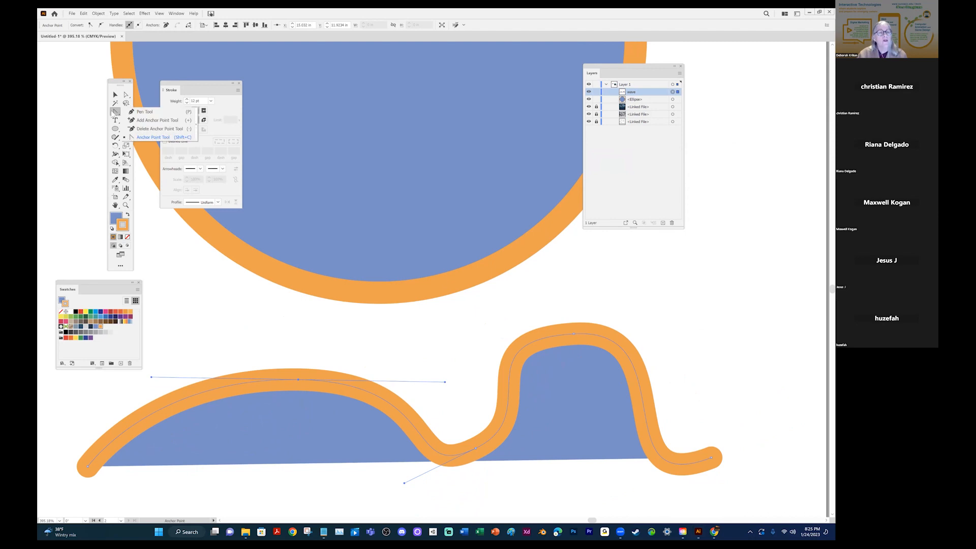
{"action": "left_click", "coordinate": [147, 138]}
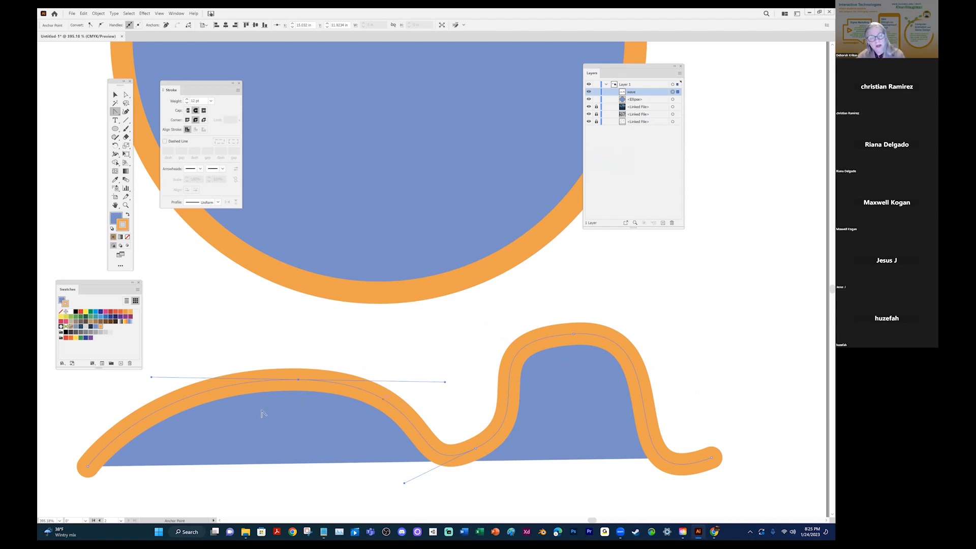
{"action": "left_click", "coordinate": [297, 380]}
{"action": "left_click", "coordinate": [574, 334]}
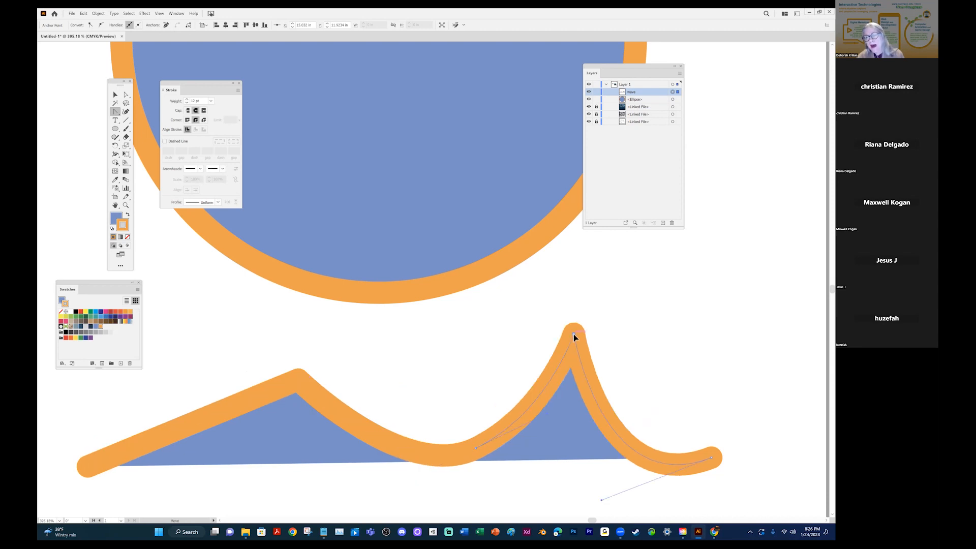
{"action": "left_click", "coordinate": [475, 448]}
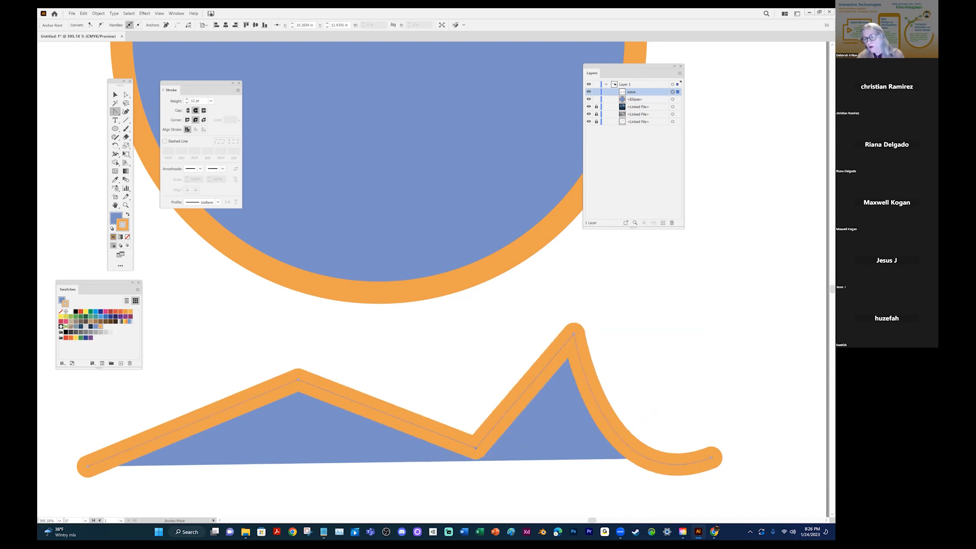
{"action": "left_click", "coordinate": [711, 457]}
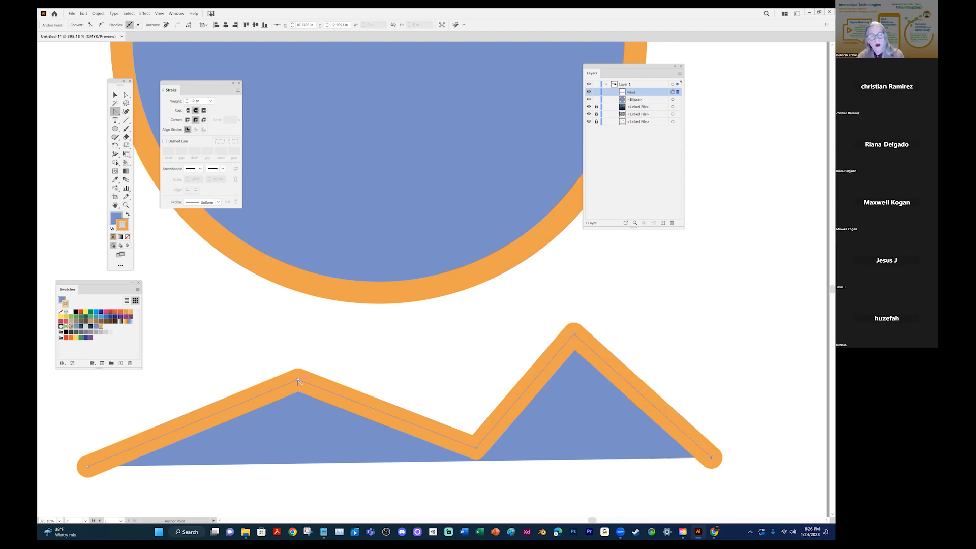
Pull horizontal handles from the wave's first peak and remove the valley-side handle, keeping only the outer segment curved.
{"action": "mouse_move", "coordinate": [298, 379]}
{"action": "left_mouse_down"}
{"action": "mouse_move", "coordinate": [563, 348]}
{"action": "mouse_move", "coordinate": [448, 335]}
{"action": "mouse_move", "coordinate": [442, 384]}
{"action": "mouse_move", "coordinate": [311, 375]}
{"action": "left_mouse_up"}
{"action": "left_click_drag", "start_coordinate": [435, 376], "coordinate": [465, 372]}
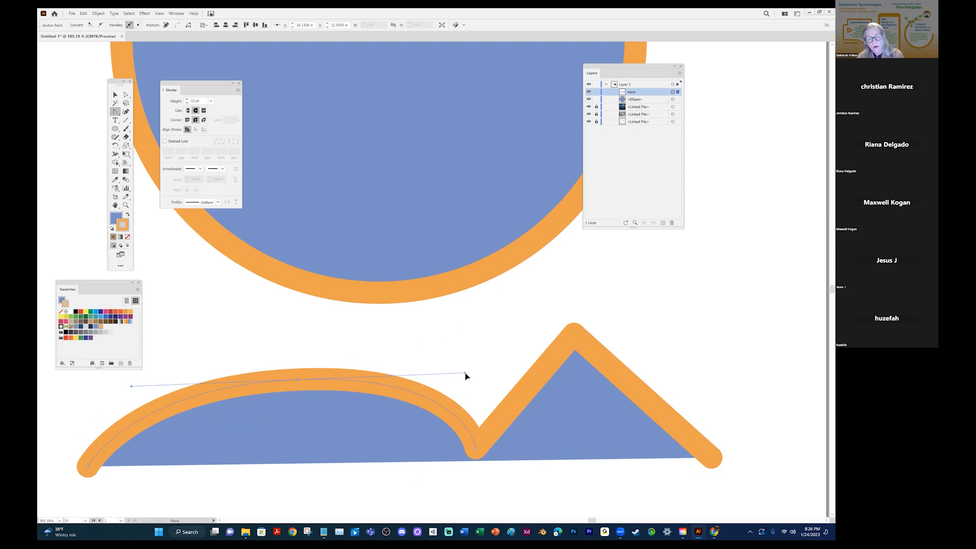
{"action": "left_click", "coordinate": [298, 381]}
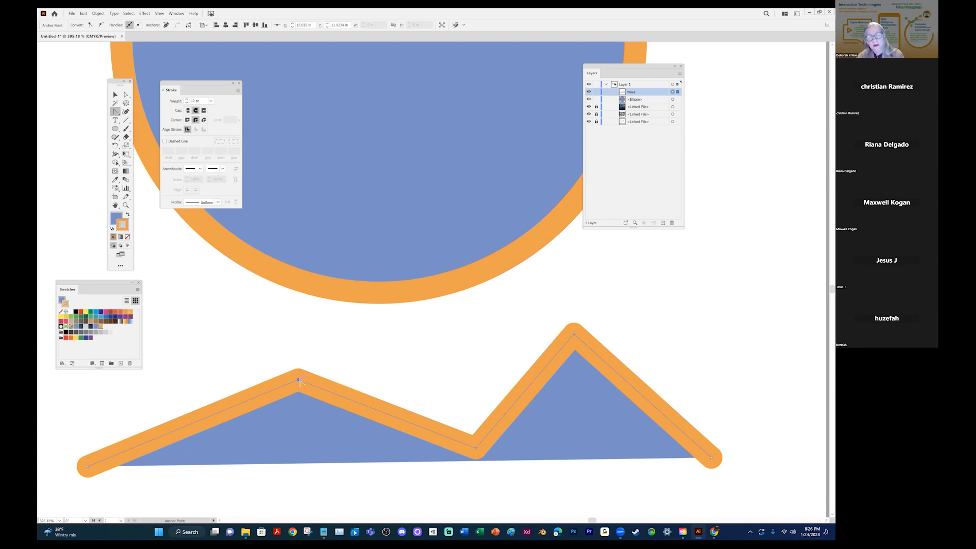
{"action": "left_click_drag", "start_coordinate": [298, 379], "coordinate": [476, 380]}
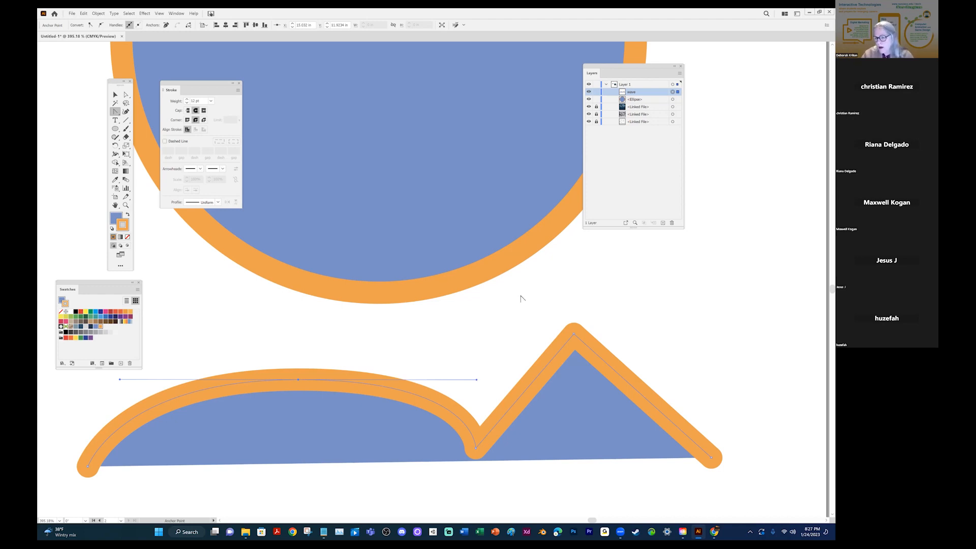
{"action": "left_click", "coordinate": [476, 379]}
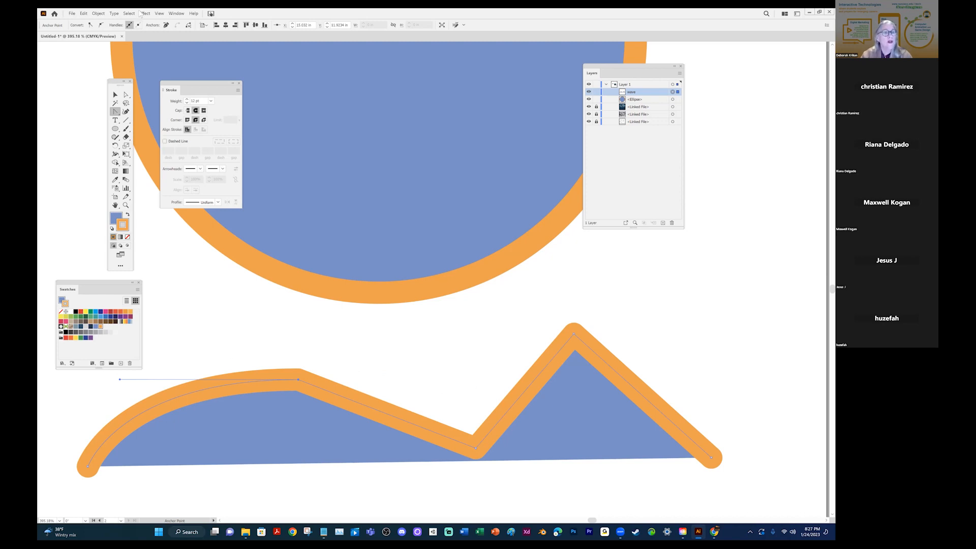
Move the Tools panel off the circle and raise only the wave's second peak slightly with the Direct Selection tool.
{"action": "left_click_drag", "start_coordinate": [112, 83], "coordinate": [78, 65]}
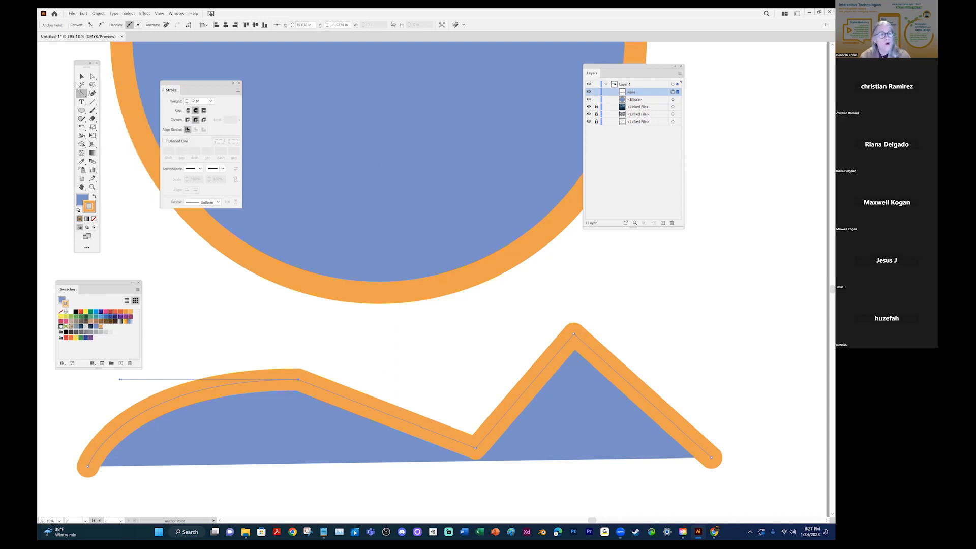
{"action": "left_click", "coordinate": [93, 77]}
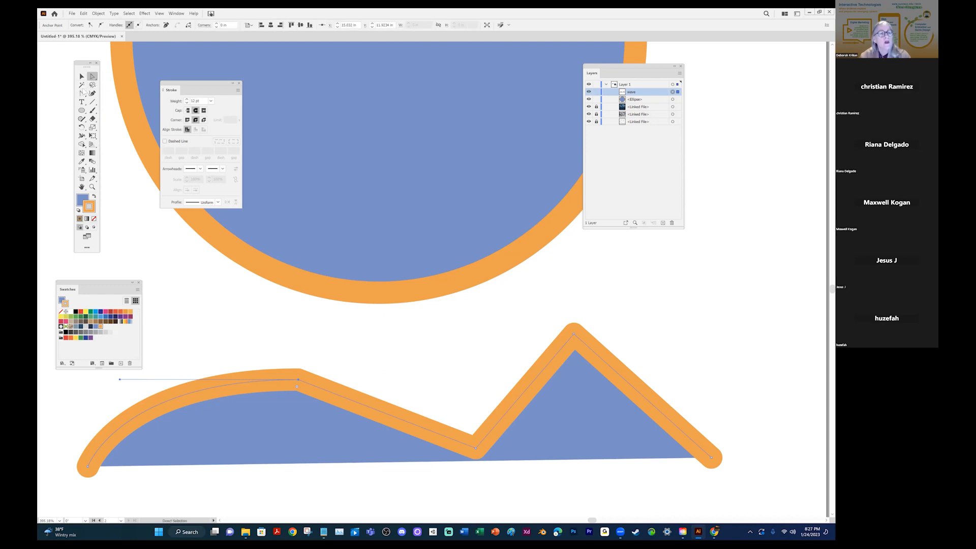
{"action": "left_click", "coordinate": [83, 76]}
{"action": "left_click", "coordinate": [93, 77]}
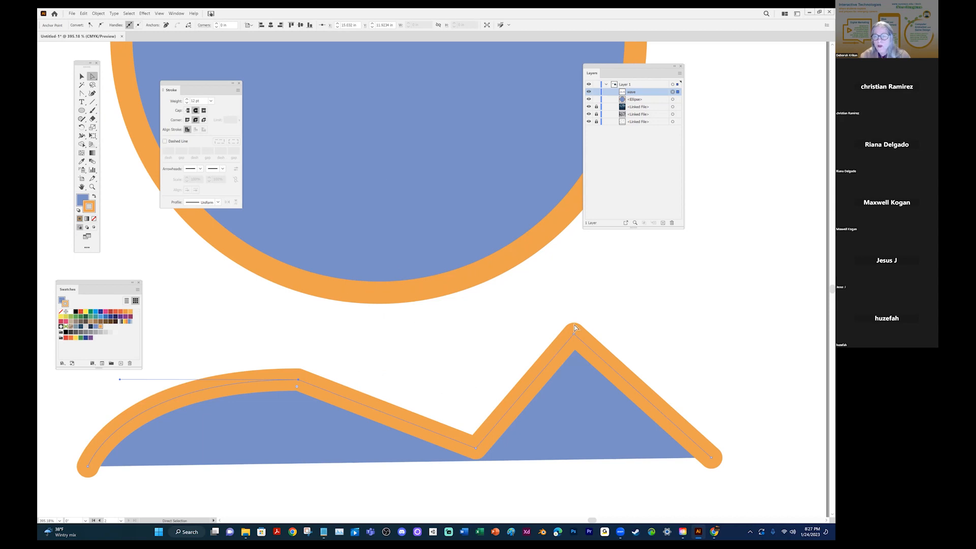
{"action": "mouse_move", "coordinate": [574, 333]}
{"action": "left_mouse_down"}
{"action": "mouse_move", "coordinate": [538, 289]}
{"action": "mouse_move", "coordinate": [752, 388]}
{"action": "mouse_move", "coordinate": [371, 305]}
{"action": "mouse_move", "coordinate": [730, 293]}
{"action": "mouse_move", "coordinate": [463, 331]}
{"action": "mouse_move", "coordinate": [573, 323]}
{"action": "left_mouse_up"}
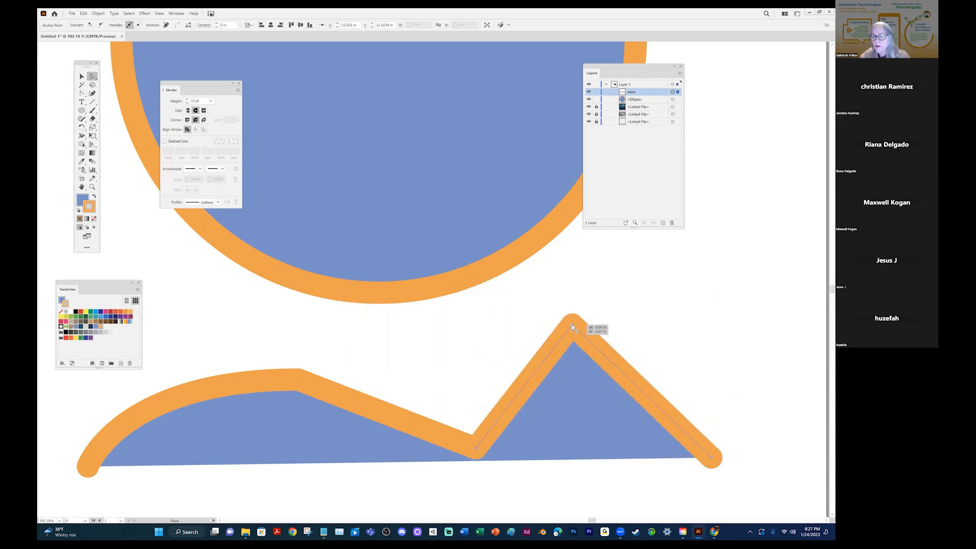
Shift the whole wave path slightly to the left using the Selection tool and deselect it.
{"action": "left_click", "coordinate": [82, 76]}
{"action": "mouse_move", "coordinate": [555, 379]}
{"action": "left_mouse_down"}
{"action": "mouse_move", "coordinate": [587, 277]}
{"action": "mouse_move", "coordinate": [630, 309]}
{"action": "mouse_move", "coordinate": [610, 357]}
{"action": "mouse_move", "coordinate": [473, 378]}
{"action": "mouse_move", "coordinate": [558, 386]}
{"action": "left_mouse_up"}
{"action": "left_click", "coordinate": [93, 76]}
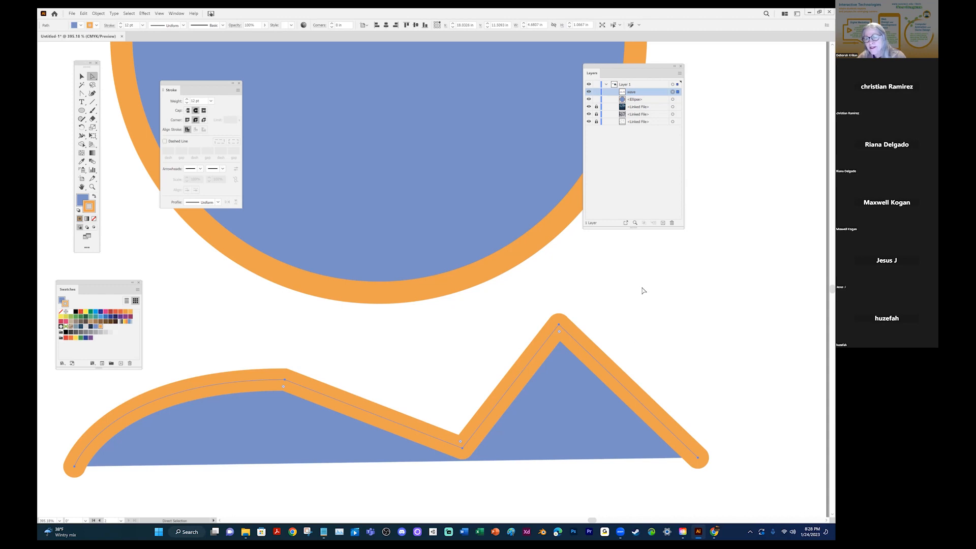
{"action": "left_click", "coordinate": [626, 282]}
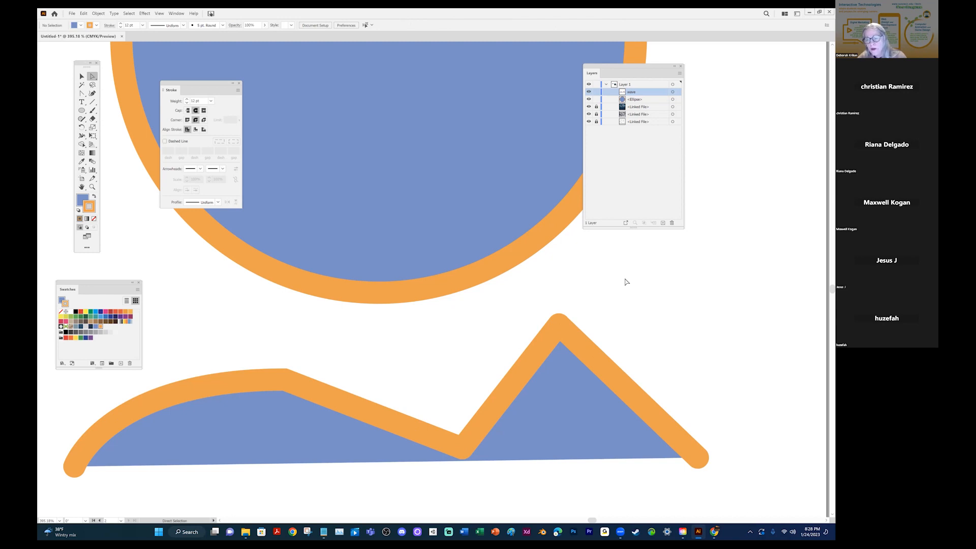
Move the wave's second and first peaks individually up and to the right with the Direct Selection tool.
{"action": "left_click", "coordinate": [601, 369]}
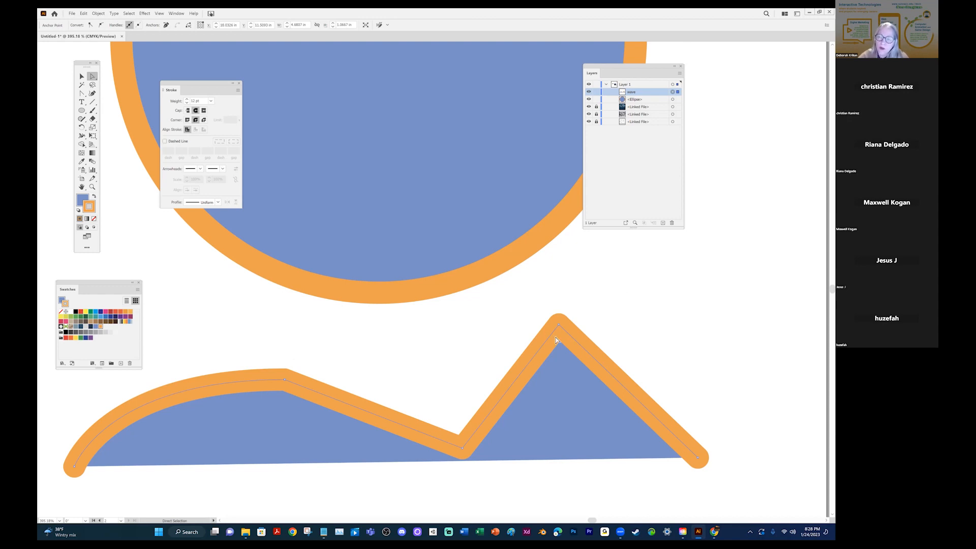
{"action": "left_click_drag", "start_coordinate": [560, 324], "coordinate": [579, 312]}
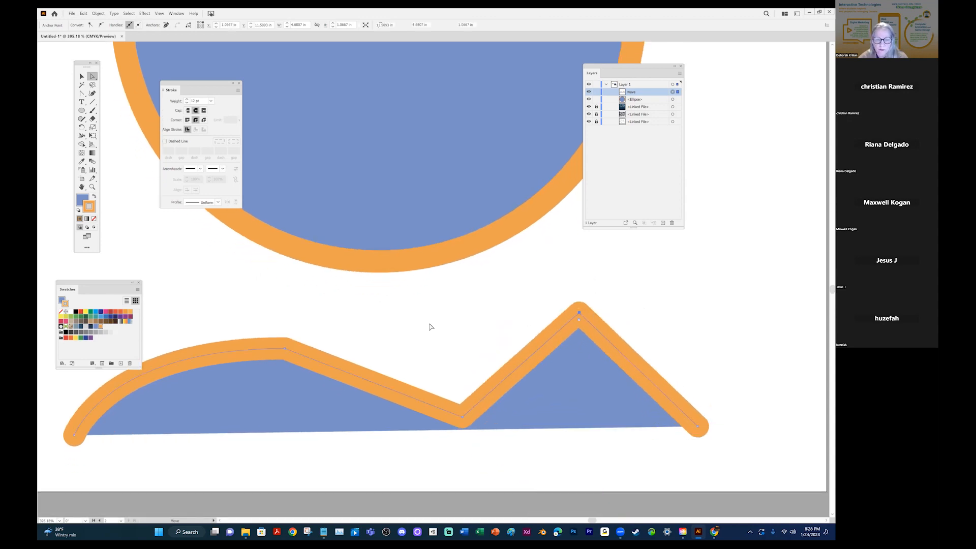
{"action": "left_click_drag", "start_coordinate": [285, 348], "coordinate": [300, 331]}
Move the Swatches panel off the wave's left side and shift the first peak's handle inward and down to flatten the curve.
{"action": "left_click_drag", "start_coordinate": [100, 287], "coordinate": [684, 257]}
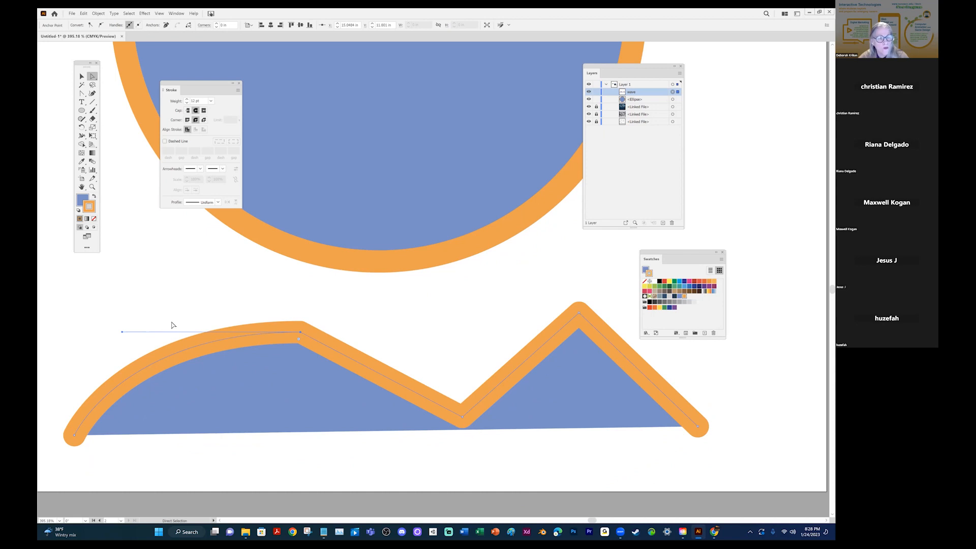
{"action": "mouse_move", "coordinate": [121, 333]}
{"action": "left_mouse_down"}
{"action": "mouse_move", "coordinate": [159, 234]}
{"action": "mouse_move", "coordinate": [124, 346]}
{"action": "left_mouse_up"}
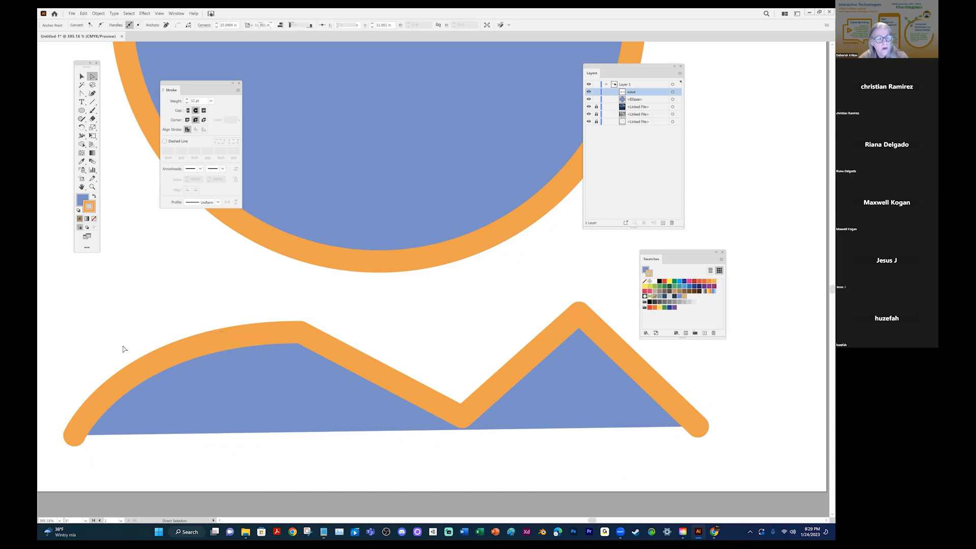
{"action": "left_click", "coordinate": [252, 340]}
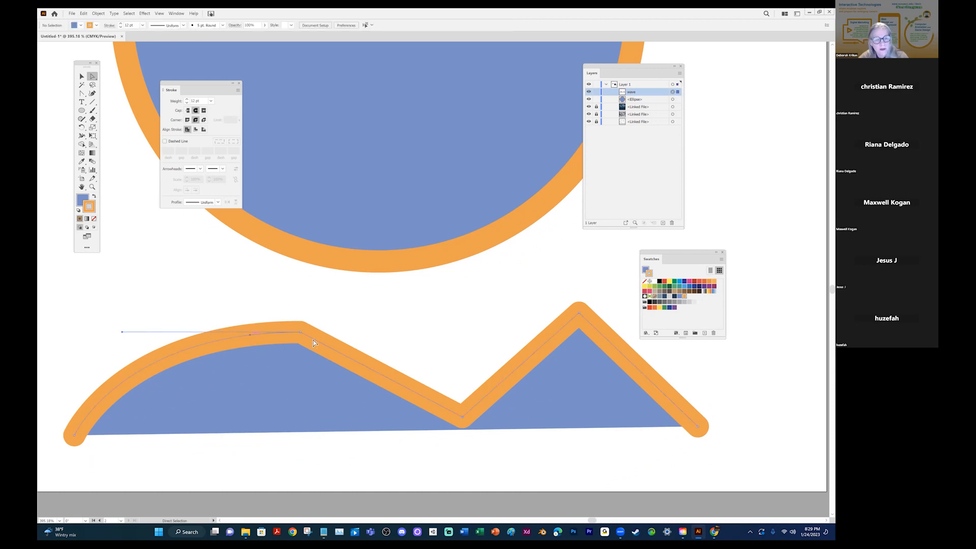
{"action": "left_click_drag", "start_coordinate": [122, 333], "coordinate": [159, 293]}
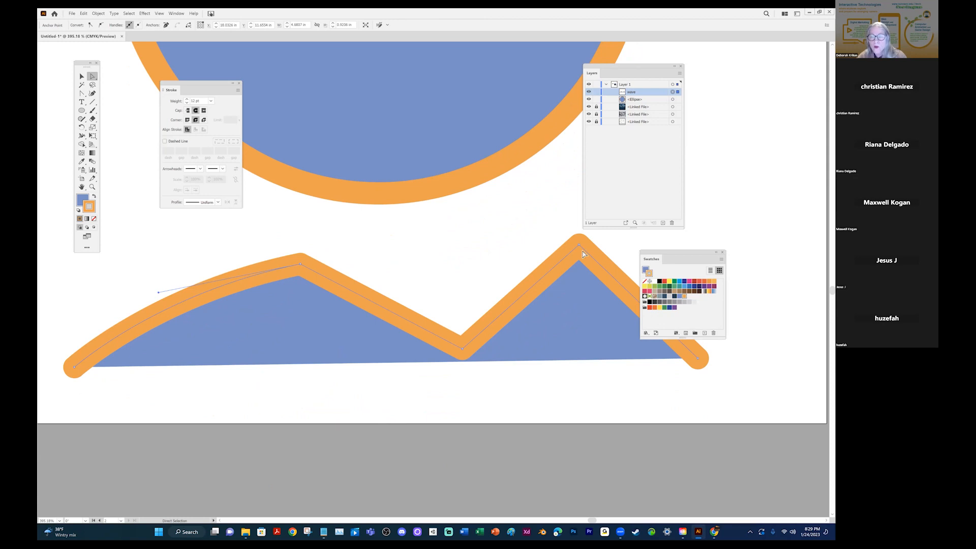
Try removing the wave's second peak with the Delete Anchor Point tool, and undo the deletion.
{"action": "left_click_drag", "start_coordinate": [584, 302], "coordinate": [361, 329]}
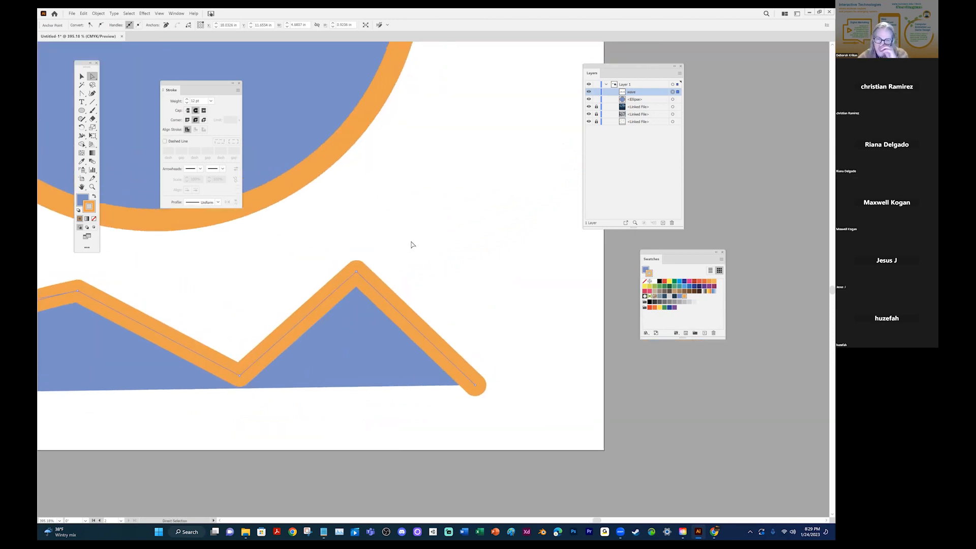
{"action": "left_click", "coordinate": [82, 93]}
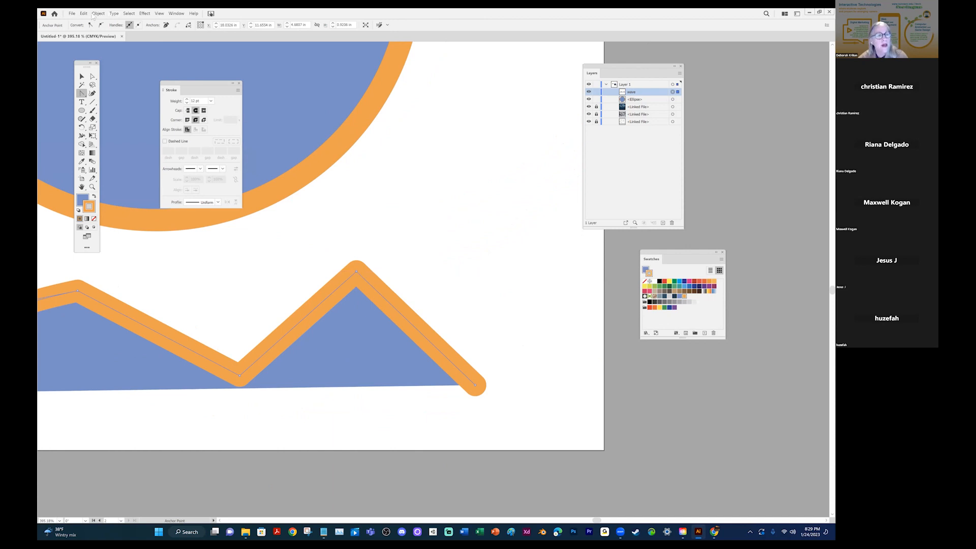
{"action": "left_click", "coordinate": [81, 94]}
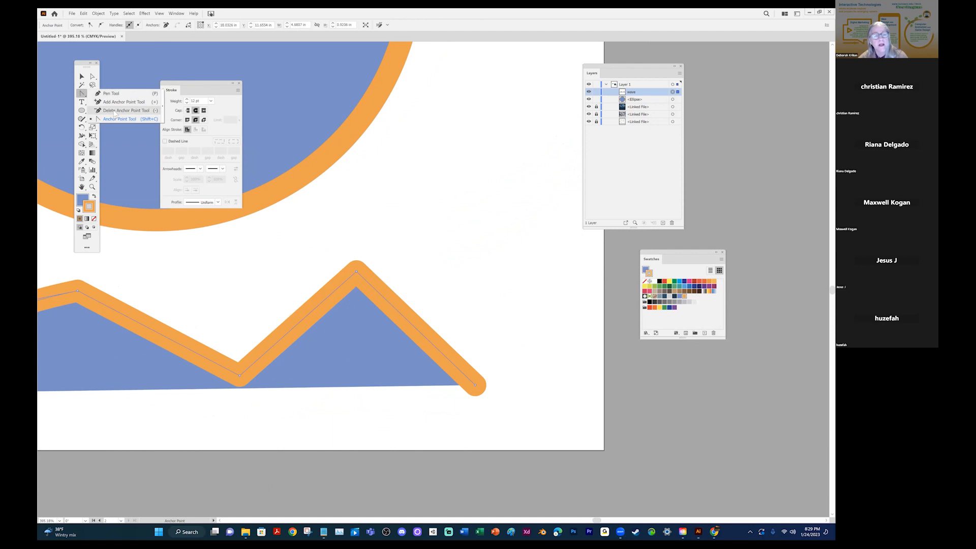
{"action": "key", "text": "minus"}
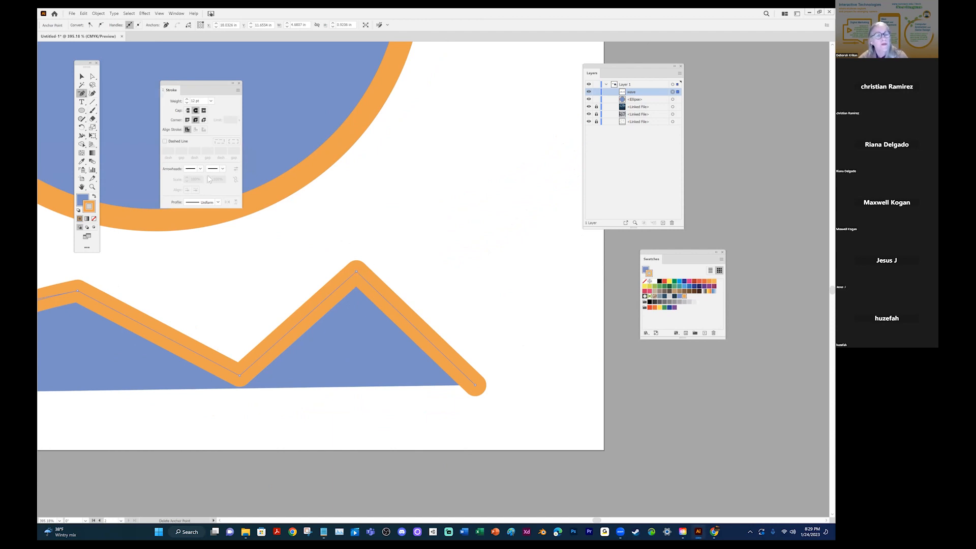
{"action": "left_click", "coordinate": [358, 273]}
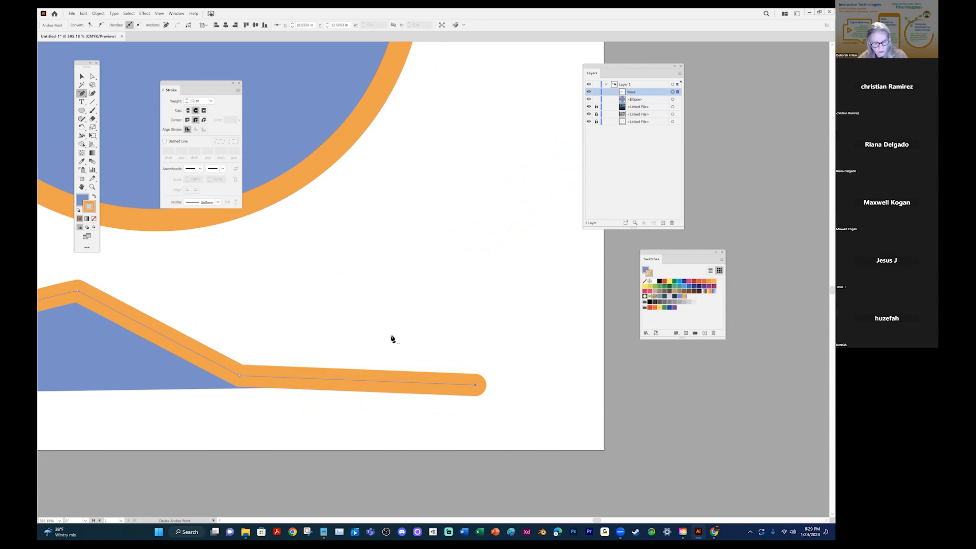
{"action": "key", "text": "ctrl+z"}
Try adding an anchor point midway down the second peak's right slope and pulling it inward, and undo both changes.
{"action": "left_click_drag", "start_coordinate": [81, 94], "coordinate": [116, 102]}
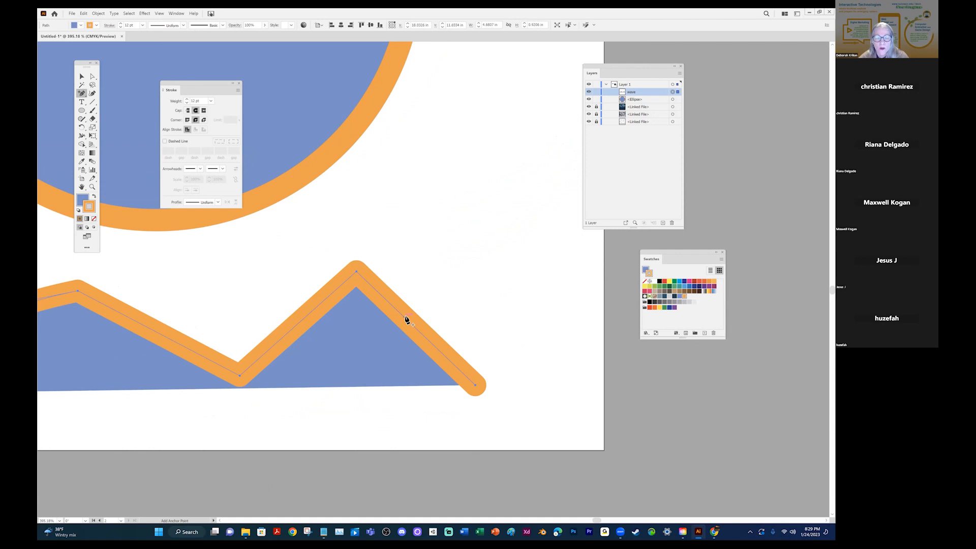
{"action": "left_click", "coordinate": [404, 316]}
{"action": "left_click", "coordinate": [92, 76]}
{"action": "mouse_move", "coordinate": [404, 317]}
{"action": "left_mouse_down"}
{"action": "mouse_move", "coordinate": [427, 308]}
{"action": "mouse_move", "coordinate": [505, 191]}
{"action": "mouse_move", "coordinate": [408, 317]}
{"action": "mouse_move", "coordinate": [389, 325]}
{"action": "left_mouse_up"}
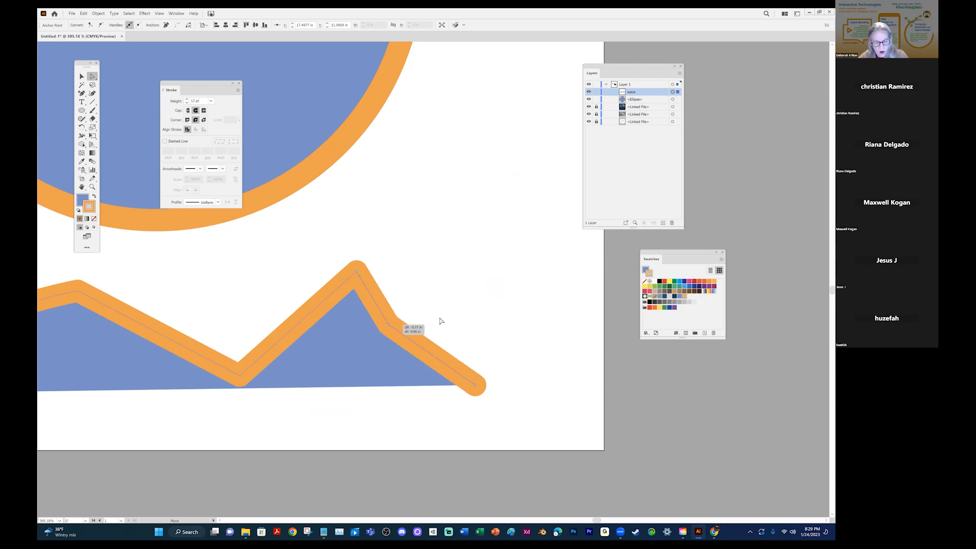
{"action": "key", "text": "ctrl+z"}
{"action": "key", "text": "ctrl+z"}
Convert the wave's second peak to a smooth point with long horizontal handles using the Anchor Point tool.
{"action": "left_click_drag", "start_coordinate": [81, 93], "coordinate": [105, 119]}
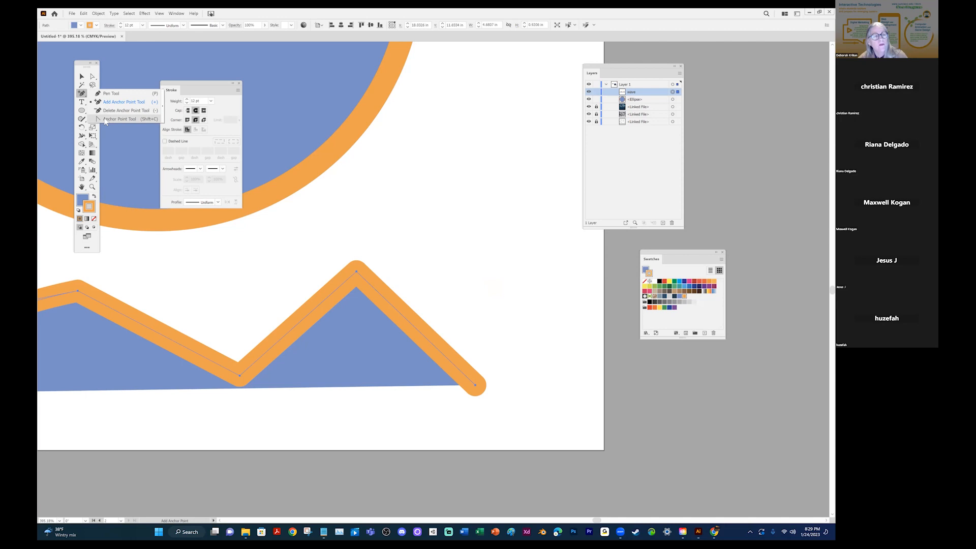
{"action": "left_click_drag", "start_coordinate": [105, 121], "coordinate": [106, 121]}
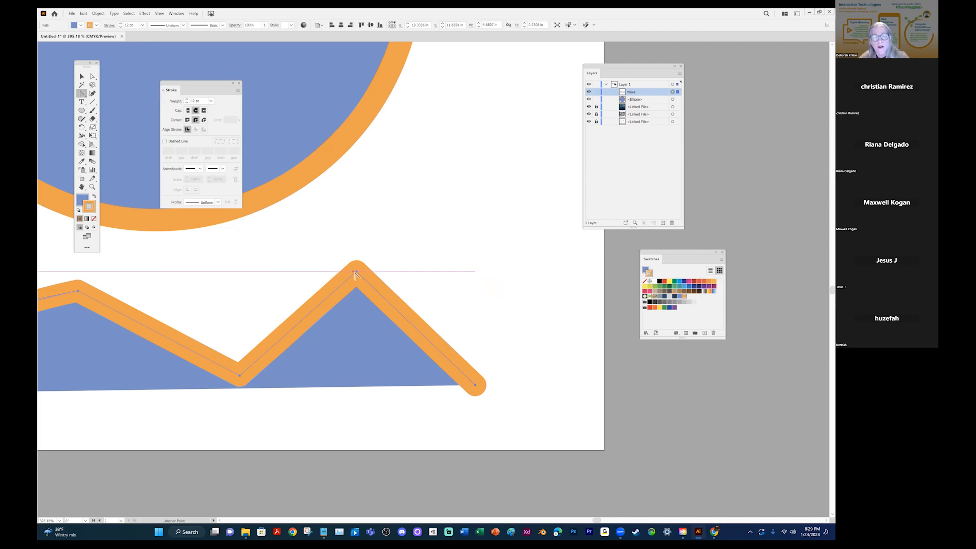
{"action": "left_click_drag", "start_coordinate": [357, 271], "coordinate": [482, 272]}
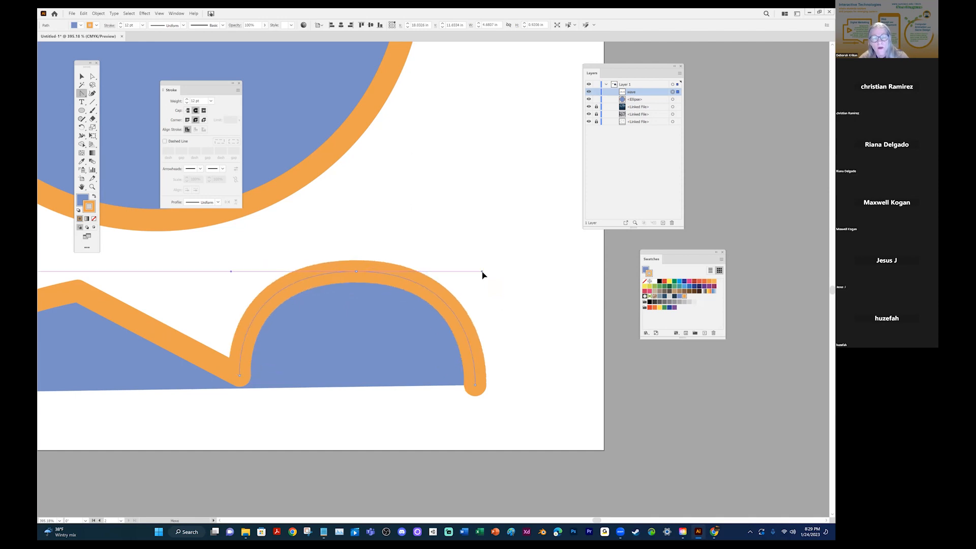
{"action": "left_click_drag", "start_coordinate": [469, 271], "coordinate": [481, 271]}
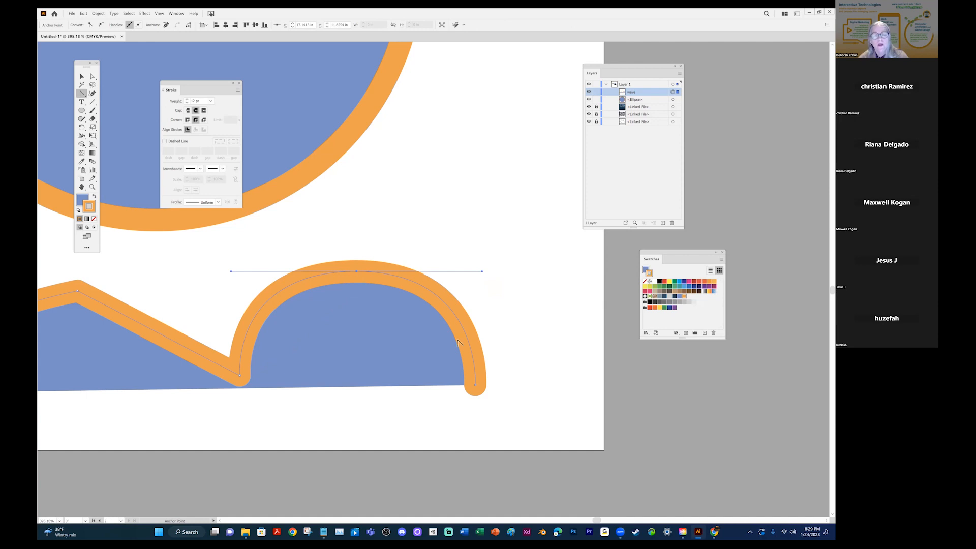
Show the grid and adjust the second peak's horizontal handles to nearly equal lengths with the Direct Selection tool.
{"action": "left_click", "coordinate": [160, 13]}
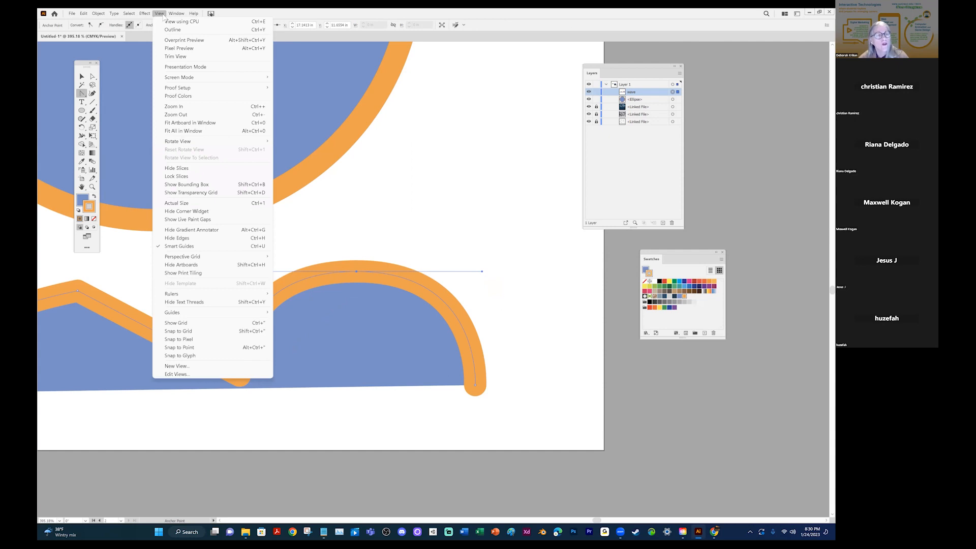
{"action": "left_click", "coordinate": [178, 324]}
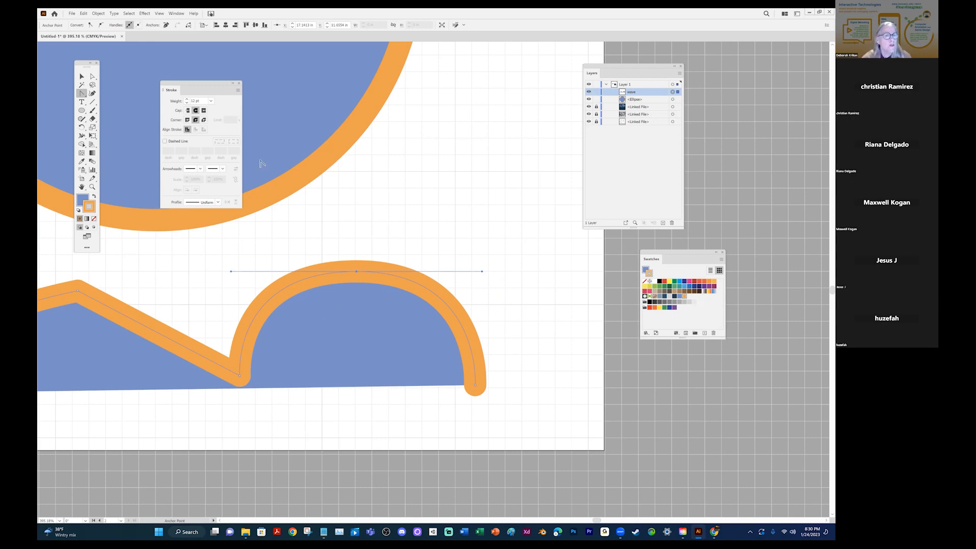
{"action": "left_click", "coordinate": [93, 76]}
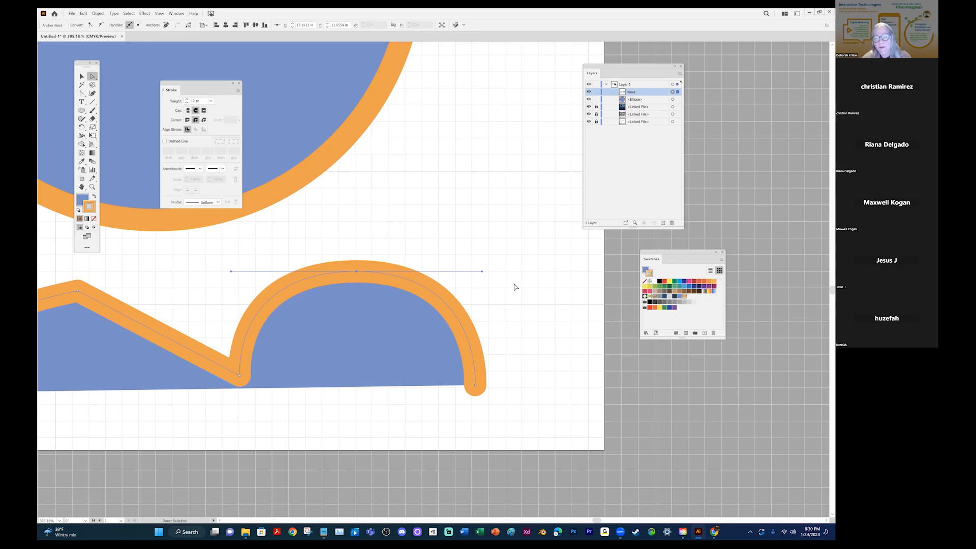
{"action": "mouse_move", "coordinate": [483, 272]}
{"action": "left_mouse_down"}
{"action": "mouse_move", "coordinate": [483, 253]}
{"action": "mouse_move", "coordinate": [481, 271]}
{"action": "left_mouse_up"}
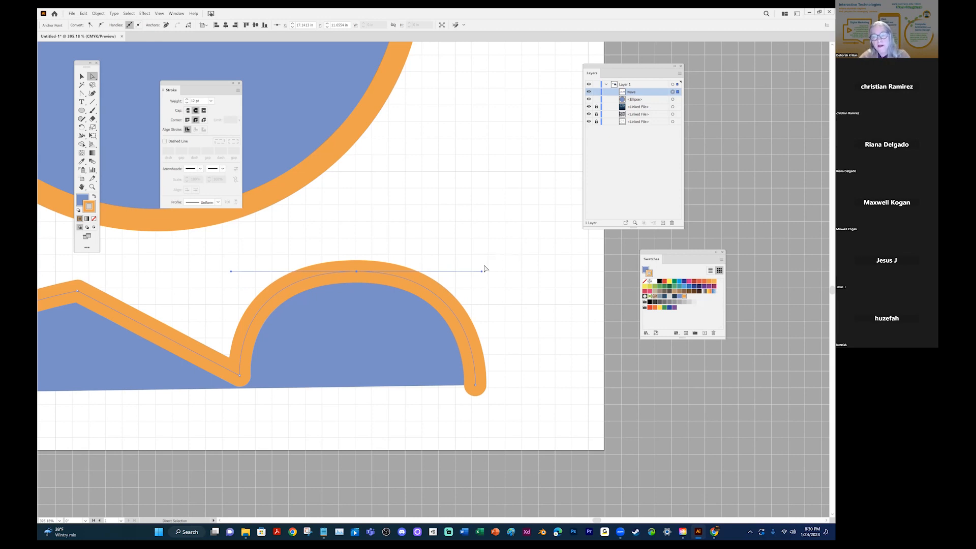
{"action": "left_click_drag", "start_coordinate": [482, 271], "coordinate": [505, 270]}
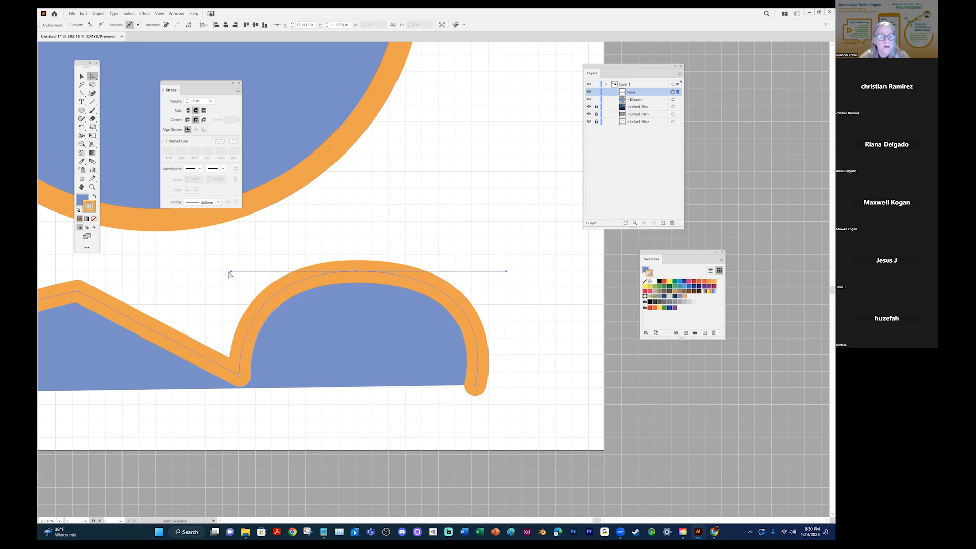
{"action": "left_click_drag", "start_coordinate": [231, 274], "coordinate": [239, 273]}
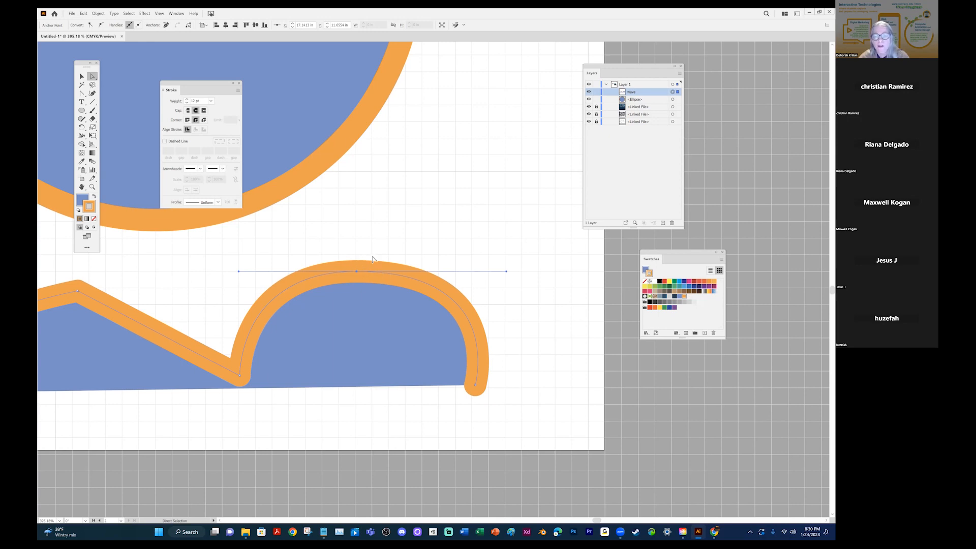
{"action": "left_click", "coordinate": [420, 270]}
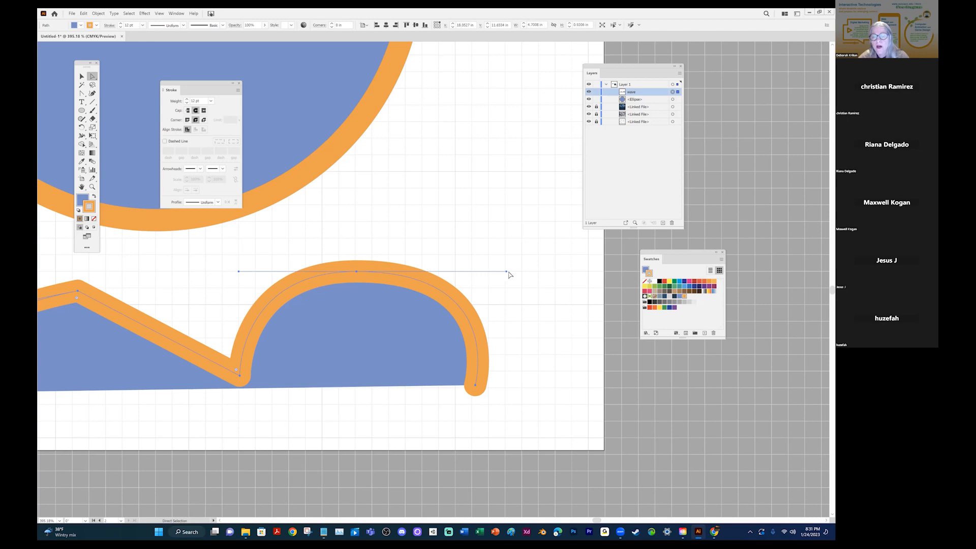
{"action": "left_click_drag", "start_coordinate": [506, 271], "coordinate": [472, 272]}
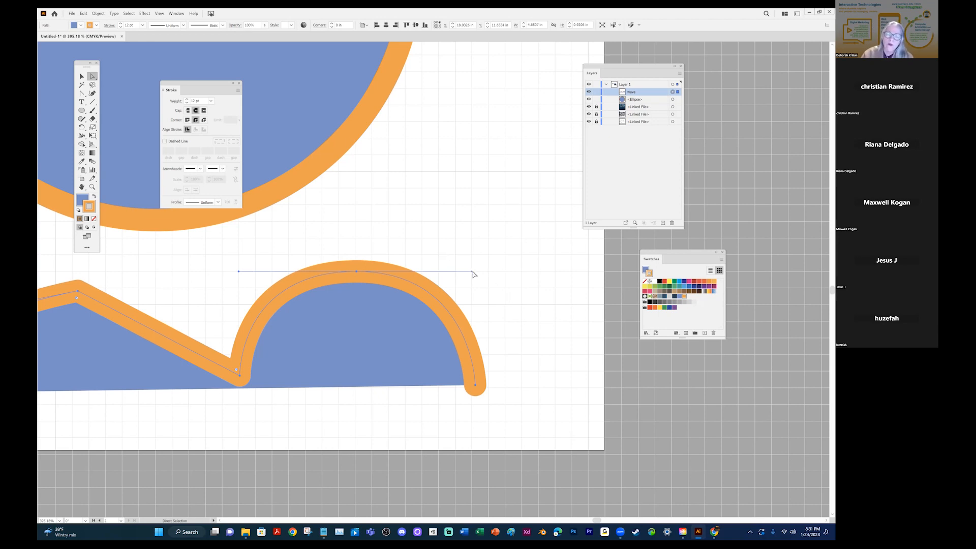
Try swinging the second peak's right handle down and inward with both handles linked, and undo the changes.
{"action": "left_click_drag", "start_coordinate": [472, 272], "coordinate": [404, 326]}
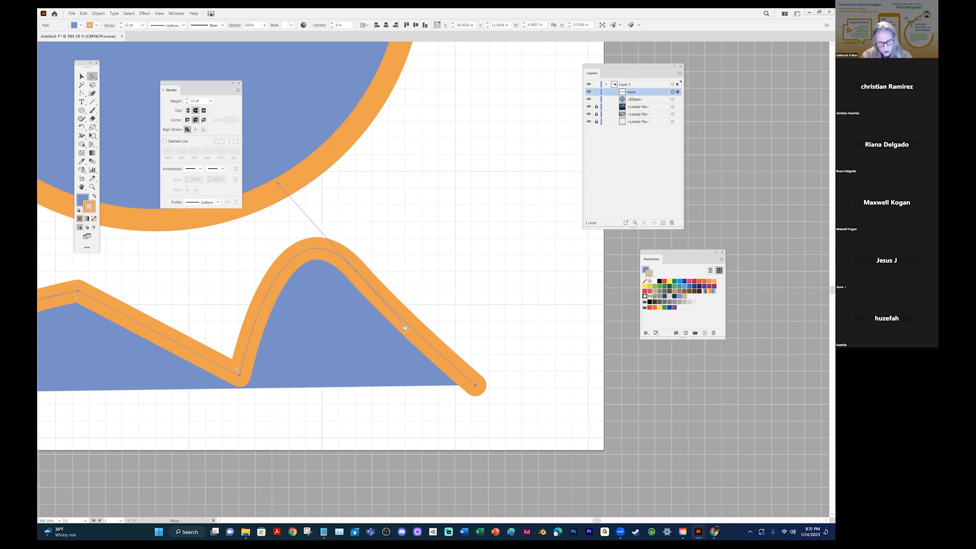
{"action": "key", "text": "ctrl+z"}
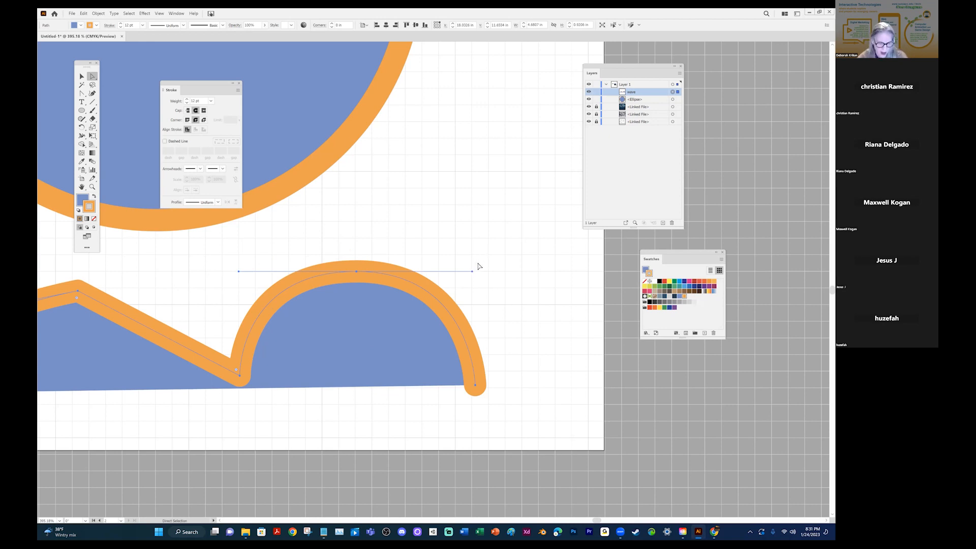
{"action": "left_click_drag", "start_coordinate": [457, 303], "coordinate": [412, 348]}
{"action": "key", "text": "ctrl+z"}
{"action": "key", "text": "ctrl+z"}
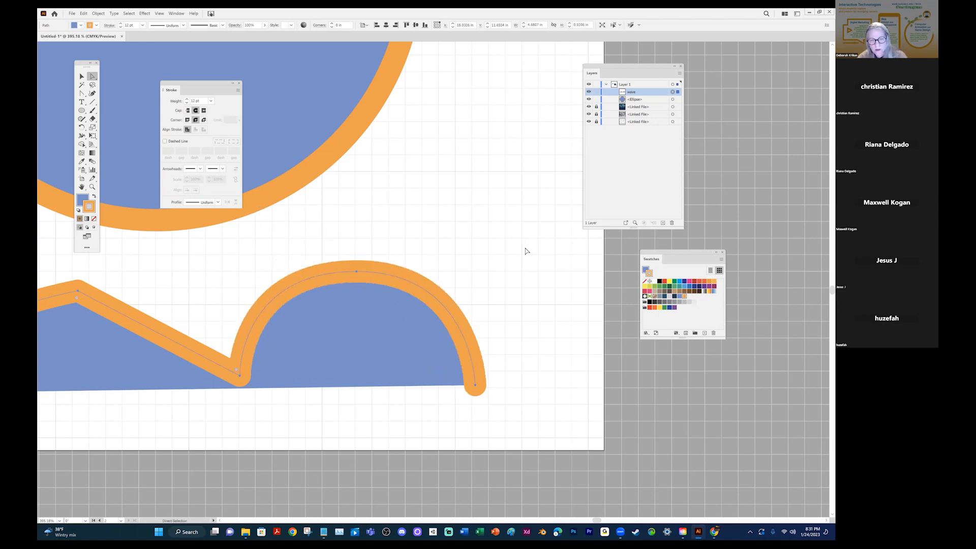
Break the second peak's right handle free and swing it down inside the wave to form a curled crest.
{"action": "left_click", "coordinate": [356, 272]}
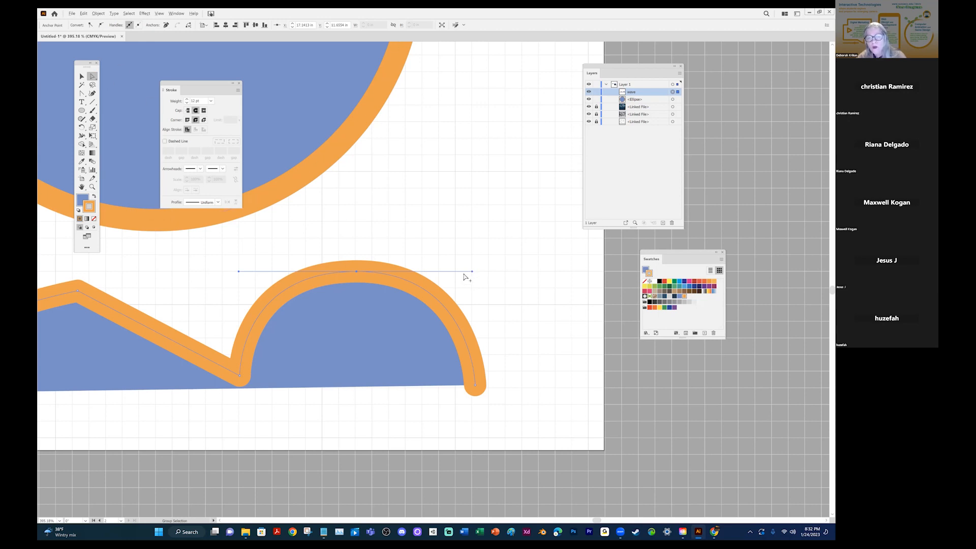
{"action": "left_click_drag", "start_coordinate": [472, 271], "coordinate": [287, 384]}
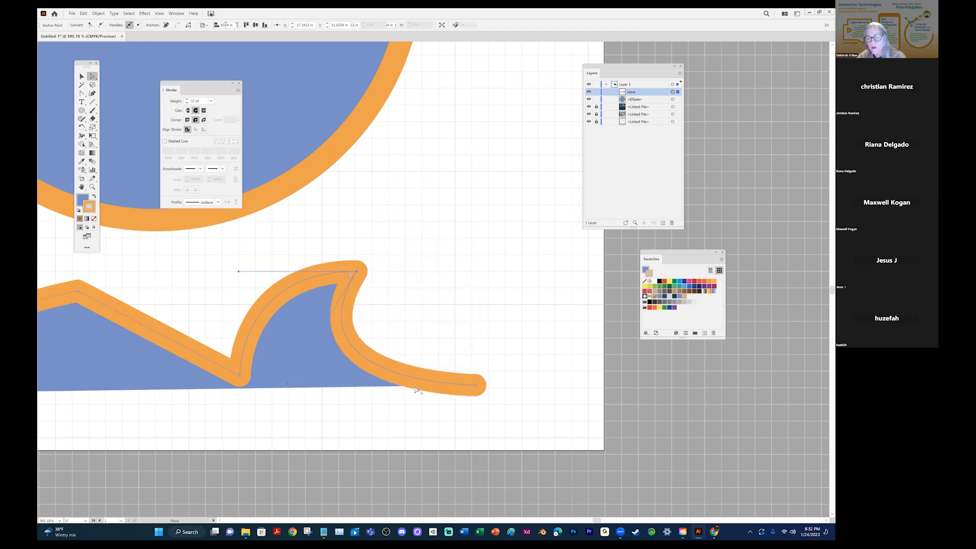
Reset the wave's first peak to a corner and pull out new horizontal handles with the Anchor Point tool.
{"action": "key", "text": "space"}
{"action": "left_click_drag", "start_coordinate": [177, 351], "coordinate": [489, 346]}
{"action": "left_click", "coordinate": [390, 286]}
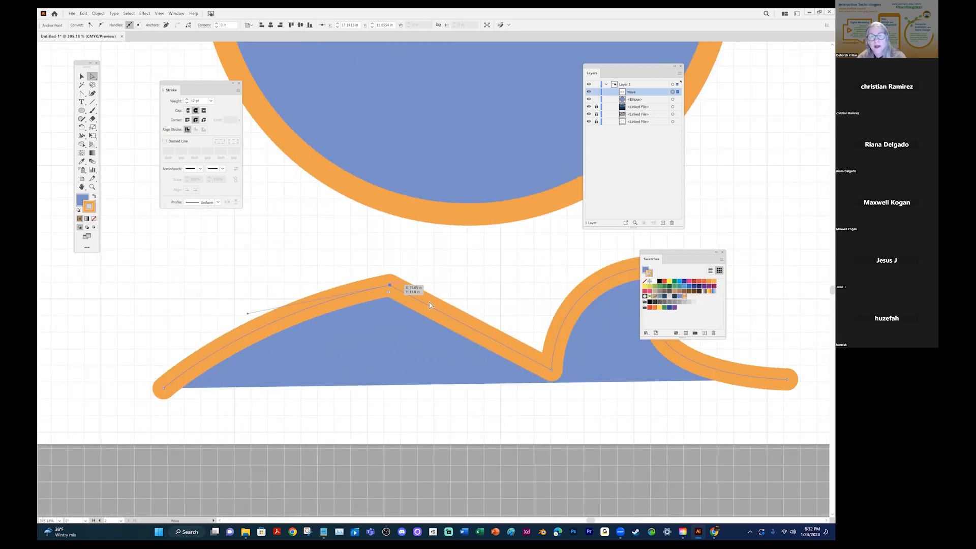
{"action": "left_click", "coordinate": [81, 94]}
{"action": "left_click", "coordinate": [390, 287]}
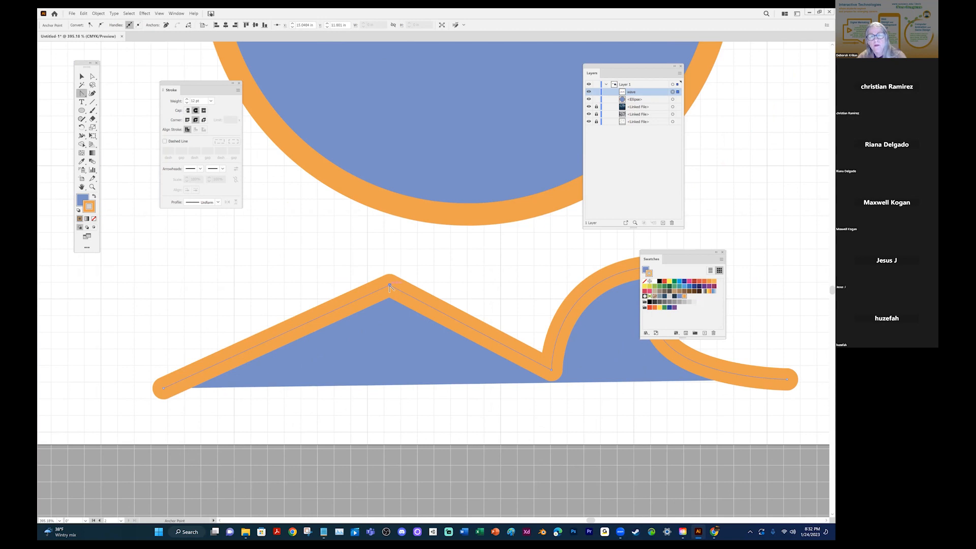
{"action": "left_click_drag", "start_coordinate": [390, 286], "coordinate": [537, 289]}
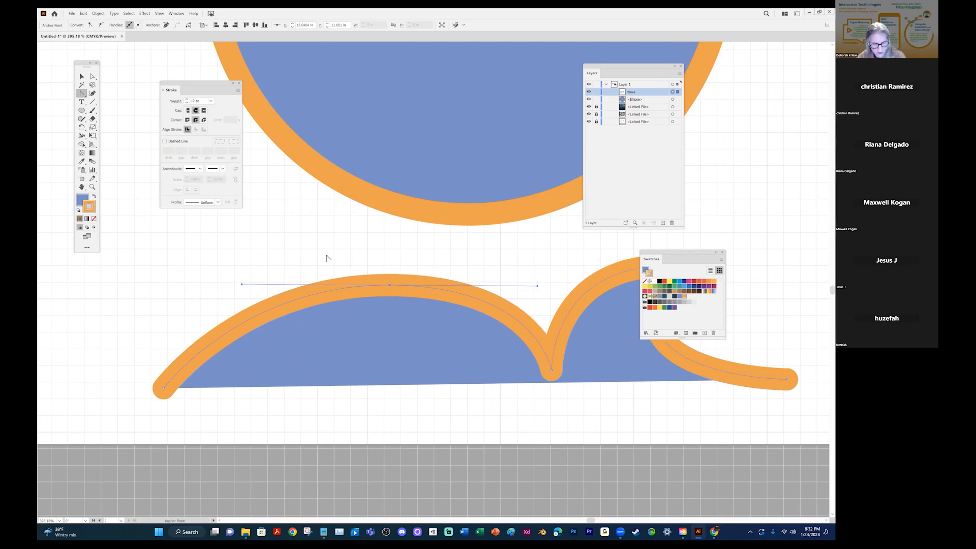
Break the first peak's left handle free and swing it down inside the wave to curl that side inward.
{"action": "left_click", "coordinate": [93, 77]}
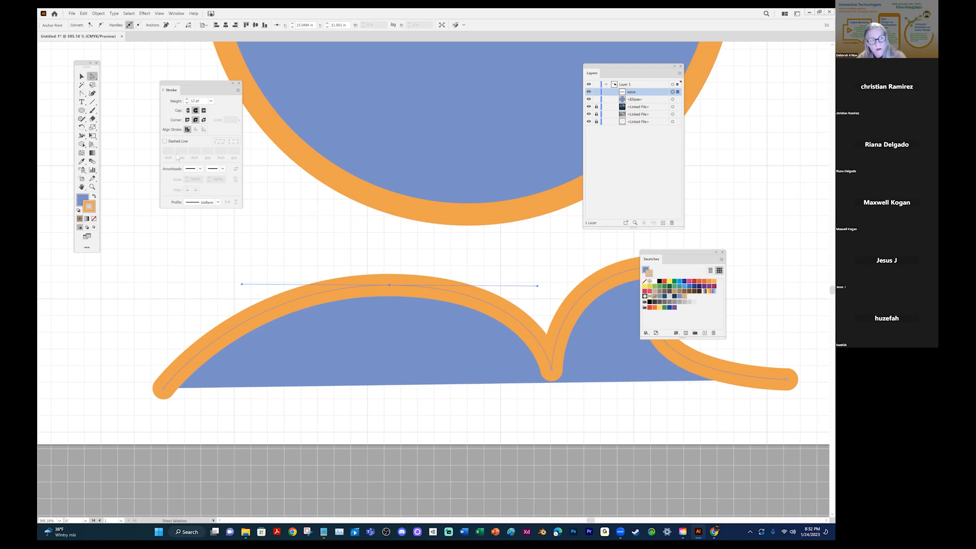
{"action": "key", "text": "alt"}
{"action": "left_click_drag", "start_coordinate": [242, 285], "coordinate": [405, 371]}
Fit the whole document in view and zoom in on the whale photo to examine it at 100%.
{"action": "key", "text": "space"}
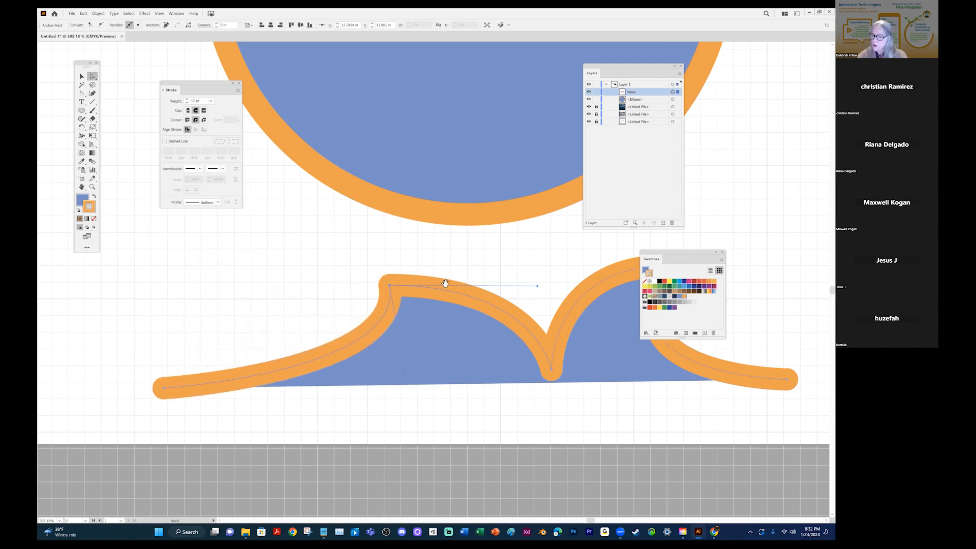
{"action": "left_click_drag", "start_coordinate": [446, 283], "coordinate": [491, 417]}
{"action": "left_click", "coordinate": [160, 14]}
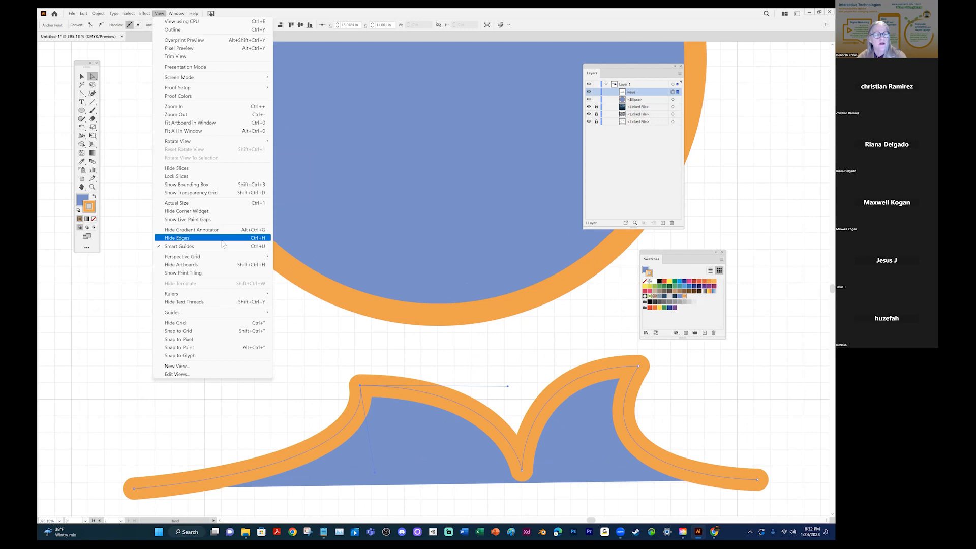
{"action": "left_click", "coordinate": [185, 131]}
{"action": "scroll", "coordinate": [378, 283], "scroll_direction": "right", "scroll_amount": 5}
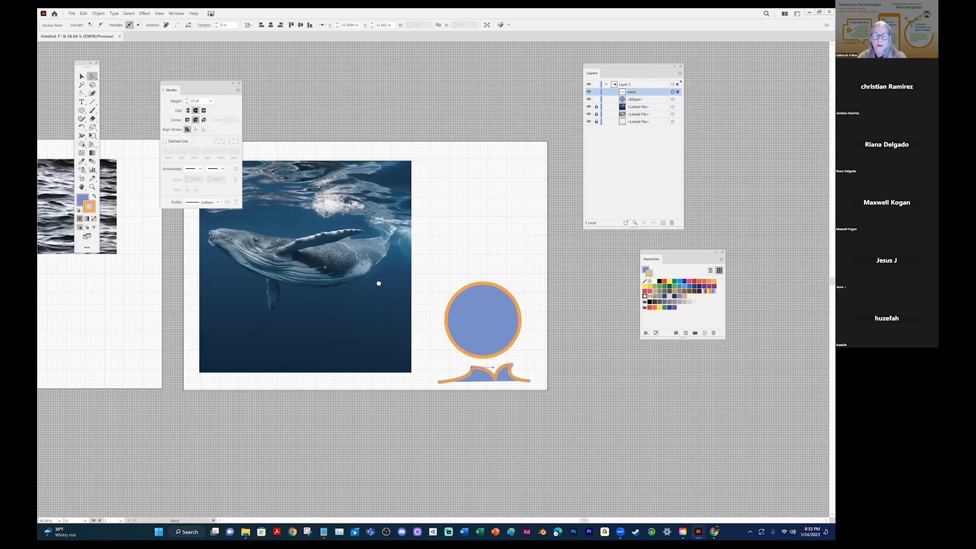
{"action": "left_click_drag", "start_coordinate": [379, 283], "coordinate": [383, 284]}
{"action": "key", "text": "z"}
{"action": "left_click", "coordinate": [381, 270]}
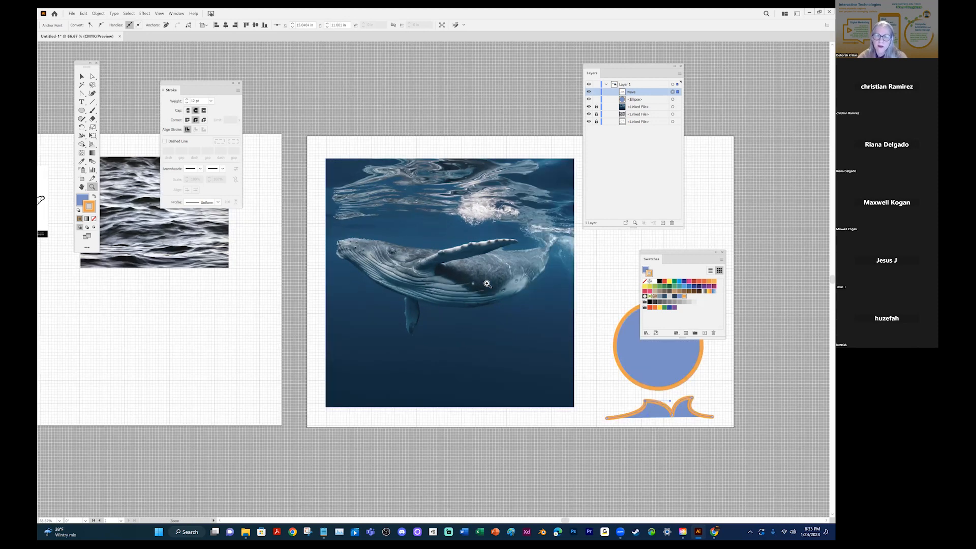
{"action": "left_click", "coordinate": [487, 284]}
{"action": "left_click_drag", "start_coordinate": [359, 273], "coordinate": [367, 309]}
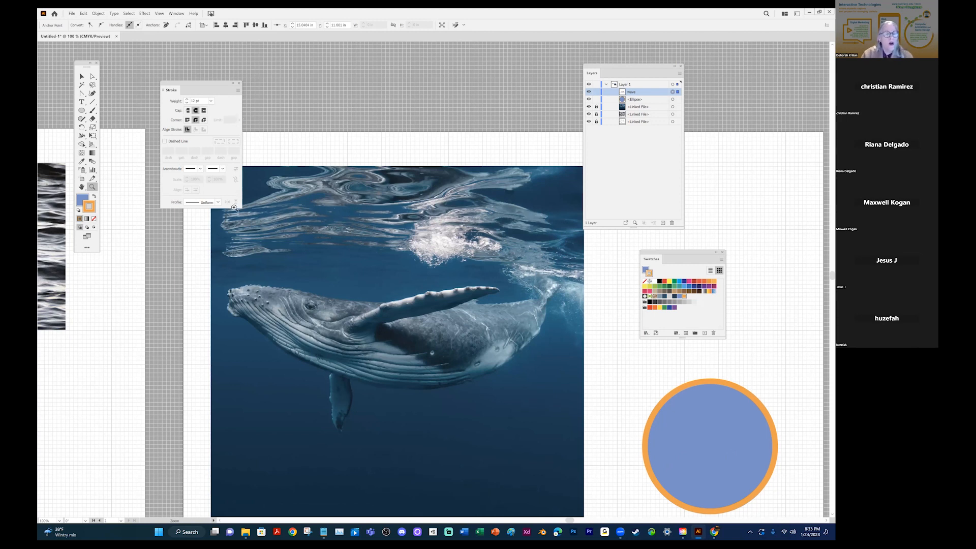
Set the fill to None with the wave path still selected, leaving its orange stroke in place.
{"action": "left_click", "coordinate": [82, 199]}
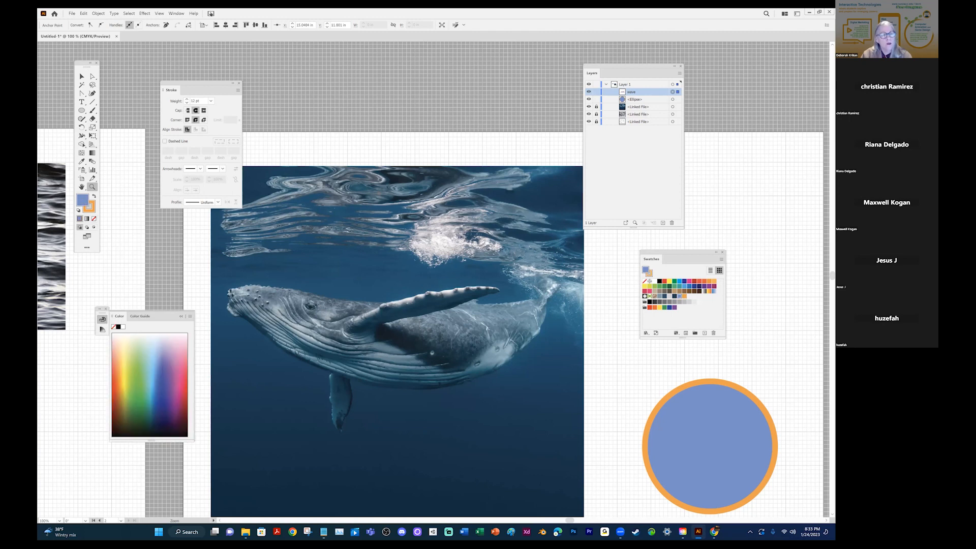
{"action": "left_click", "coordinate": [94, 219]}
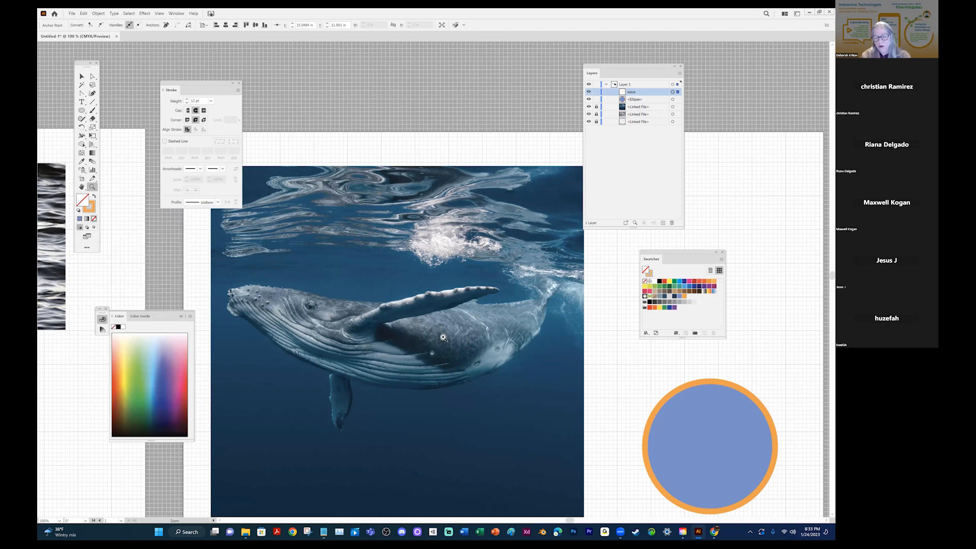
Set the stroke colour to pinkish red FF3366 and the stroke weight to 8 pt.
{"action": "left_click", "coordinate": [92, 209]}
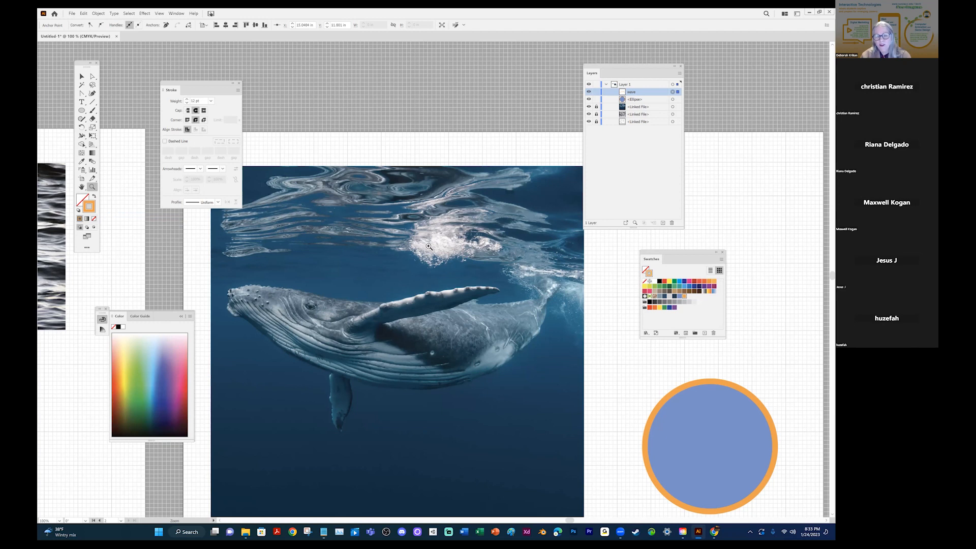
{"action": "double_click", "coordinate": [89, 206]}
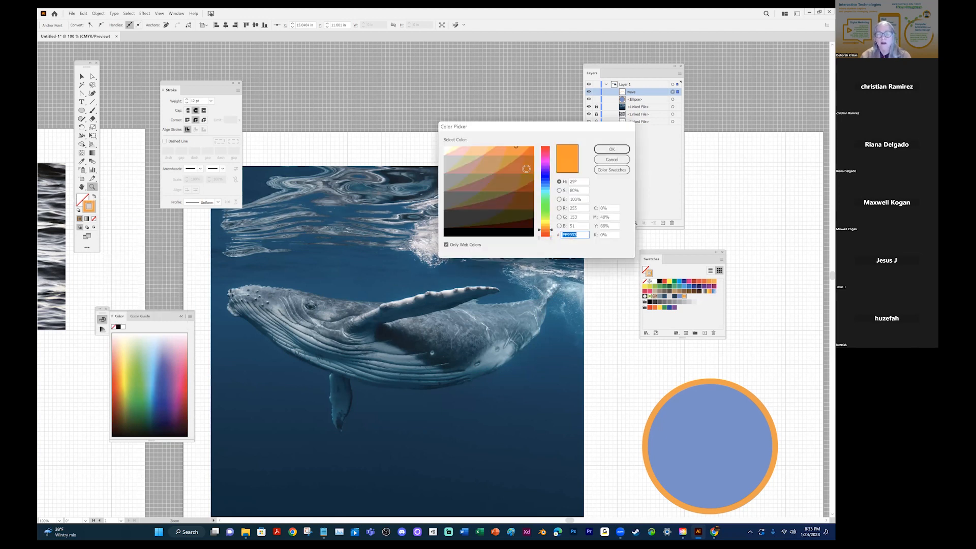
{"action": "left_click", "coordinate": [546, 153]}
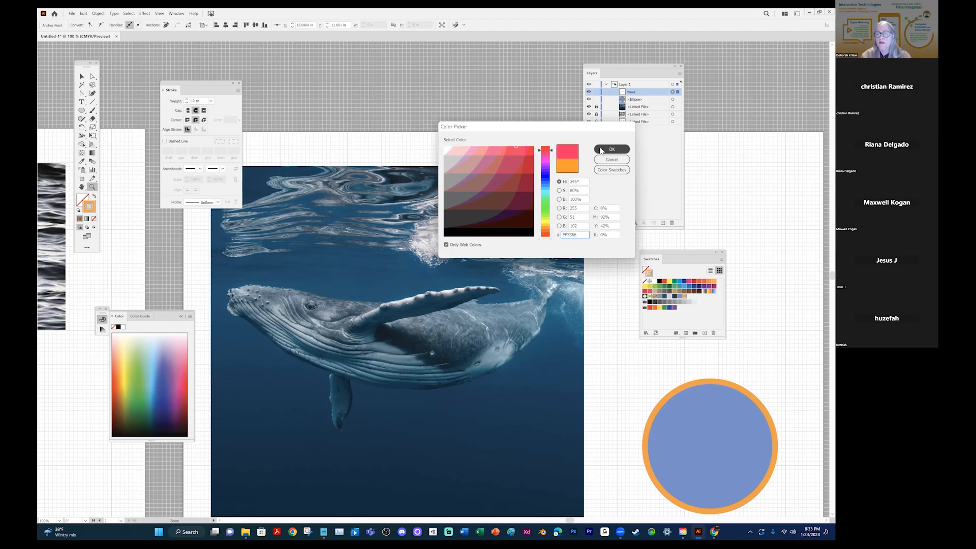
{"action": "left_click", "coordinate": [612, 149]}
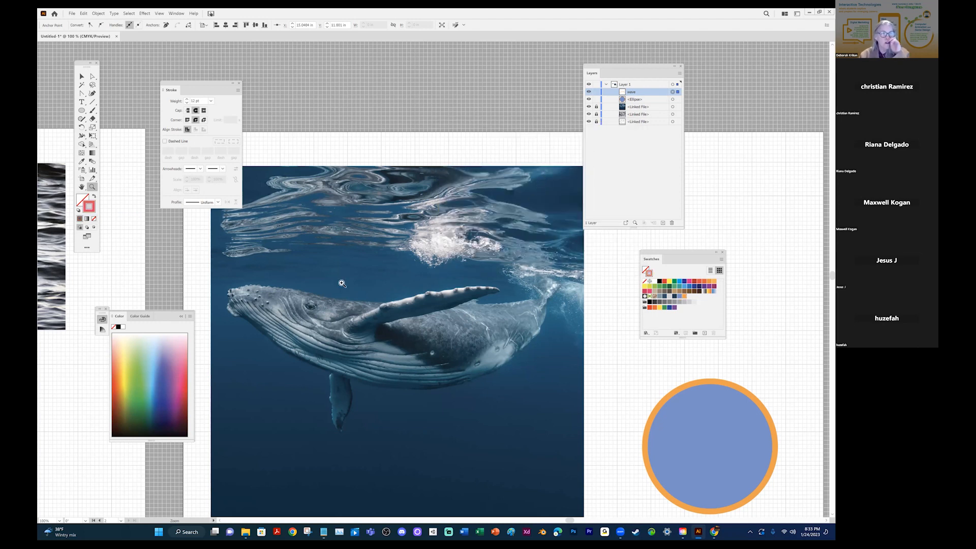
{"action": "left_click", "coordinate": [210, 101]}
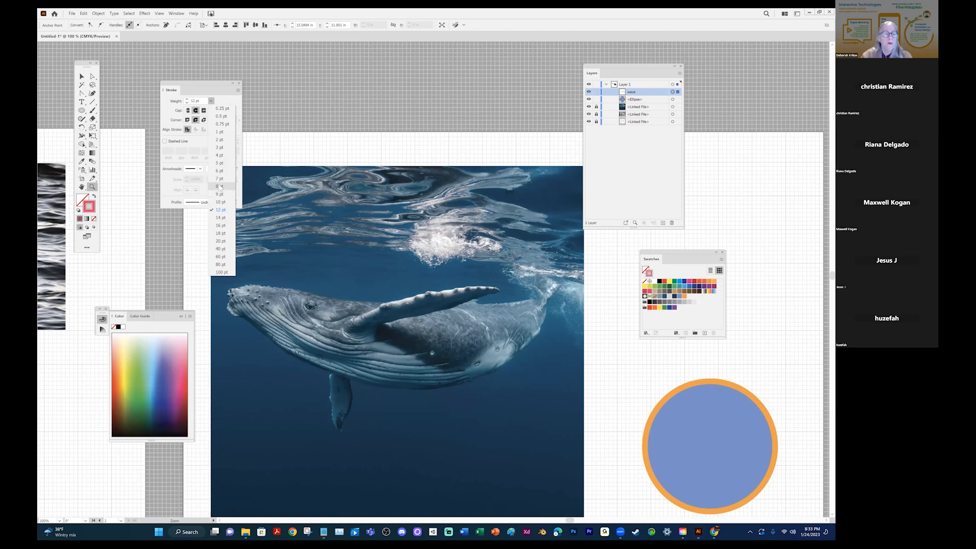
{"action": "left_click", "coordinate": [219, 187]}
Start tracing the whale with straight Pen tool segments from the snout down the chin and around the lower flipper.
{"action": "left_click", "coordinate": [81, 93]}
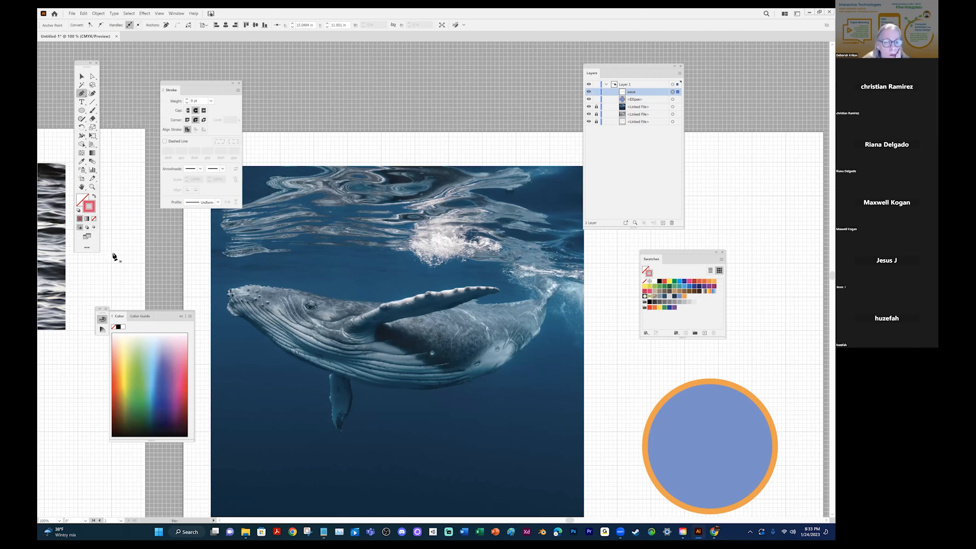
{"action": "left_click", "coordinate": [236, 290]}
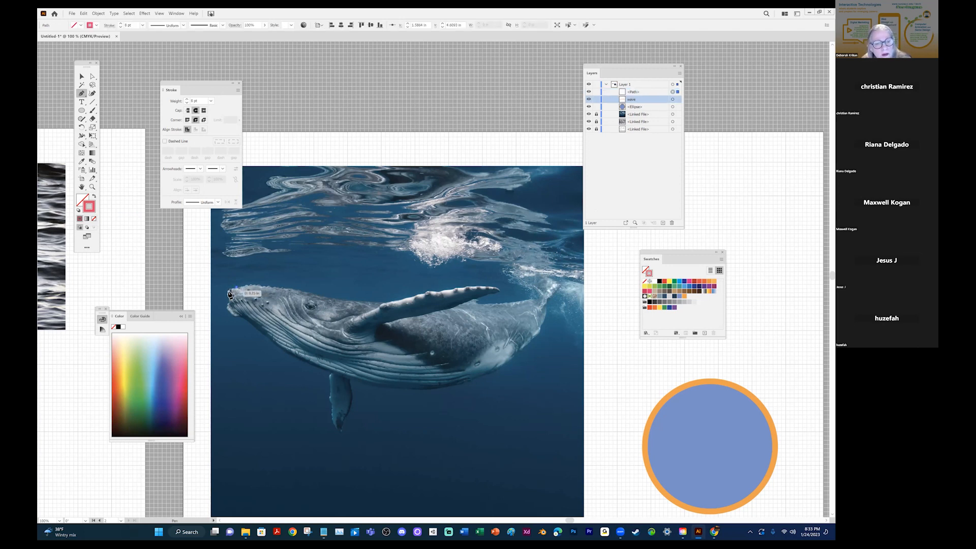
{"action": "left_click", "coordinate": [228, 293]}
{"action": "left_click", "coordinate": [229, 305]}
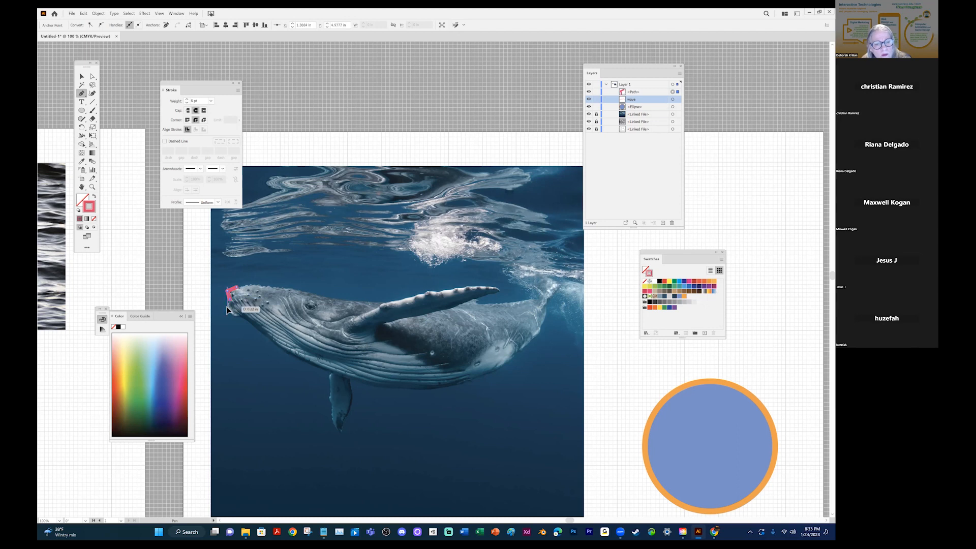
{"action": "left_click", "coordinate": [242, 320]}
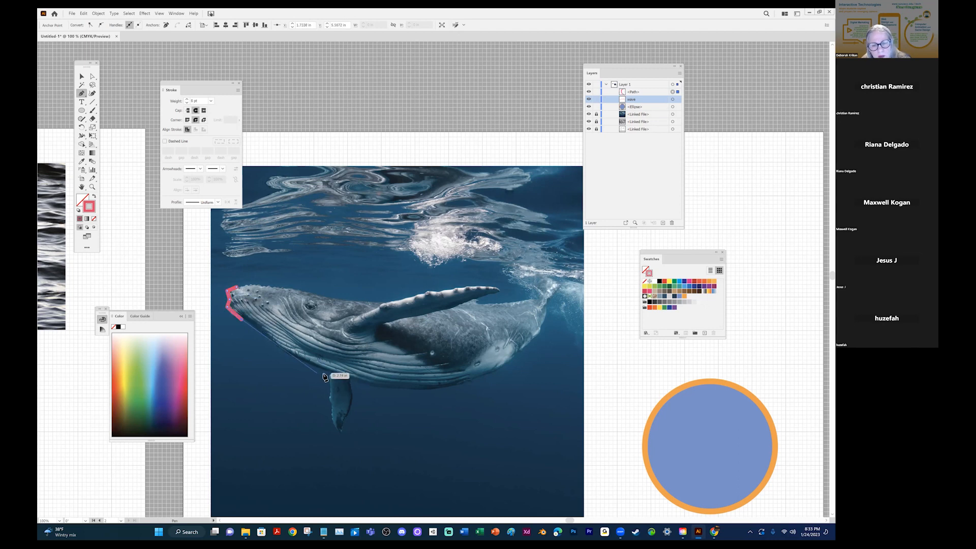
{"action": "left_click", "coordinate": [330, 372]}
{"action": "left_click", "coordinate": [337, 435]}
{"action": "left_click", "coordinate": [354, 394]}
{"action": "left_click", "coordinate": [347, 378]}
Continue the Pen outline along the belly, up to the tail's far tip, across its top and back to the notch.
{"action": "left_click", "coordinate": [440, 388]}
{"action": "left_click", "coordinate": [516, 350]}
{"action": "left_click", "coordinate": [561, 282]}
{"action": "left_click", "coordinate": [514, 278]}
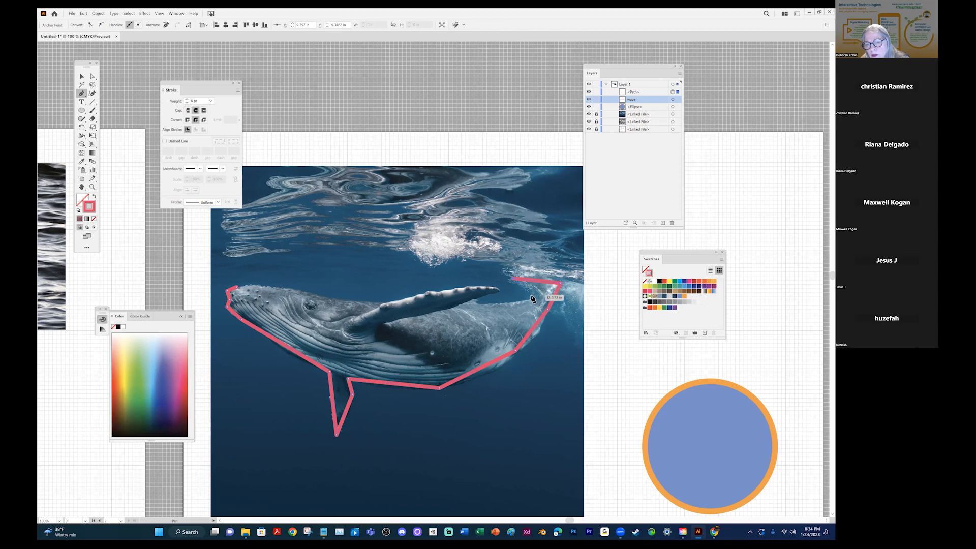
{"action": "left_click", "coordinate": [531, 295]}
Trace around the raised fin and along the whale's back, closing the path at its starting point on the snout.
{"action": "left_click", "coordinate": [476, 300]}
{"action": "left_click", "coordinate": [500, 291]}
{"action": "left_click", "coordinate": [418, 291]}
{"action": "left_click", "coordinate": [382, 303]}
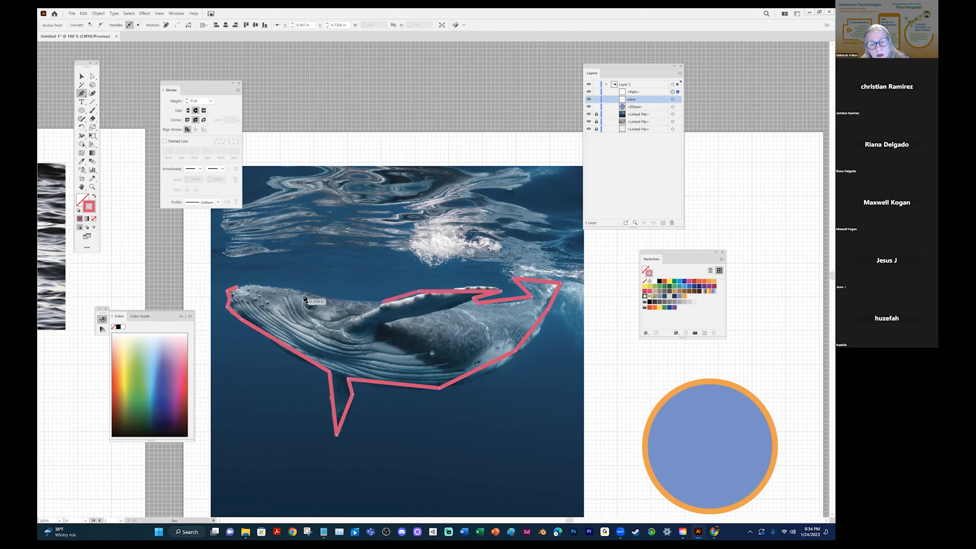
{"action": "left_click", "coordinate": [304, 291]}
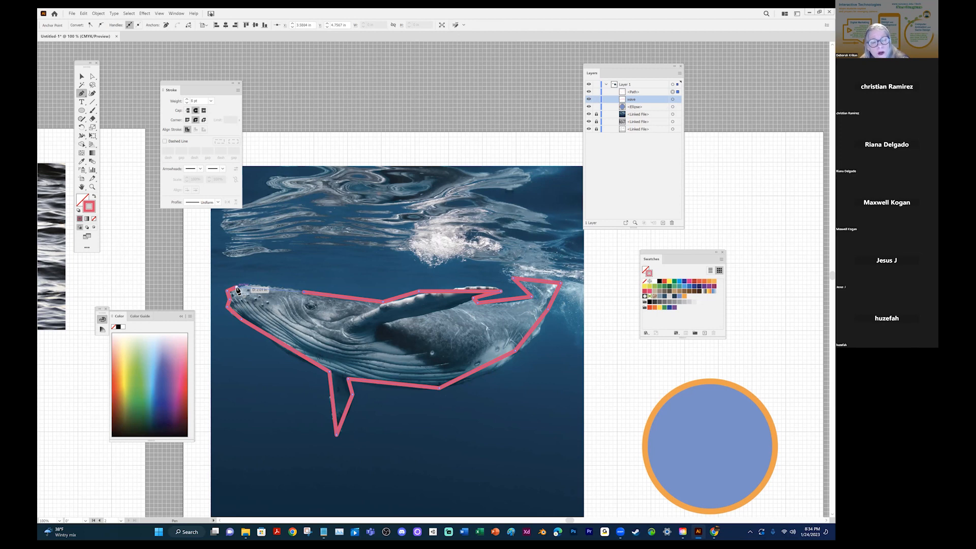
{"action": "left_click", "coordinate": [236, 289]}
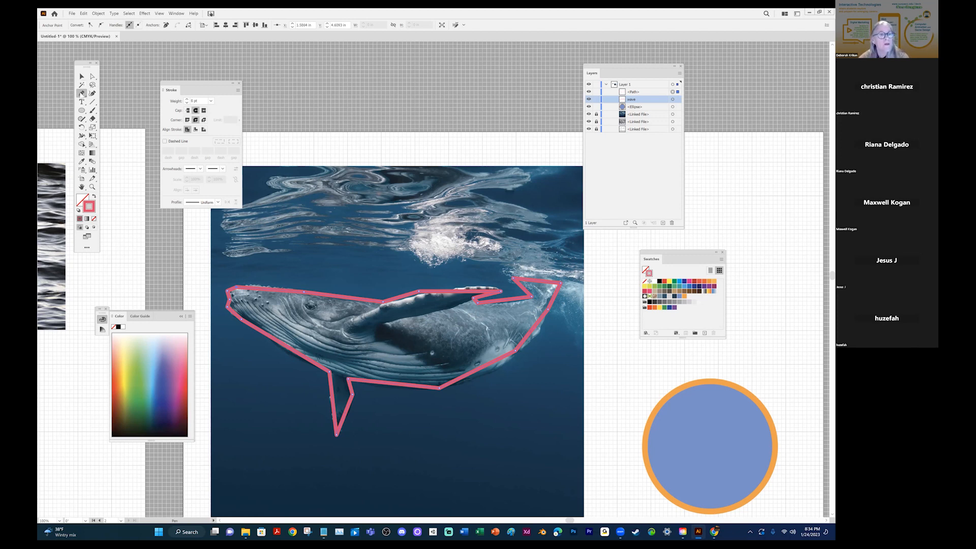
Curve the lowest belly anchor and the anchor on the raised fin's upper edge with the Anchor Point tool.
{"action": "left_click_drag", "start_coordinate": [82, 94], "coordinate": [101, 122]}
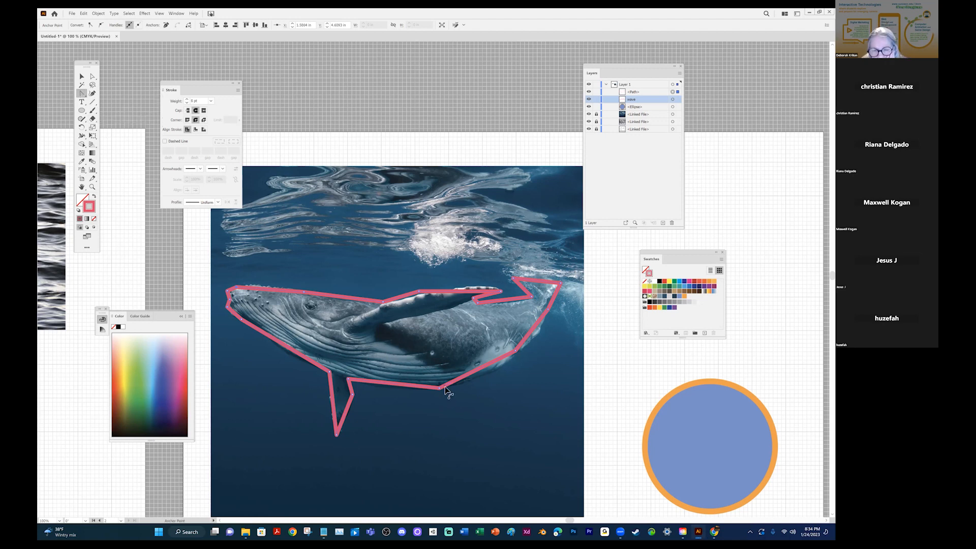
{"action": "left_click_drag", "start_coordinate": [439, 388], "coordinate": [490, 390]}
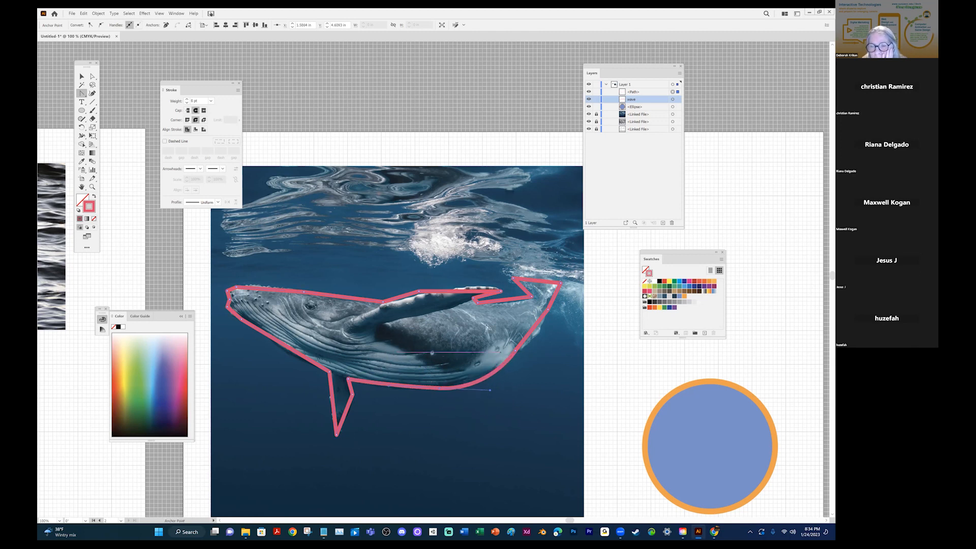
{"action": "left_click_drag", "start_coordinate": [420, 293], "coordinate": [404, 303]}
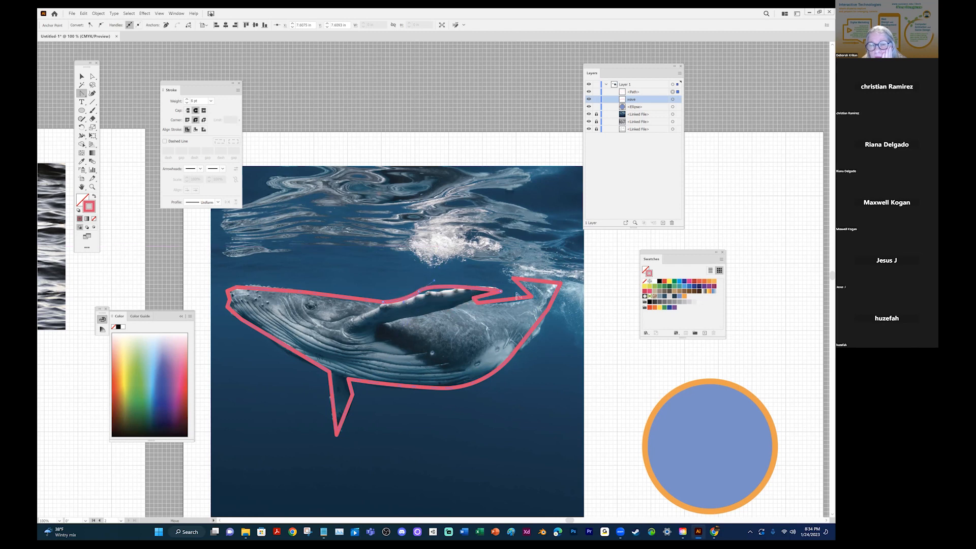
Curve the outline's notch between the raised fin and the tail, and soften the tail's top edge.
{"action": "left_click", "coordinate": [499, 291]}
{"action": "left_click_drag", "start_coordinate": [500, 291], "coordinate": [499, 286]}
{"action": "key", "text": "ctrl+z"}
{"action": "left_click", "coordinate": [514, 279]}
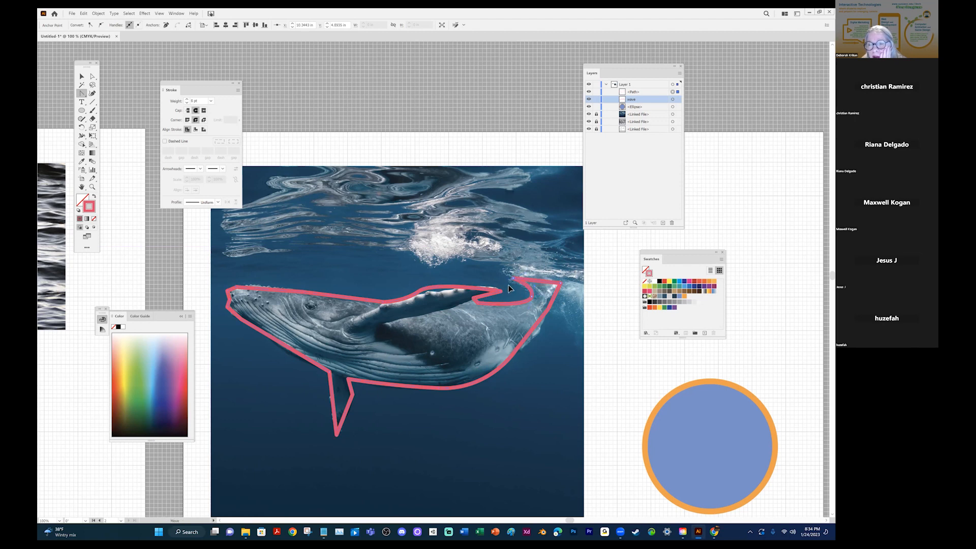
{"action": "left_click", "coordinate": [560, 283]}
{"action": "left_click_drag", "start_coordinate": [564, 278], "coordinate": [562, 279]}
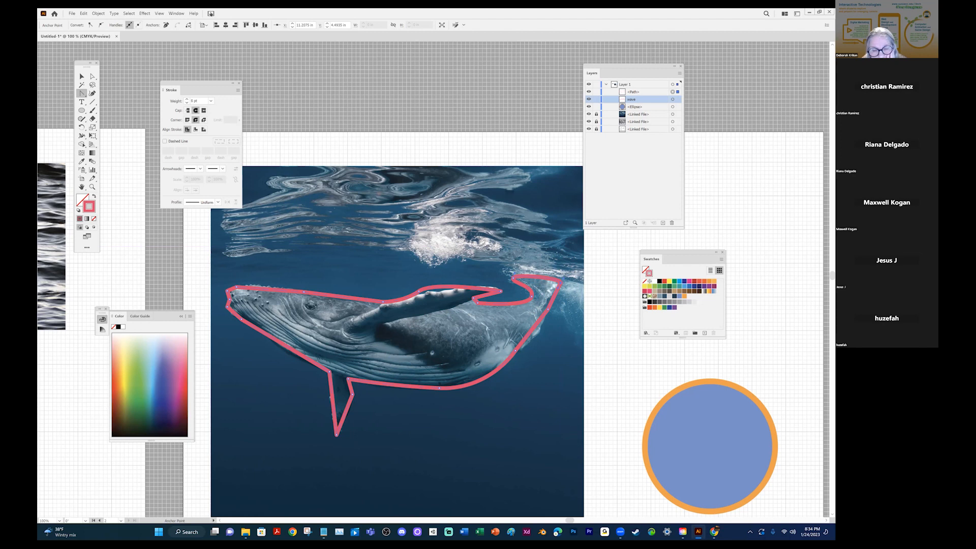
Round the tip of the lower flipper and pull handles from the chin anchor to curve the throat line.
{"action": "left_click_drag", "start_coordinate": [337, 435], "coordinate": [345, 440]}
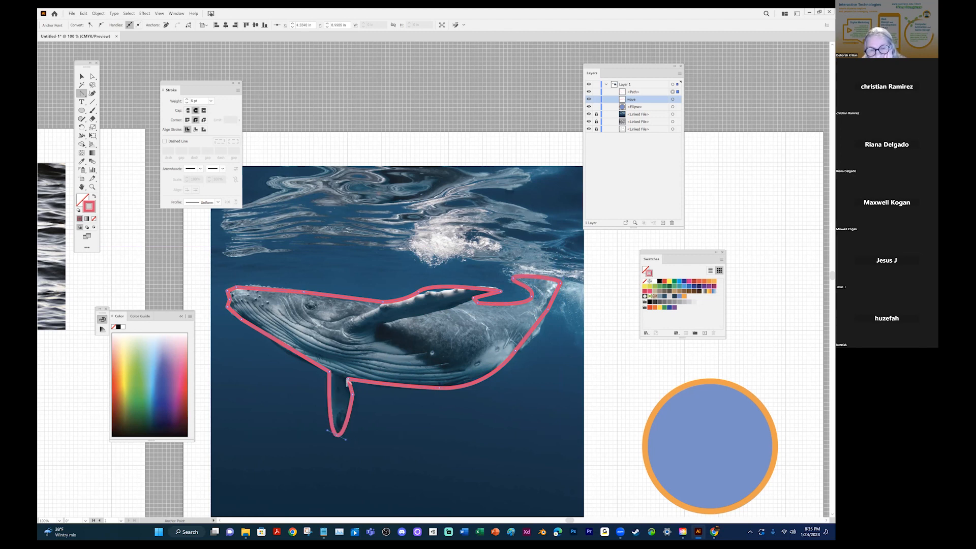
{"action": "left_click_drag", "start_coordinate": [241, 320], "coordinate": [267, 349]}
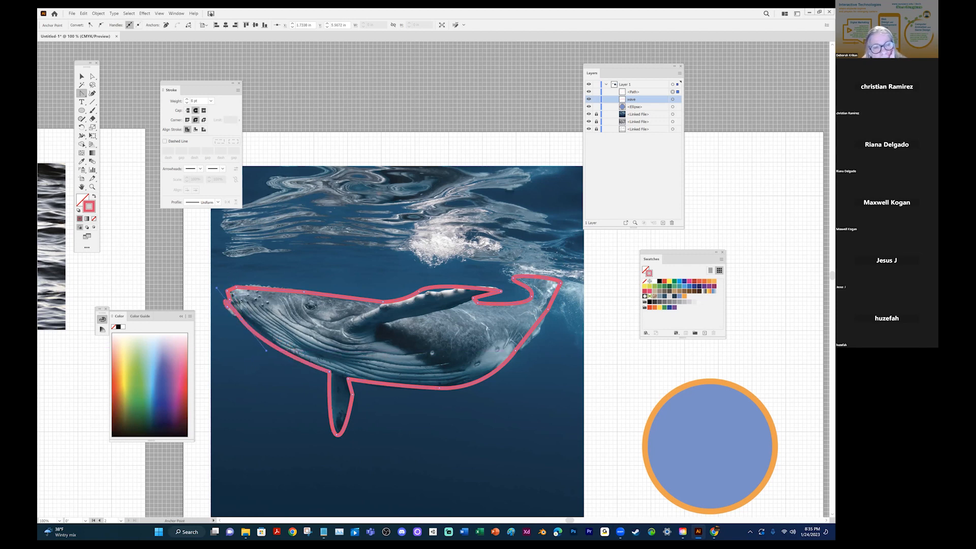
Zoom in on the snout and swing the chin anchor's upper handle down and outward with Direct Selection to open the crossed loop.
{"action": "key", "text": "z"}
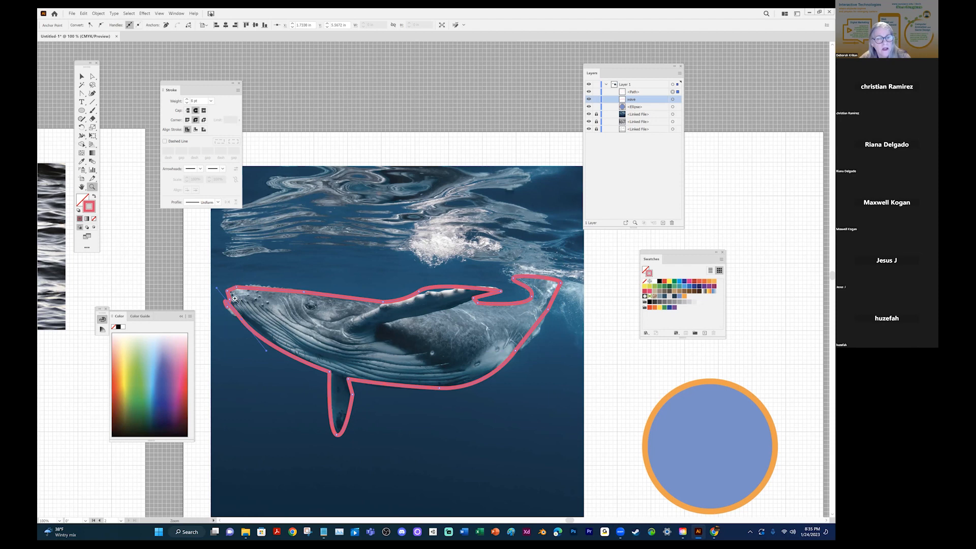
{"action": "left_click", "coordinate": [237, 307]}
{"action": "left_click", "coordinate": [424, 283]}
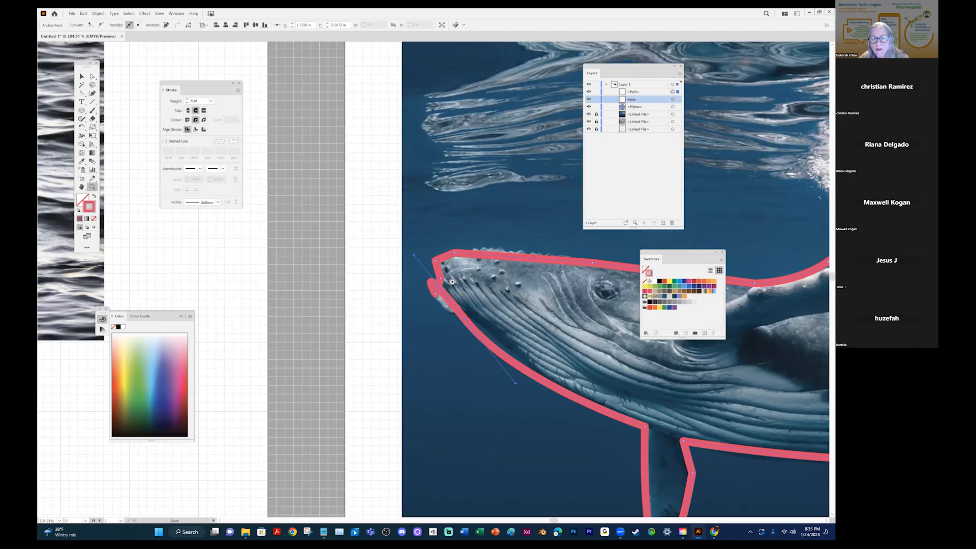
{"action": "left_click", "coordinate": [452, 287]}
{"action": "left_click", "coordinate": [427, 260]}
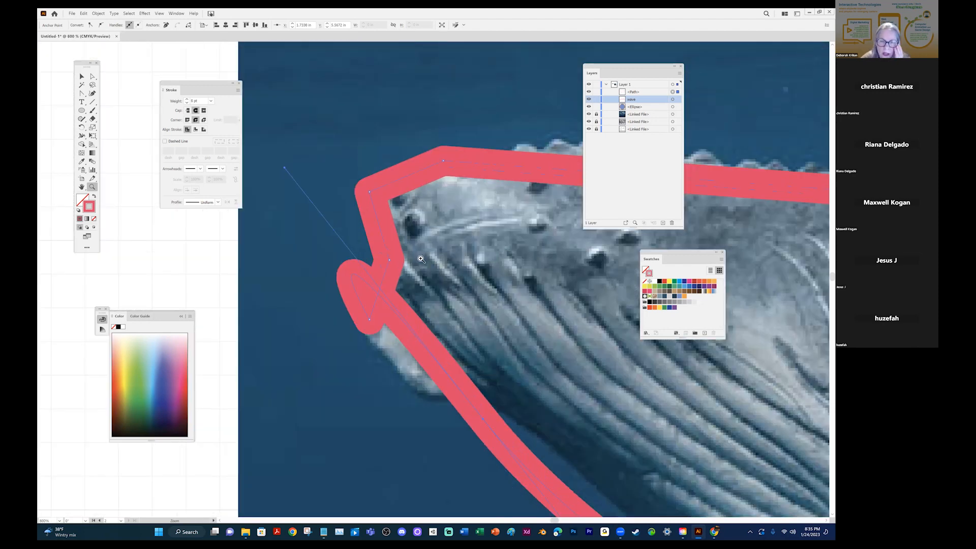
{"action": "left_click", "coordinate": [422, 259]}
{"action": "left_click", "coordinate": [413, 261]}
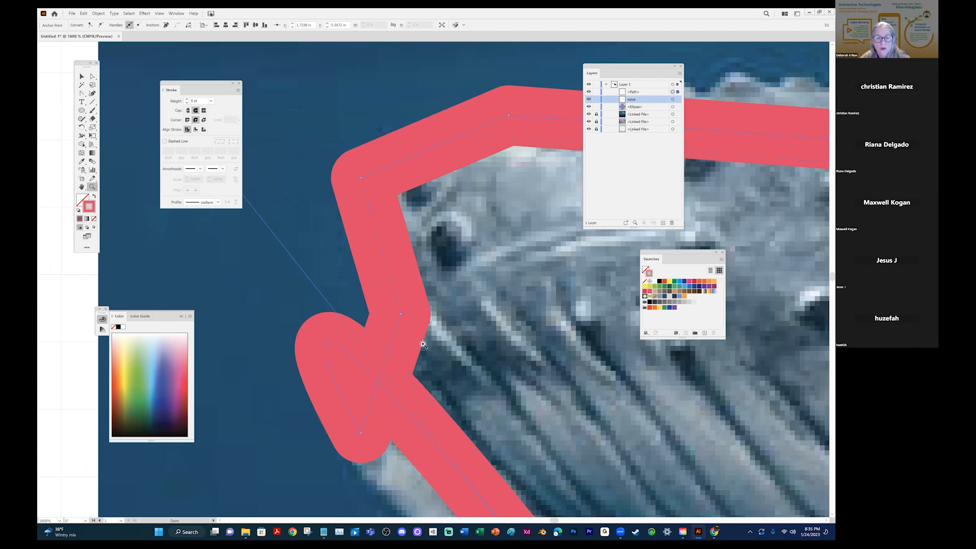
{"action": "left_click", "coordinate": [93, 76]}
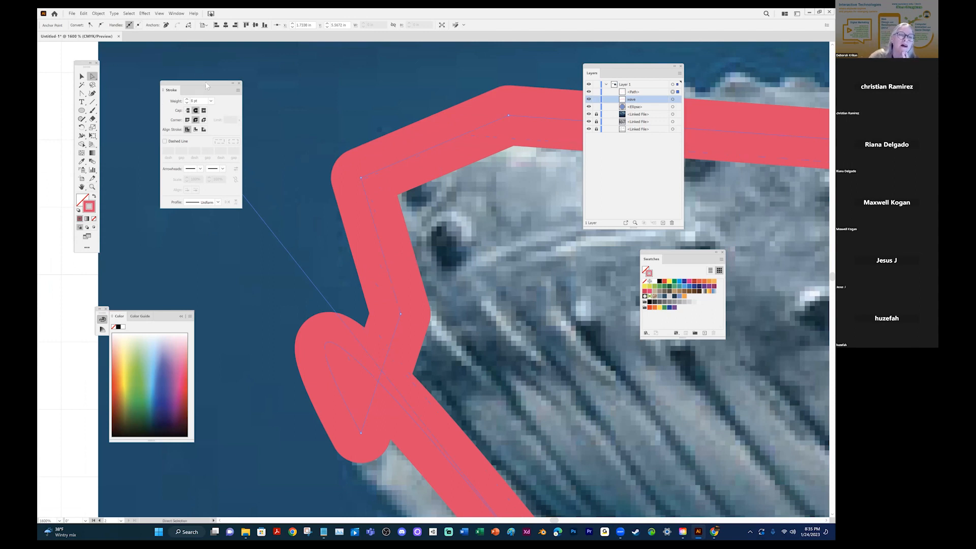
{"action": "mouse_move", "coordinate": [196, 85]}
{"action": "left_mouse_down"}
{"action": "mouse_move", "coordinate": [136, 175]}
{"action": "mouse_move", "coordinate": [165, 166]}
{"action": "left_mouse_up"}
{"action": "mouse_move", "coordinate": [192, 132]}
{"action": "left_mouse_down"}
{"action": "mouse_move", "coordinate": [315, 272]}
{"action": "mouse_move", "coordinate": [351, 447]}
{"action": "mouse_move", "coordinate": [342, 417]}
{"action": "mouse_move", "coordinate": [338, 450]}
{"action": "mouse_move", "coordinate": [244, 418]}
{"action": "mouse_move", "coordinate": [410, 478]}
{"action": "mouse_move", "coordinate": [284, 478]}
{"action": "left_mouse_up"}
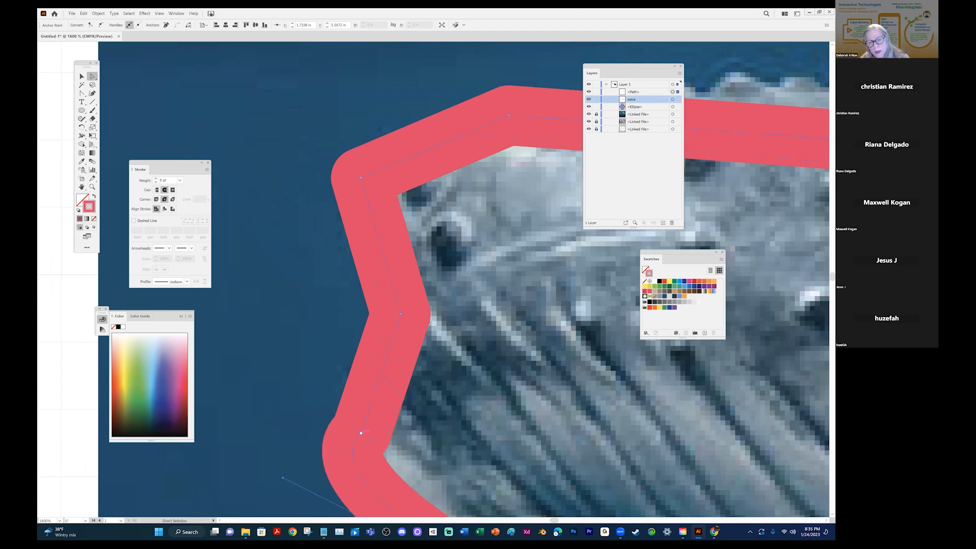
Straighten the snout's front edge by repositioning the chin and mouth anchors, and round its upper corner with the Anchor Point tool.
{"action": "mouse_move", "coordinate": [361, 433]}
{"action": "left_mouse_down"}
{"action": "mouse_move", "coordinate": [374, 381]}
{"action": "mouse_move", "coordinate": [322, 392]}
{"action": "mouse_move", "coordinate": [361, 406]}
{"action": "left_mouse_up"}
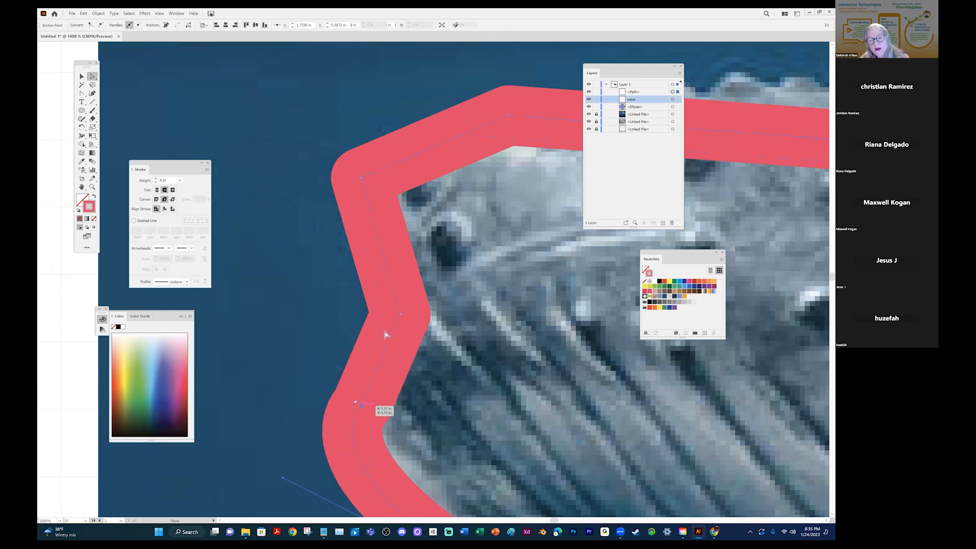
{"action": "mouse_move", "coordinate": [402, 315]}
{"action": "left_mouse_down"}
{"action": "mouse_move", "coordinate": [349, 279]}
{"action": "mouse_move", "coordinate": [362, 312]}
{"action": "left_mouse_up"}
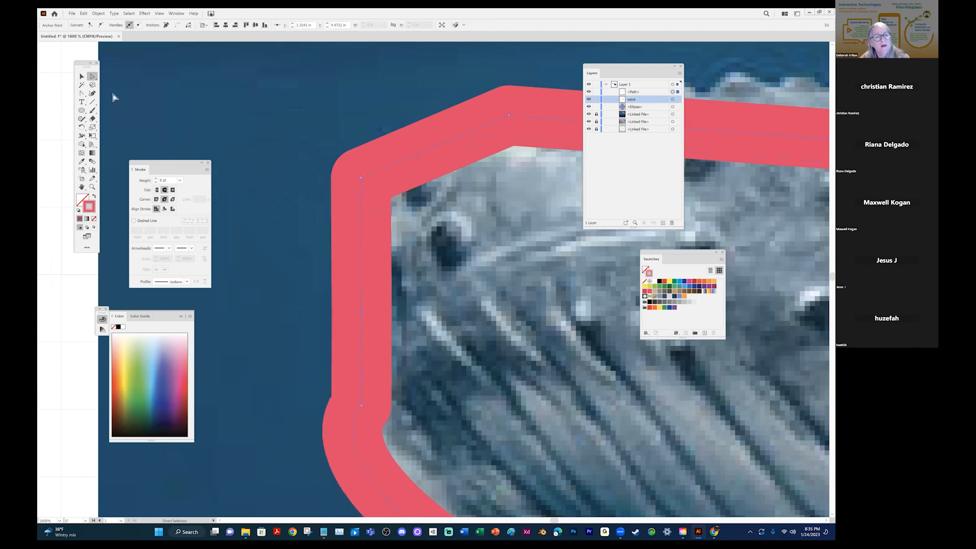
{"action": "left_click_drag", "start_coordinate": [89, 67], "coordinate": [281, 97]}
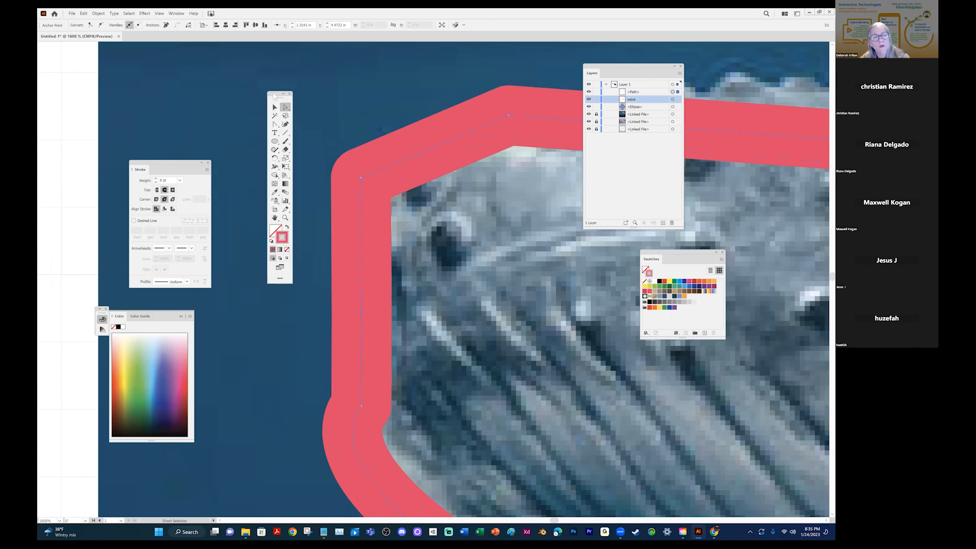
{"action": "left_click", "coordinate": [274, 124]}
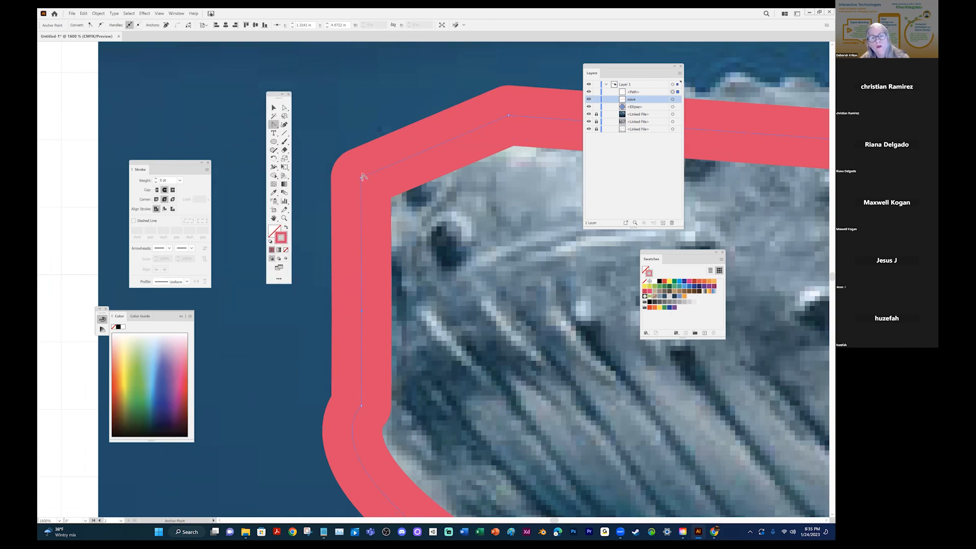
{"action": "mouse_move", "coordinate": [361, 178]}
{"action": "left_mouse_down"}
{"action": "mouse_move", "coordinate": [472, 112]}
{"action": "mouse_move", "coordinate": [434, 252]}
{"action": "mouse_move", "coordinate": [367, 228]}
{"action": "left_mouse_up"}
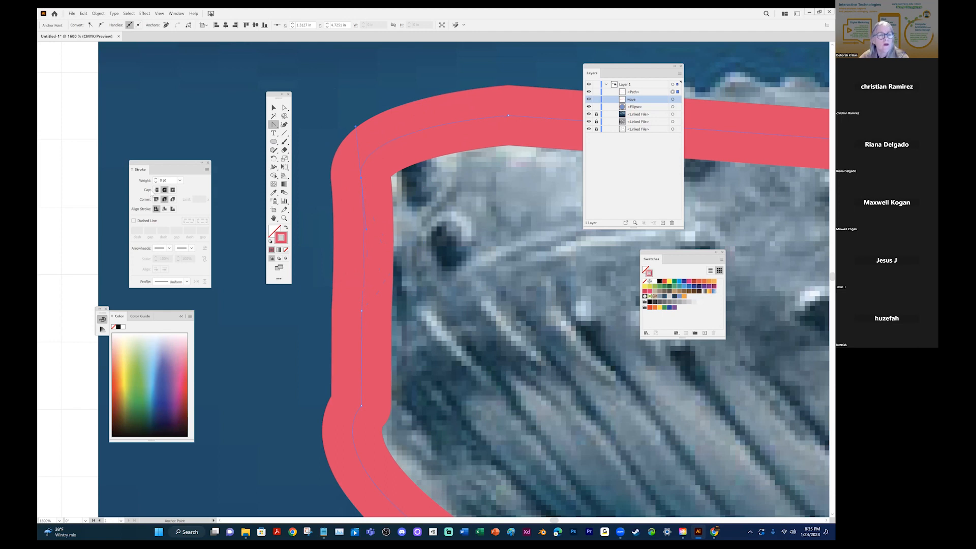
Reduce the whale outline's stroke weight to 2 pt and move the mouth anchor inward toward the whale's edge.
{"action": "left_click", "coordinate": [180, 180]}
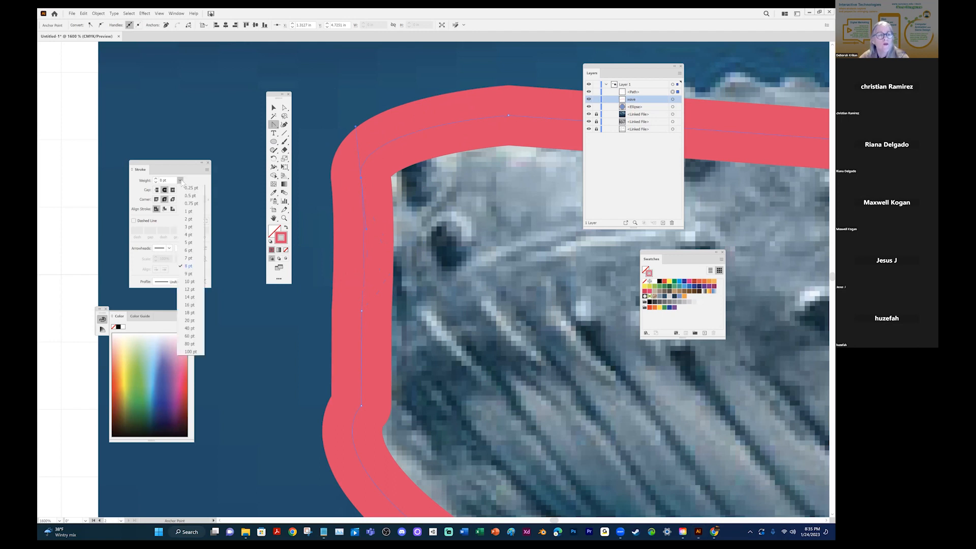
{"action": "left_click", "coordinate": [188, 220]}
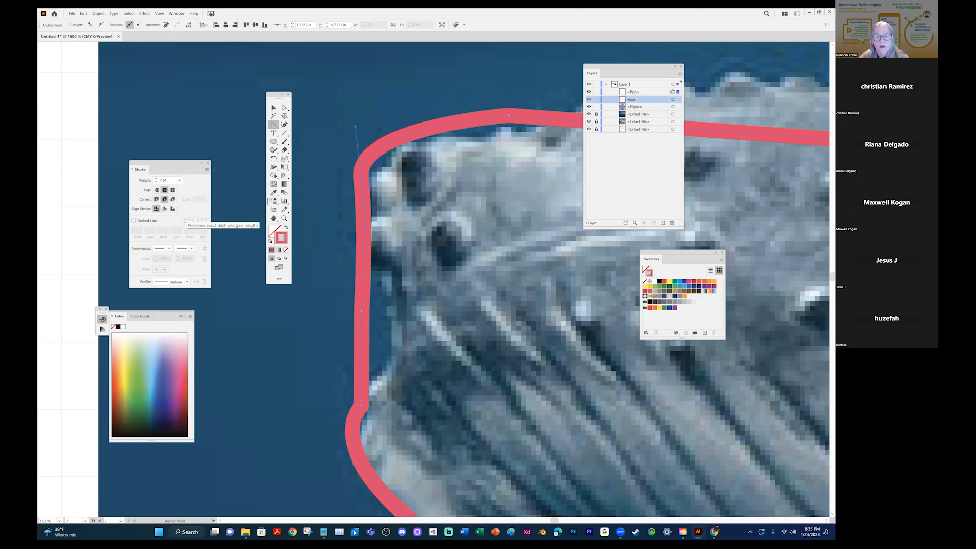
{"action": "left_click", "coordinate": [283, 108]}
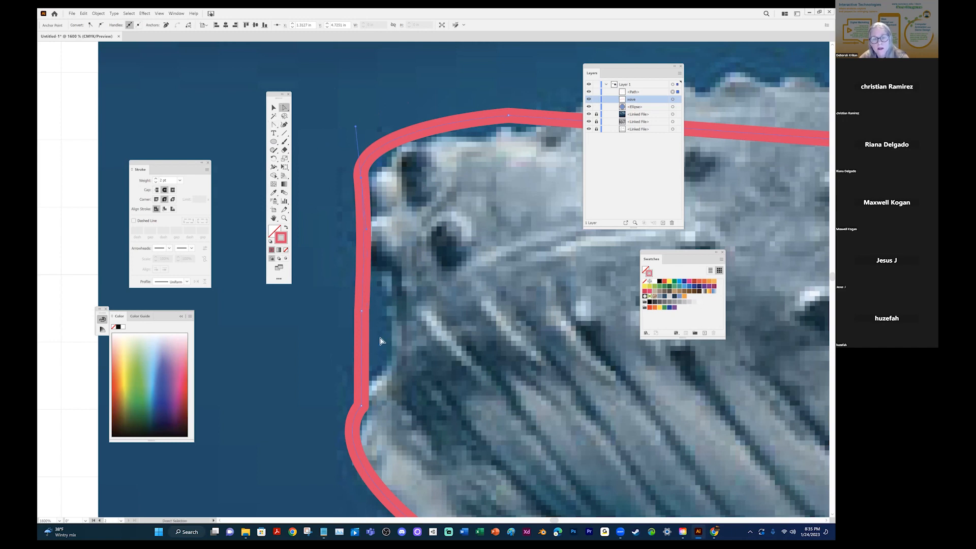
{"action": "left_click_drag", "start_coordinate": [364, 313], "coordinate": [383, 334]}
{"action": "left_click_drag", "start_coordinate": [533, 304], "coordinate": [285, 429]}
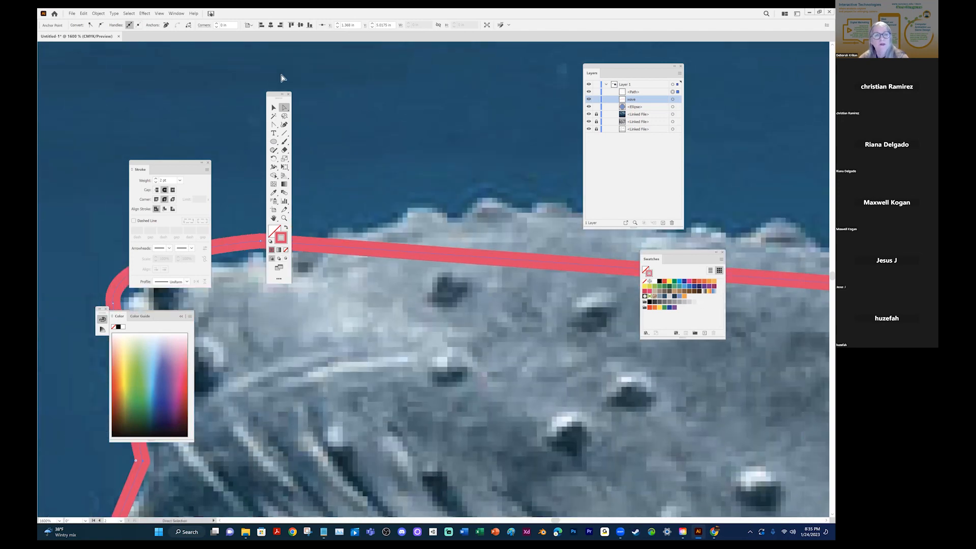
Move the Tools panel clear of the whale's outline and close the Stroke panel.
{"action": "left_click_drag", "start_coordinate": [273, 100], "coordinate": [266, 76]}
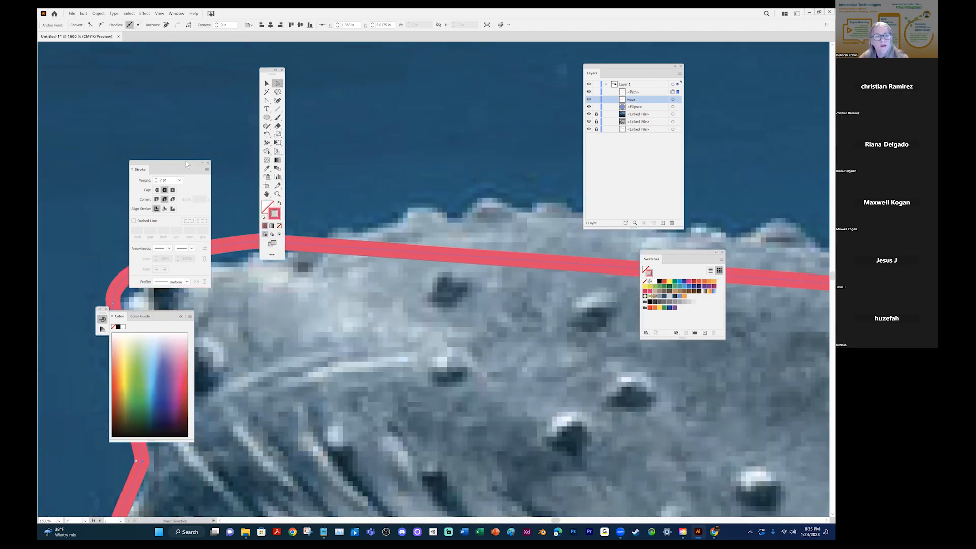
{"action": "left_click", "coordinate": [208, 163]}
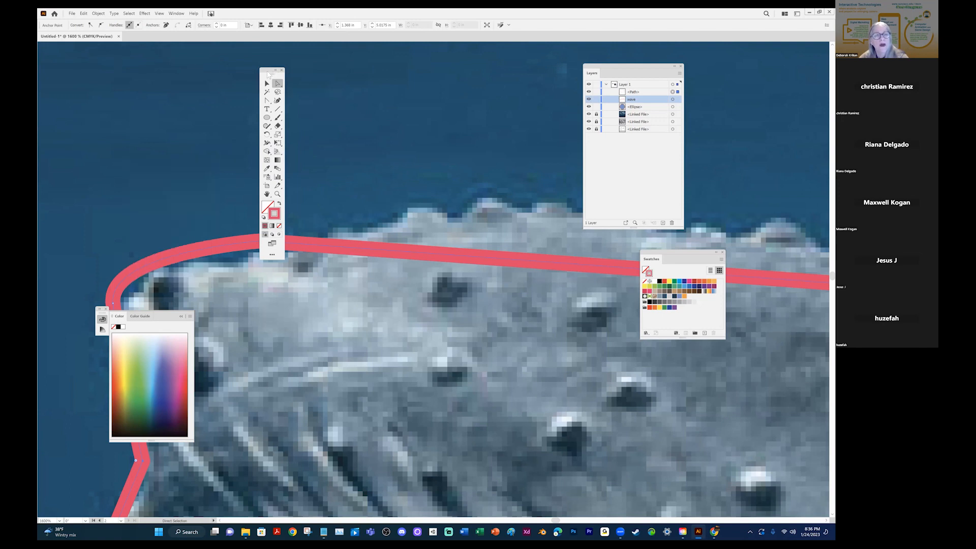
{"action": "left_click_drag", "start_coordinate": [269, 76], "coordinate": [166, 65]}
Add an anchor point to the straight line over the whale's head and pull it up above the bumpy ridge.
{"action": "left_click_drag", "start_coordinate": [474, 295], "coordinate": [420, 282]}
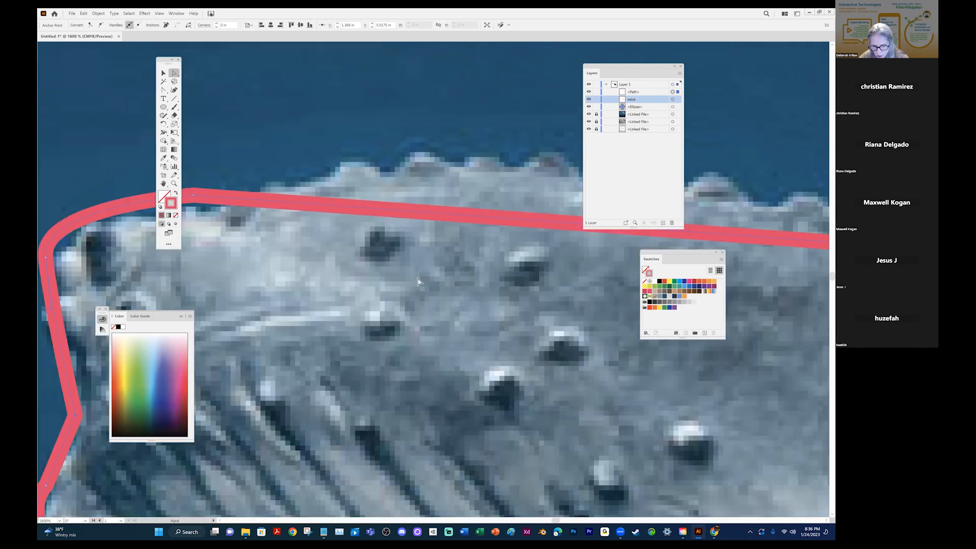
{"action": "left_click_drag", "start_coordinate": [329, 240], "coordinate": [153, 247]}
{"action": "left_click_drag", "start_coordinate": [211, 284], "coordinate": [308, 328]}
{"action": "left_click_drag", "start_coordinate": [536, 298], "coordinate": [524, 302]}
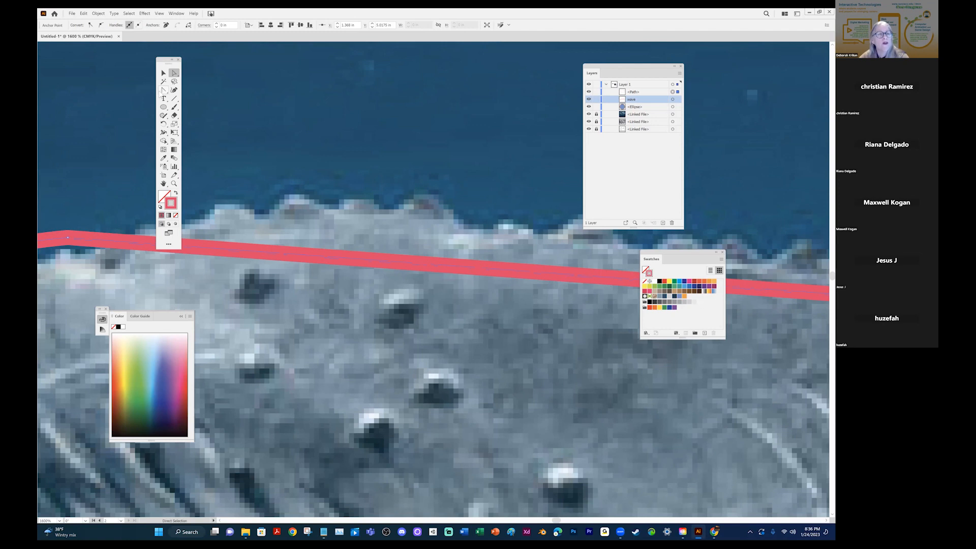
{"action": "left_click", "coordinate": [163, 90]}
{"action": "left_click", "coordinate": [209, 98]}
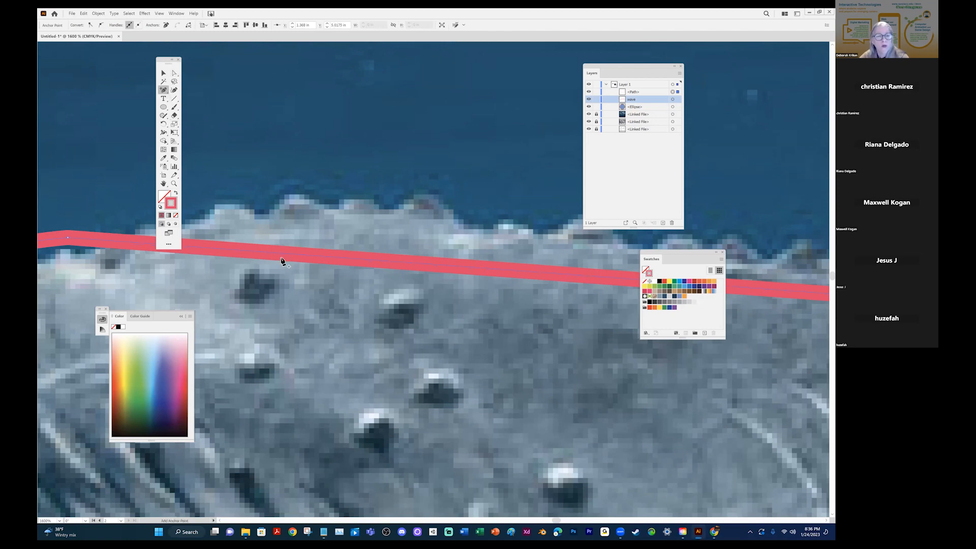
{"action": "left_click", "coordinate": [276, 253]}
{"action": "left_click", "coordinate": [174, 73]}
{"action": "left_click_drag", "start_coordinate": [276, 254], "coordinate": [353, 268]}
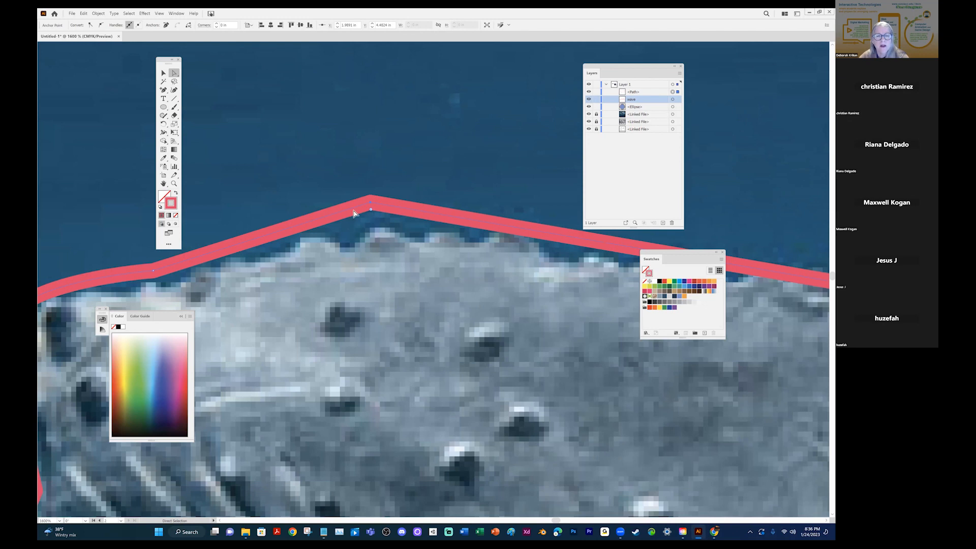
Add three anchor points around the raised peak and pull the ones directly beside it down to the whale's edge.
{"action": "key", "text": "plus"}
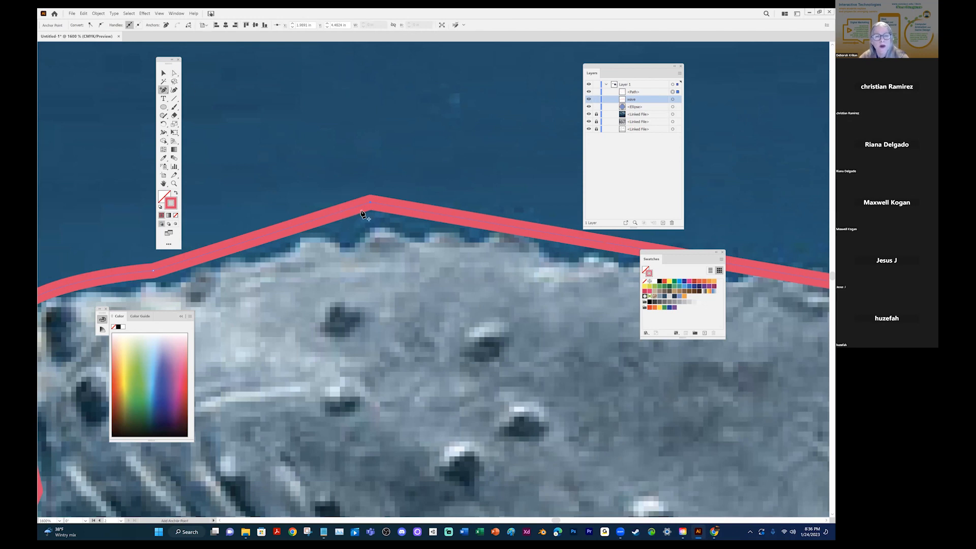
{"action": "left_click", "coordinate": [344, 211]}
{"action": "left_click", "coordinate": [316, 220]}
{"action": "left_click", "coordinate": [416, 210]}
{"action": "left_click", "coordinate": [174, 74]}
{"action": "left_click_drag", "start_coordinate": [345, 211], "coordinate": [343, 241]}
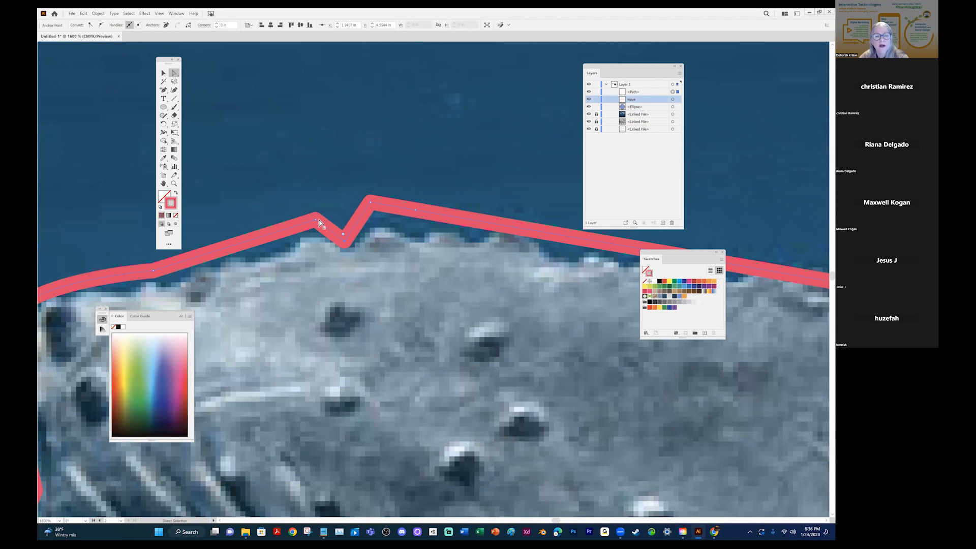
{"action": "left_click_drag", "start_coordinate": [416, 211], "coordinate": [414, 230]}
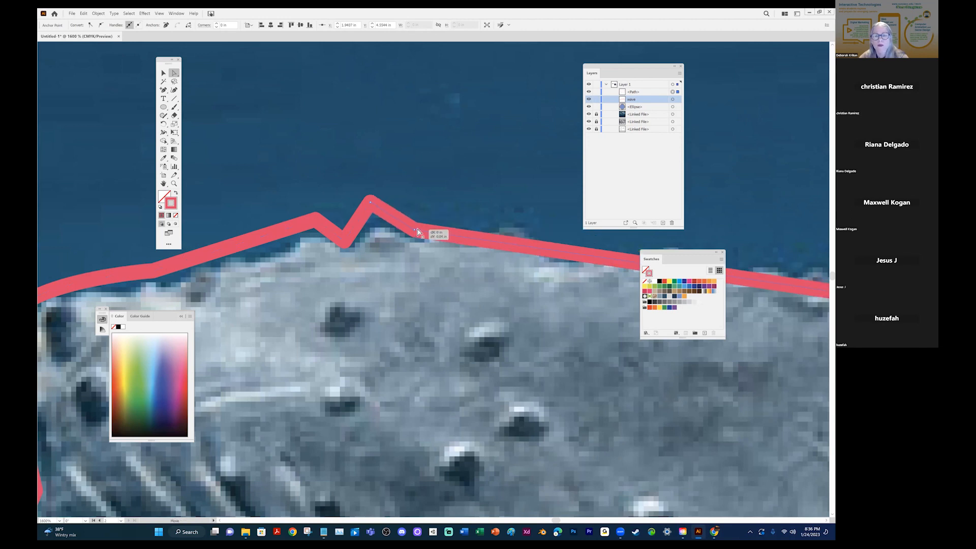
Add another anchor point farther back along the head line and lift it just above the bumps.
{"action": "left_click_drag", "start_coordinate": [529, 269], "coordinate": [346, 224]}
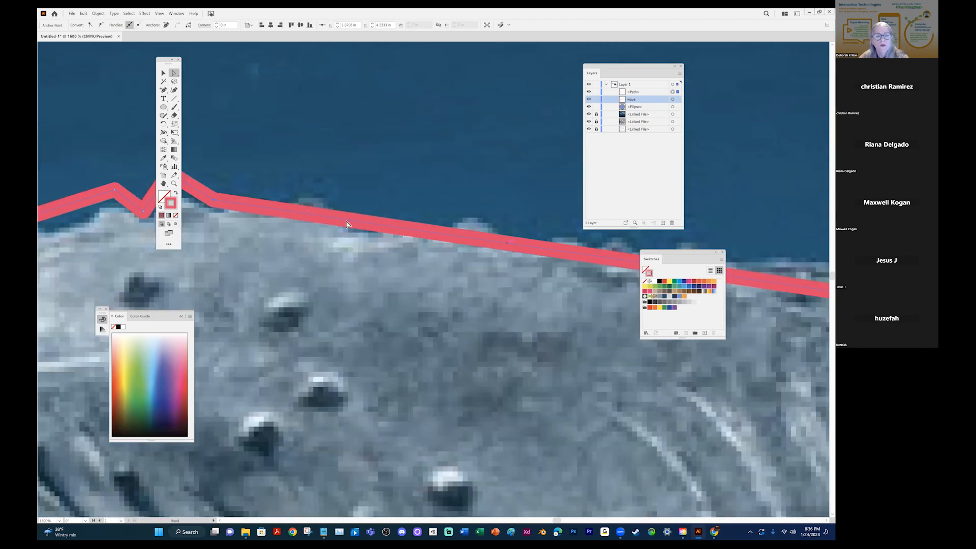
{"action": "left_click", "coordinate": [164, 90]}
{"action": "left_click", "coordinate": [472, 238]}
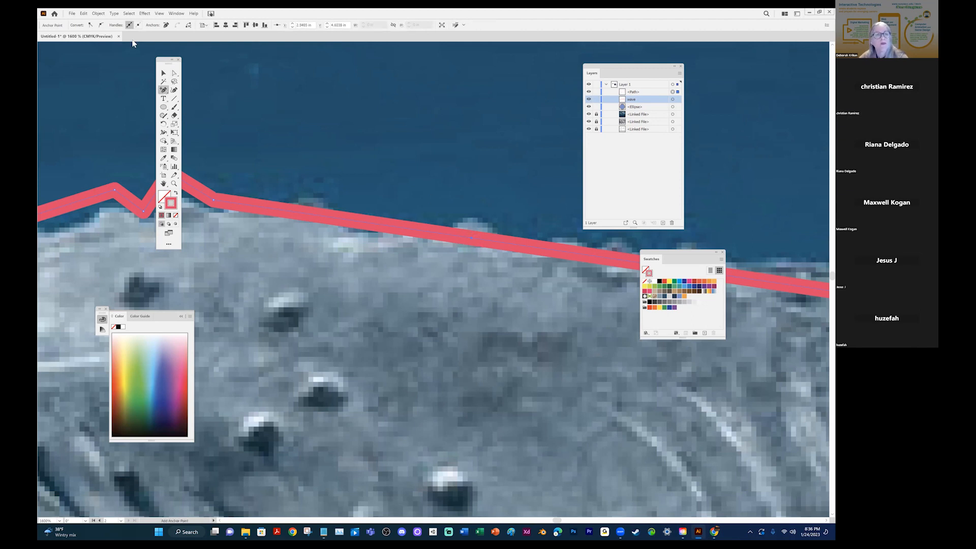
{"action": "left_click", "coordinate": [174, 73]}
{"action": "left_click_drag", "start_coordinate": [472, 239], "coordinate": [483, 214]}
Shift the next anchor along the head line up and forward with Direct Selection, just outside the whale's edge.
{"action": "key", "text": "space"}
{"action": "left_click_drag", "start_coordinate": [544, 271], "coordinate": [233, 246]}
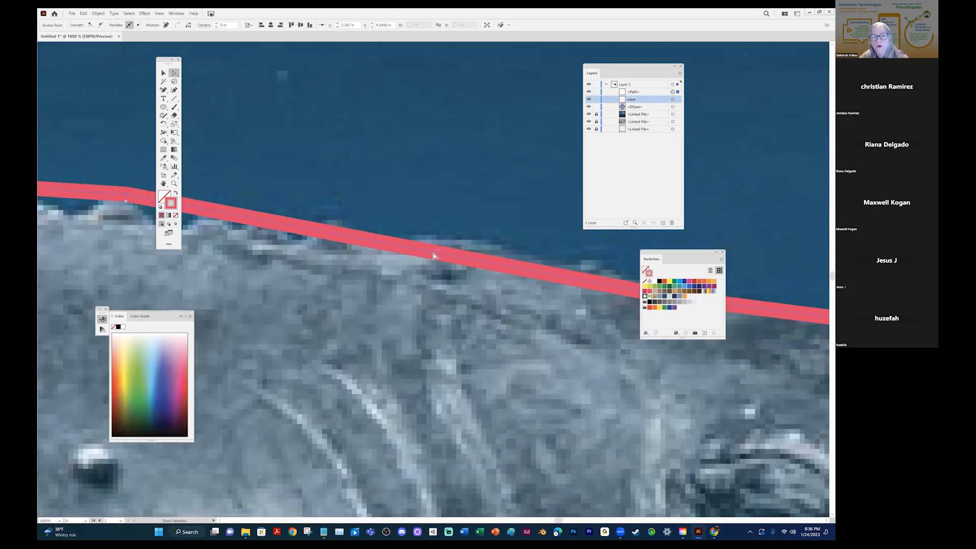
{"action": "left_click_drag", "start_coordinate": [327, 284], "coordinate": [182, 288]}
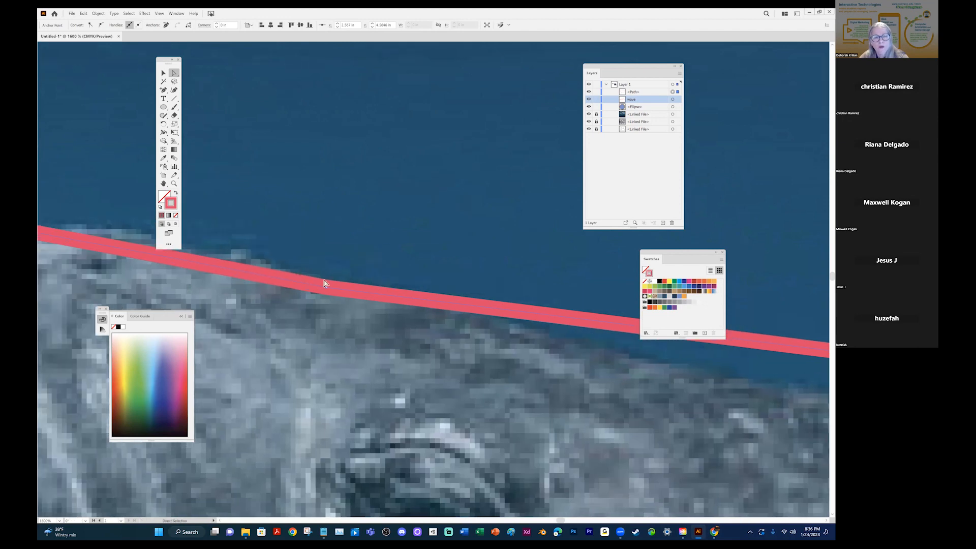
{"action": "left_click_drag", "start_coordinate": [327, 290], "coordinate": [281, 273]}
{"action": "key", "text": "space"}
{"action": "left_click_drag", "start_coordinate": [385, 299], "coordinate": [534, 327]}
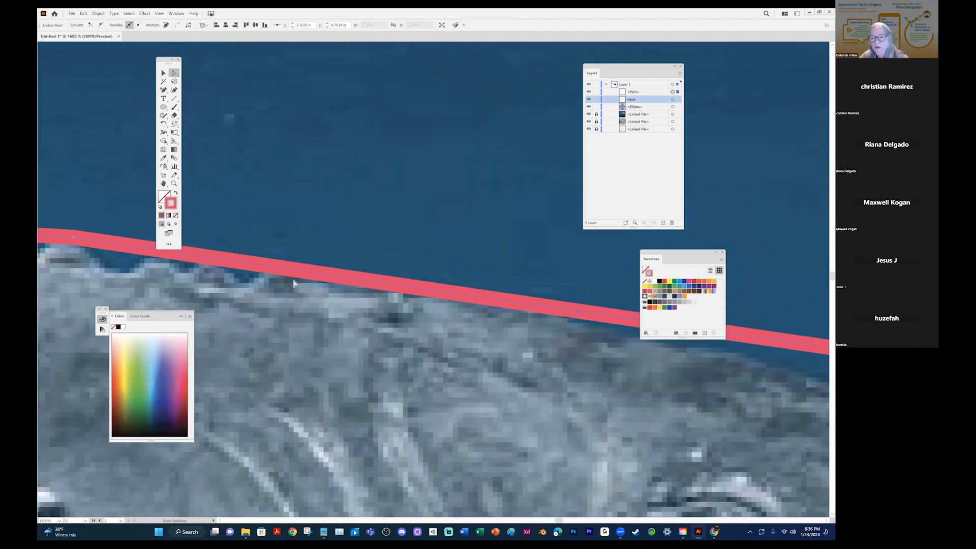
Zoom out to the whale's eye region and curve the outline at the anchor above the eye with the Anchor Point tool.
{"action": "left_click_drag", "start_coordinate": [589, 341], "coordinate": [214, 255]}
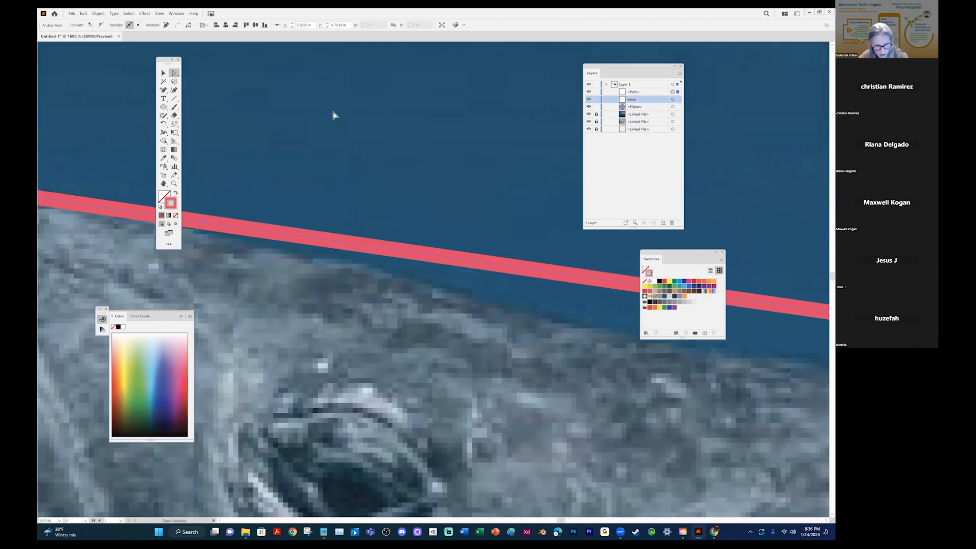
{"action": "key", "text": "z"}
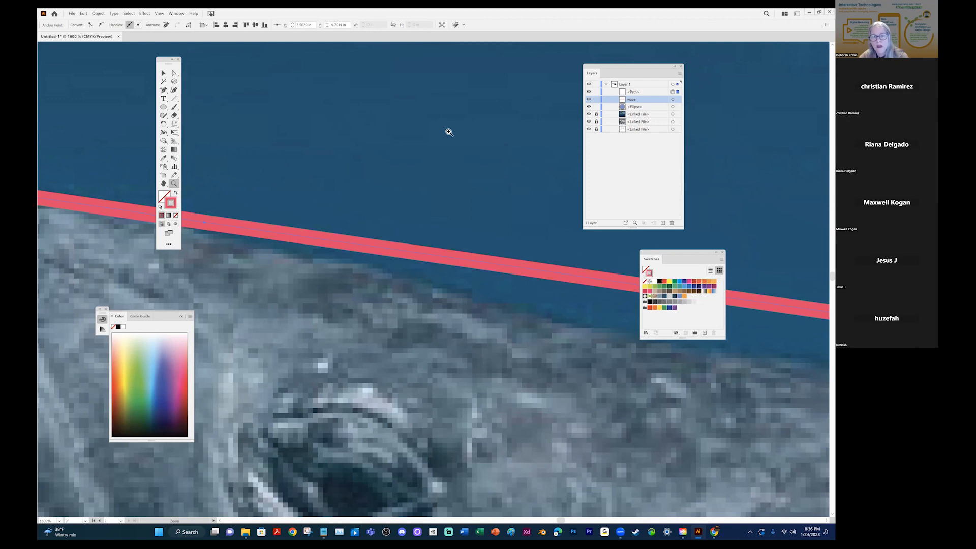
{"action": "left_click_drag", "start_coordinate": [469, 142], "coordinate": [350, 210]}
{"action": "left_click_drag", "start_coordinate": [516, 224], "coordinate": [397, 241]}
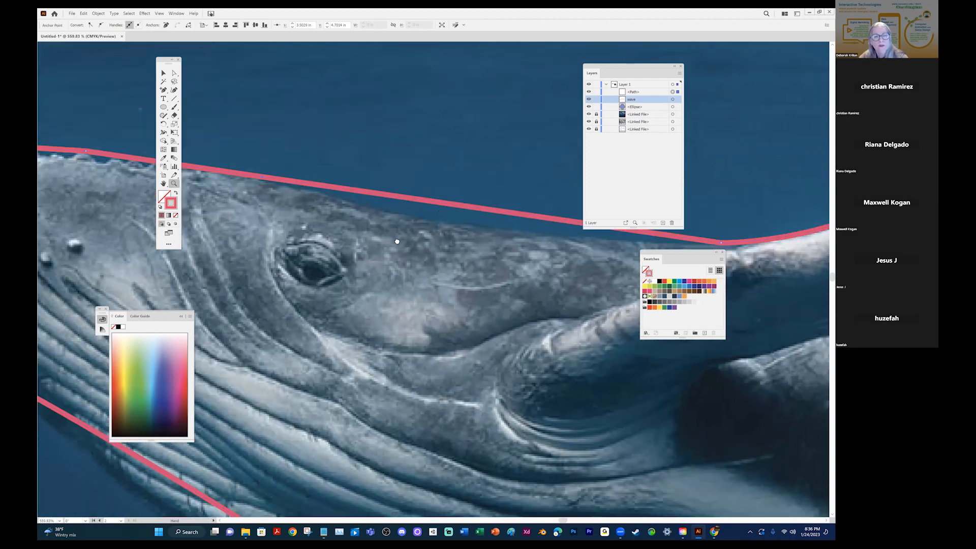
{"action": "left_click", "coordinate": [175, 73]}
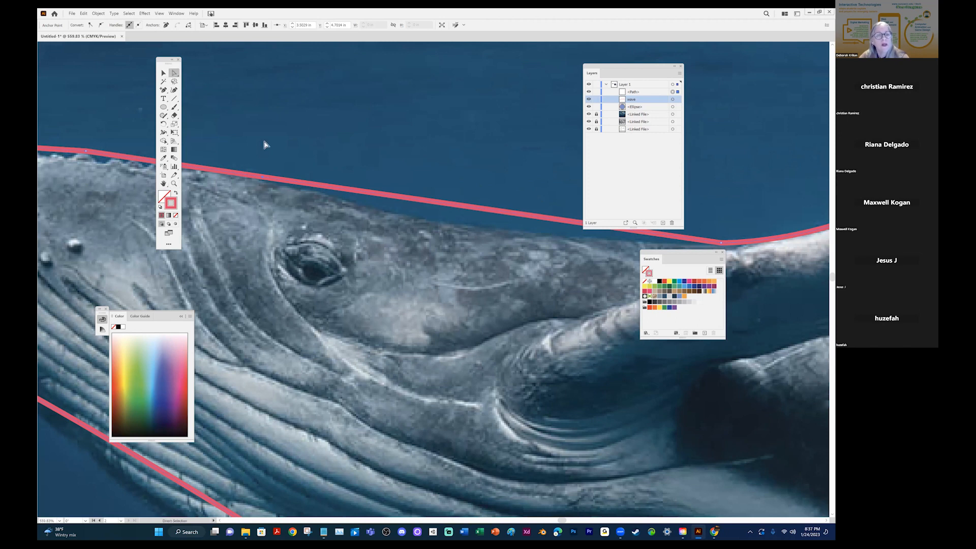
{"action": "left_click_drag", "start_coordinate": [163, 90], "coordinate": [195, 116]}
{"action": "mouse_move", "coordinate": [263, 179]}
{"action": "left_mouse_down"}
{"action": "mouse_move", "coordinate": [325, 237]}
{"action": "mouse_move", "coordinate": [261, 205]}
{"action": "mouse_move", "coordinate": [249, 180]}
{"action": "left_mouse_up"}
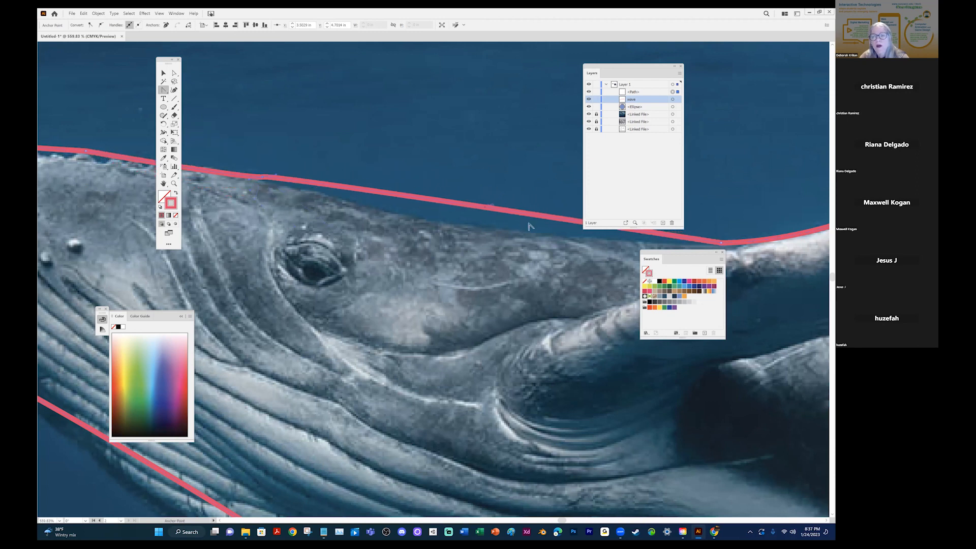
Add an anchor on the line behind the eye, pull it down to the whale's edge and smooth it with the Anchor Point tool.
{"action": "left_click_drag", "start_coordinate": [163, 89], "coordinate": [195, 98]}
{"action": "left_click", "coordinate": [439, 200]}
{"action": "left_click", "coordinate": [173, 73]}
{"action": "left_click_drag", "start_coordinate": [439, 202], "coordinate": [432, 219]}
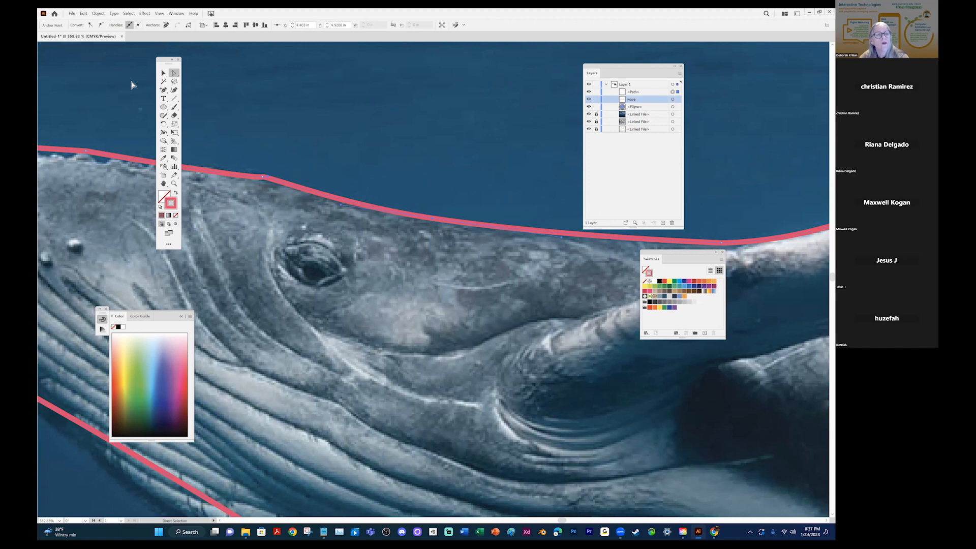
{"action": "left_click_drag", "start_coordinate": [163, 90], "coordinate": [203, 115]}
{"action": "left_click_drag", "start_coordinate": [439, 219], "coordinate": [360, 213]}
Move the anchor above the upper flipper's leading edge down and inward with Direct Selection.
{"action": "left_click_drag", "start_coordinate": [578, 261], "coordinate": [184, 299]}
{"action": "left_click_drag", "start_coordinate": [363, 307], "coordinate": [138, 306]}
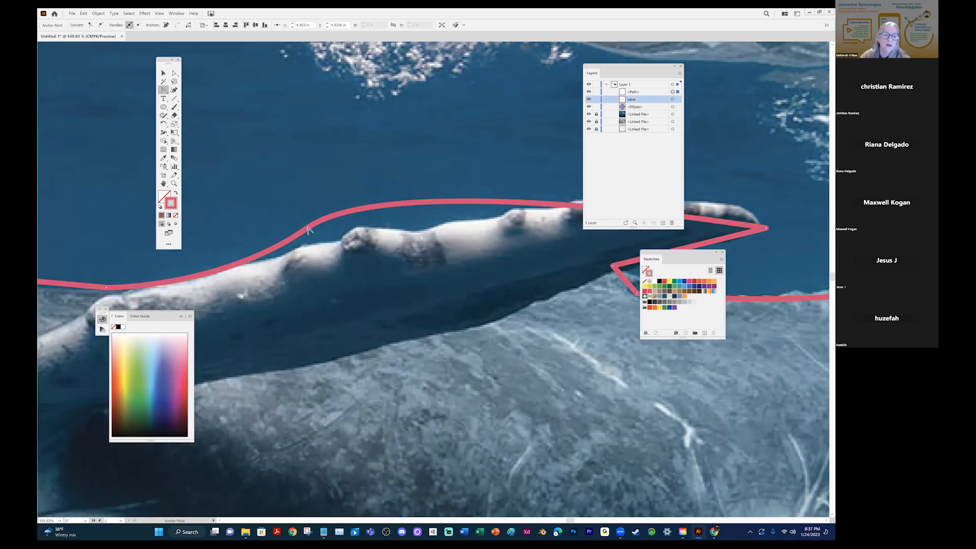
{"action": "left_click", "coordinate": [175, 73]}
{"action": "mouse_move", "coordinate": [307, 228]}
{"action": "left_mouse_down"}
{"action": "mouse_move", "coordinate": [298, 249]}
{"action": "mouse_move", "coordinate": [291, 235]}
{"action": "left_mouse_up"}
{"action": "key", "text": "space"}
{"action": "left_click_drag", "start_coordinate": [453, 251], "coordinate": [414, 264]}
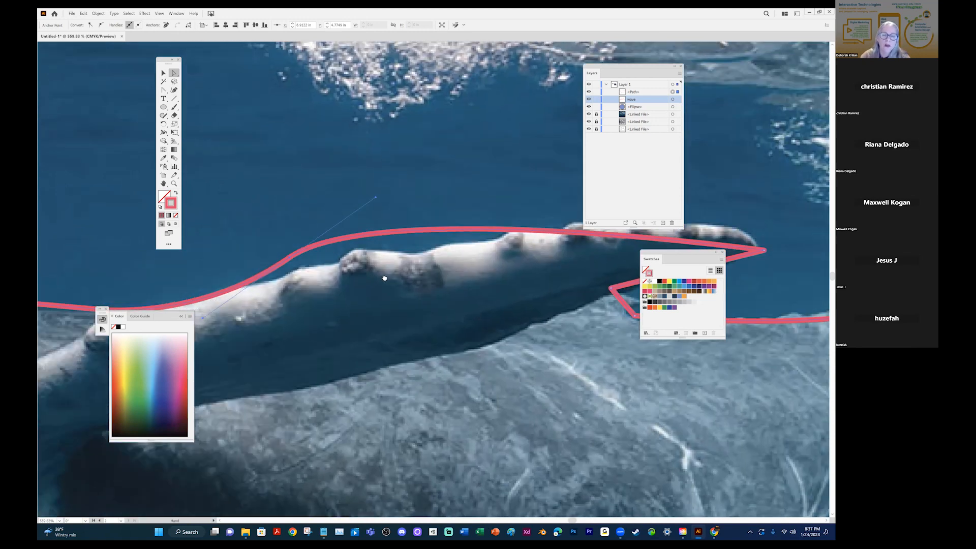
Add an anchor midway along the upper flipper's curve, pull it down to the flipper's edge and select the neighbouring anchor nearer the head.
{"action": "left_click_drag", "start_coordinate": [164, 90], "coordinate": [203, 99]}
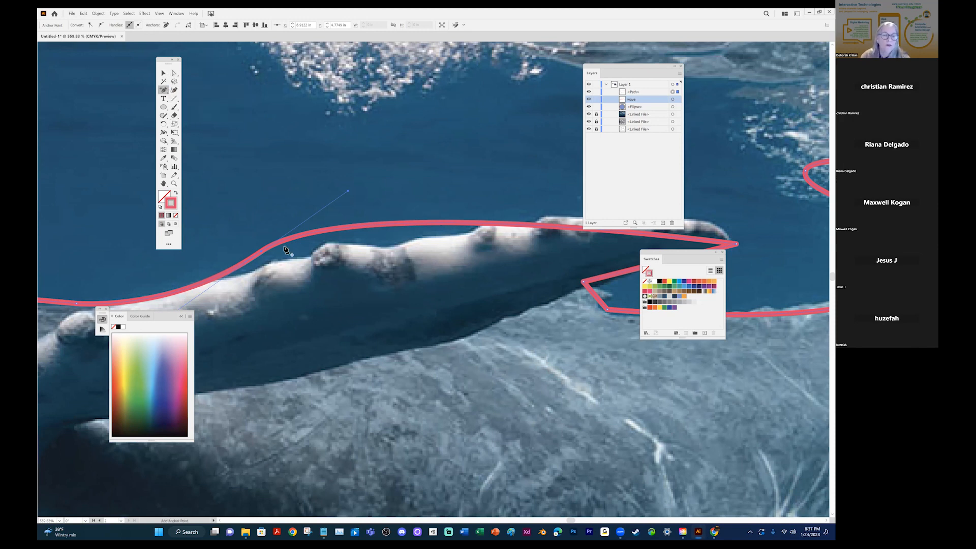
{"action": "left_click", "coordinate": [361, 227]}
{"action": "key", "text": "a"}
{"action": "left_click_drag", "start_coordinate": [361, 228], "coordinate": [358, 243]}
{"action": "left_click", "coordinate": [261, 252]}
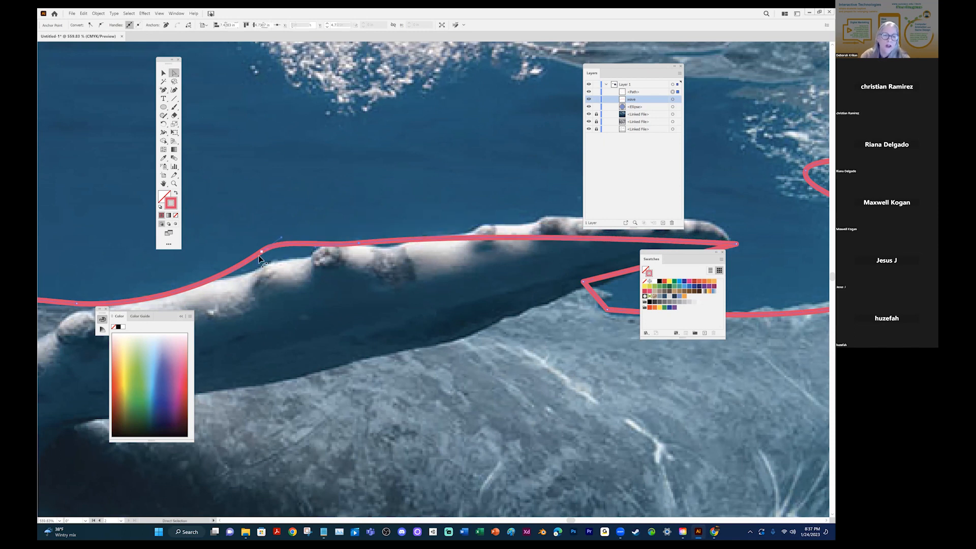